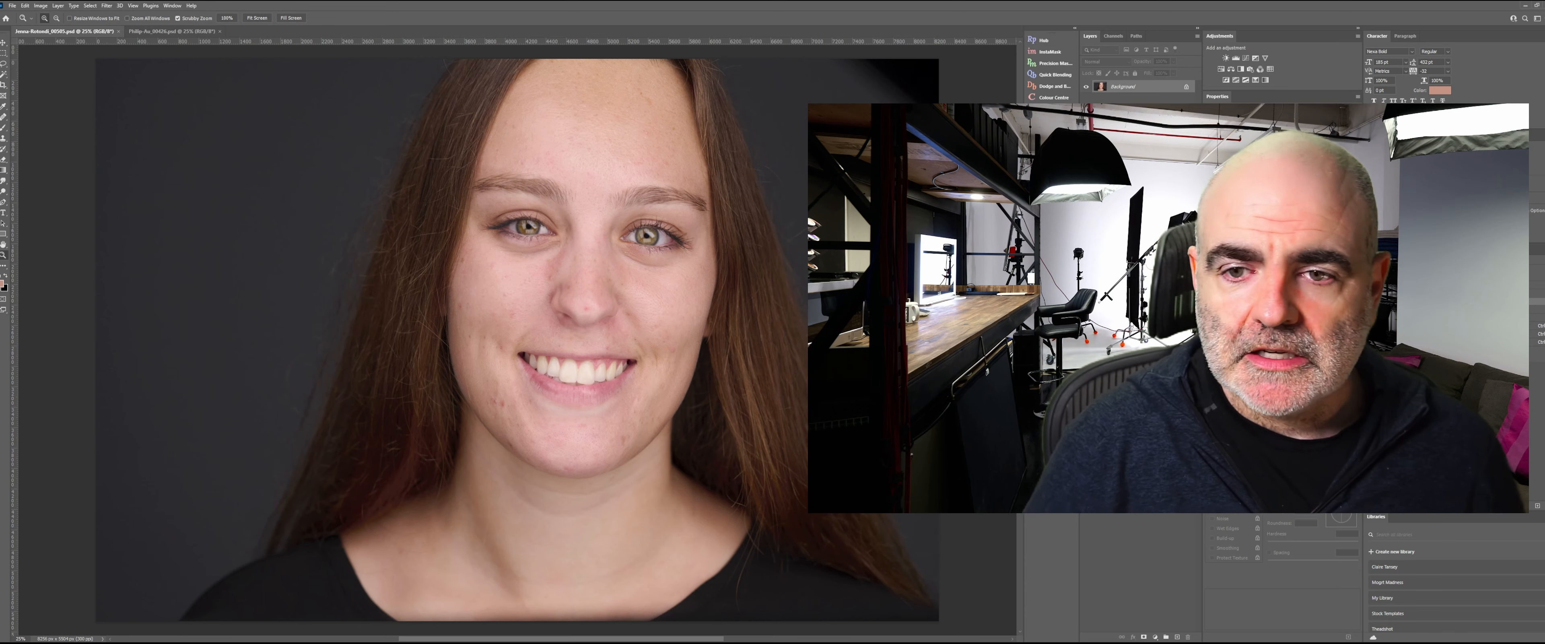
# - Build the median frequency-separation layer group with the recorded action, accepting both Median filters and the Subtract Apply Image from the Low Median layer
pyautogui.press('F2')
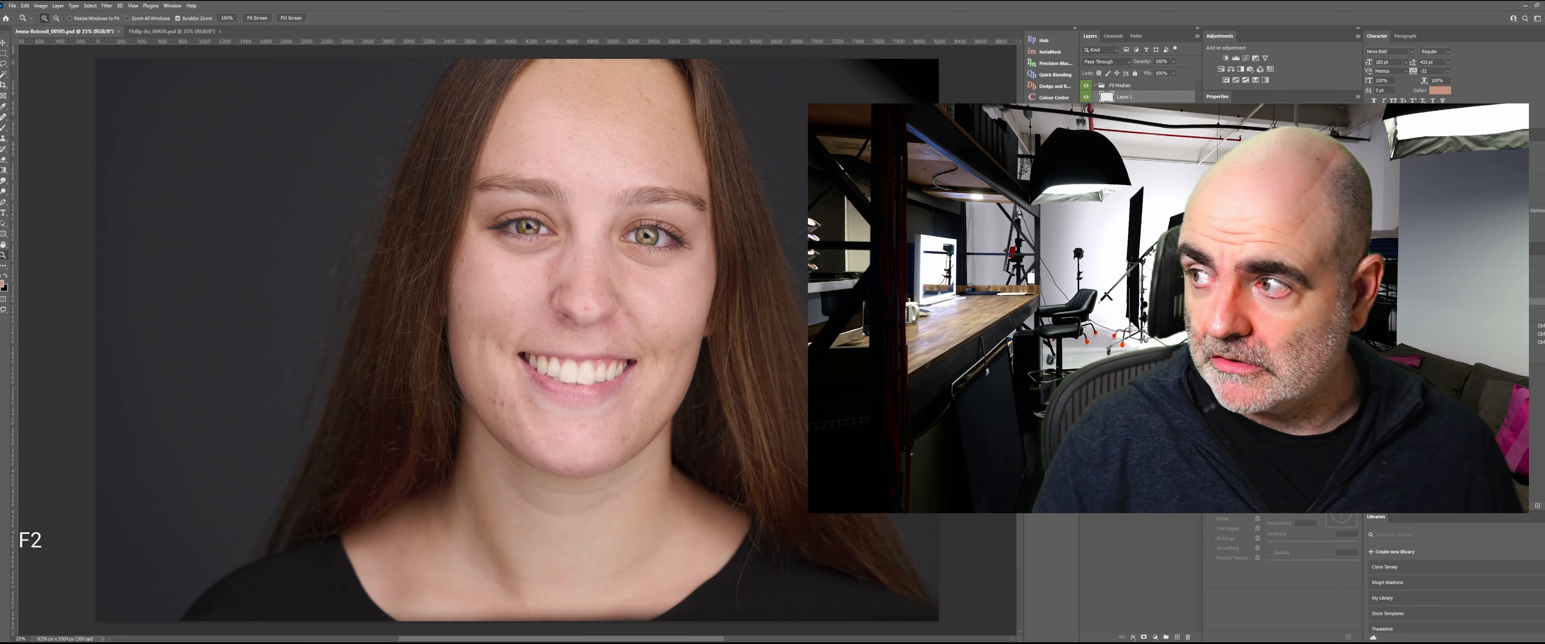
pyautogui.hotkey('ctrl', 'alt', 'shift', '1')
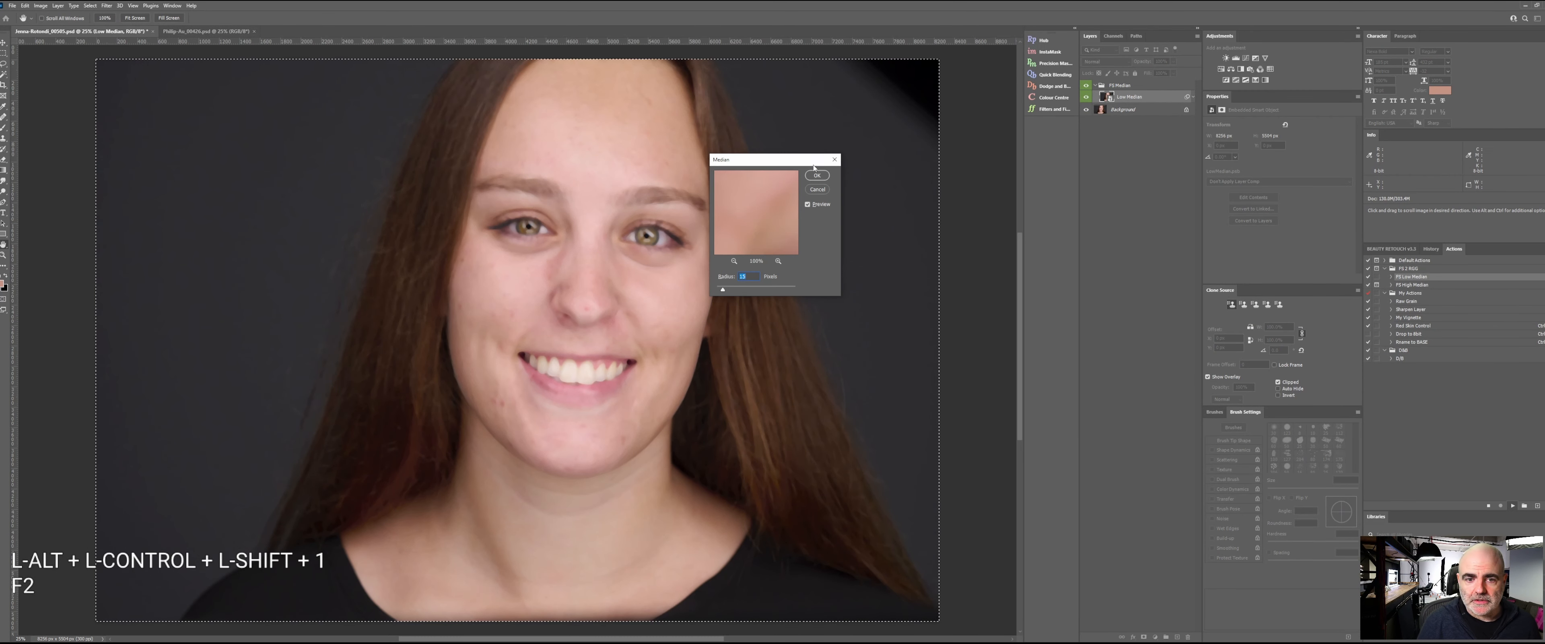
pyautogui.click(816, 175)
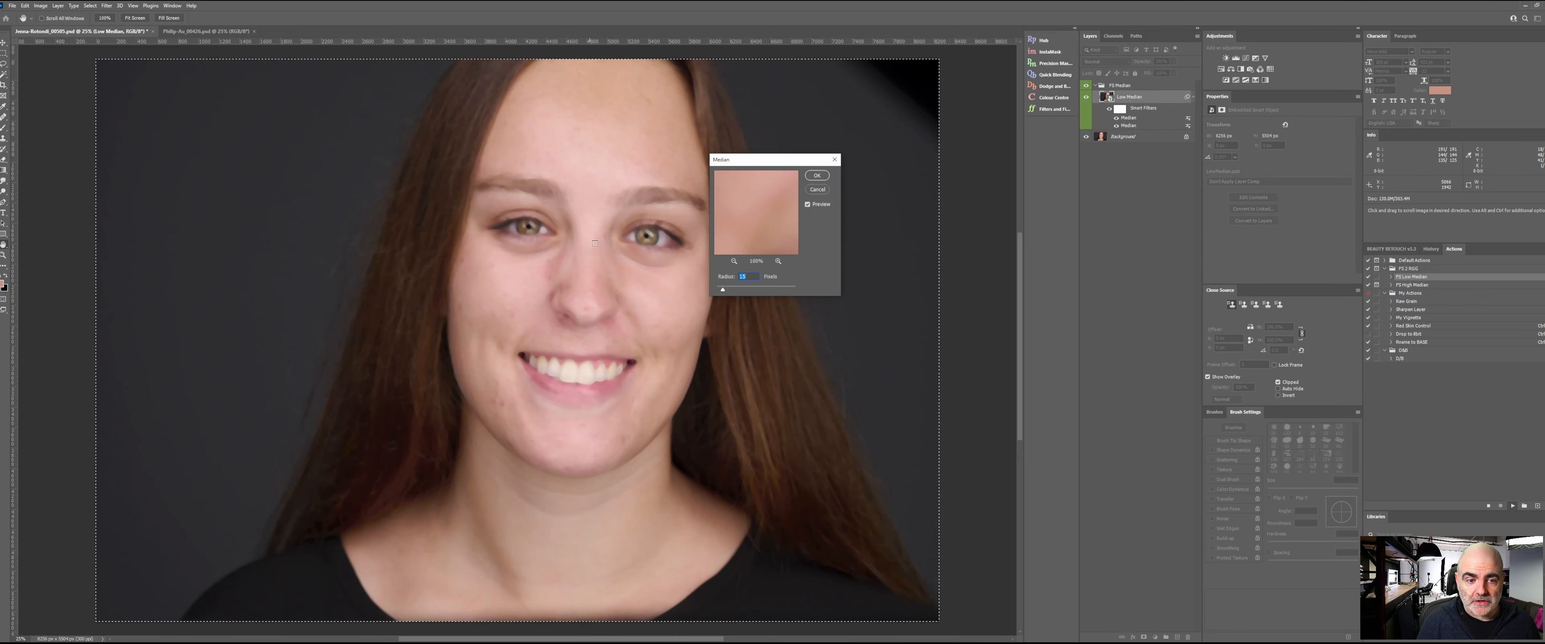
pyautogui.click(820, 177)
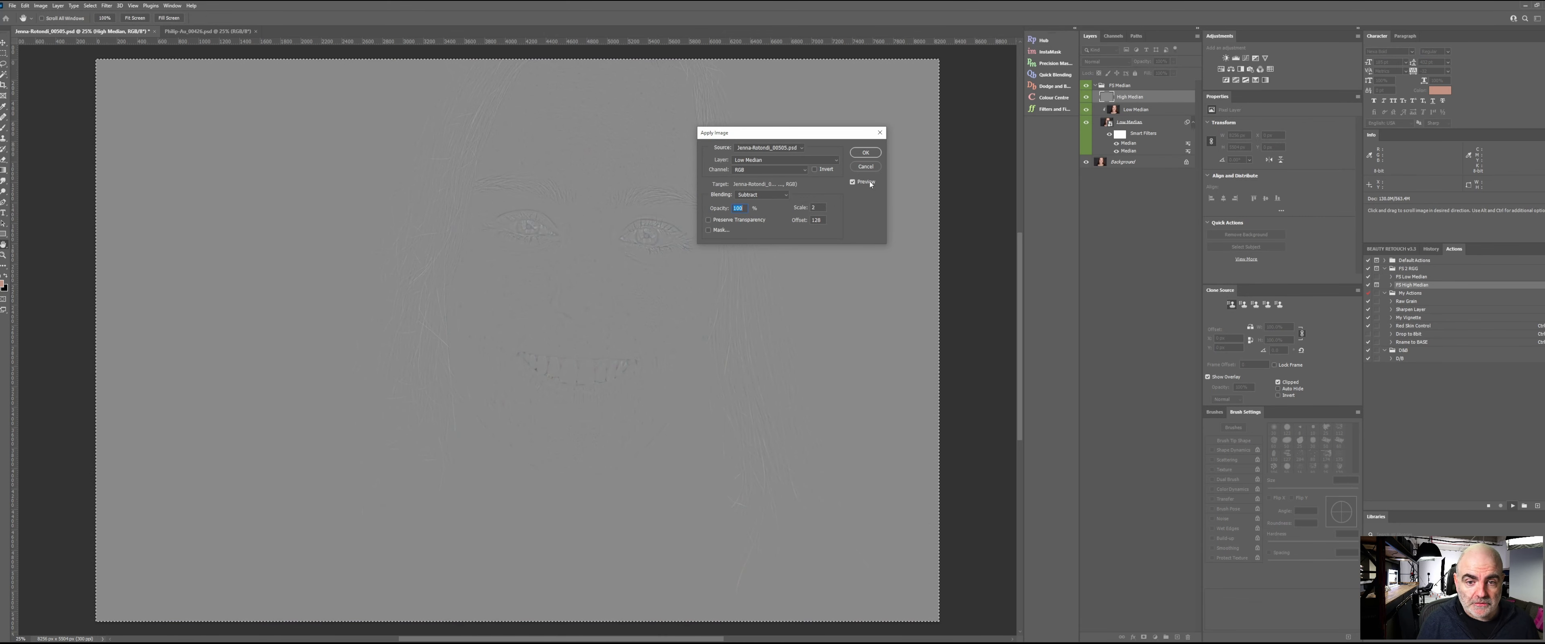
pyautogui.click(863, 155)
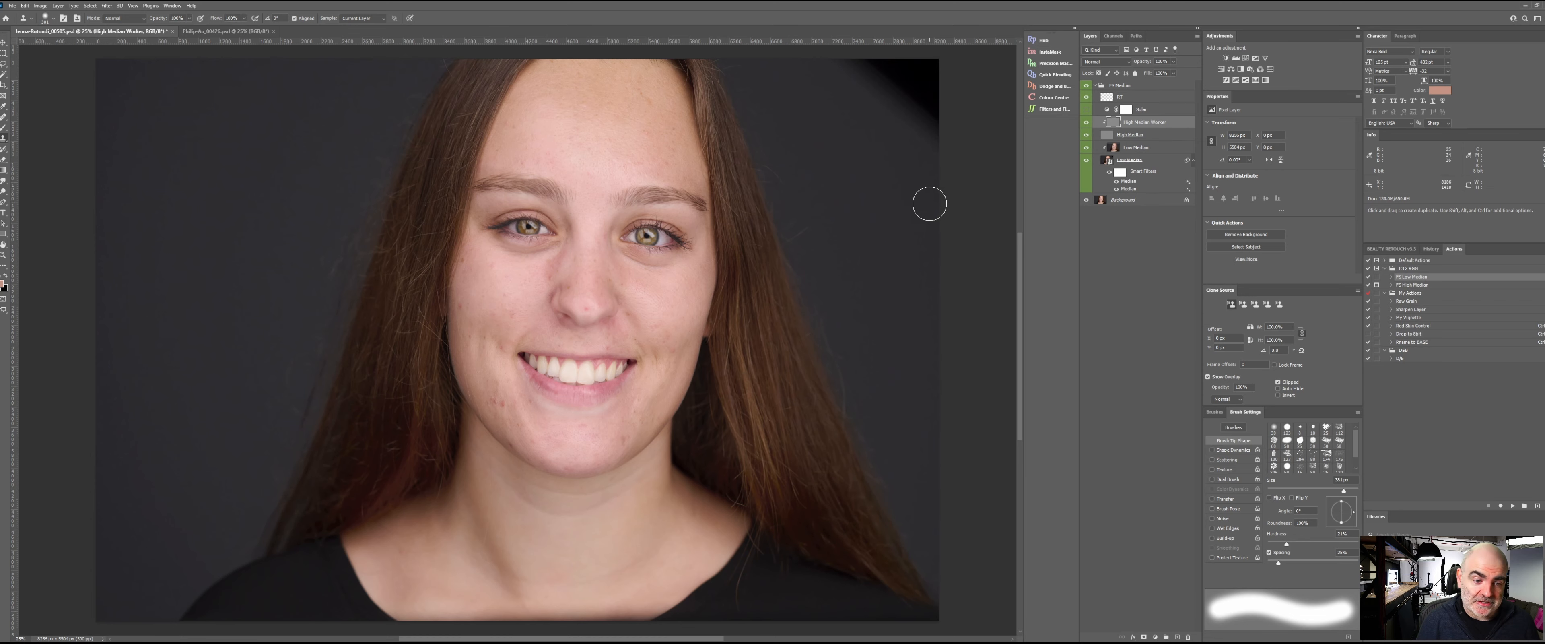
# - Enlarge the Clone Stamp brush, enlarge the Mixer Brush on the Low Median layer, and reselect the High Median Worker layer
pyautogui.moveTo(912, 204)
pyautogui.mouseDown()
pyautogui.moveTo(934, 210)
pyautogui.moveTo(915, 254)
pyautogui.mouseUp()
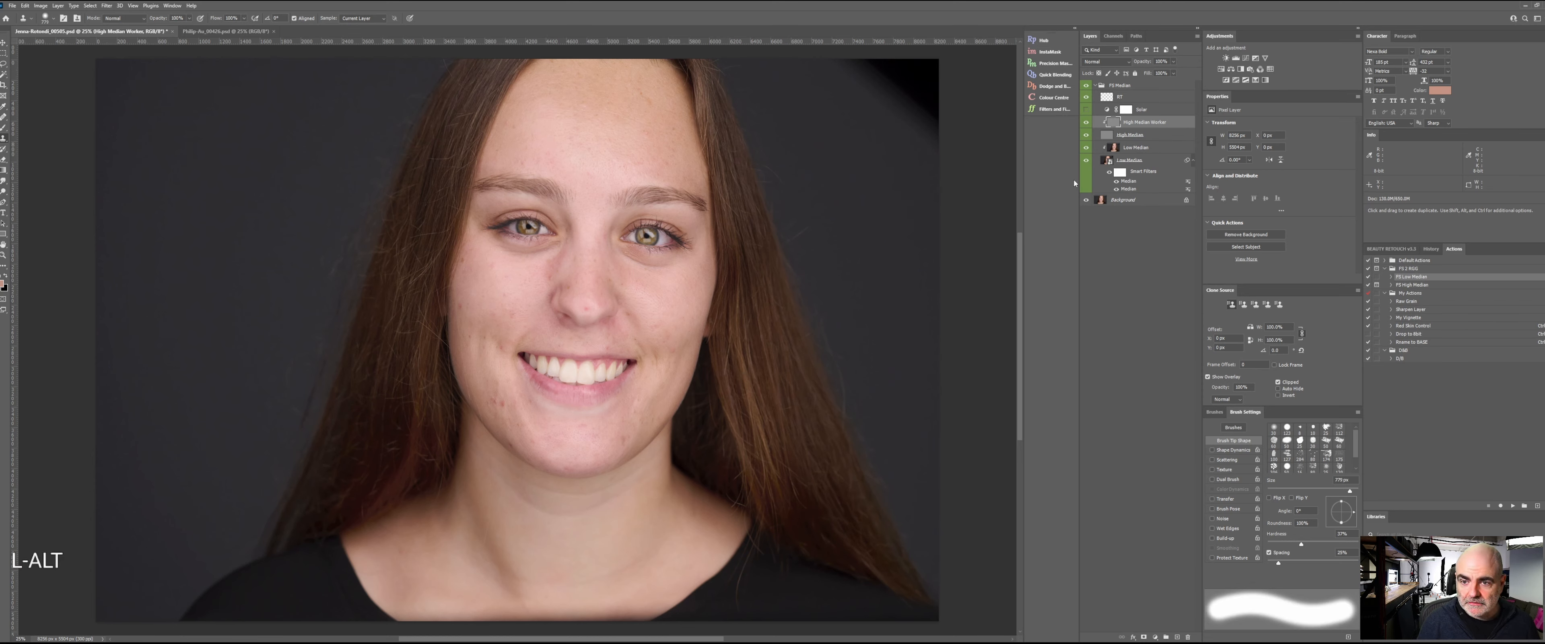
pyautogui.click(1111, 151)
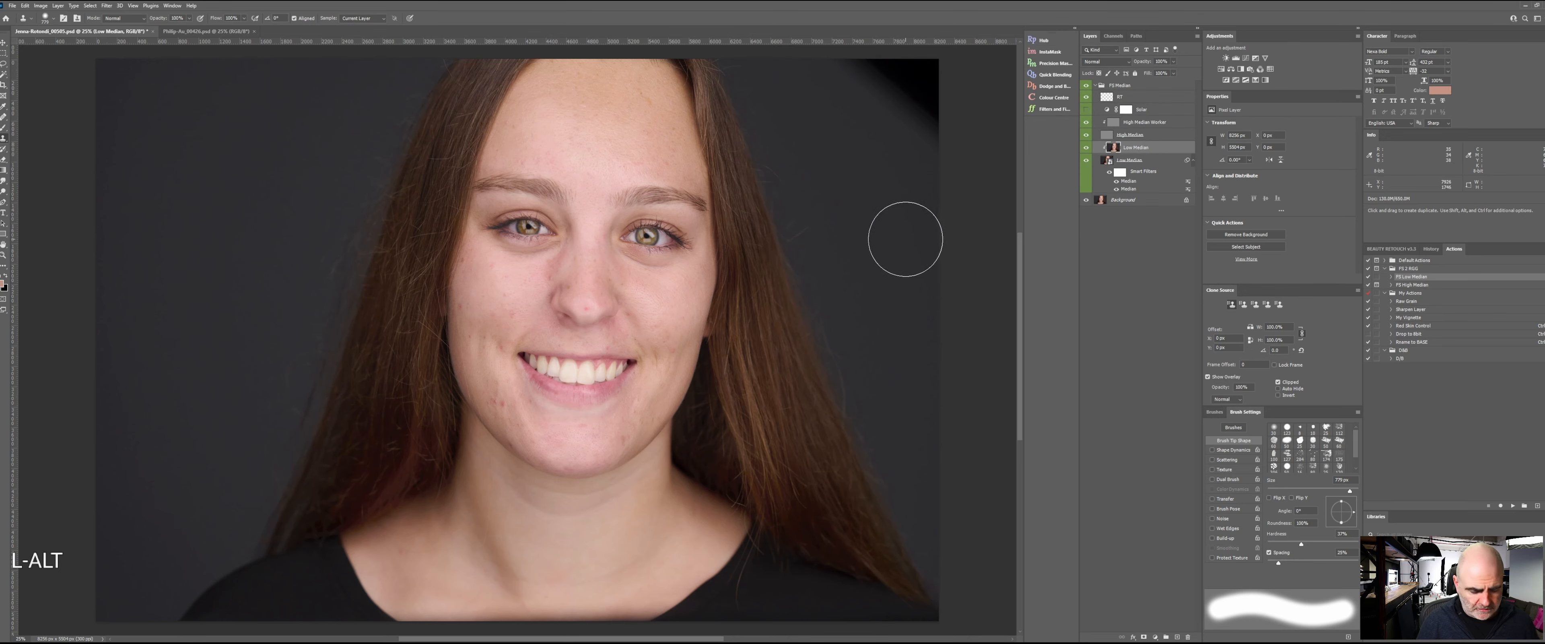
pyautogui.press('w')
pyautogui.moveTo(885, 169)
pyautogui.mouseDown()
pyautogui.moveTo(927, 189)
pyautogui.moveTo(905, 167)
pyautogui.moveTo(888, 186)
pyautogui.moveTo(925, 145)
pyautogui.moveTo(883, 145)
pyautogui.moveTo(952, 59)
pyautogui.moveTo(880, 129)
pyautogui.moveTo(854, 63)
pyautogui.mouseUp()
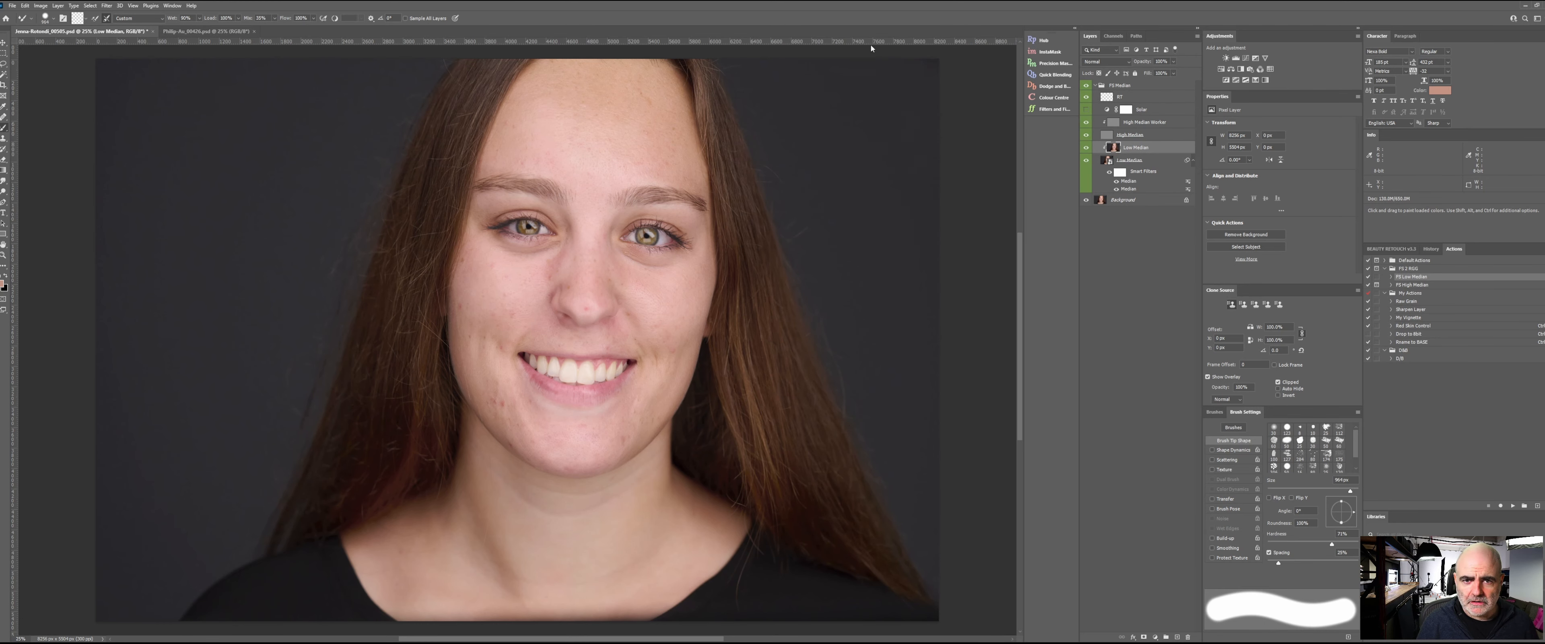
pyautogui.click(1113, 122)
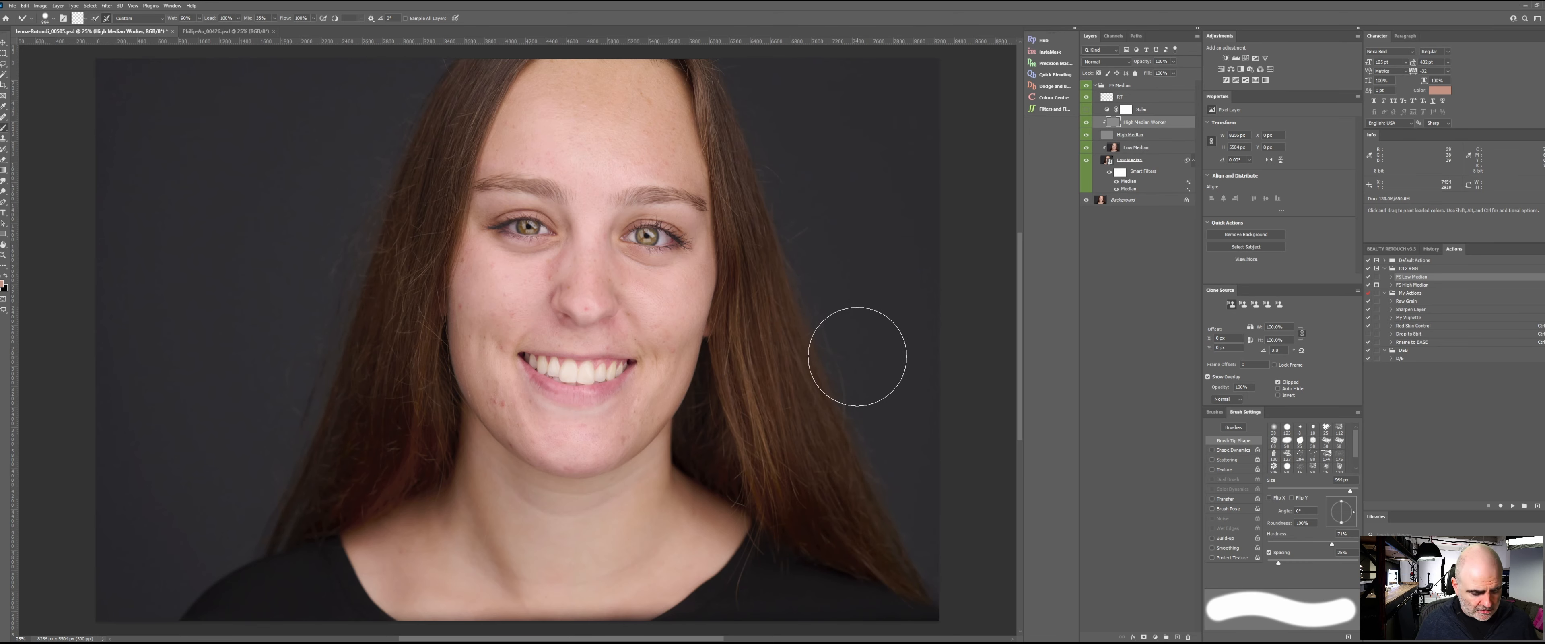
# - Examine the skin on the cheeks, nose and around the eyes at close range for blemishes and uneven texture
pyautogui.press('s')
pyautogui.press('z')
pyautogui.press('z')
pyautogui.moveTo(489, 581); pyautogui.dragTo(561, 440)
pyautogui.press('space')
pyautogui.moveTo(564, 440); pyautogui.dragTo(695, 554)
pyautogui.moveTo(701, 239); pyautogui.dragTo(679, 470)
pyautogui.moveTo(690, 120)
pyautogui.mouseDown()
pyautogui.moveTo(655, 348)
pyautogui.moveTo(708, 112)
pyautogui.mouseUp()
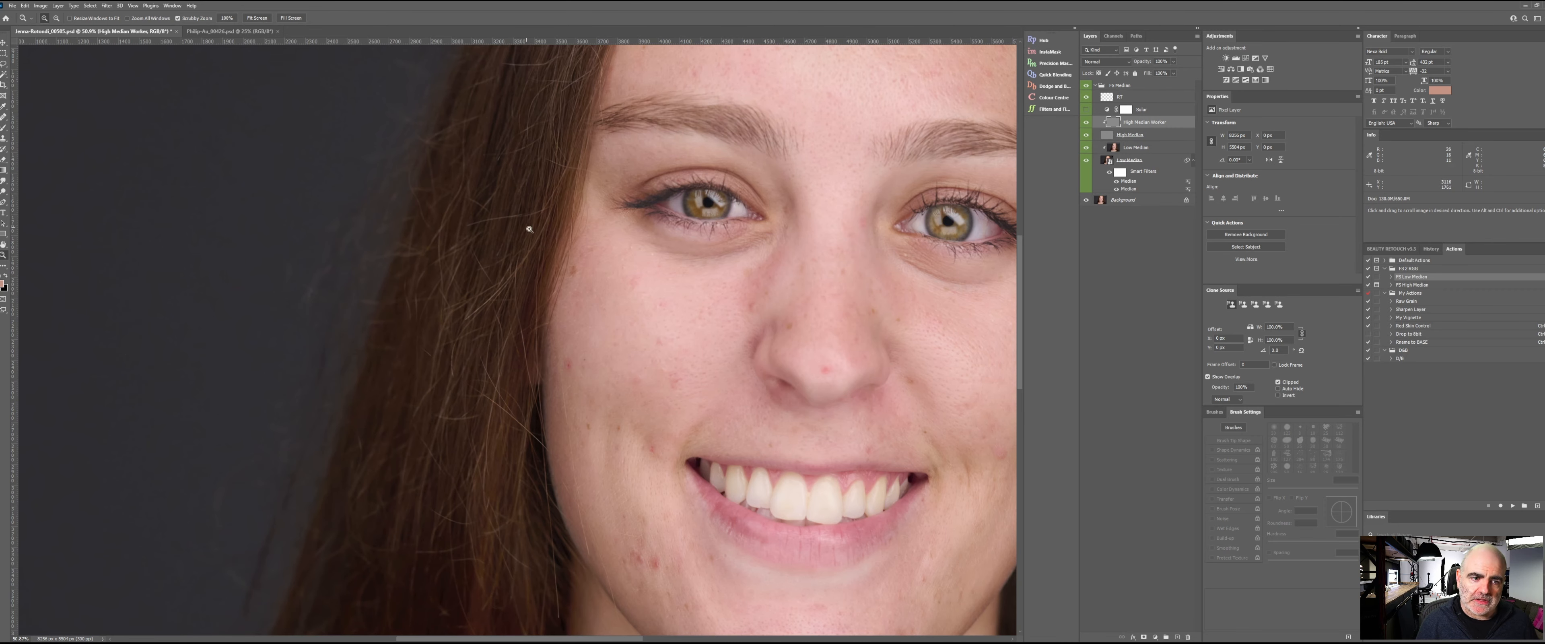
pyautogui.press('space')
pyautogui.moveTo(498, 222); pyautogui.dragTo(676, 223)
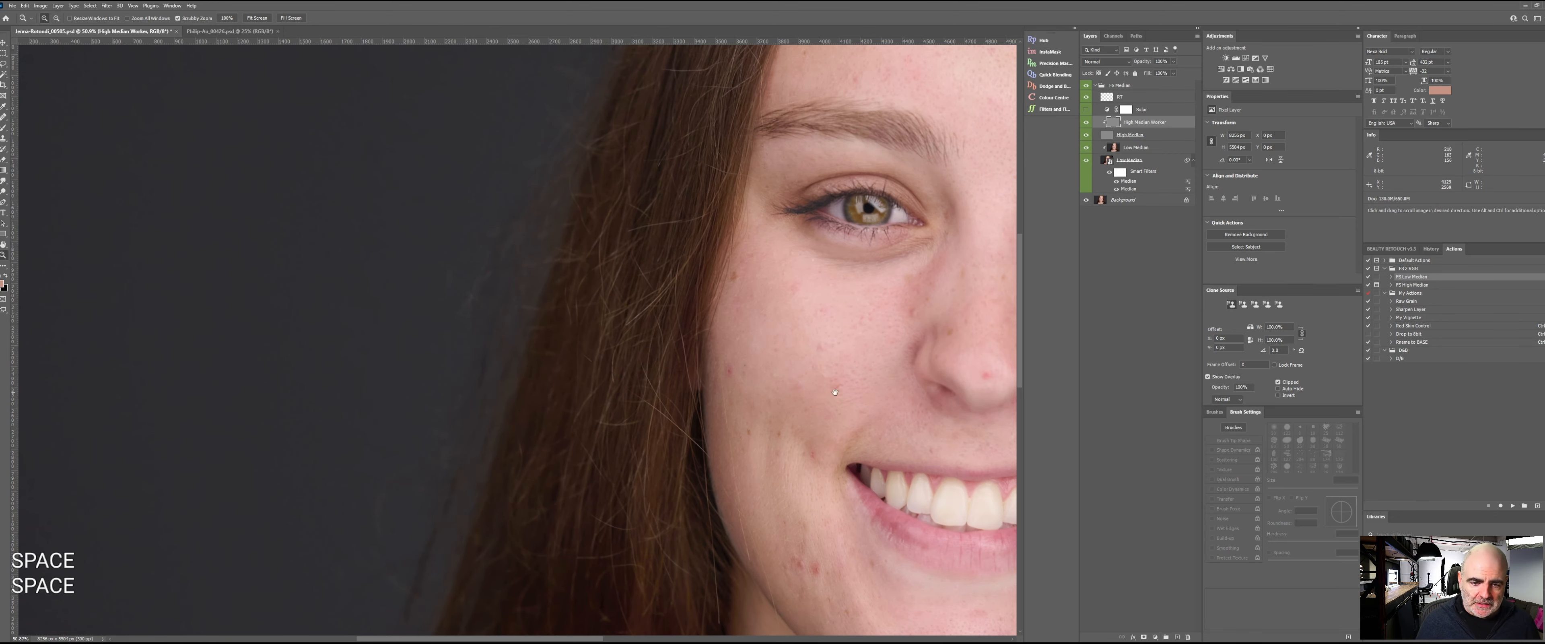
pyautogui.moveTo(835, 392); pyautogui.dragTo(616, 273)
pyautogui.moveTo(662, 543); pyautogui.dragTo(576, 161)
pyautogui.press('space')
pyautogui.moveTo(580, 383); pyautogui.dragTo(564, 629)
pyautogui.moveTo(494, 343); pyautogui.dragTo(564, 480)
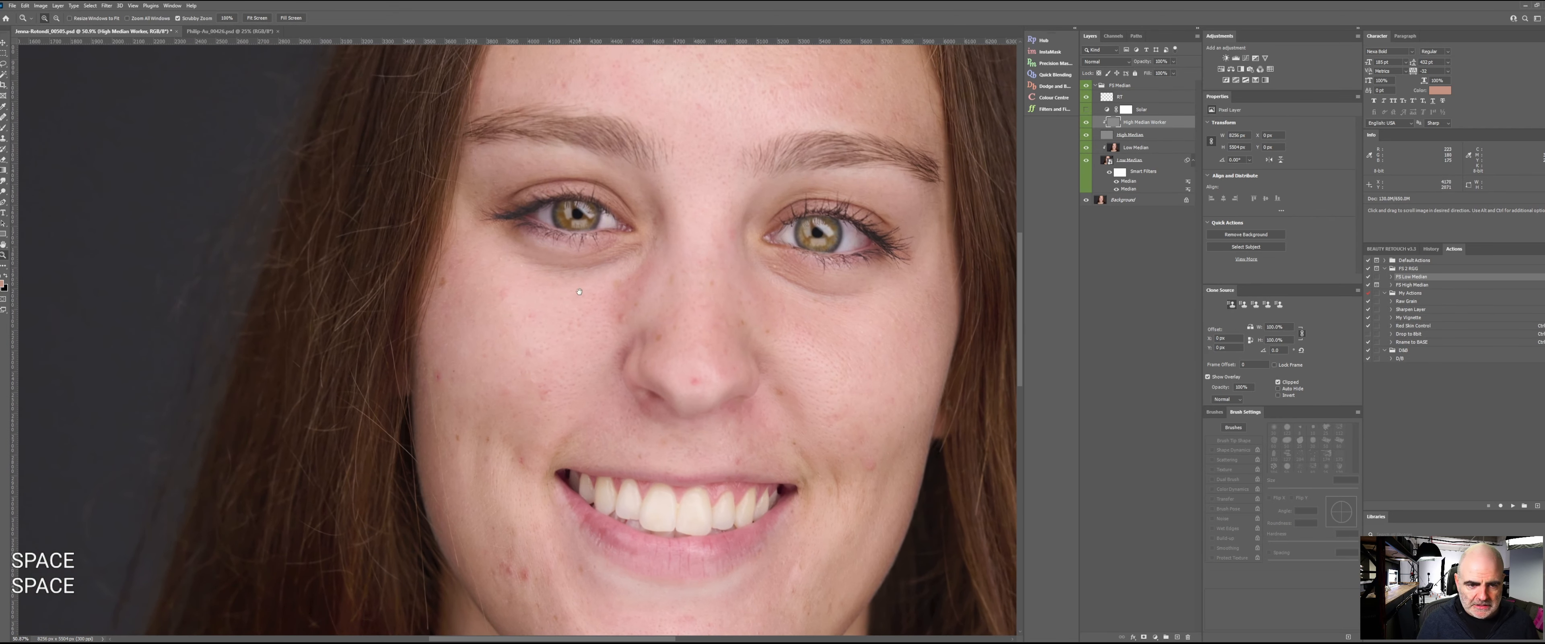
# - Examine the forehead, chin and neck at close range for areas that need retouching
pyautogui.press('space')
pyautogui.moveTo(595, 359); pyautogui.dragTo(424, 510)
pyautogui.moveTo(666, 510); pyautogui.dragTo(751, 593)
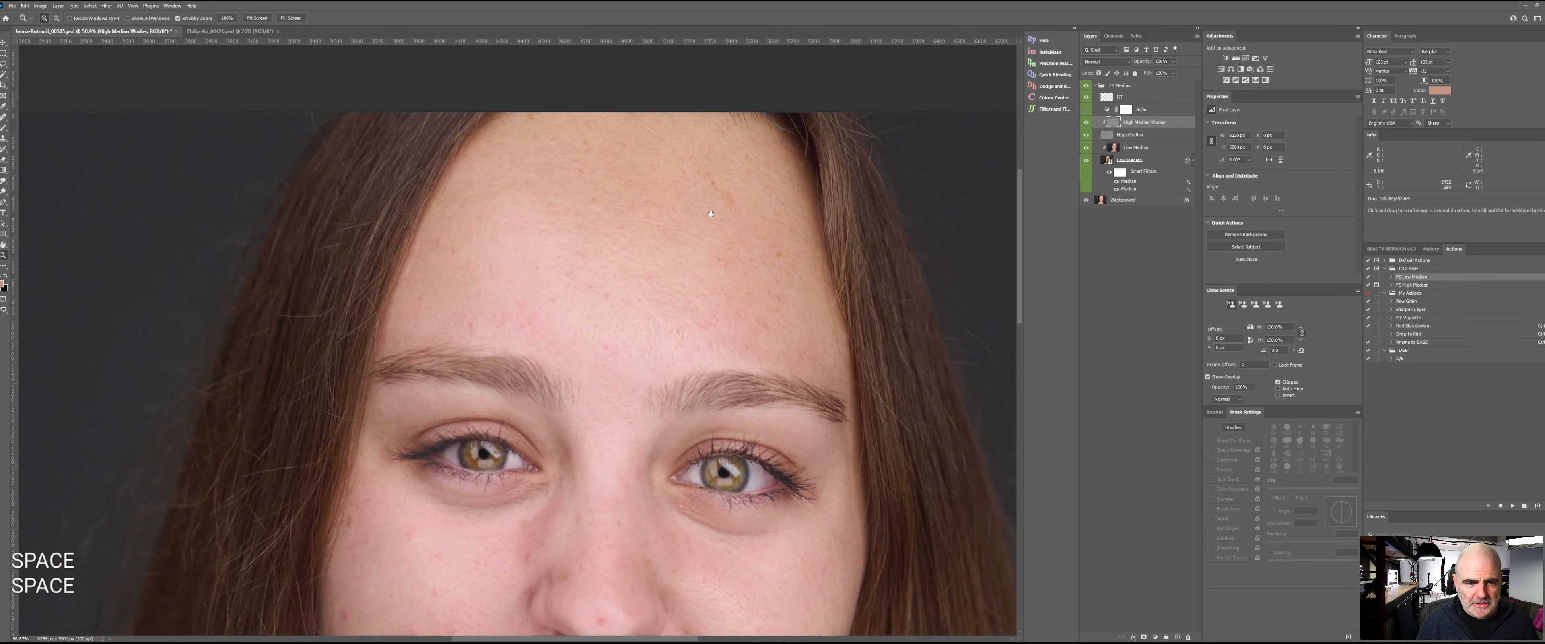
pyautogui.moveTo(662, 406); pyautogui.dragTo(670, 31)
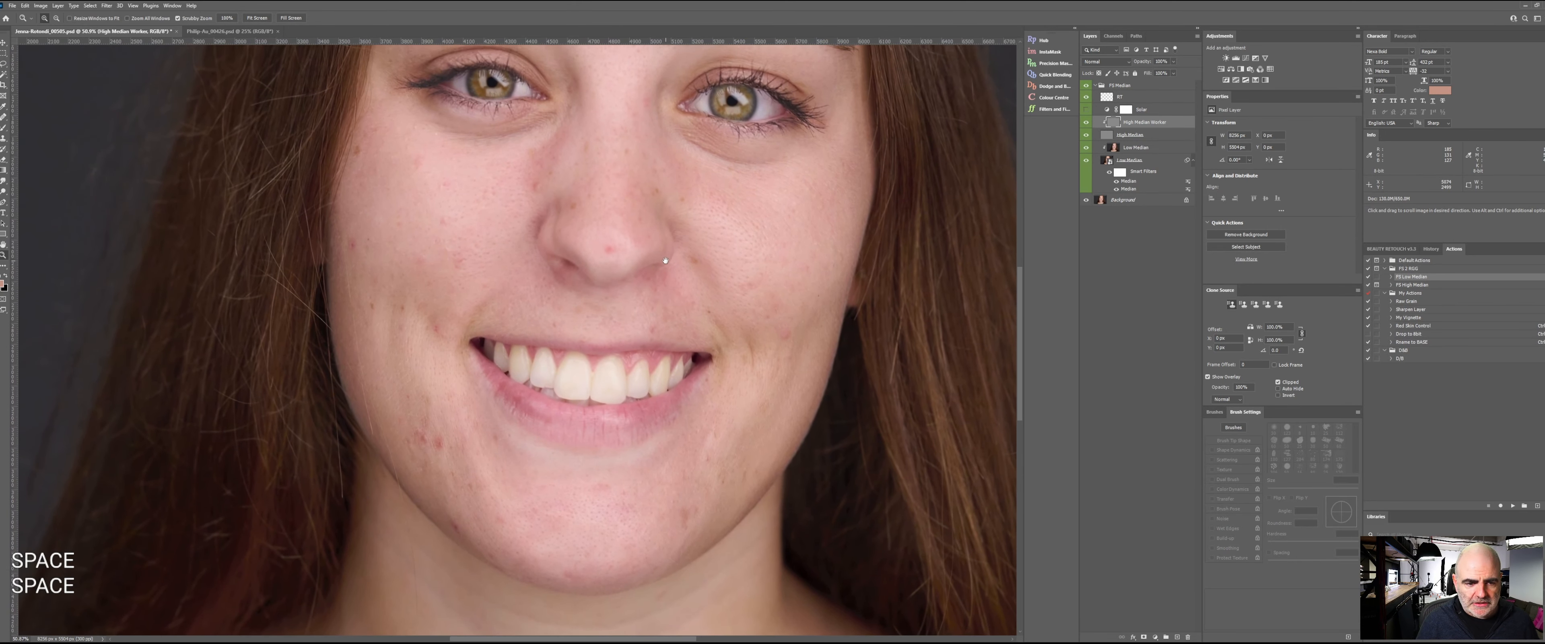
pyautogui.moveTo(623, 381); pyautogui.dragTo(688, 141)
pyautogui.press('space')
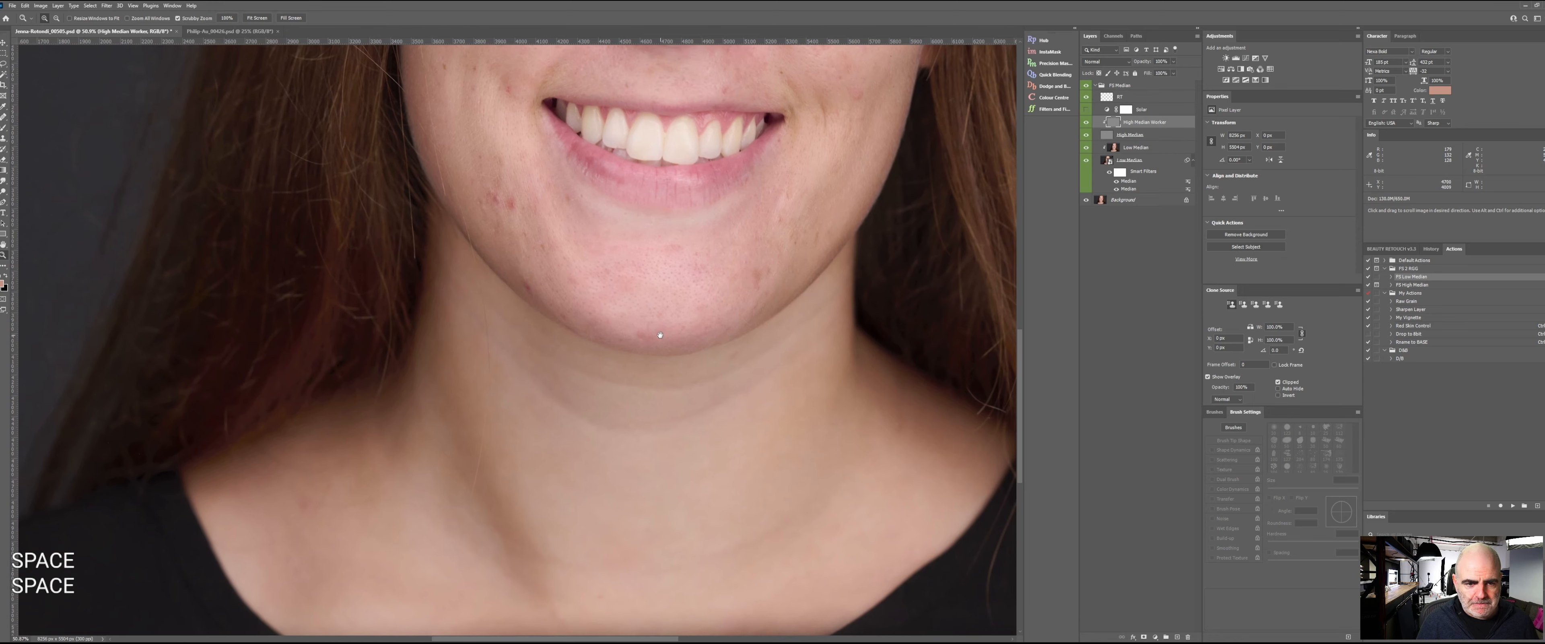
pyautogui.moveTo(659, 337); pyautogui.dragTo(688, 114)
pyautogui.moveTo(660, 420); pyautogui.dragTo(660, 496)
pyautogui.moveTo(646, 297); pyautogui.dragTo(651, 355)
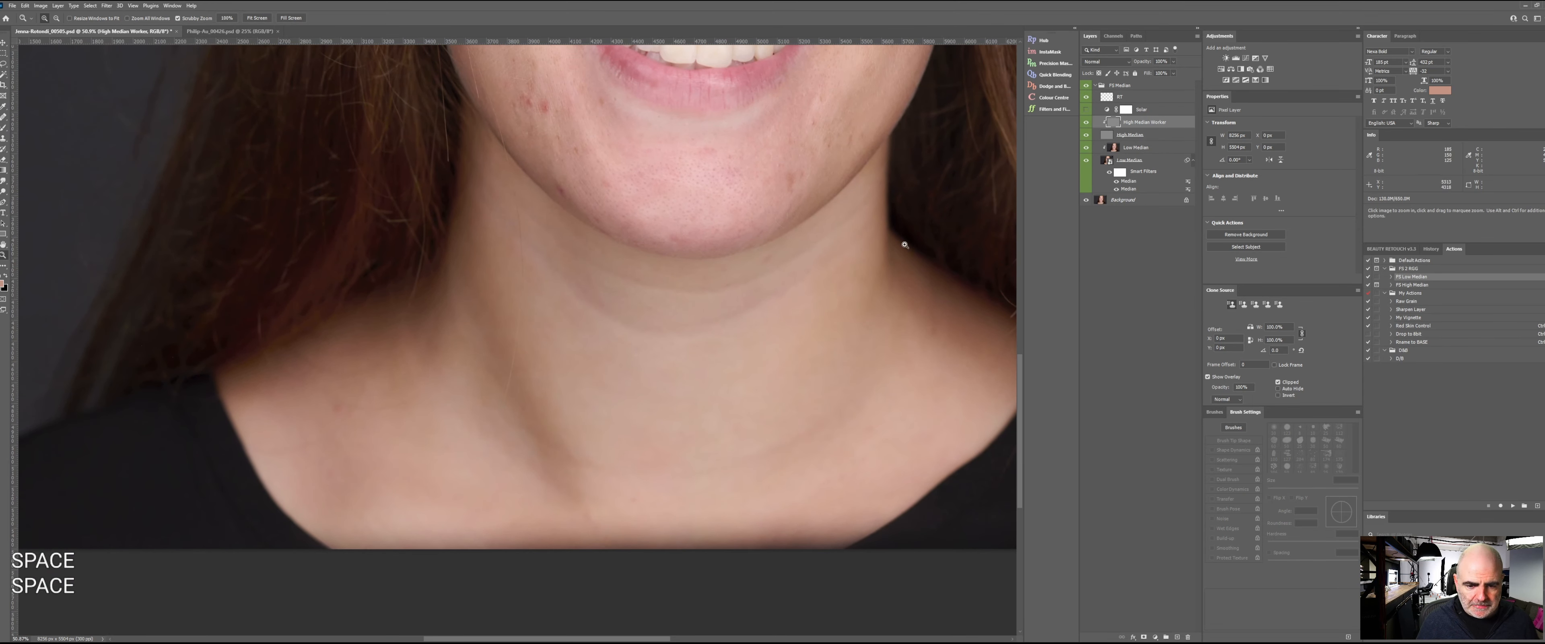
# - On the Low Median layer, blend away the dark tones along the photo's lower edge at the base of the neck with the Mixer Brush
pyautogui.click(1114, 150)
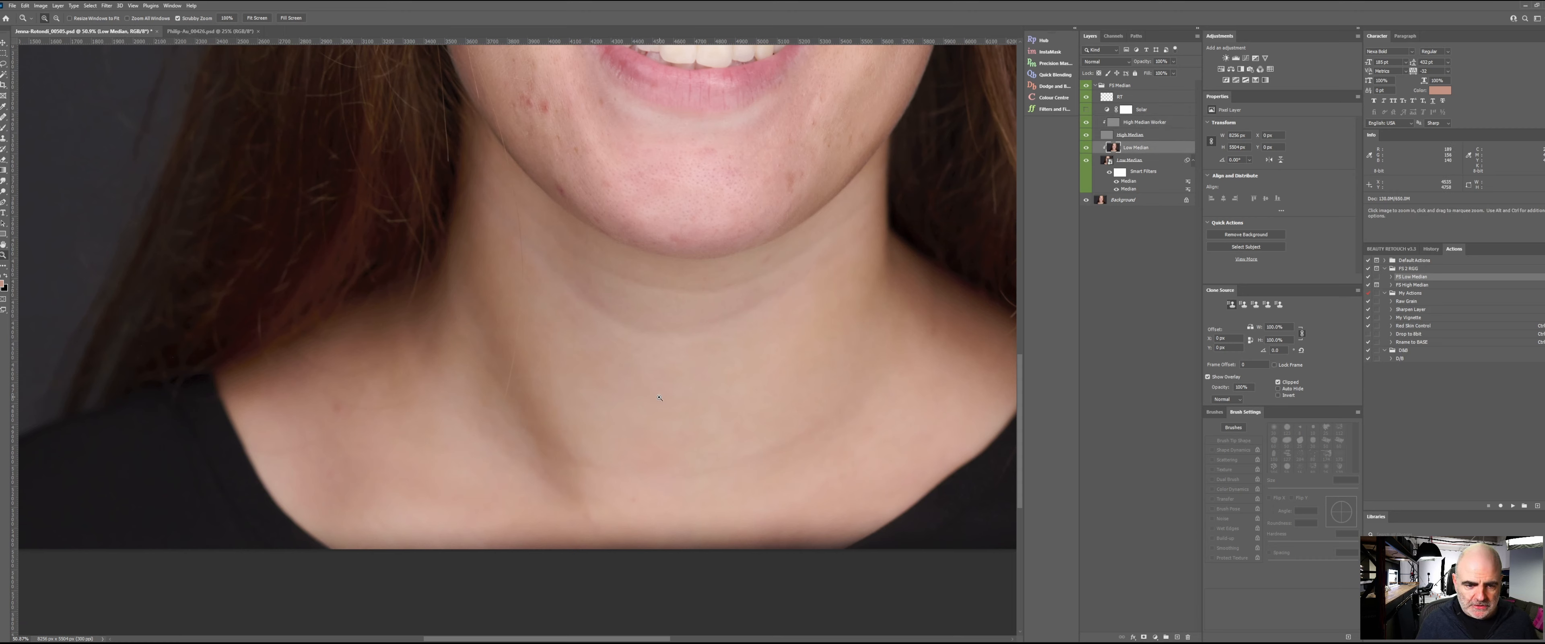
pyautogui.press('w')
pyautogui.moveTo(655, 403); pyautogui.dragTo(593, 406)
pyautogui.moveTo(634, 403); pyautogui.dragTo(630, 338)
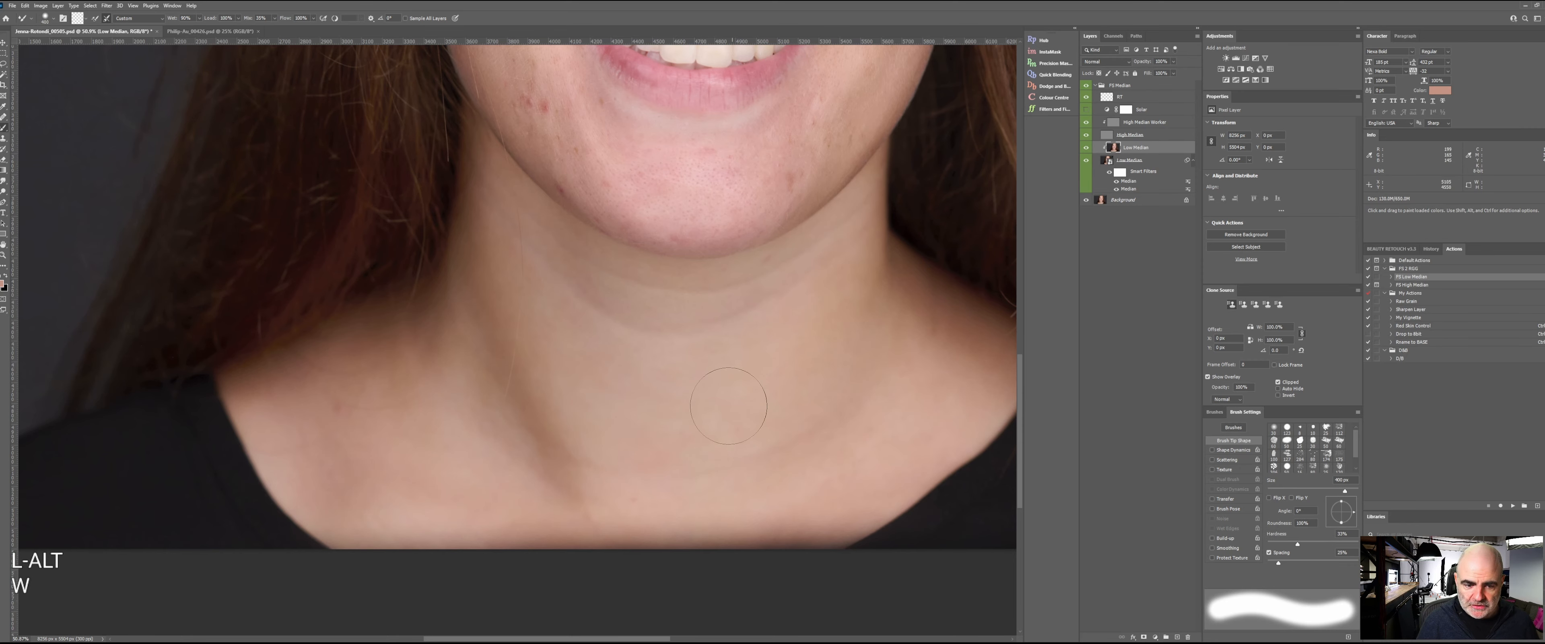
pyautogui.moveTo(798, 447); pyautogui.dragTo(818, 382)
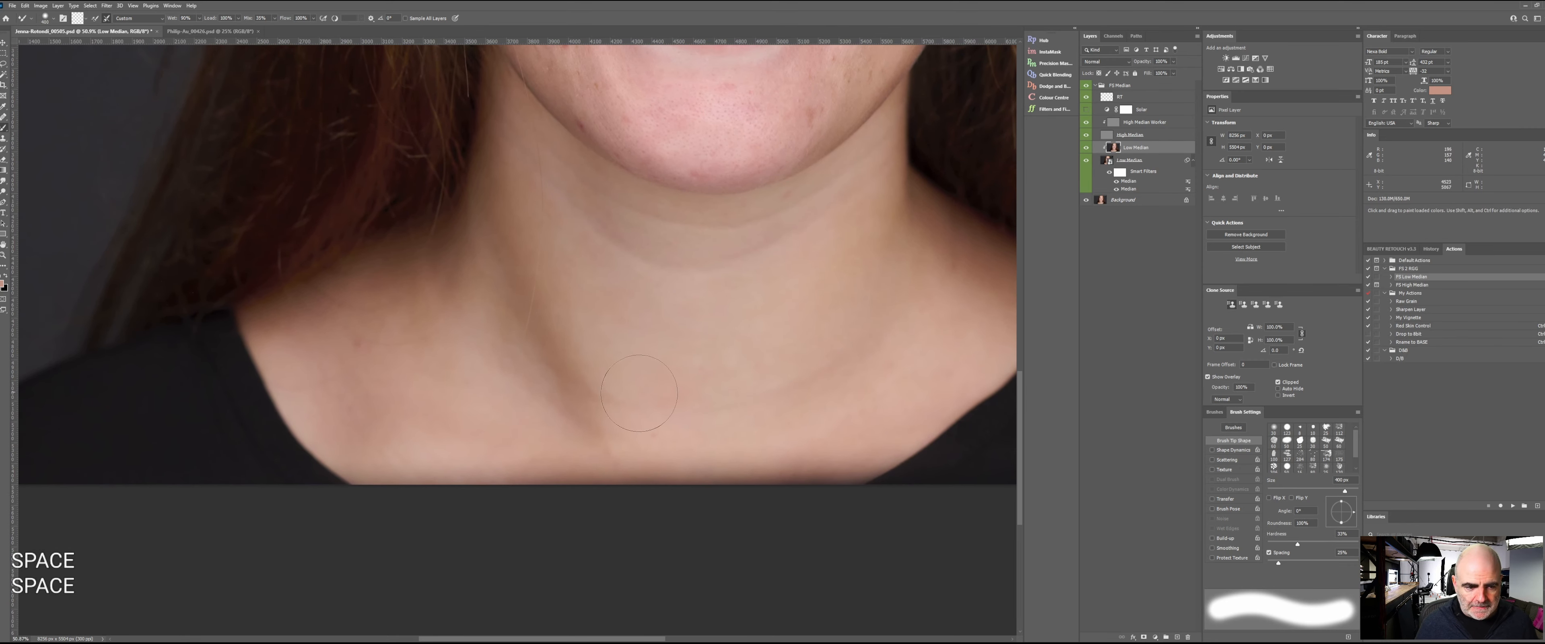
pyautogui.moveTo(789, 294); pyautogui.dragTo(752, 417)
pyautogui.moveTo(804, 78); pyautogui.dragTo(755, 354)
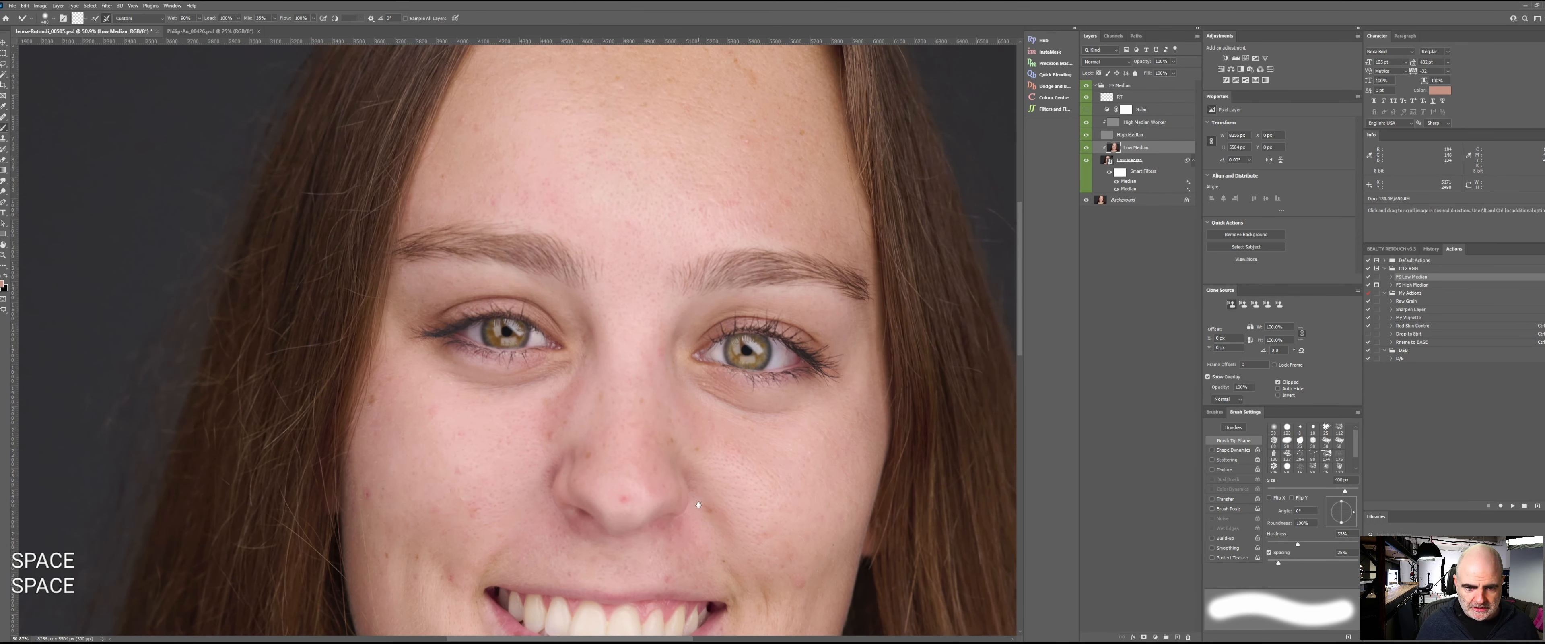
pyautogui.moveTo(698, 504); pyautogui.dragTo(689, 366)
pyautogui.moveTo(590, 429); pyautogui.dragTo(575, 133)
pyautogui.moveTo(631, 404); pyautogui.dragTo(697, 158)
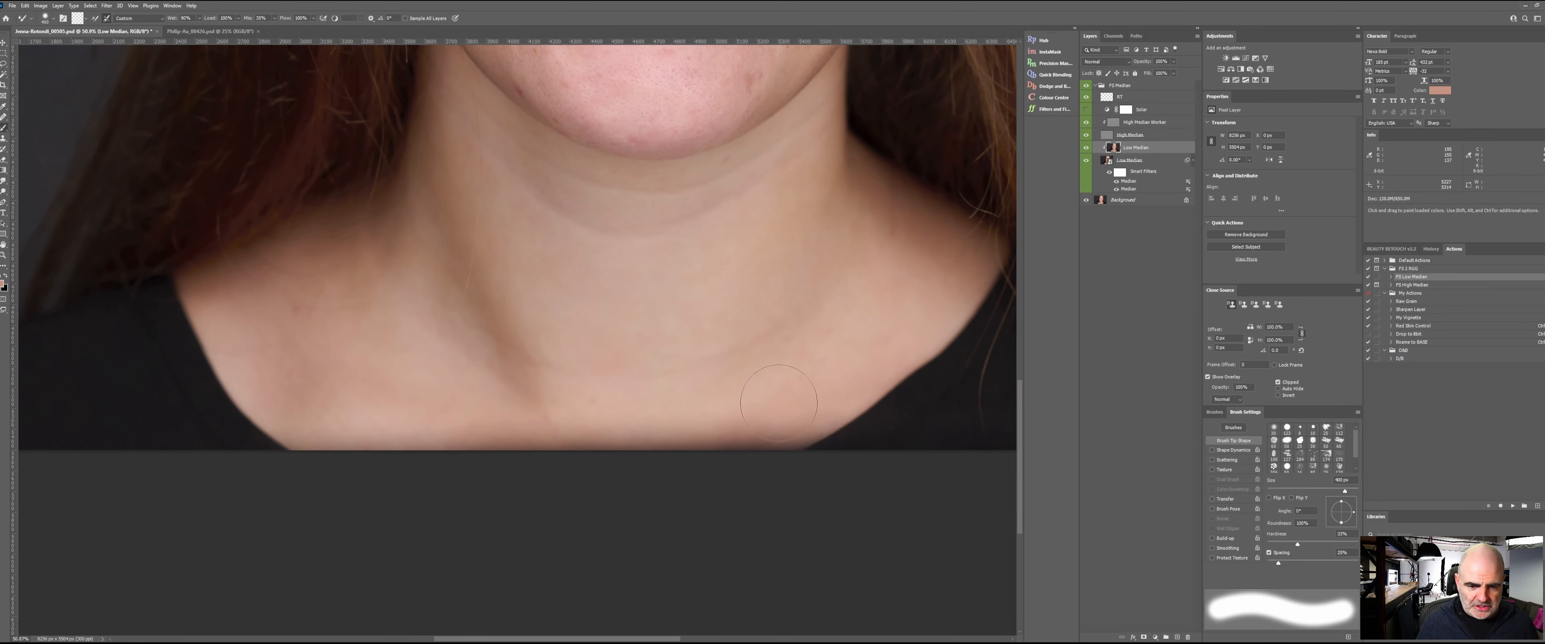
pyautogui.moveTo(770, 407); pyautogui.dragTo(759, 409)
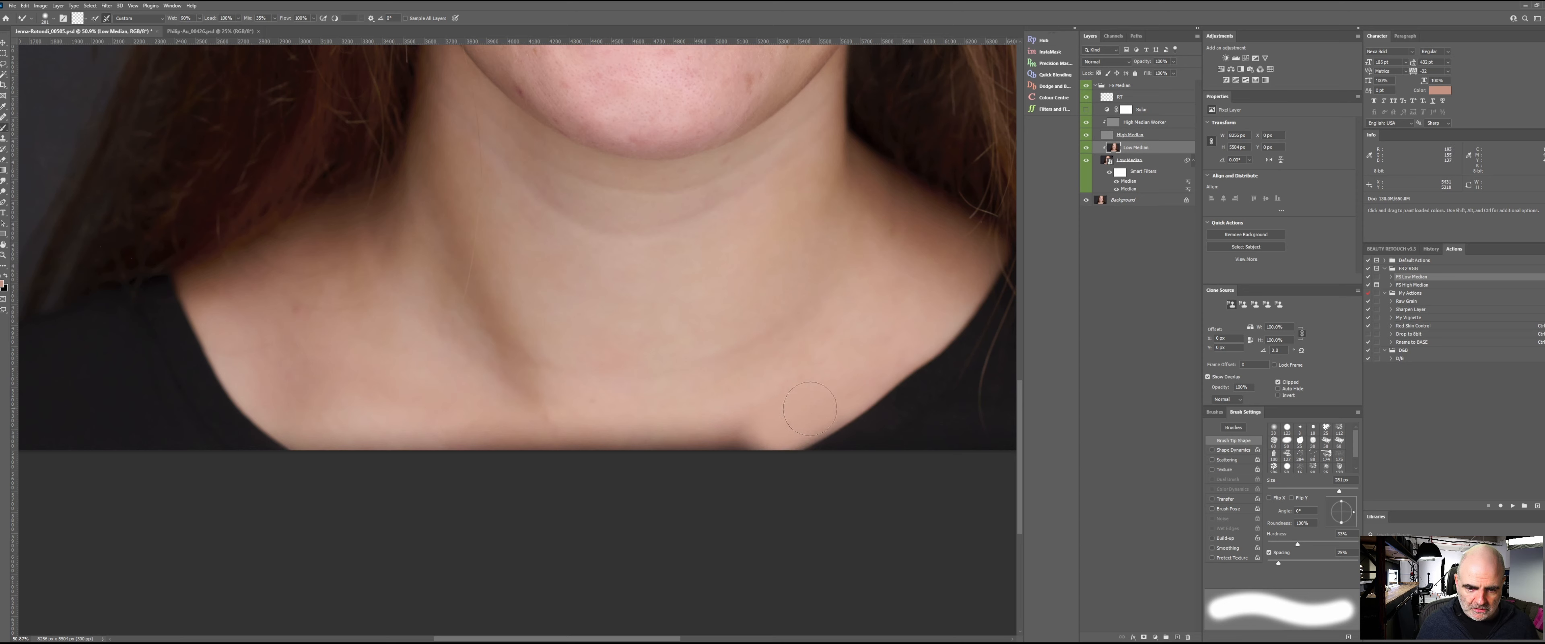
pyautogui.moveTo(717, 434)
pyautogui.mouseDown()
pyautogui.moveTo(745, 460)
pyautogui.moveTo(731, 418)
pyautogui.moveTo(723, 445)
pyautogui.moveTo(688, 422)
pyautogui.moveTo(683, 456)
pyautogui.moveTo(745, 446)
pyautogui.moveTo(745, 432)
pyautogui.moveTo(636, 438)
pyautogui.moveTo(649, 445)
pyautogui.moveTo(648, 421)
pyautogui.moveTo(617, 459)
pyautogui.moveTo(612, 439)
pyautogui.moveTo(668, 425)
pyautogui.moveTo(673, 446)
pyautogui.moveTo(663, 428)
pyautogui.moveTo(609, 415)
pyautogui.moveTo(556, 459)
pyautogui.moveTo(525, 429)
pyautogui.moveTo(512, 448)
pyautogui.moveTo(448, 460)
pyautogui.moveTo(484, 464)
pyautogui.moveTo(551, 422)
pyautogui.moveTo(585, 437)
pyautogui.moveTo(533, 424)
pyautogui.moveTo(537, 471)
pyautogui.moveTo(471, 432)
pyautogui.moveTo(373, 444)
pyautogui.moveTo(398, 430)
pyautogui.moveTo(358, 450)
pyautogui.moveTo(325, 429)
pyautogui.moveTo(321, 445)
pyautogui.moveTo(309, 422)
pyautogui.moveTo(442, 447)
pyautogui.mouseUp()
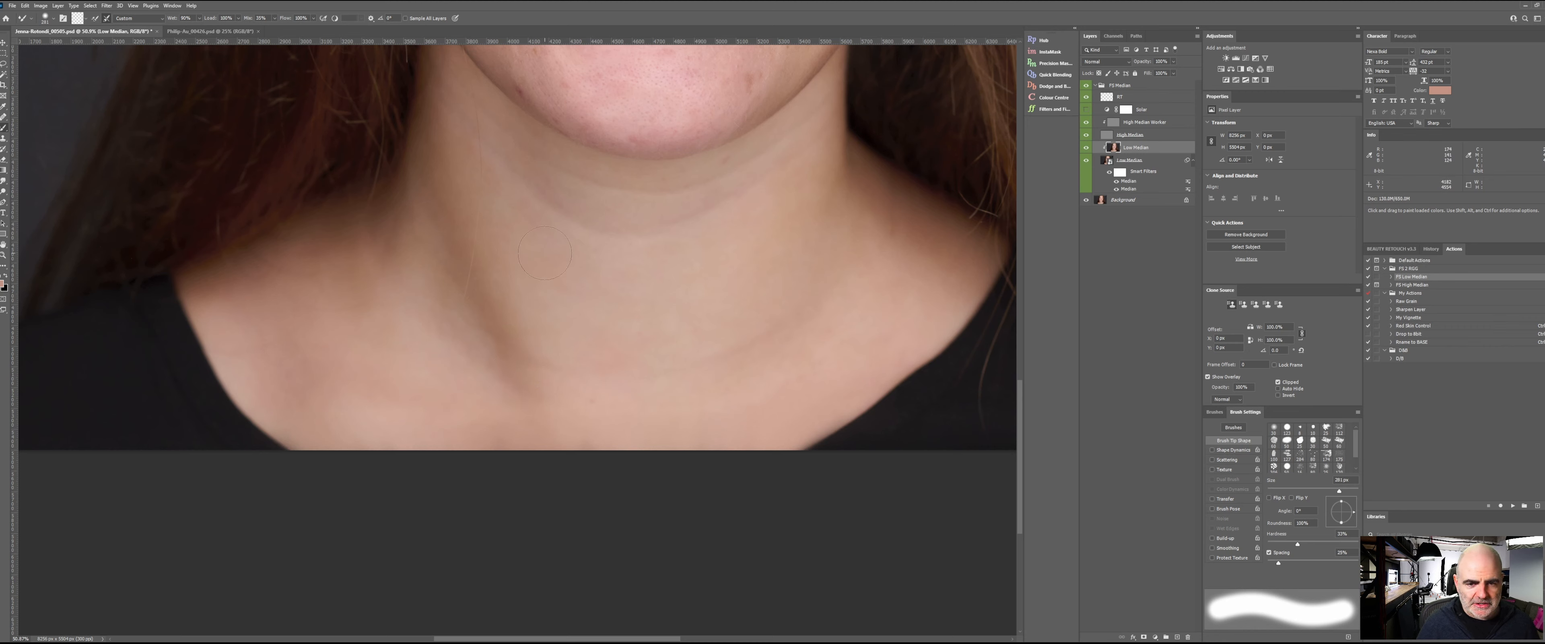
# - Reduce the Mixer Brush size and smooth the remaining uneven tones where the chest meets the shirt's neckline
pyautogui.press('space')
pyautogui.moveTo(759, 323); pyautogui.dragTo(687, 288)
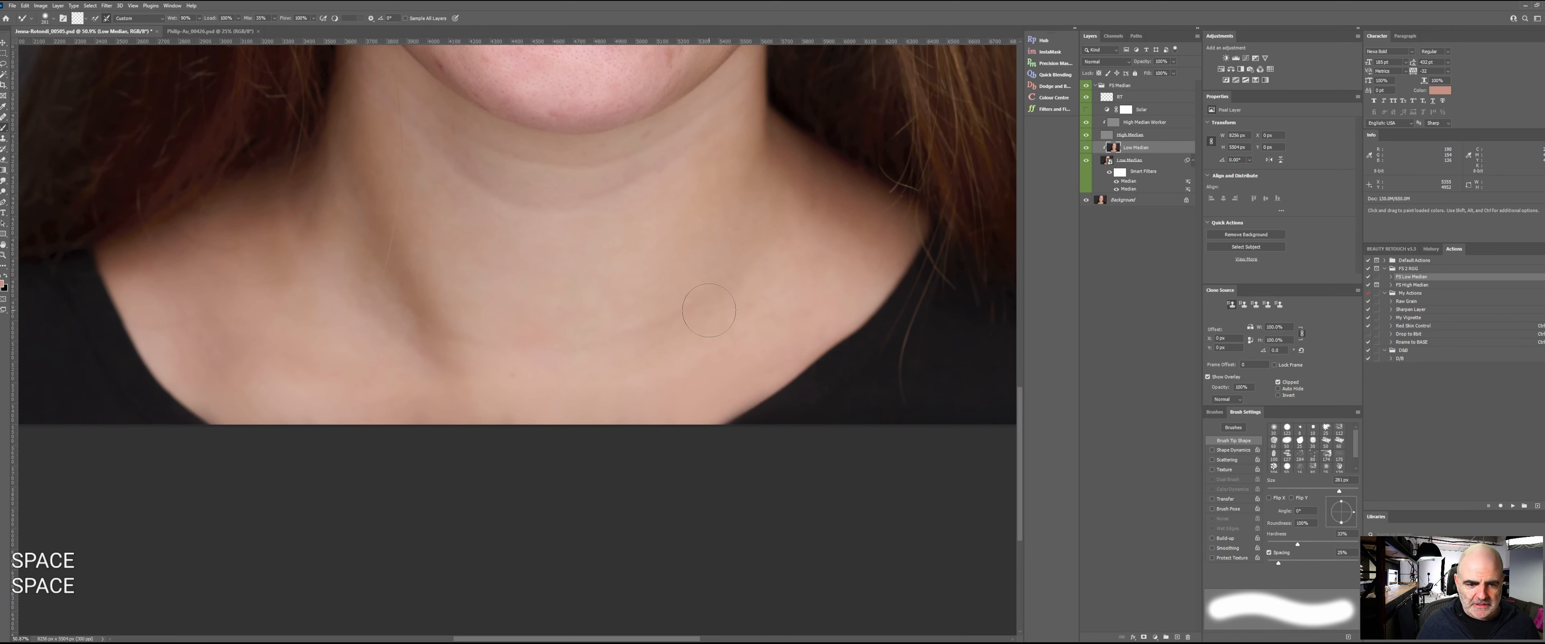
pyautogui.keyDown('alt'); pyautogui.click(235, 392); pyautogui.keyUp('alt')
pyautogui.moveTo(235, 392); pyautogui.dragTo(228, 393)
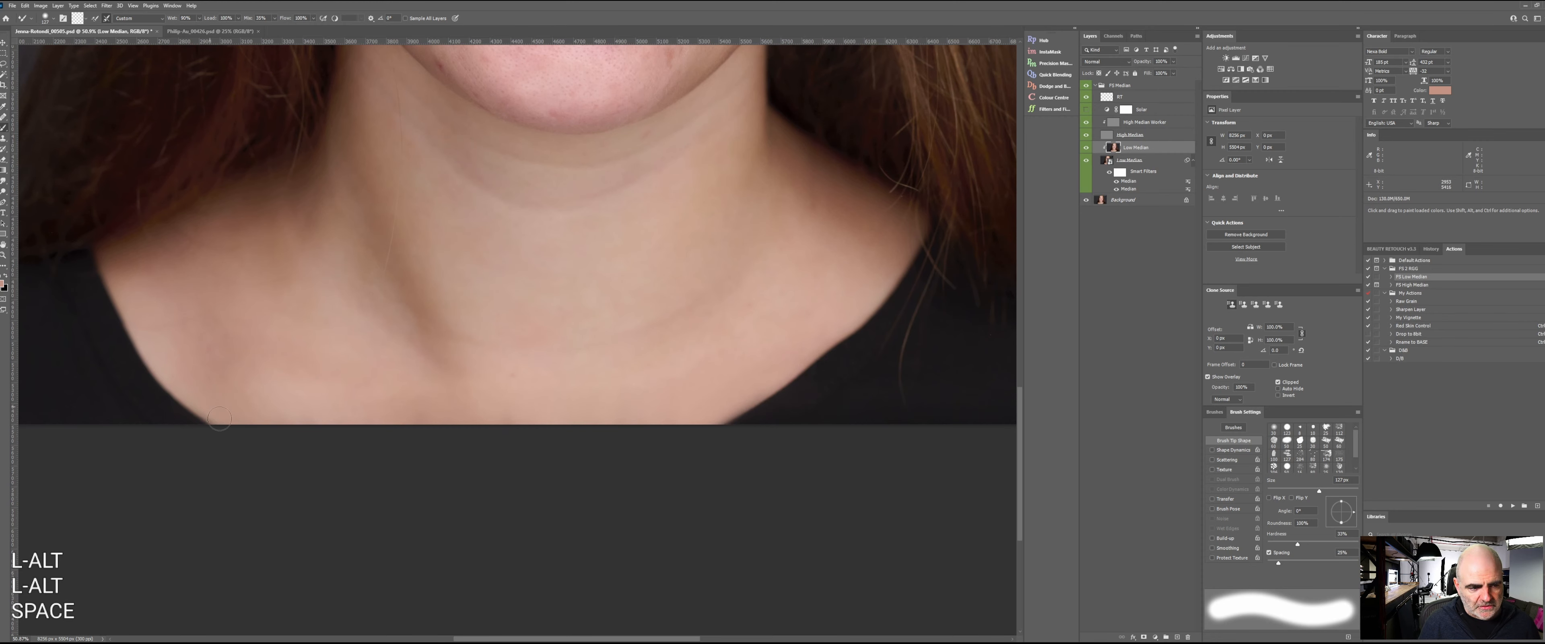
pyautogui.press('space')
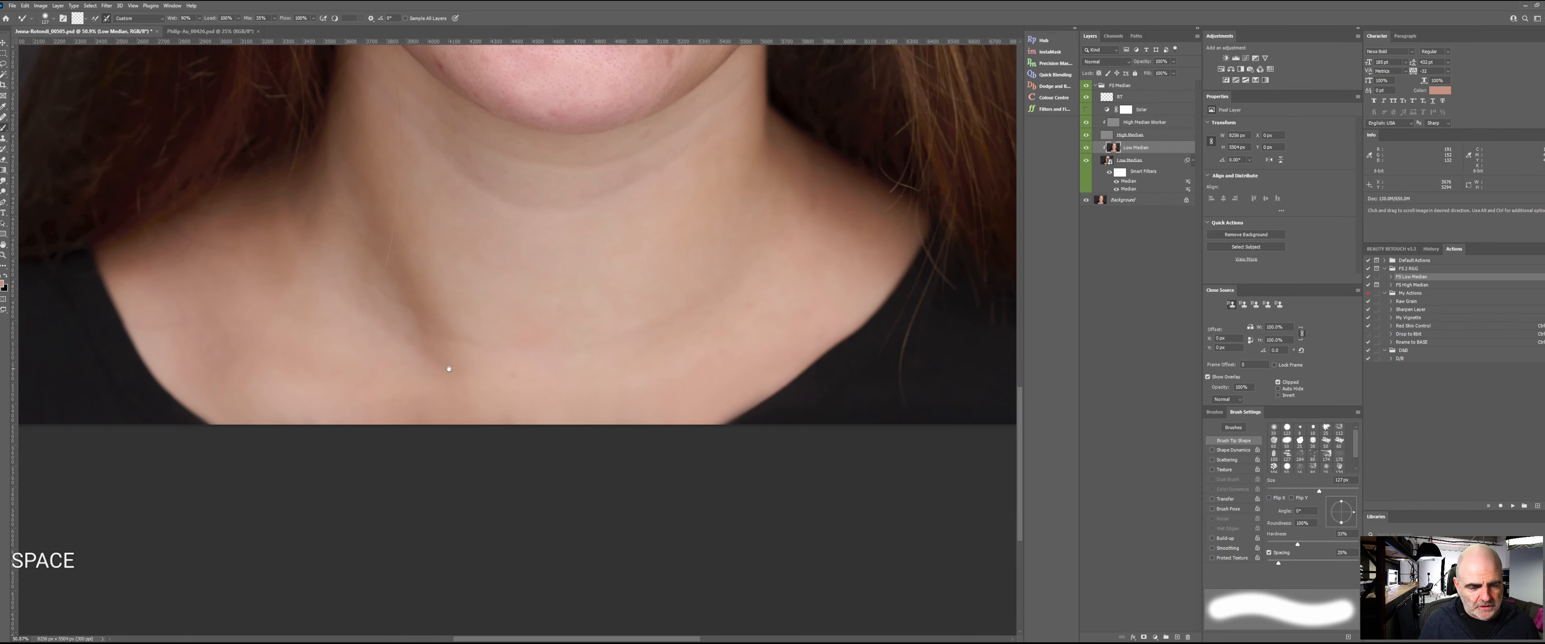
pyautogui.press('space')
pyautogui.moveTo(448, 368); pyautogui.dragTo(411, 381)
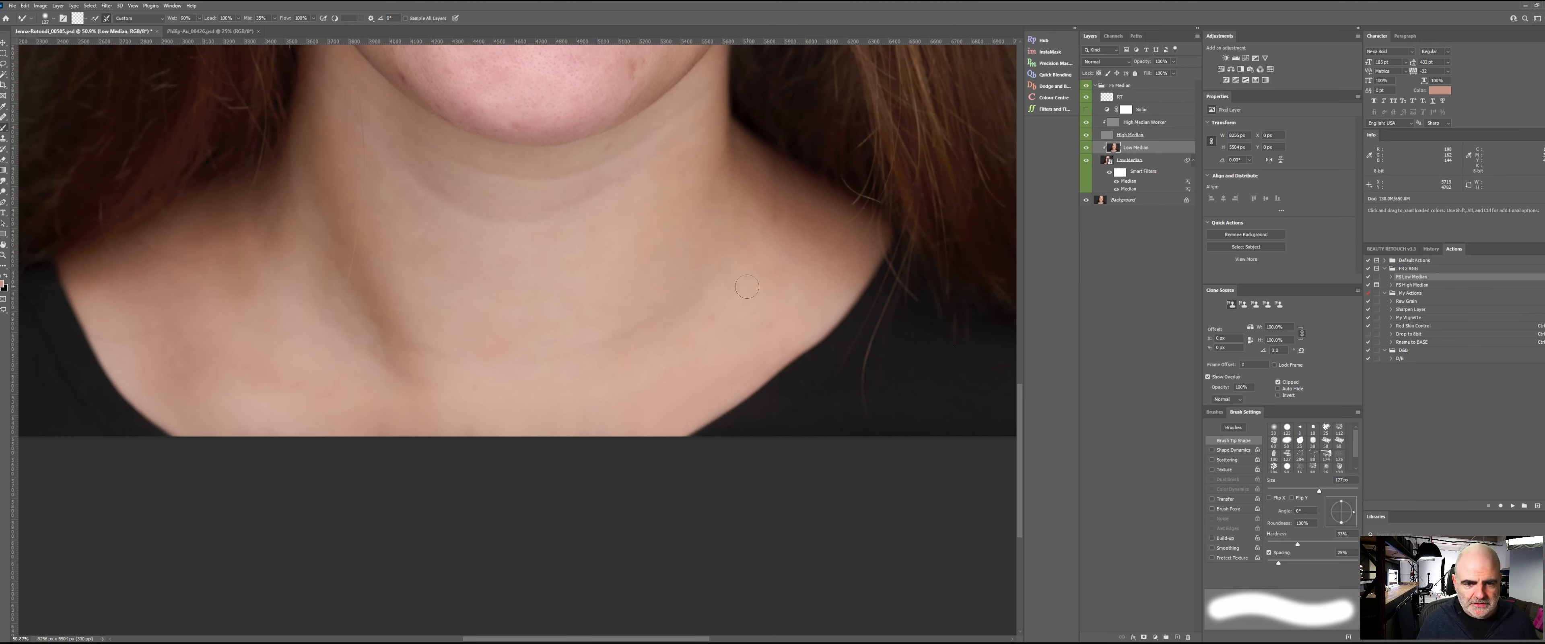
# - On the High Median Worker layer, clone clean skin texture over the marks on the left side of the neck with a small Clone Stamp
pyautogui.moveTo(501, 245); pyautogui.dragTo(735, 355)
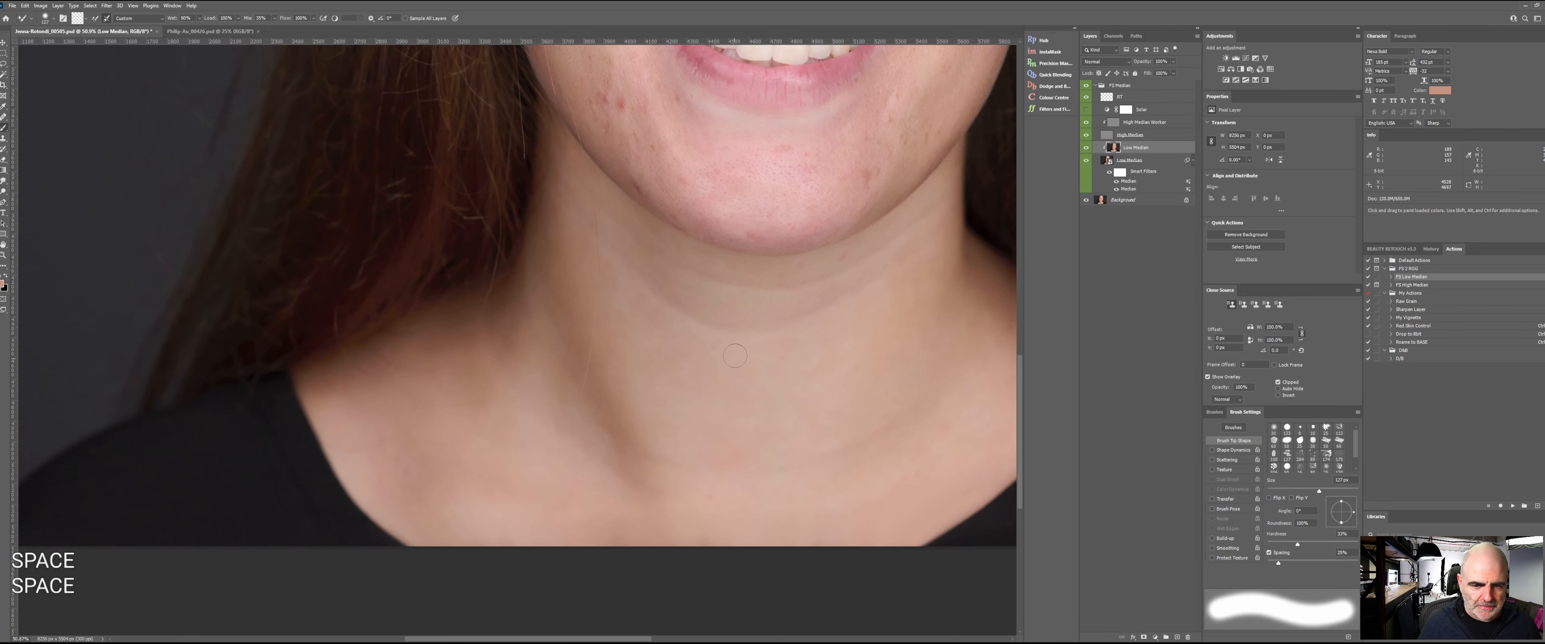
pyautogui.hotkey('alt', ']')
pyautogui.hotkey('alt', ']')
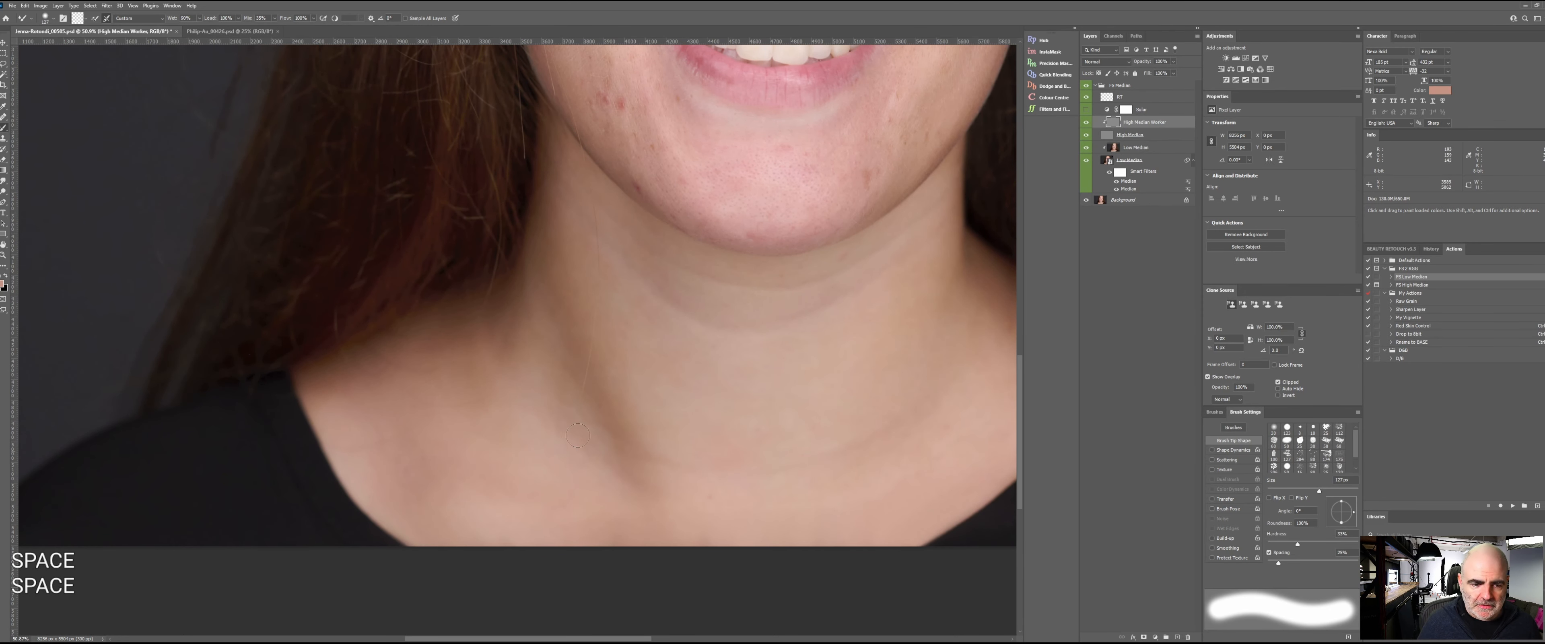
pyautogui.press('s')
pyautogui.moveTo(639, 393)
pyautogui.mouseDown()
pyautogui.moveTo(531, 396)
pyautogui.moveTo(607, 397)
pyautogui.moveTo(595, 386)
pyautogui.moveTo(585, 404)
pyautogui.mouseUp()
pyautogui.keyDown('alt'); pyautogui.click(588, 403); pyautogui.keyUp('alt')
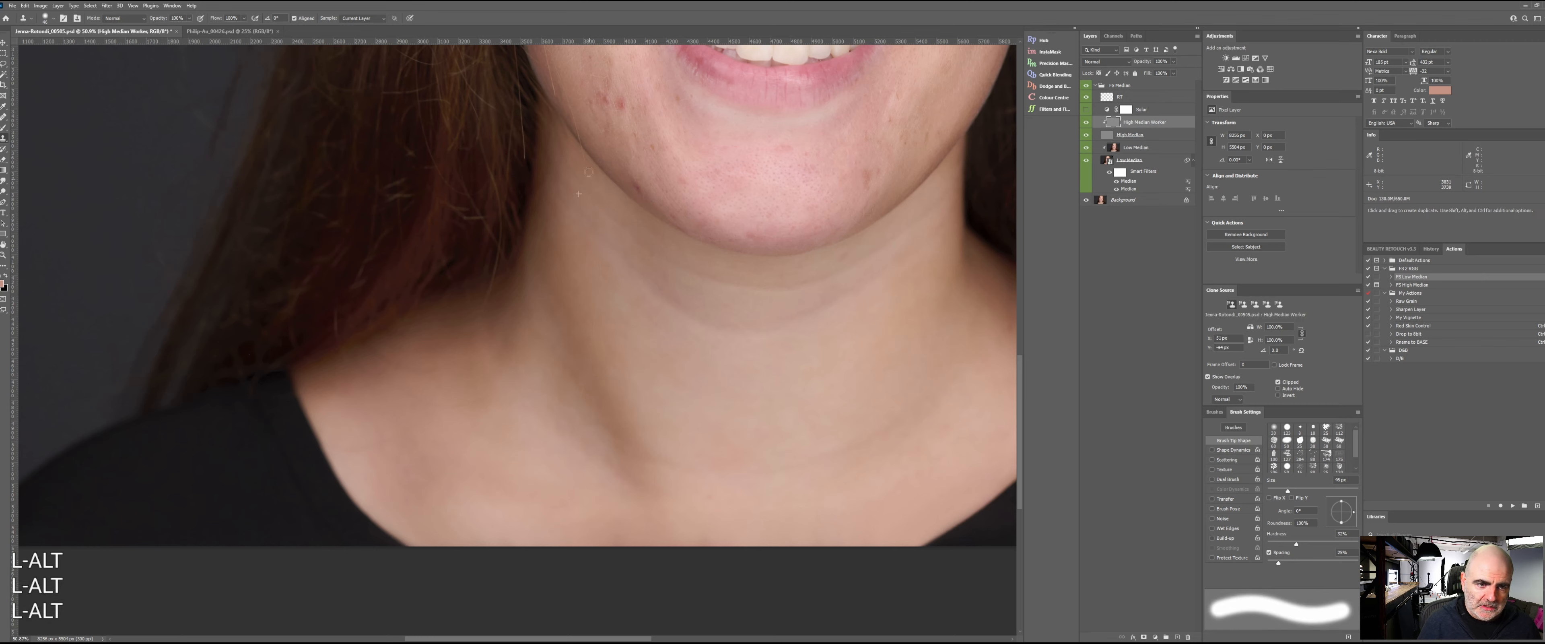
pyautogui.moveTo(586, 266); pyautogui.dragTo(590, 267)
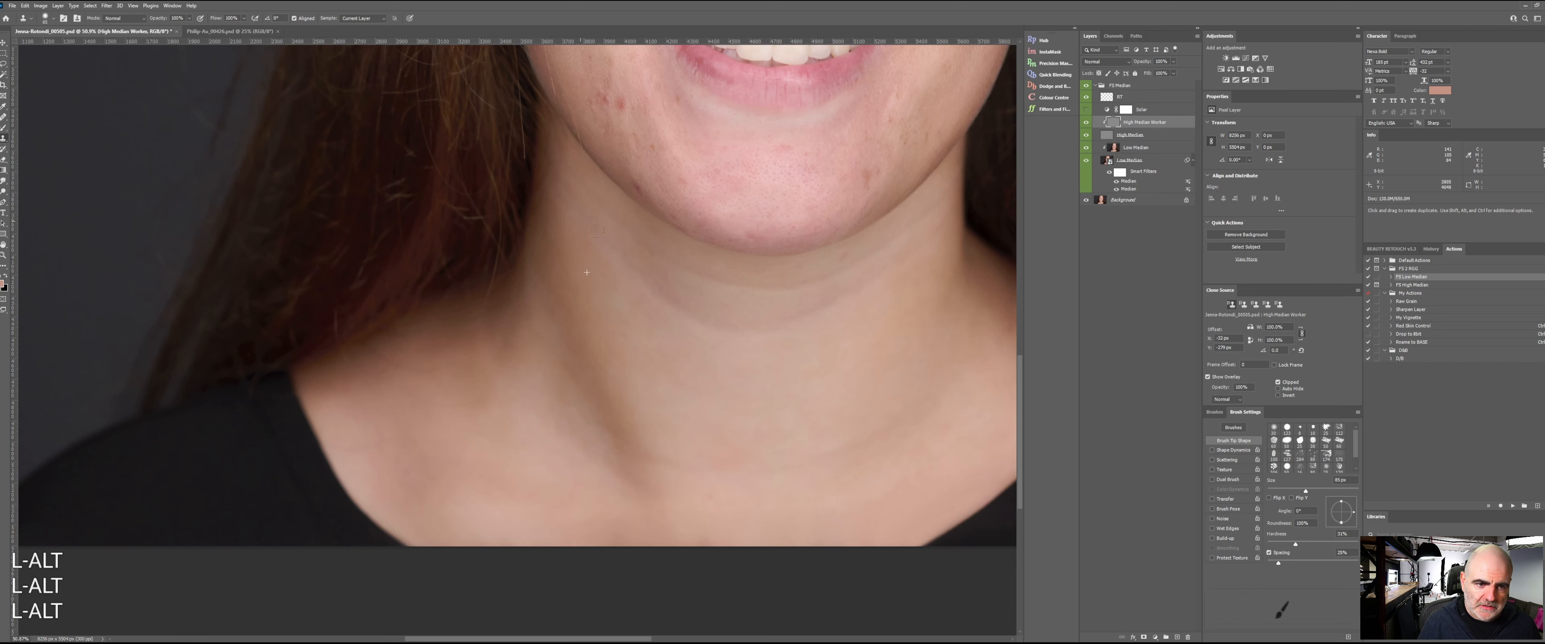
pyautogui.keyDown('alt'); pyautogui.click(593, 218); pyautogui.keyUp('alt')
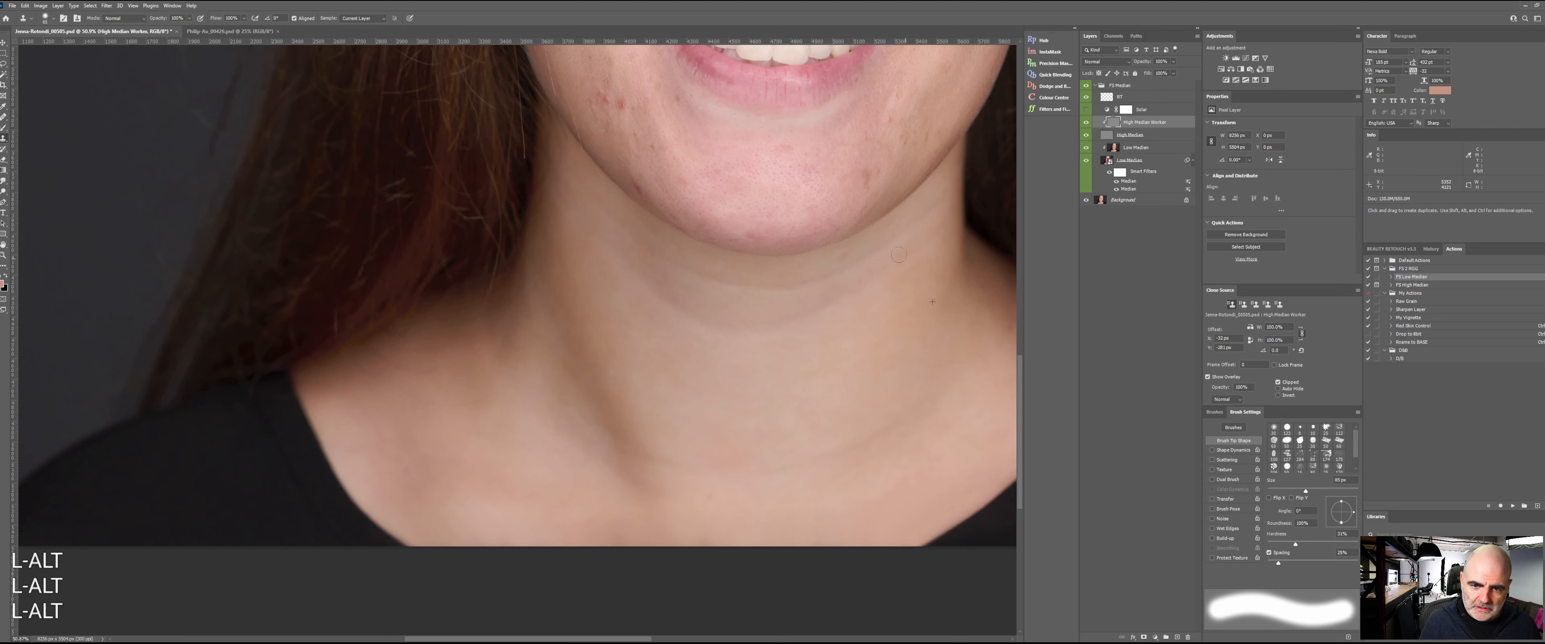
# - Clone clean skin texture over the fine creases beneath the chin and across the middle and right side of the neck
pyautogui.moveTo(808, 314)
pyautogui.mouseDown()
pyautogui.moveTo(838, 297)
pyautogui.moveTo(744, 284)
pyautogui.moveTo(863, 266)
pyautogui.moveTo(901, 240)
pyautogui.mouseUp()
pyautogui.keyDown('alt'); pyautogui.click(771, 332); pyautogui.keyUp('alt')
pyautogui.keyDown('alt'); pyautogui.click(801, 285); pyautogui.keyUp('alt')
pyautogui.moveTo(811, 287); pyautogui.dragTo(858, 258)
pyautogui.moveTo(729, 282); pyautogui.dragTo(623, 231)
pyautogui.keyDown('alt'); pyautogui.click(670, 369); pyautogui.keyUp('alt')
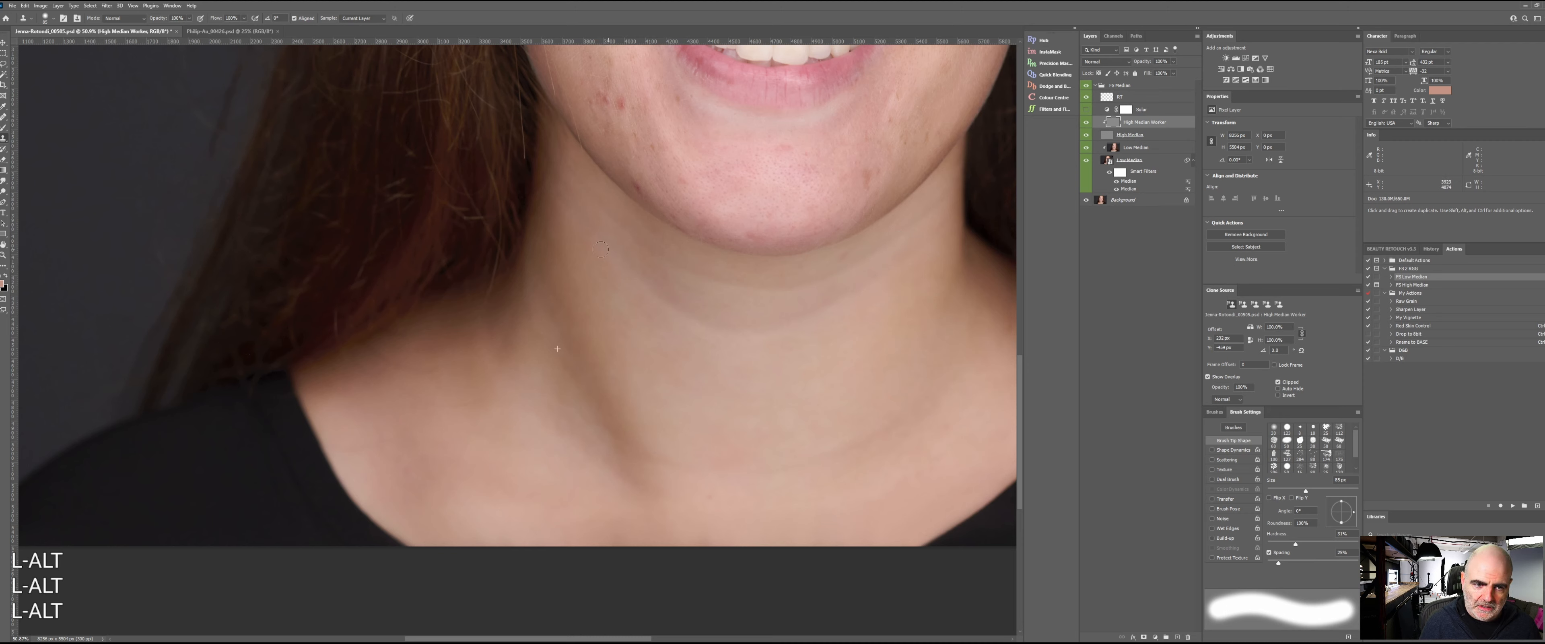
pyautogui.keyDown('alt'); pyautogui.click(699, 358); pyautogui.keyUp('alt')
pyautogui.keyDown('alt'); pyautogui.click(724, 341); pyautogui.keyUp('alt')
pyautogui.moveTo(803, 322); pyautogui.dragTo(855, 308)
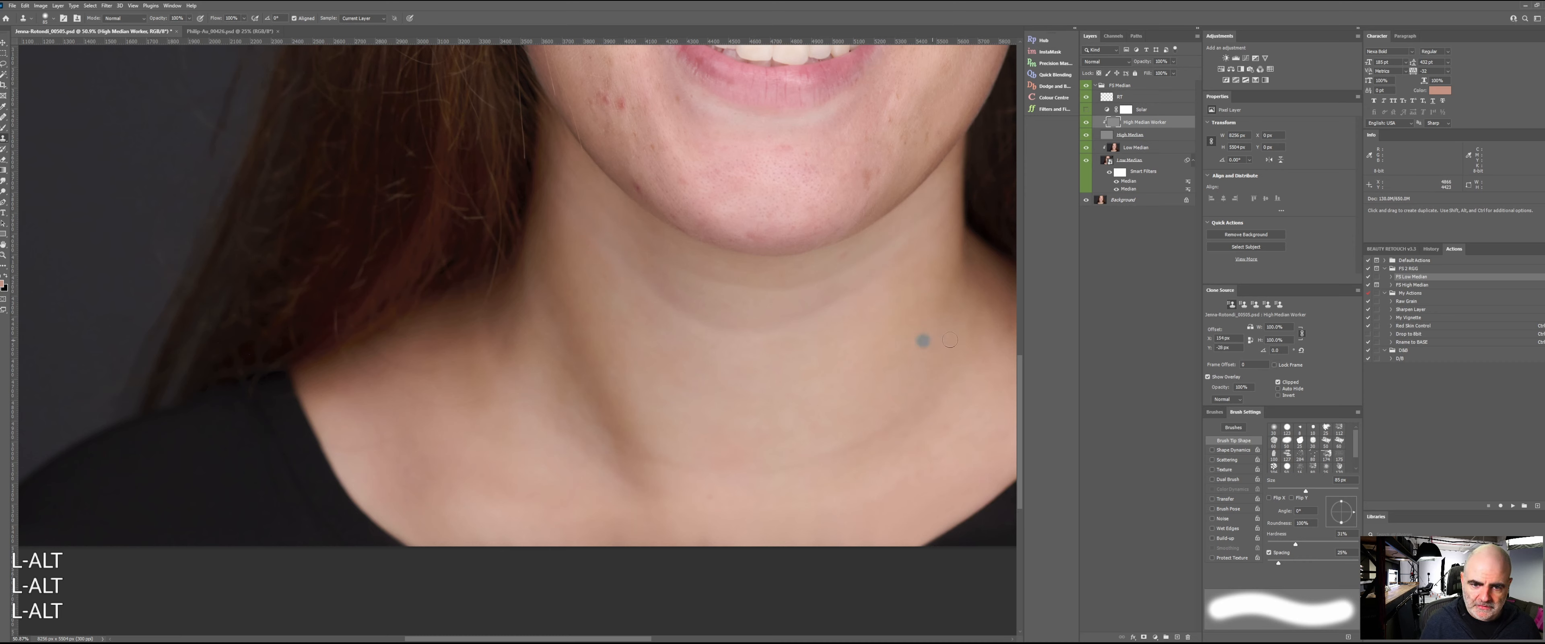
# - Return to the Low Median layer with the Mixer Brush and lower the brush's flow
pyautogui.click(1136, 148)
pyautogui.press('w')
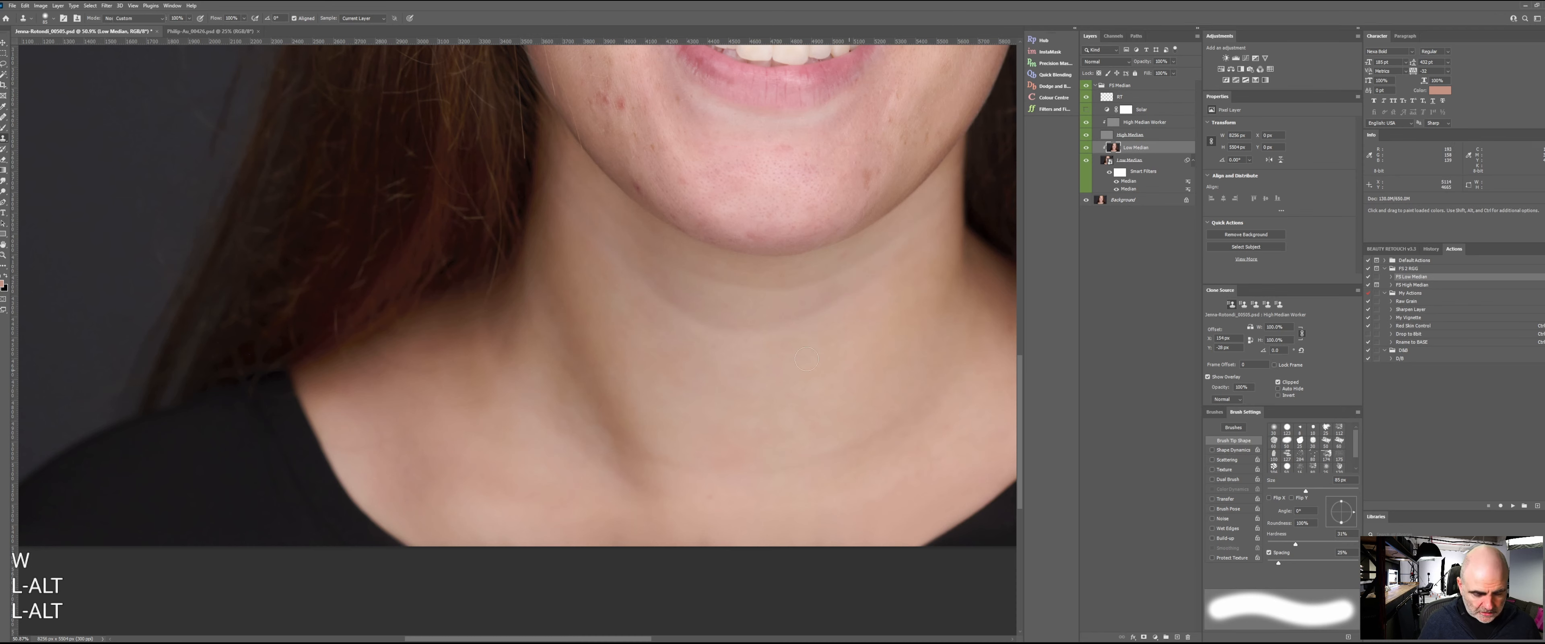
pyautogui.keyDown('alt'); pyautogui.click(772, 334); pyautogui.keyUp('alt')
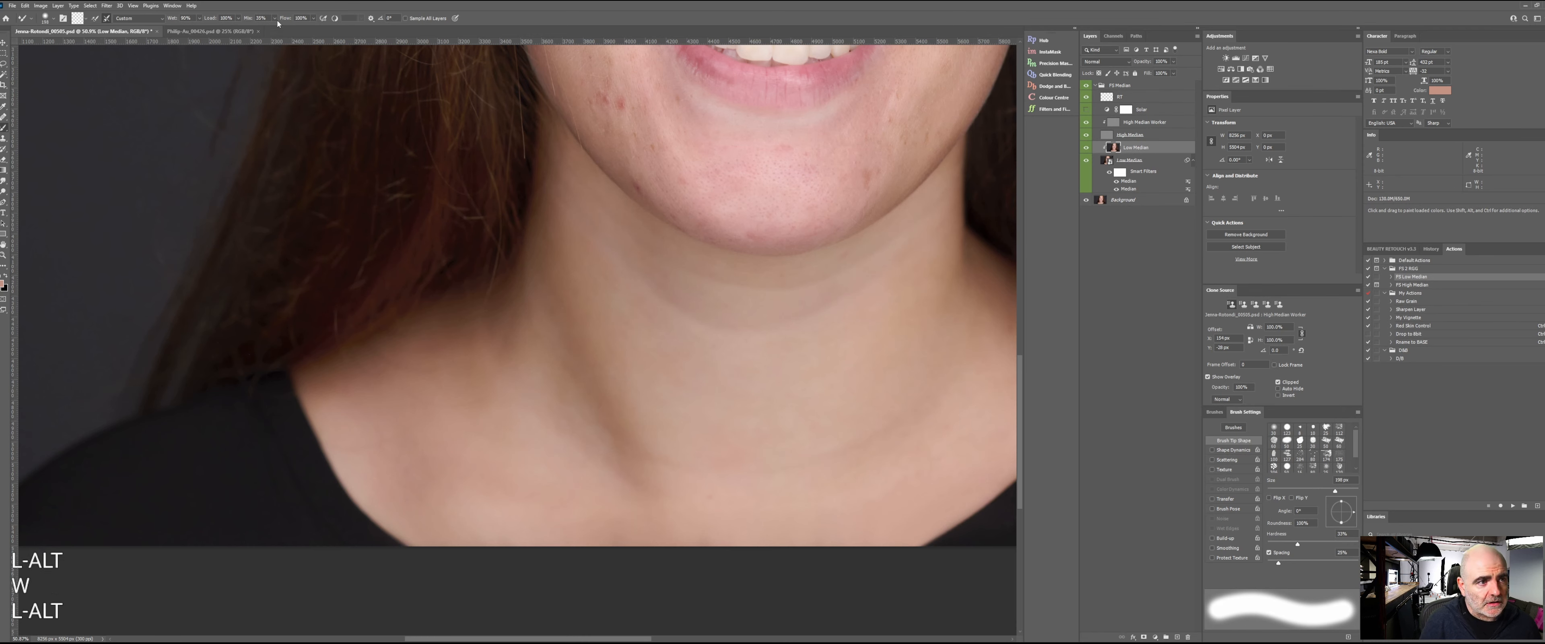
pyautogui.moveTo(286, 19); pyautogui.dragTo(266, 23)
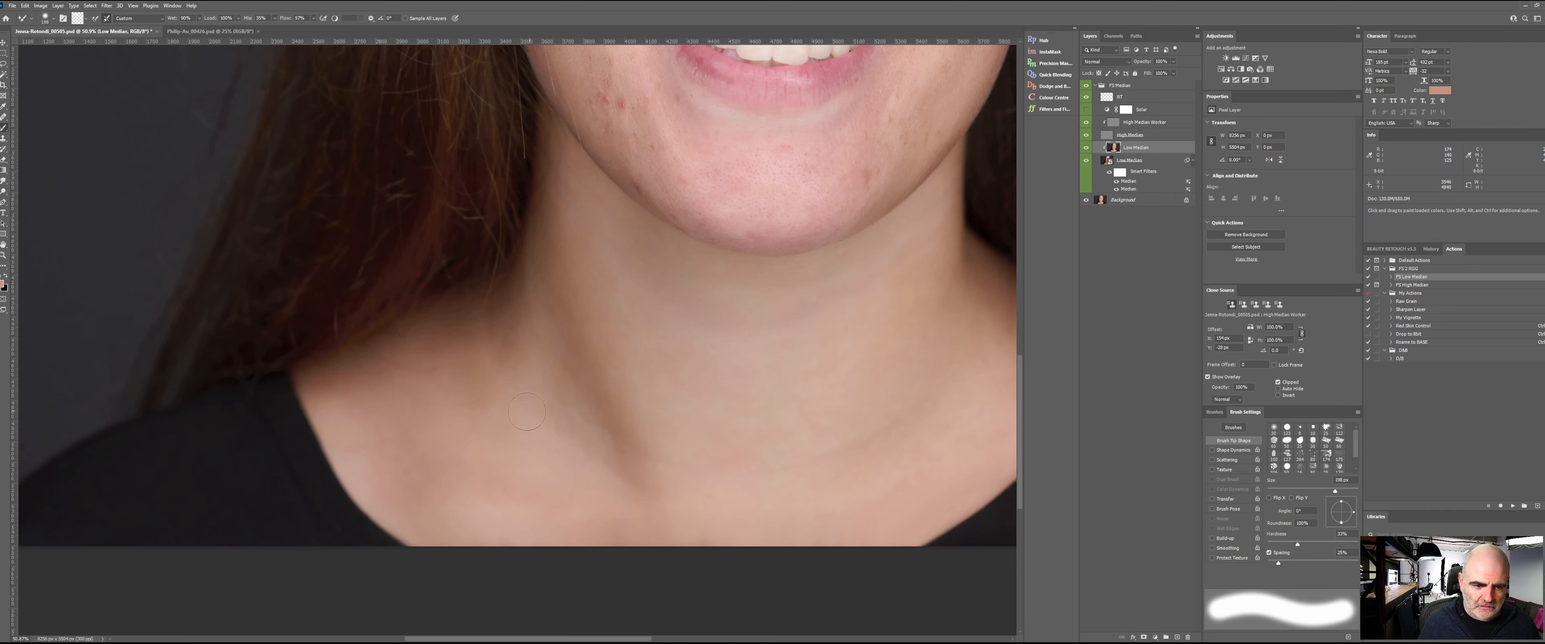
# - Enlarge the Mixer Brush and blend the uneven tones across the left side of the chest near the shirt's neckline
pyautogui.keyDown('alt'); pyautogui.rightClick(439, 481); pyautogui.keyUp('alt')
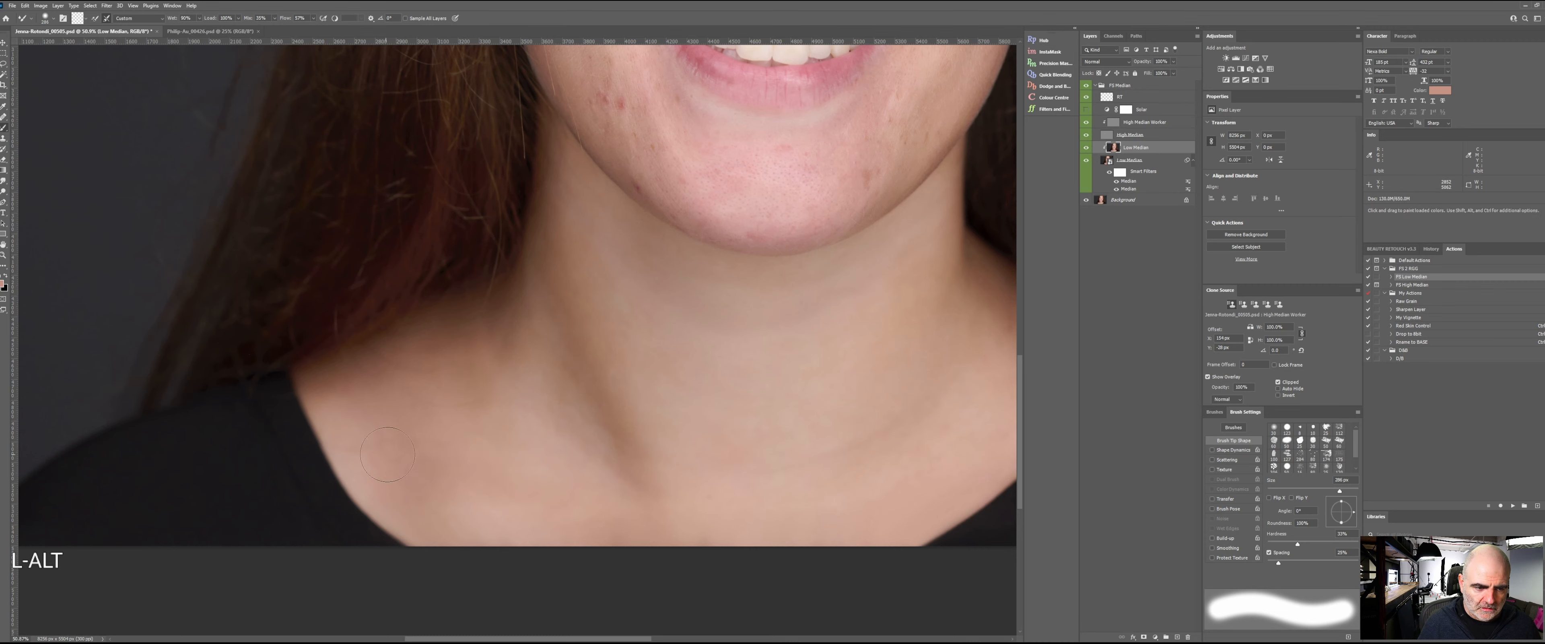
pyautogui.keyDown('alt'); pyautogui.click(393, 417); pyautogui.keyUp('alt')
pyautogui.moveTo(443, 446); pyautogui.dragTo(512, 487)
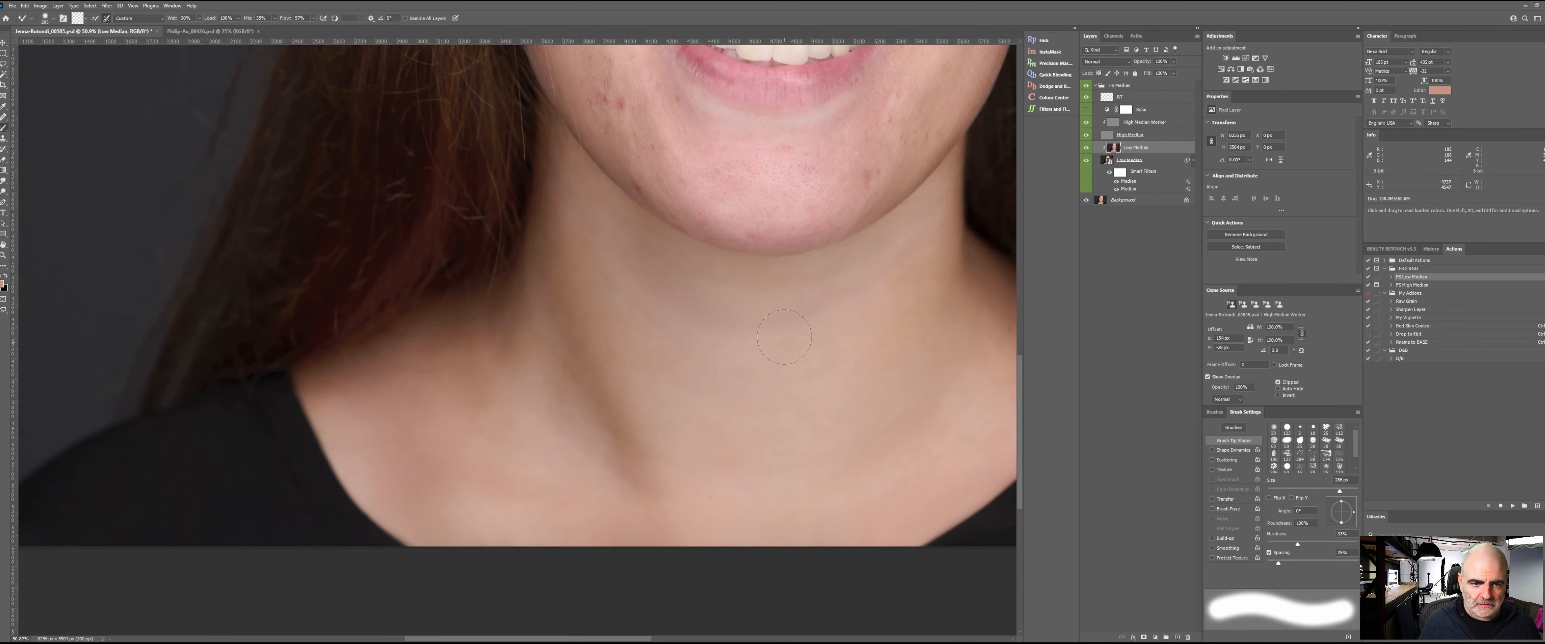
# - On the High Median Worker layer, use a small Clone Stamp to cover the marks on the left side of the chin
pyautogui.press('space')
pyautogui.moveTo(687, 301); pyautogui.dragTo(686, 548)
pyautogui.click(1146, 122)
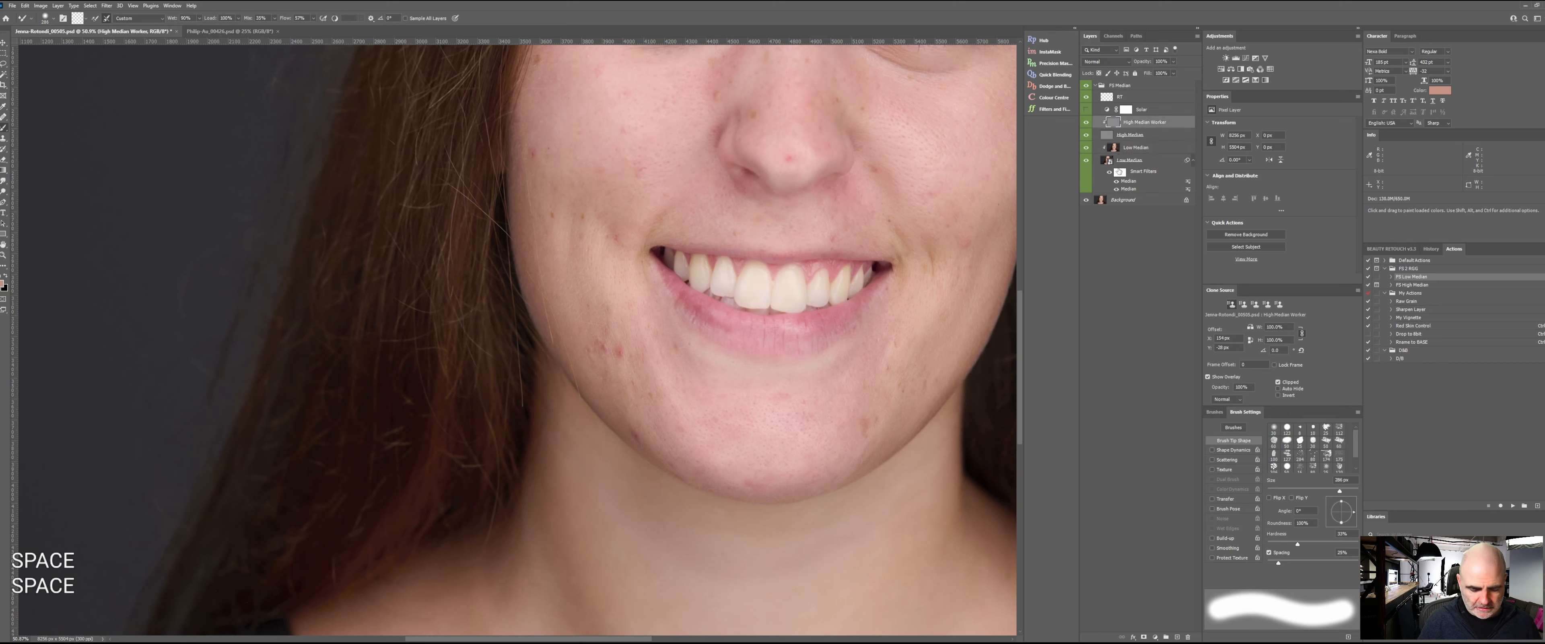
pyautogui.press('v')
pyautogui.press('s')
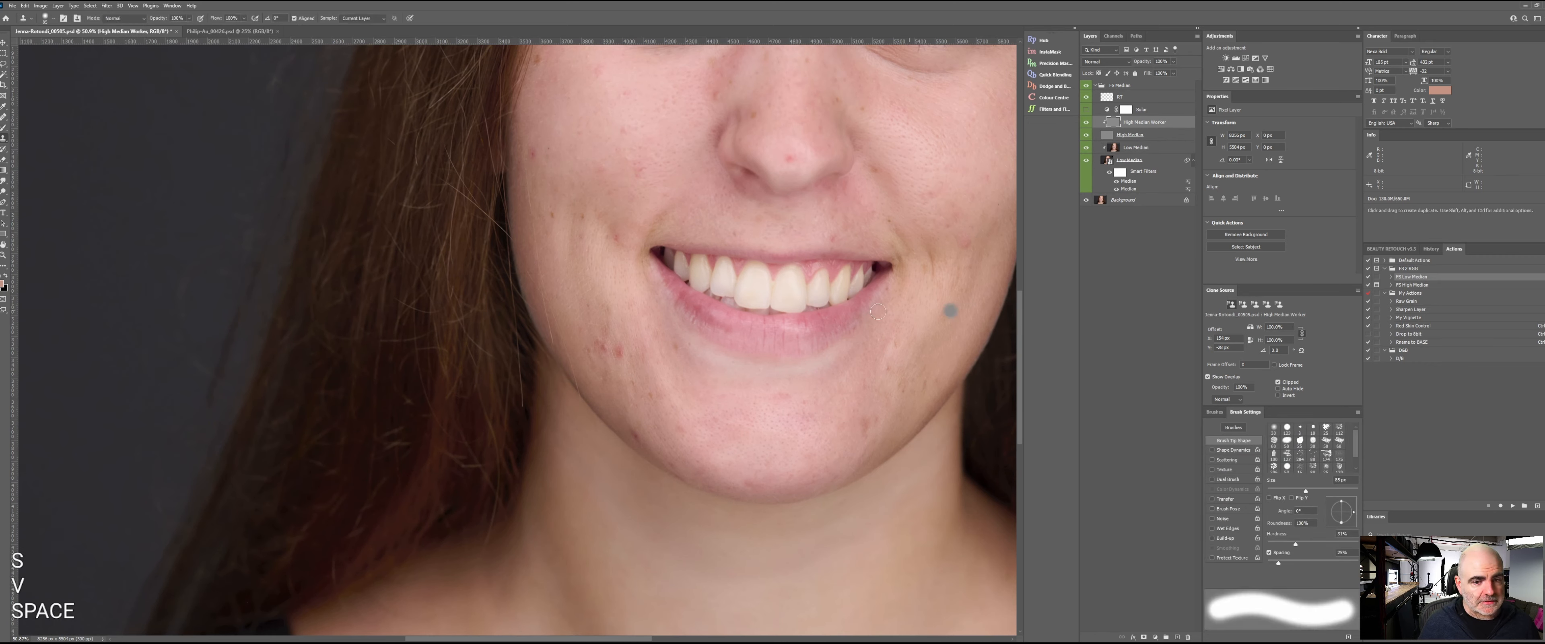
pyautogui.moveTo(687, 444); pyautogui.dragTo(673, 443)
pyautogui.keyDown('alt'); pyautogui.click(624, 416); pyautogui.keyUp('alt')
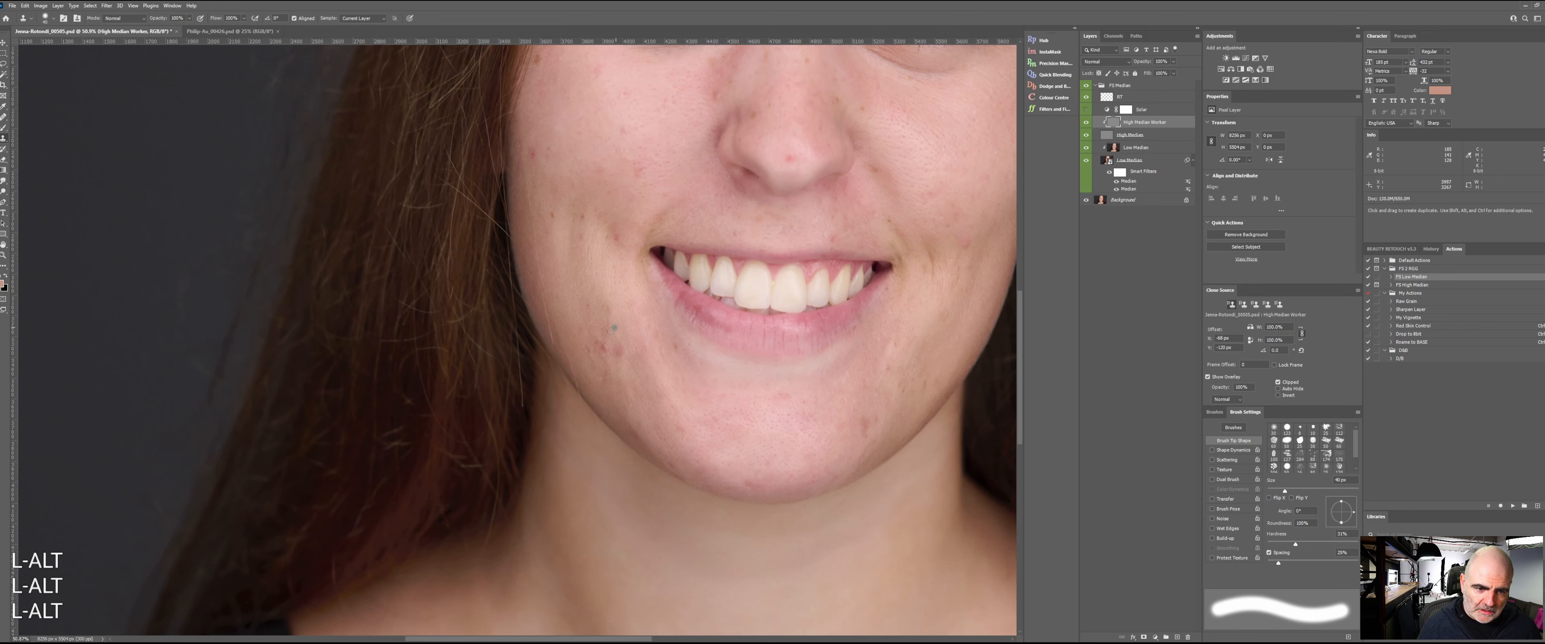
# - Clone clean skin texture over the red blemishes on the lower left cheek and below the left corner of the mouth
pyautogui.keyDown('alt'); pyautogui.click(613, 378); pyautogui.keyUp('alt')
pyautogui.moveTo(594, 361); pyautogui.dragTo(590, 356)
pyautogui.keyDown('alt'); pyautogui.click(607, 324); pyautogui.keyUp('alt')
pyautogui.keyDown('alt'); pyautogui.click(576, 309); pyautogui.keyUp('alt')
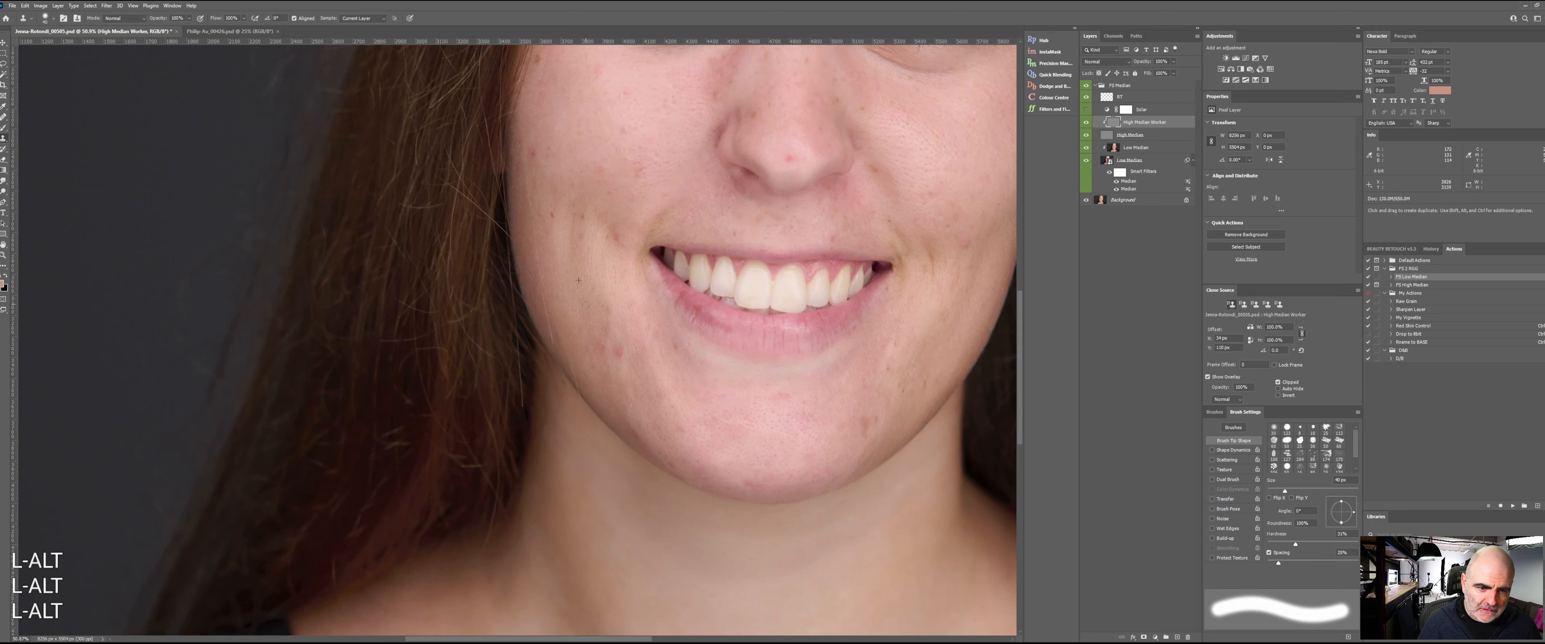
pyautogui.keyDown('alt'); pyautogui.click(577, 305); pyautogui.keyUp('alt')
pyautogui.click(580, 331)
pyautogui.keyDown('alt'); pyautogui.click(601, 328); pyautogui.keyUp('alt')
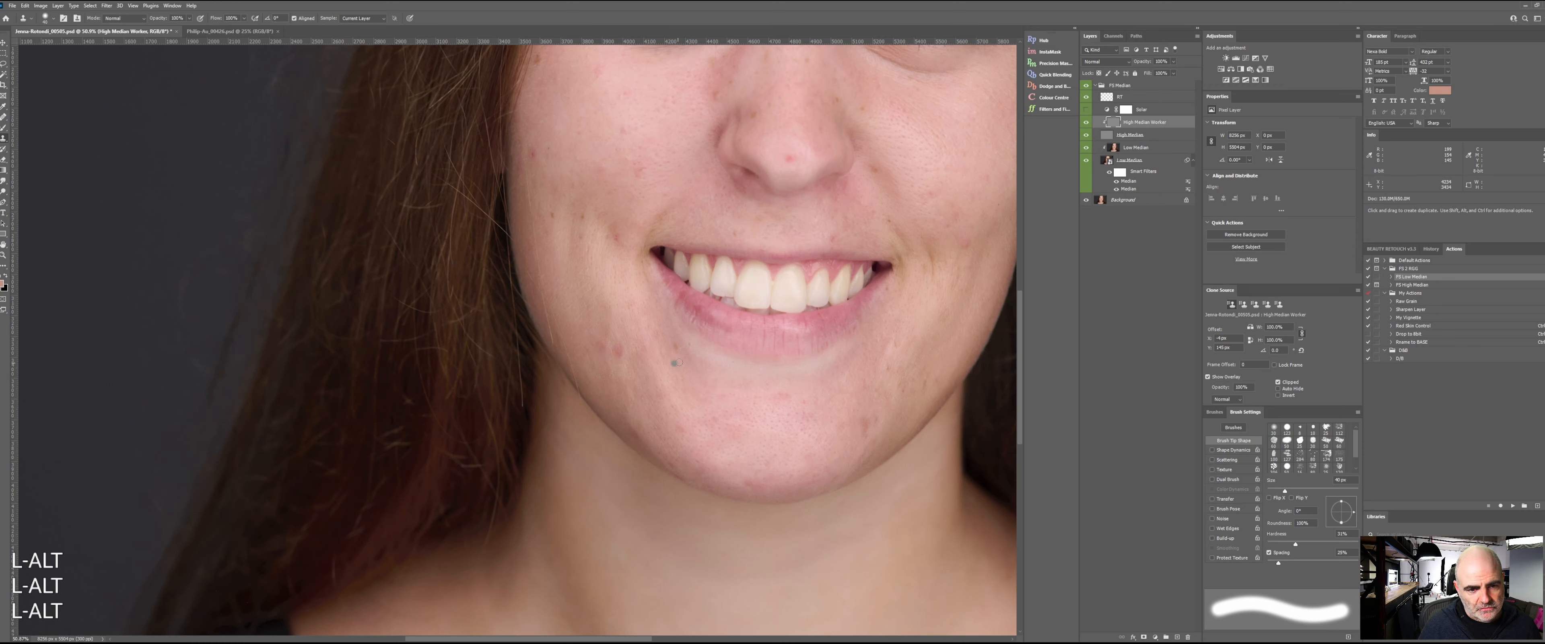
pyautogui.keyDown('alt'); pyautogui.click(688, 388); pyautogui.keyUp('alt')
pyautogui.moveTo(679, 370)
pyautogui.mouseDown()
pyautogui.moveTo(687, 353)
pyautogui.moveTo(653, 334)
pyautogui.mouseUp()
pyautogui.keyDown('alt'); pyautogui.click(638, 326); pyautogui.keyUp('alt')
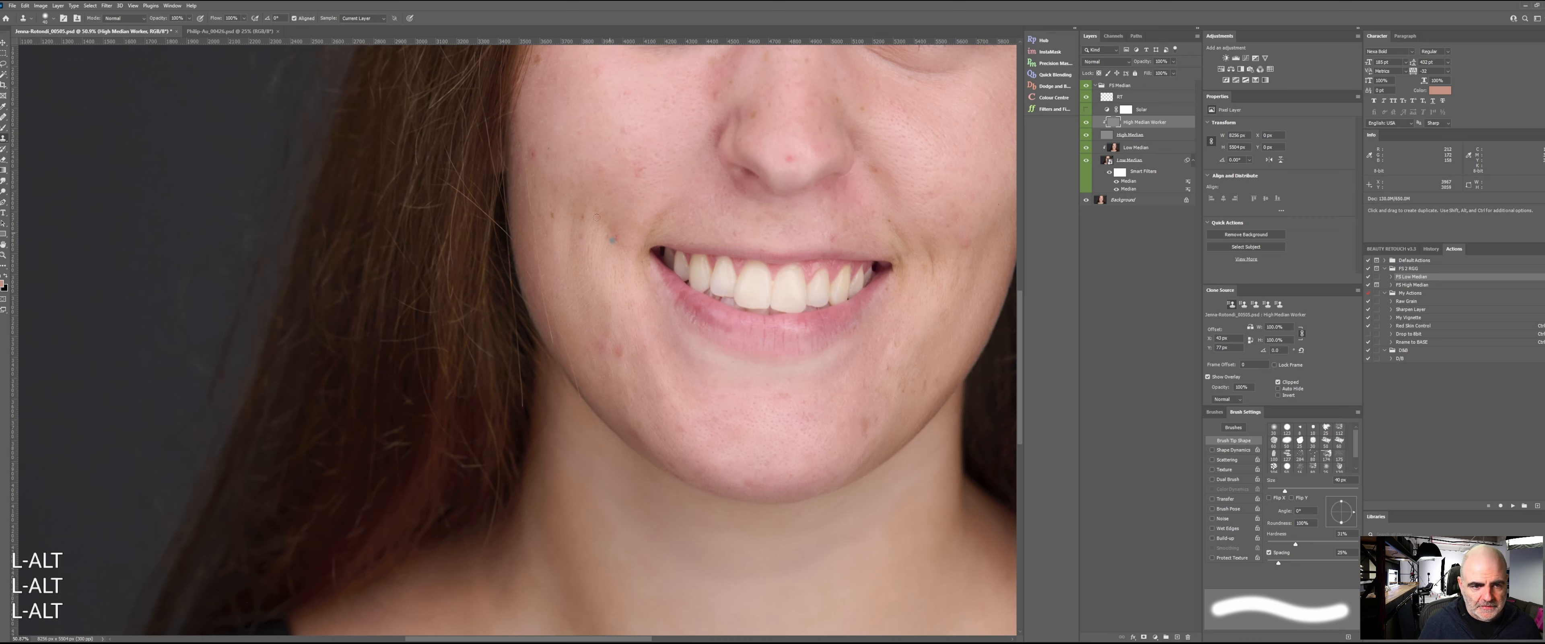
# - Clone clean texture over the small spots on the left cheek beside the corner of the mouth
pyautogui.keyDown('alt'); pyautogui.click(619, 261); pyautogui.keyUp('alt')
pyautogui.click(615, 239)
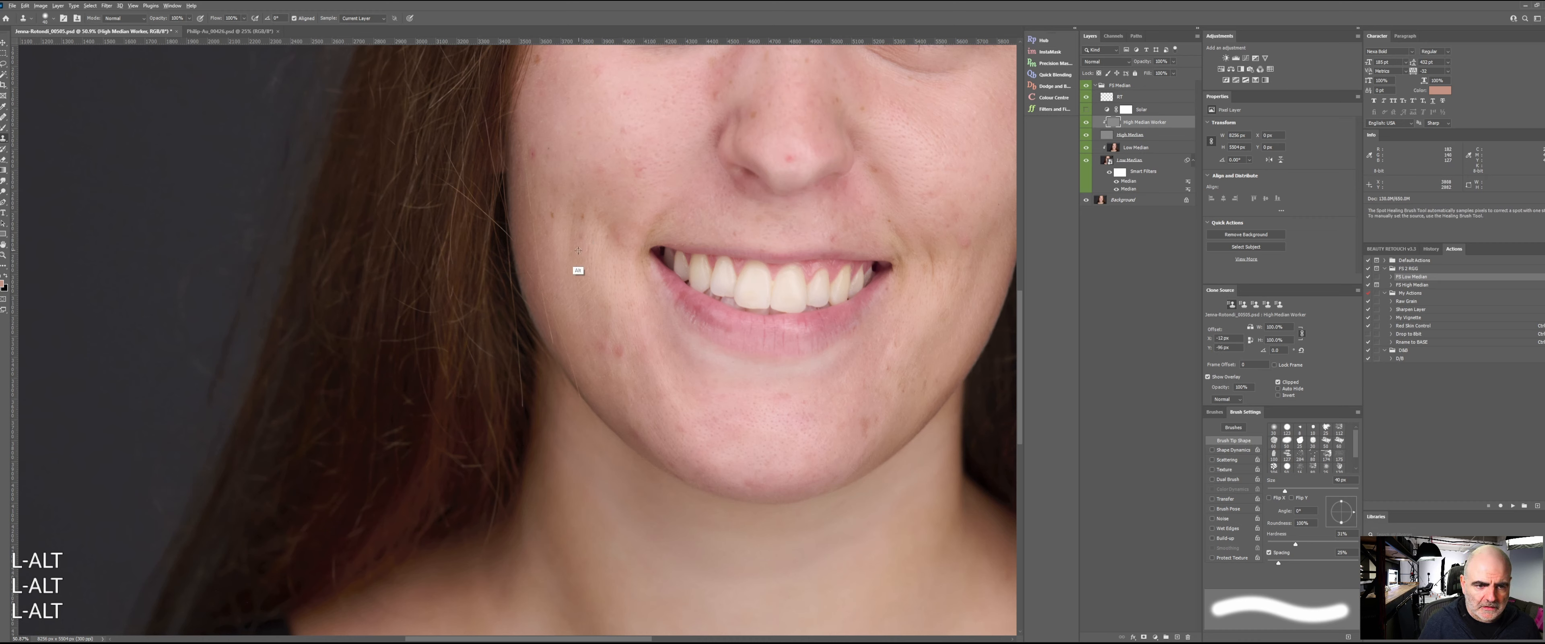
pyautogui.keyDown('alt'); pyautogui.click(579, 271); pyautogui.keyUp('alt')
pyautogui.moveTo(591, 259); pyautogui.dragTo(590, 237)
pyautogui.keyDown('alt'); pyautogui.click(582, 196); pyautogui.keyUp('alt')
pyautogui.click(582, 218)
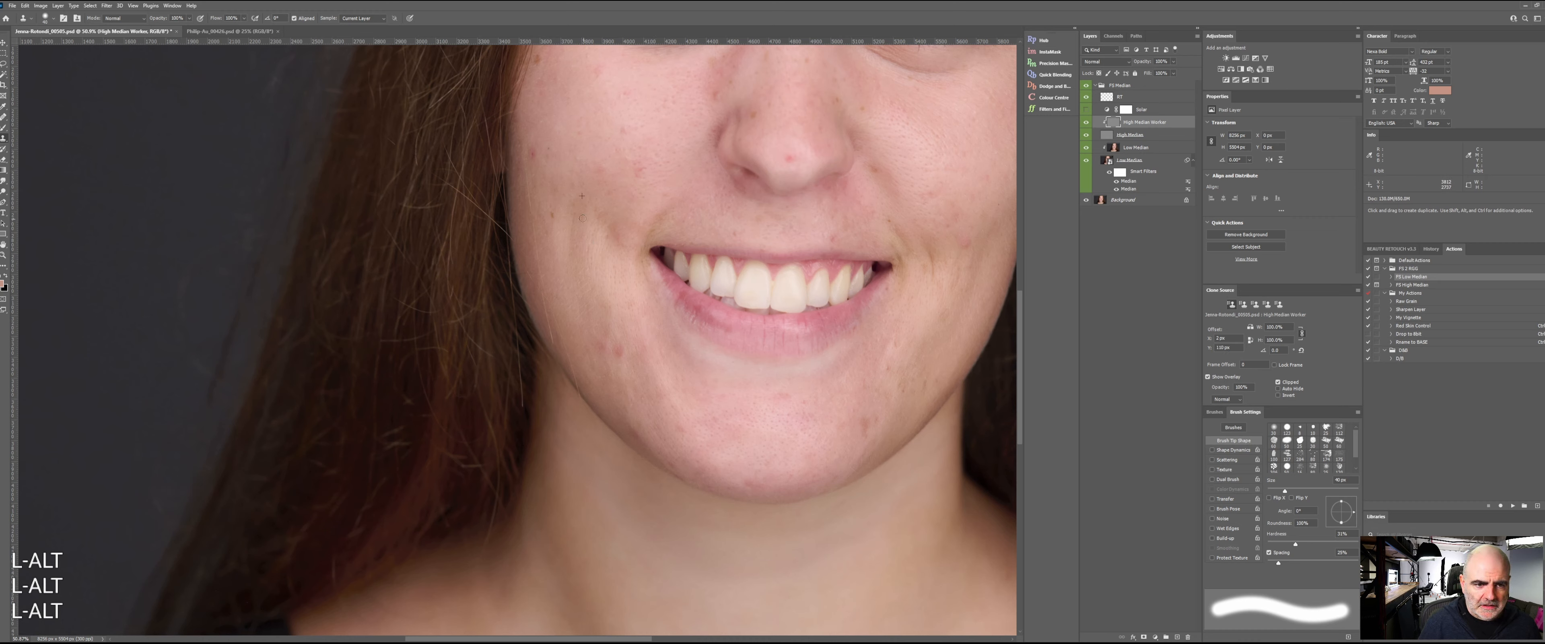
# - Clone away the spots on the outer and middle left cheek, level with the nostrils
pyautogui.keyDown('alt'); pyautogui.click(555, 180); pyautogui.keyUp('alt')
pyautogui.click(549, 167)
pyautogui.keyDown('alt'); pyautogui.click(541, 140); pyautogui.keyUp('alt')
pyautogui.click(532, 155)
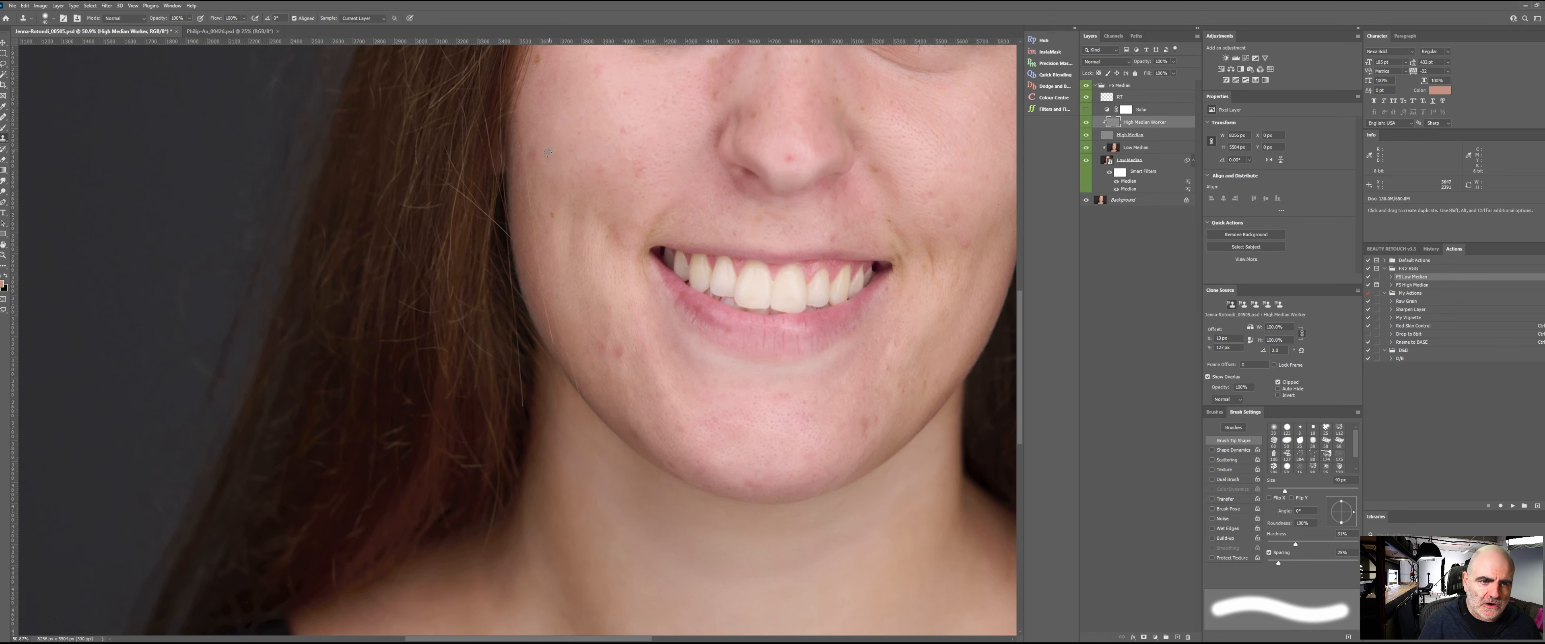
pyautogui.keyDown('alt'); pyautogui.click(603, 147); pyautogui.keyUp('alt')
pyautogui.click(602, 169)
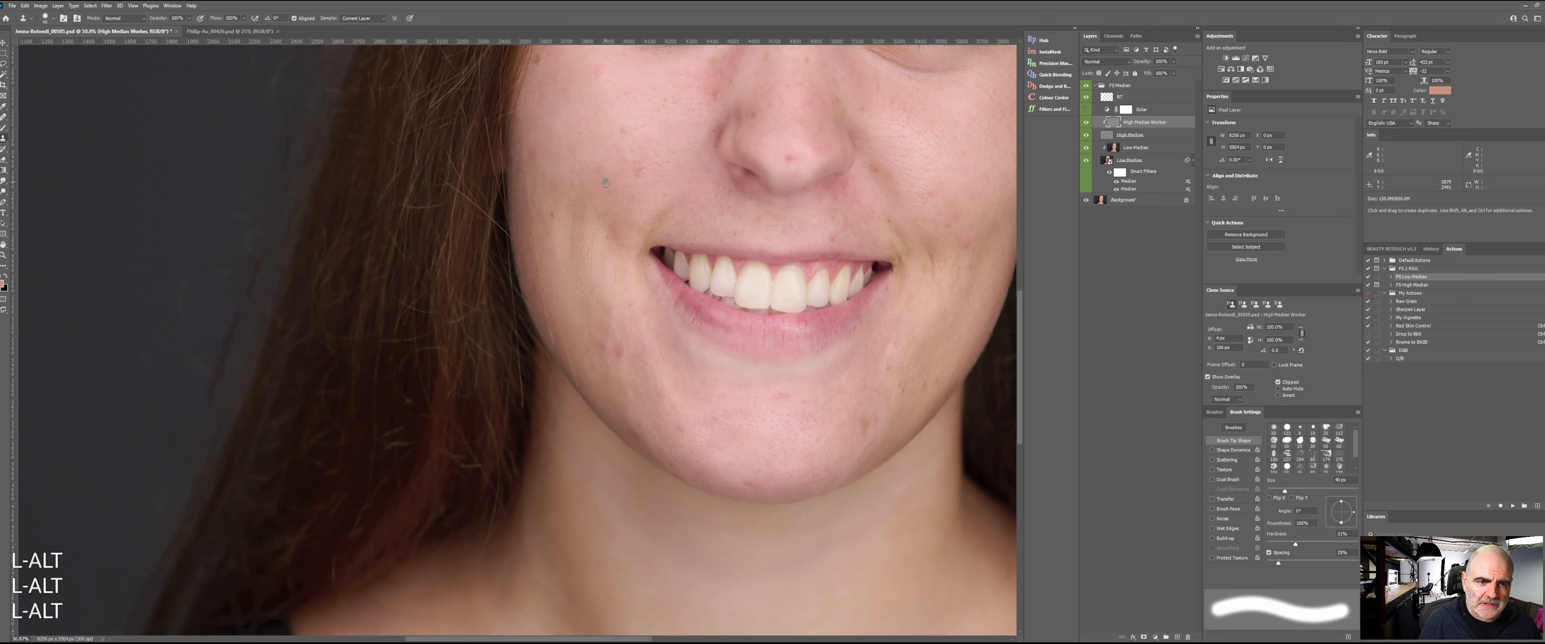
# - Clone clean skin texture over the cluster of small marks on the left cheek between its middle and the nose
pyautogui.keyDown('alt'); pyautogui.click(650, 149); pyautogui.keyUp('alt')
pyautogui.click(643, 166)
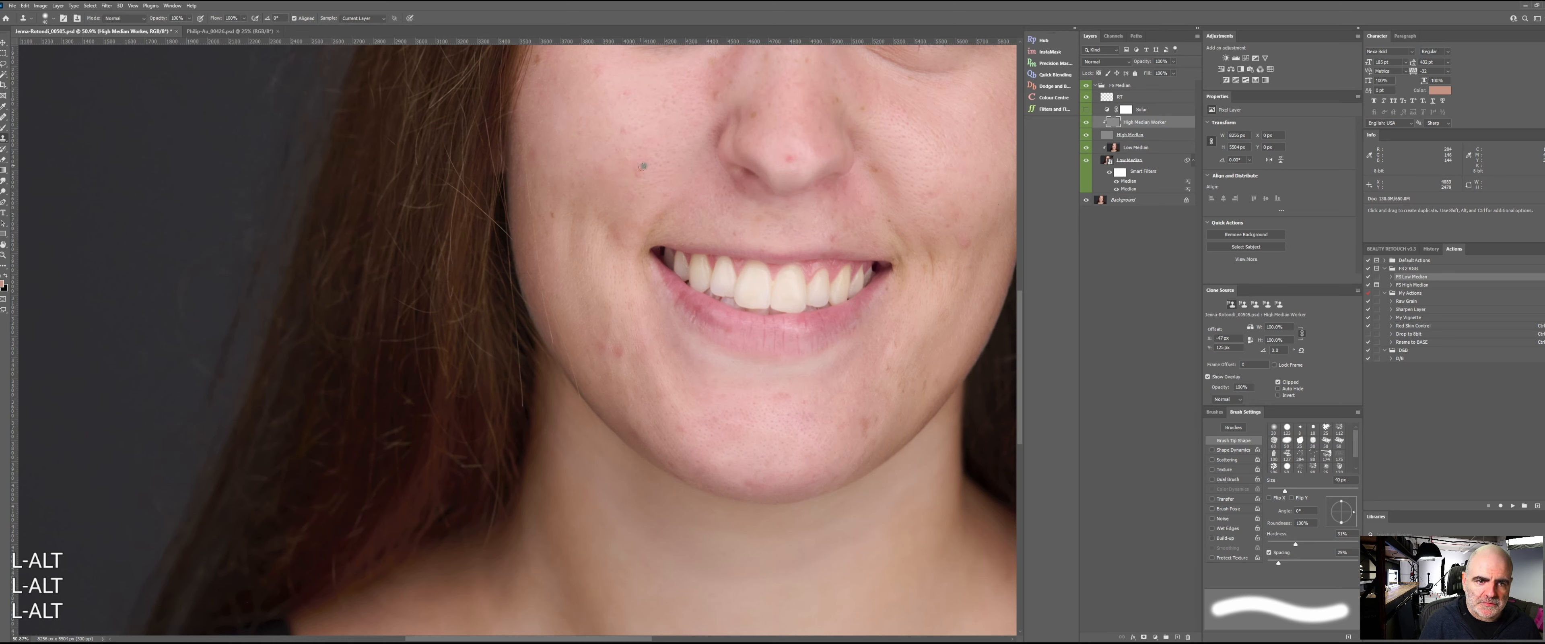
pyautogui.keyDown('alt'); pyautogui.click(649, 169); pyautogui.keyUp('alt')
pyautogui.click(640, 162)
pyautogui.keyDown('alt'); pyautogui.click(657, 146); pyautogui.keyUp('alt')
pyautogui.click(663, 164)
pyautogui.keyDown('alt'); pyautogui.click(640, 134); pyautogui.keyUp('alt')
pyautogui.click(624, 148)
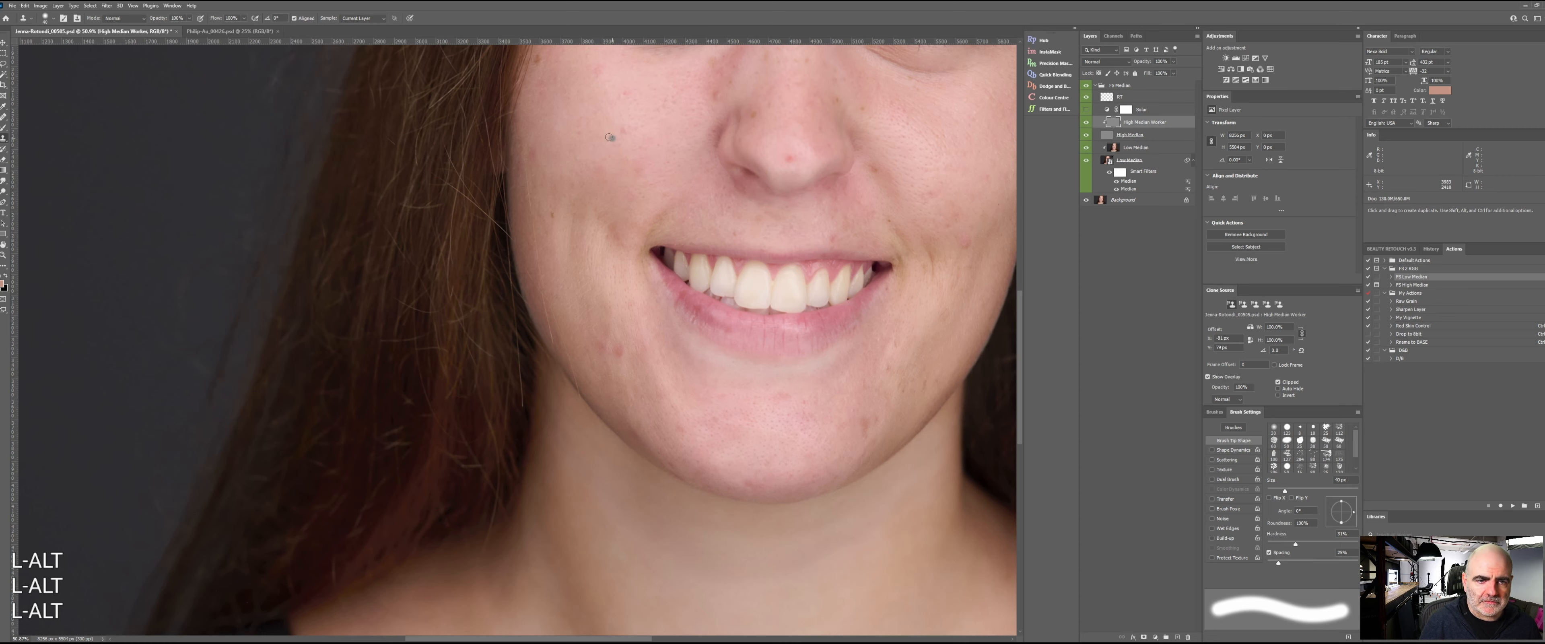
pyautogui.keyDown('alt'); pyautogui.click(601, 146); pyautogui.keyUp('alt')
pyautogui.click(618, 141)
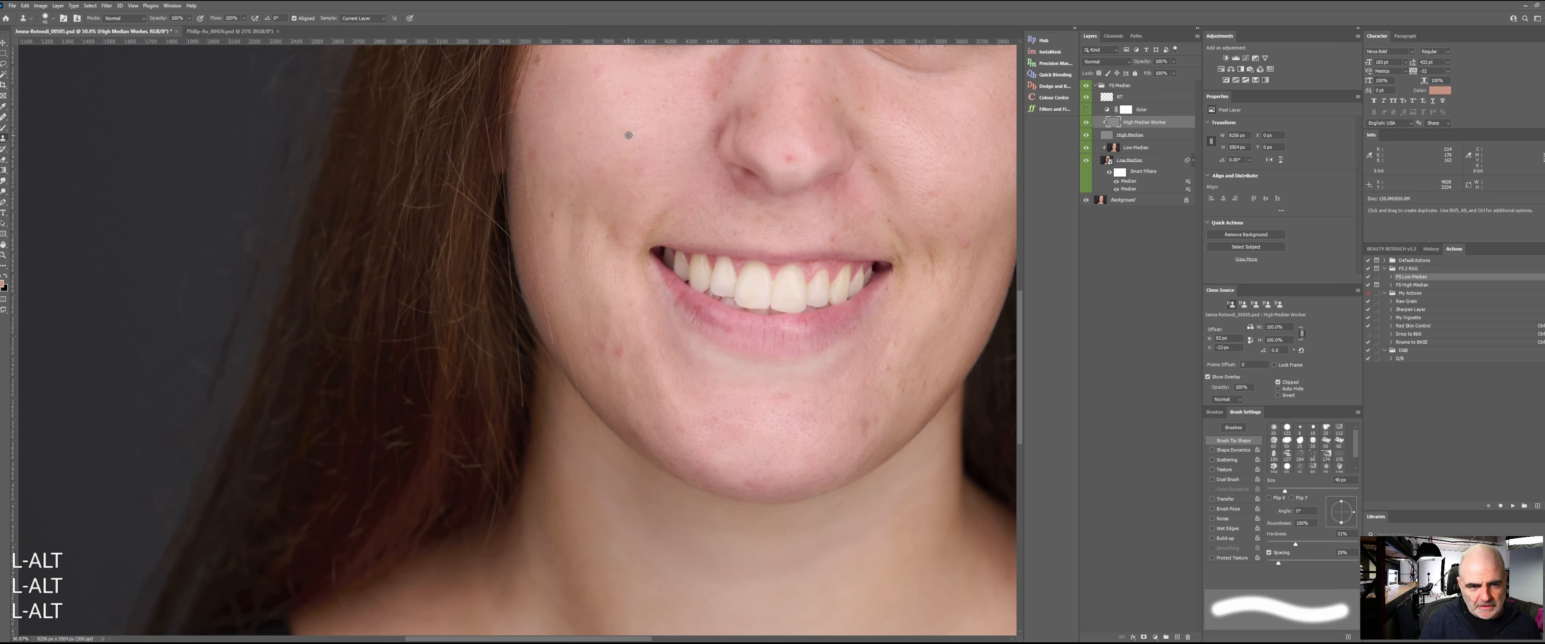
# - Clone away the spot above the upper lip and the red blemish on the tip of the nose
pyautogui.press('space')
pyautogui.moveTo(739, 230); pyautogui.dragTo(670, 257)
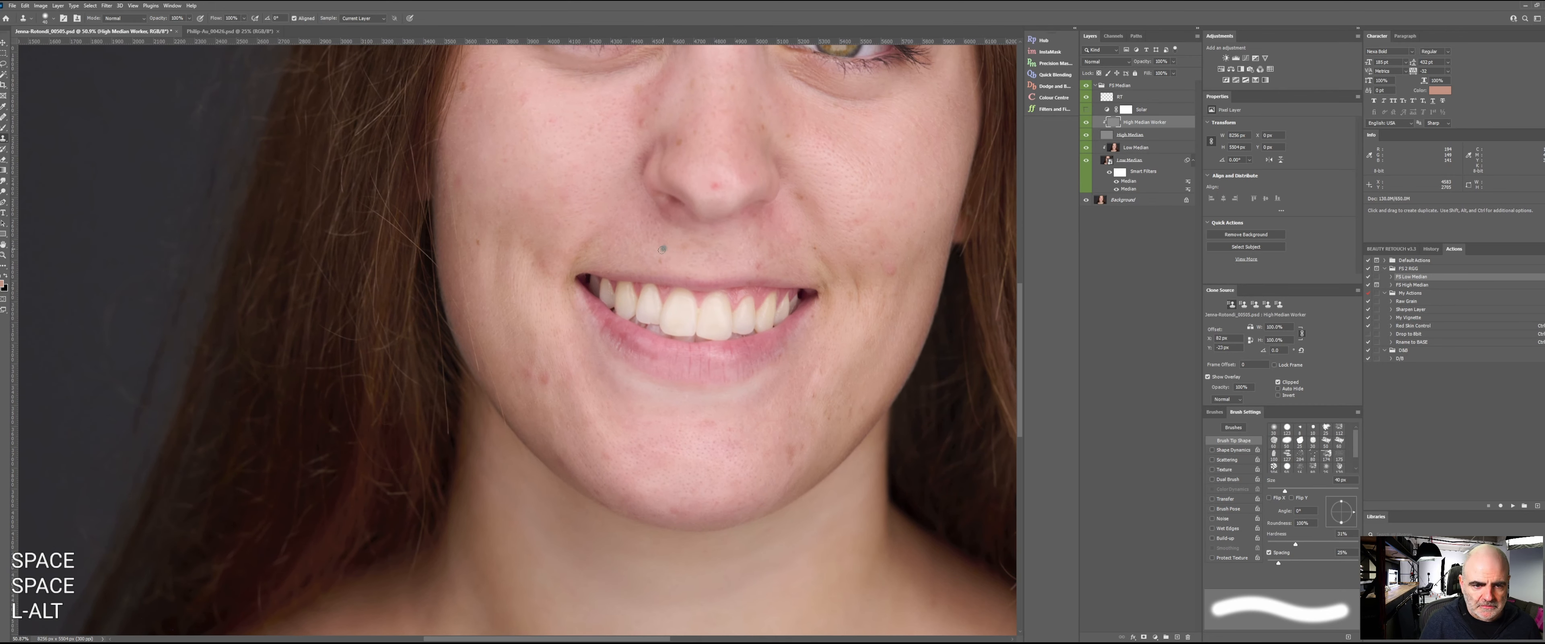
pyautogui.keyDown('alt'); pyautogui.click(639, 258); pyautogui.keyUp('alt')
pyautogui.click(659, 259)
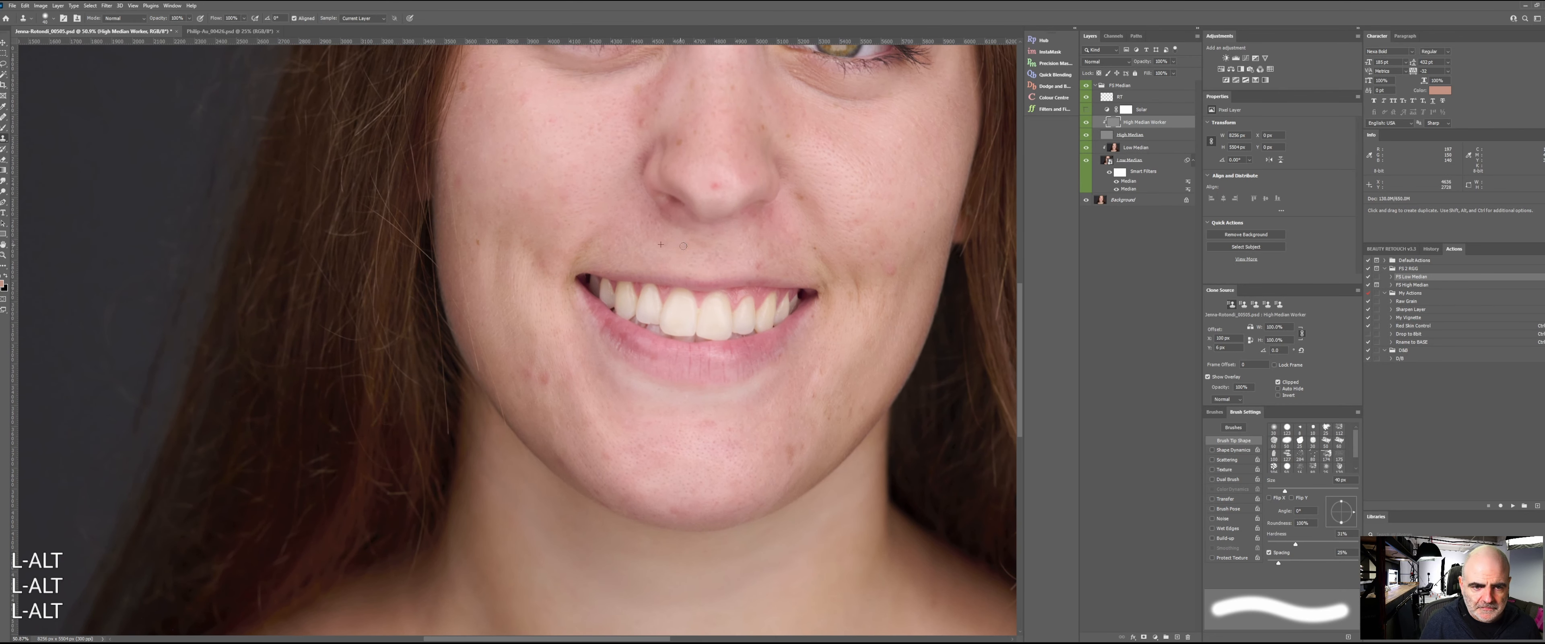
pyautogui.keyDown('alt'); pyautogui.click(700, 183); pyautogui.keyUp('alt')
pyautogui.click(716, 189)
# - Clone clean texture over the marks around the left nostril and along the left side of the nose
pyautogui.keyDown('alt'); pyautogui.click(689, 159); pyautogui.keyUp('alt')
pyautogui.click(678, 143)
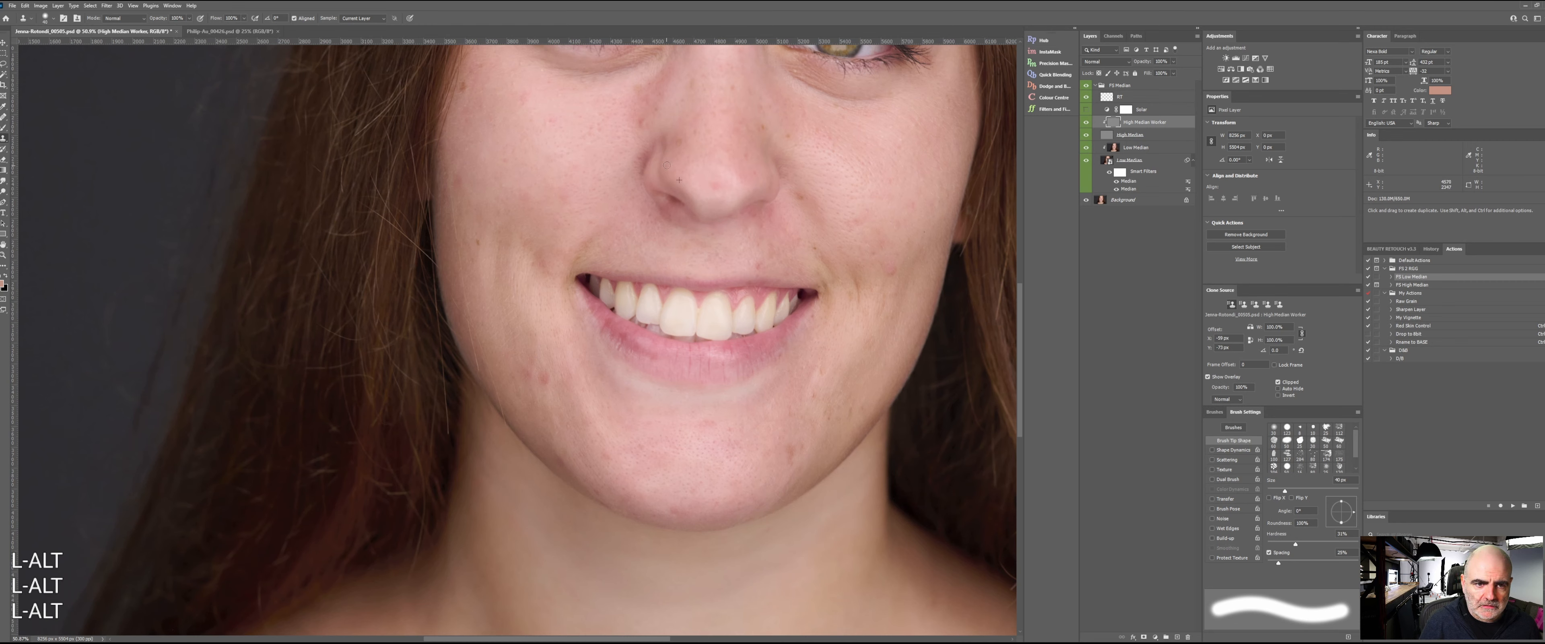
pyautogui.keyDown('alt'); pyautogui.click(630, 156); pyautogui.keyUp('alt')
pyautogui.click(643, 144)
pyautogui.keyDown('alt'); pyautogui.click(647, 119); pyautogui.keyUp('alt')
pyautogui.click(661, 106)
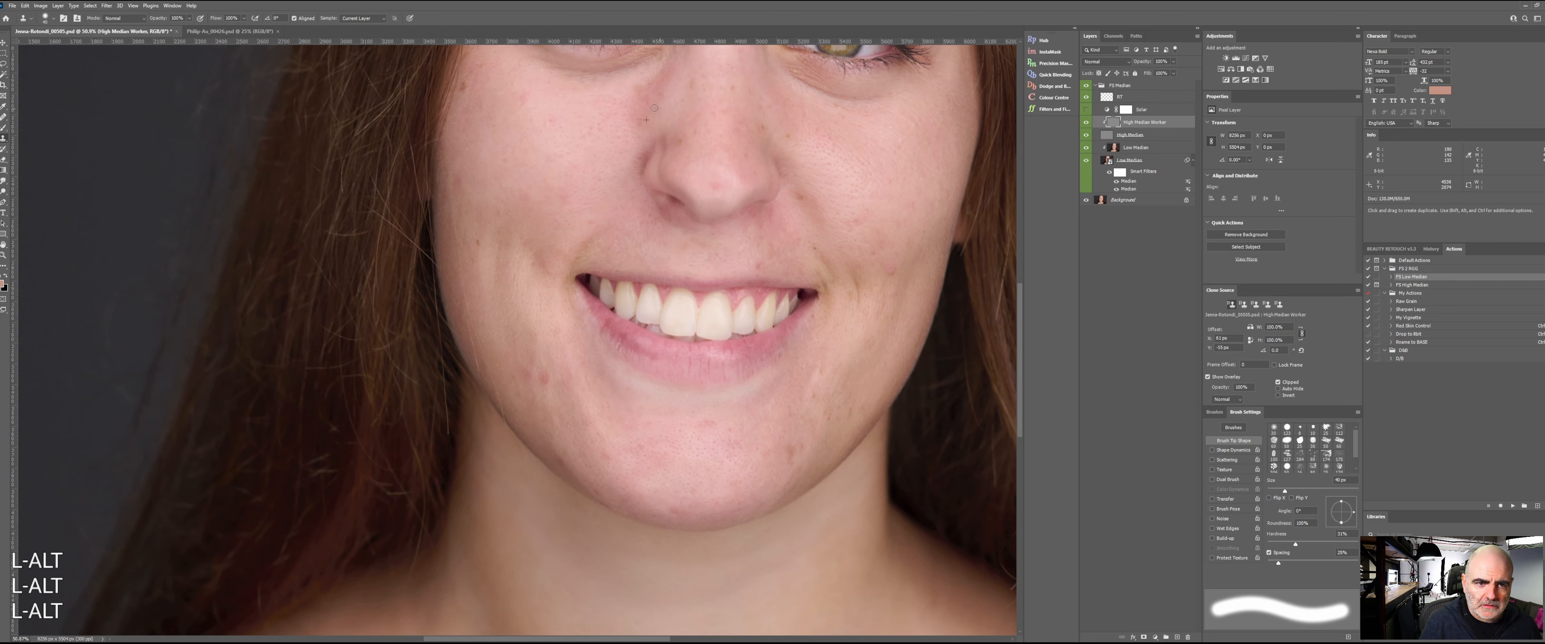
# - Clone away the spots on the upper left cheek beneath the eye and out toward the hairline
pyautogui.keyDown('alt'); pyautogui.click(592, 137); pyautogui.keyUp('alt')
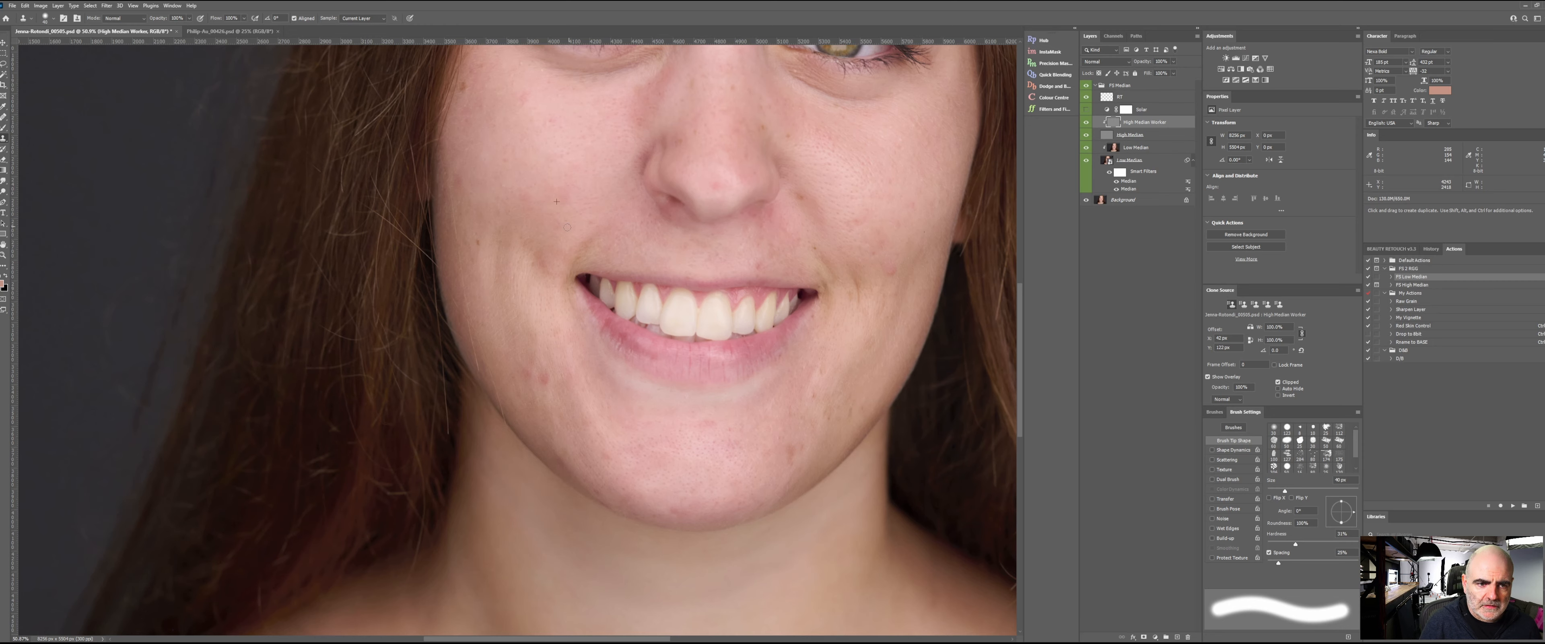
pyautogui.keyDown('alt'); pyautogui.click(563, 131); pyautogui.keyUp('alt')
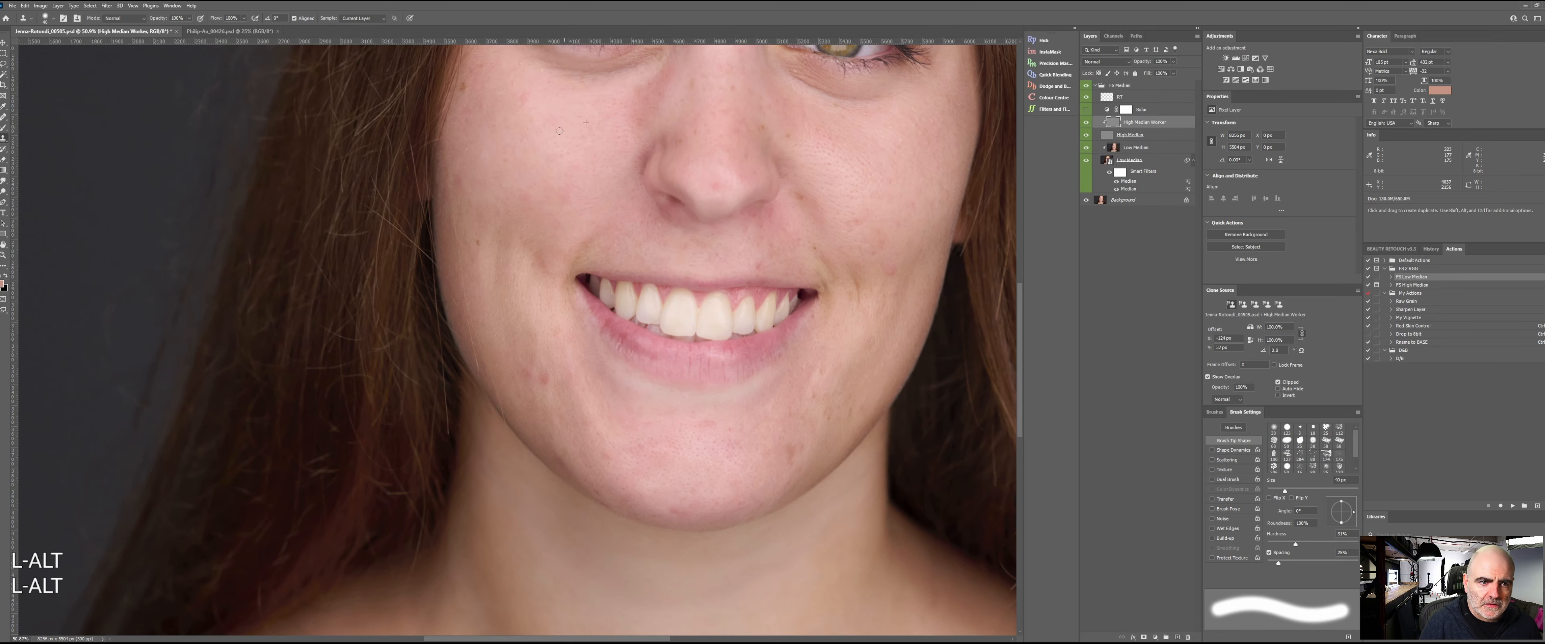
pyautogui.moveTo(482, 114); pyautogui.dragTo(558, 209)
pyautogui.keyDown('alt'); pyautogui.click(589, 232); pyautogui.keyUp('alt')
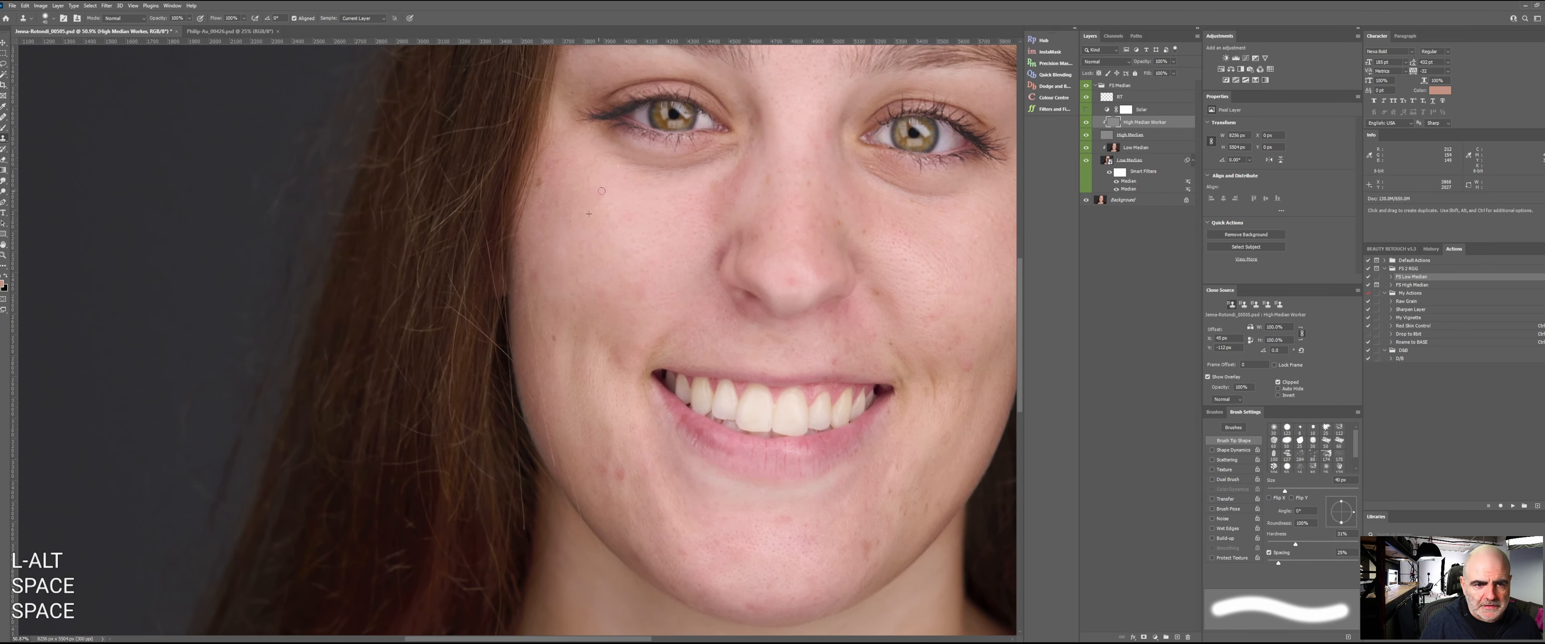
pyautogui.moveTo(631, 217); pyautogui.dragTo(632, 222)
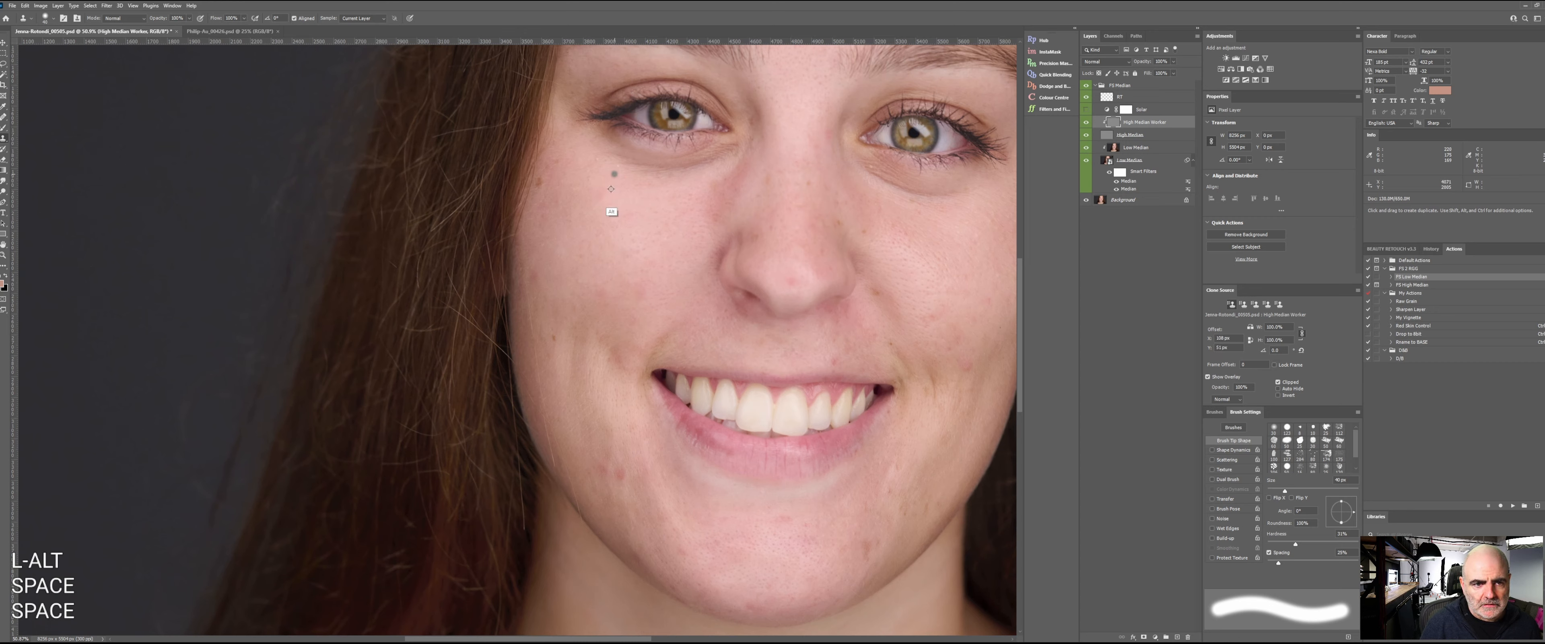
pyautogui.moveTo(618, 168); pyautogui.dragTo(540, 184)
pyautogui.keyDown('alt'); pyautogui.click(564, 184); pyautogui.keyUp('alt')
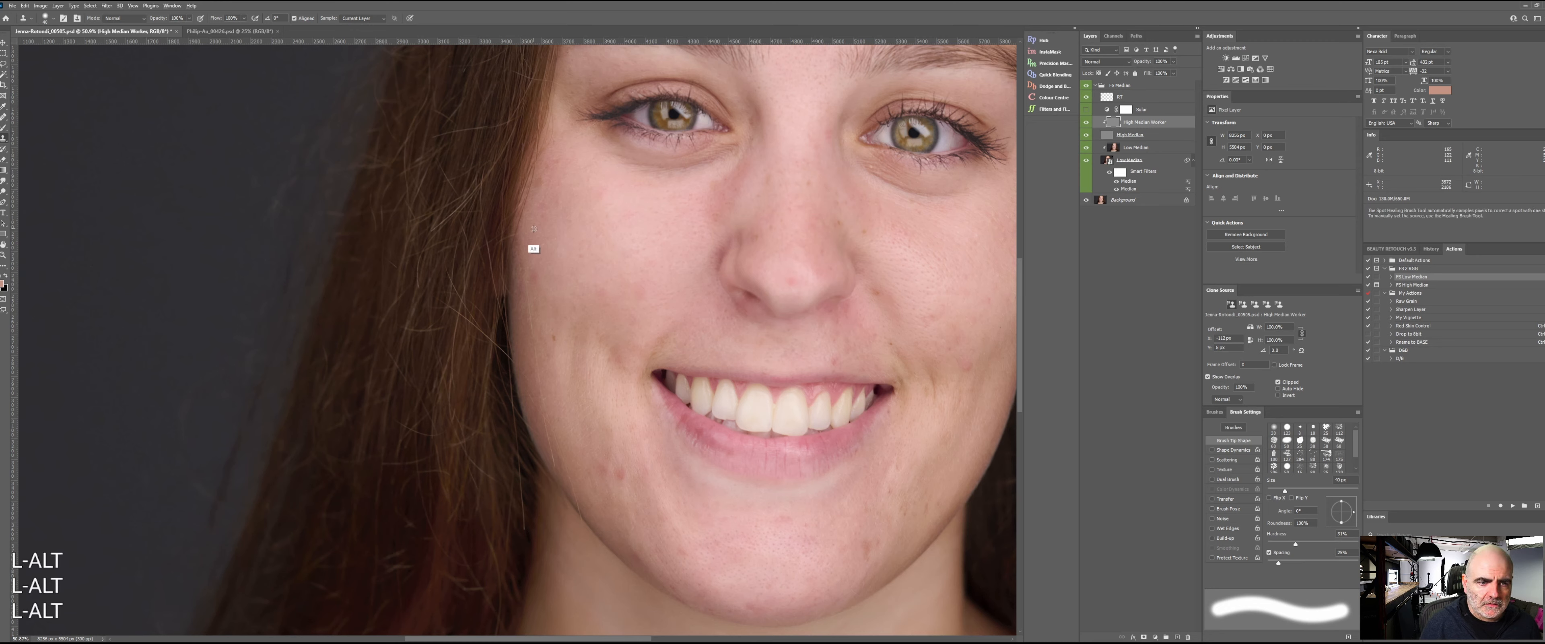
# - Clone clean skin texture over the remaining marks on the outer left cheek beside the hair
pyautogui.keyDown('alt'); pyautogui.click(535, 248); pyautogui.keyUp('alt')
pyautogui.keyDown('alt'); pyautogui.click(554, 271); pyautogui.keyUp('alt')
pyautogui.moveTo(540, 285); pyautogui.dragTo(546, 290)
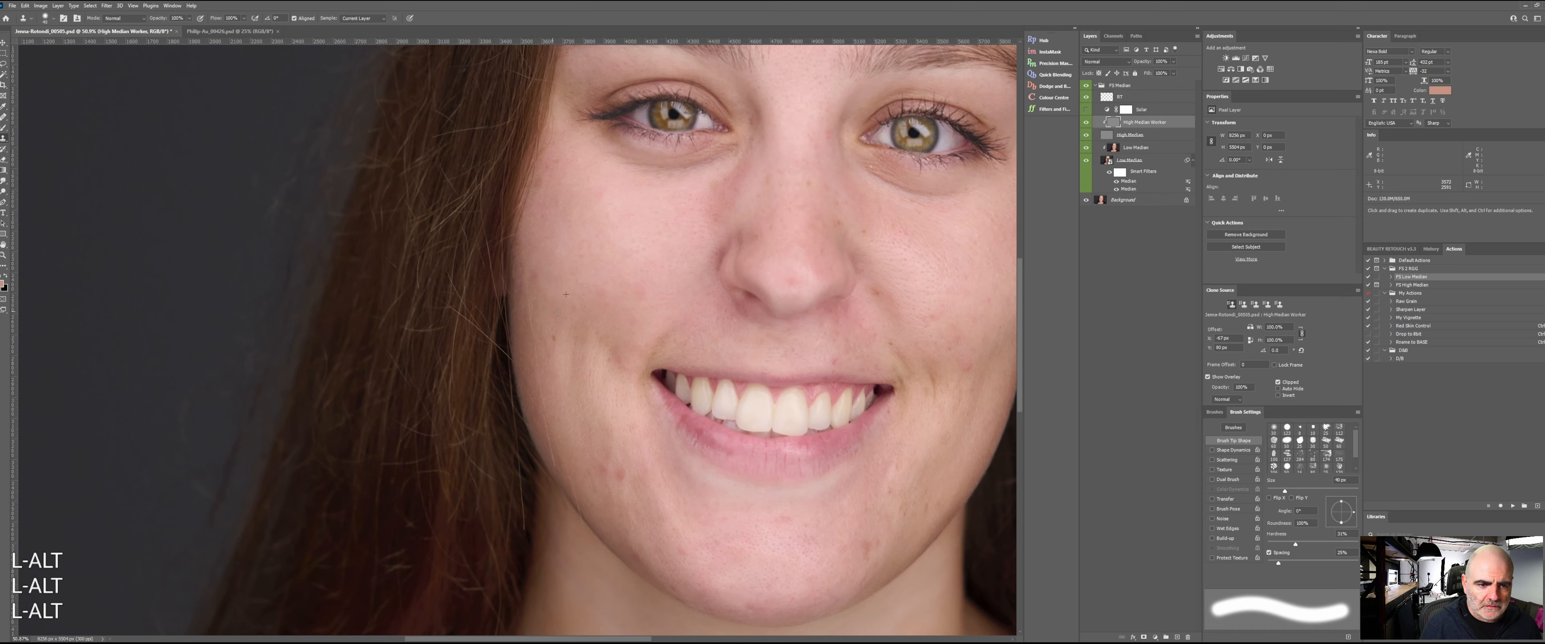
pyautogui.keyDown('alt'); pyautogui.click(545, 315); pyautogui.keyUp('alt')
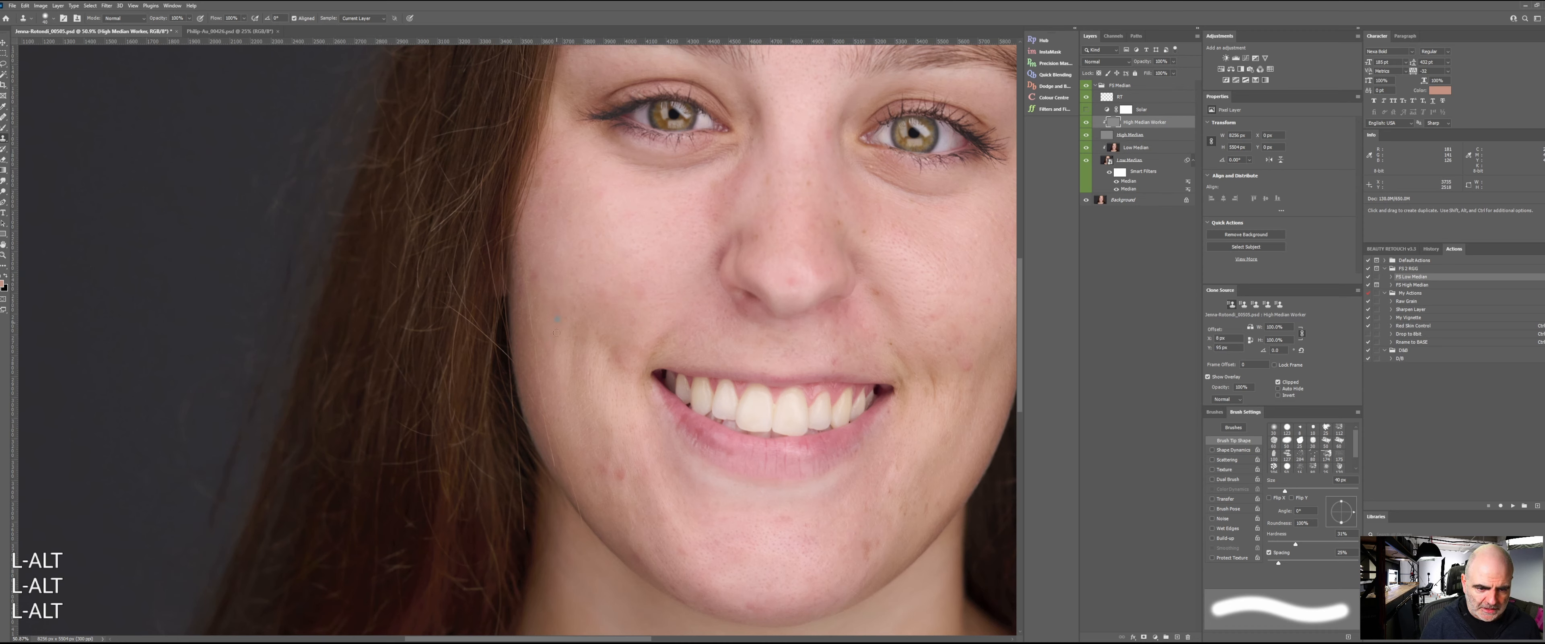
# - Clone clean texture over the blemishes on the lower left cheek above the jaw
pyautogui.keyDown('alt'); pyautogui.click(585, 449); pyautogui.keyUp('alt')
pyautogui.click(577, 470)
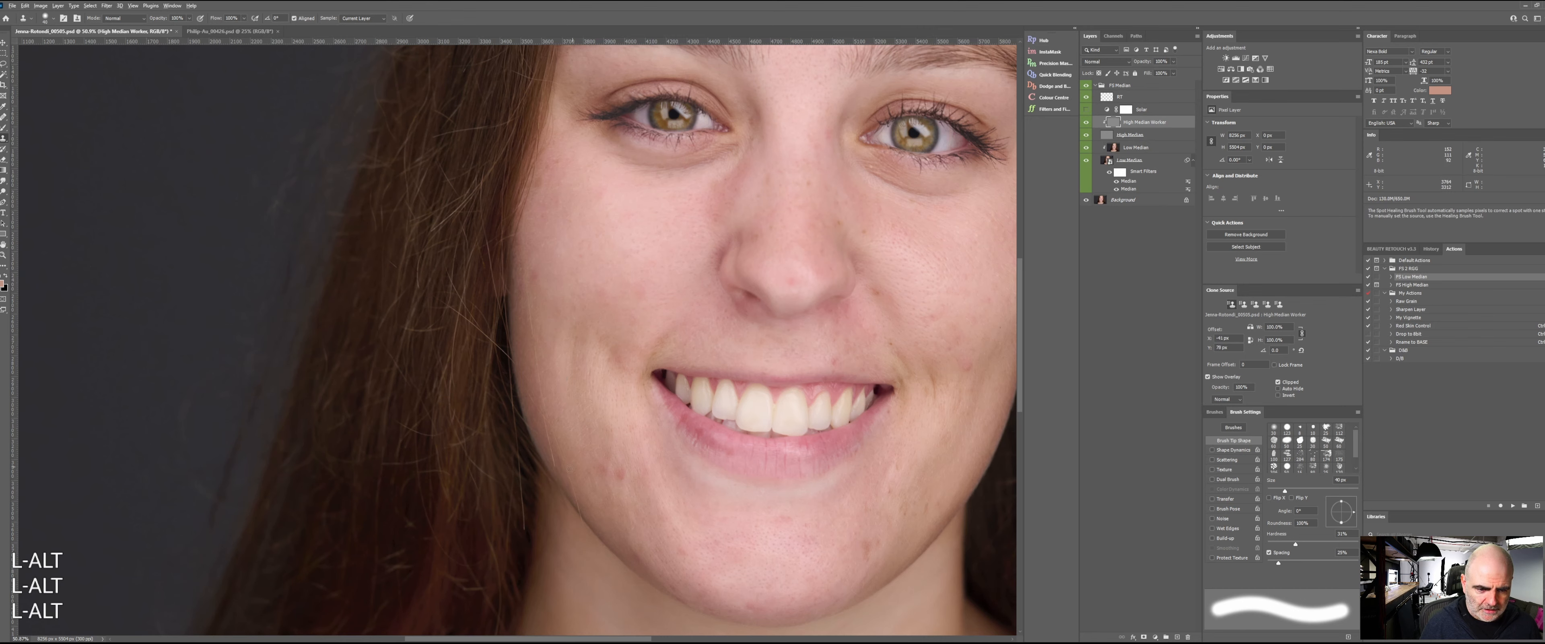
pyautogui.keyDown('alt'); pyautogui.click(555, 418); pyautogui.keyUp('alt')
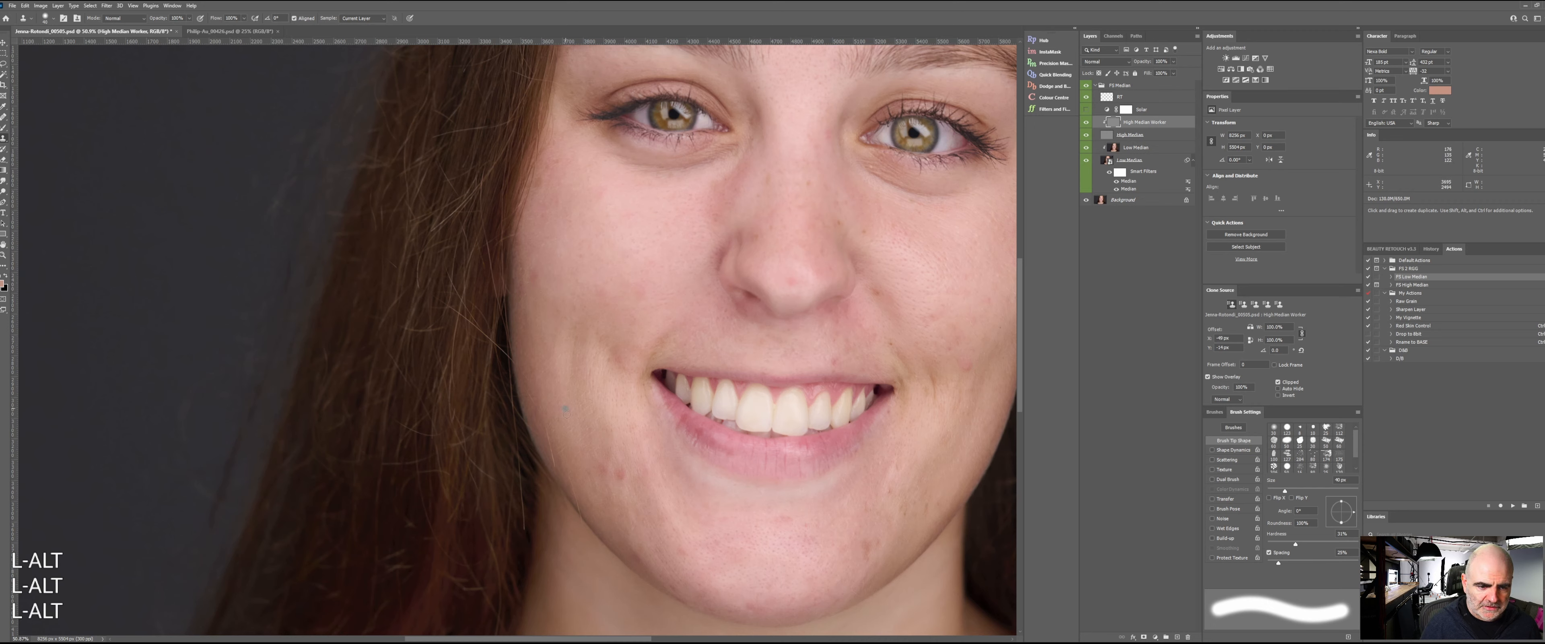
pyautogui.moveTo(544, 404)
pyautogui.mouseDown()
pyautogui.moveTo(560, 473)
pyautogui.moveTo(526, 362)
pyautogui.moveTo(573, 485)
pyautogui.mouseUp()
# - Clean the skin texture along the left edge of the face down to the jawline with the Clone Stamp
pyautogui.keyDown('alt'); pyautogui.click(541, 424); pyautogui.keyUp('alt')
pyautogui.keyDown('alt'); pyautogui.click(537, 408); pyautogui.keyUp('alt')
pyautogui.keyDown('alt'); pyautogui.click(533, 367); pyautogui.keyUp('alt')
pyautogui.keyDown('alt'); pyautogui.click(530, 374); pyautogui.keyUp('alt')
pyautogui.keyDown('alt'); pyautogui.click(581, 464); pyautogui.keyUp('alt')
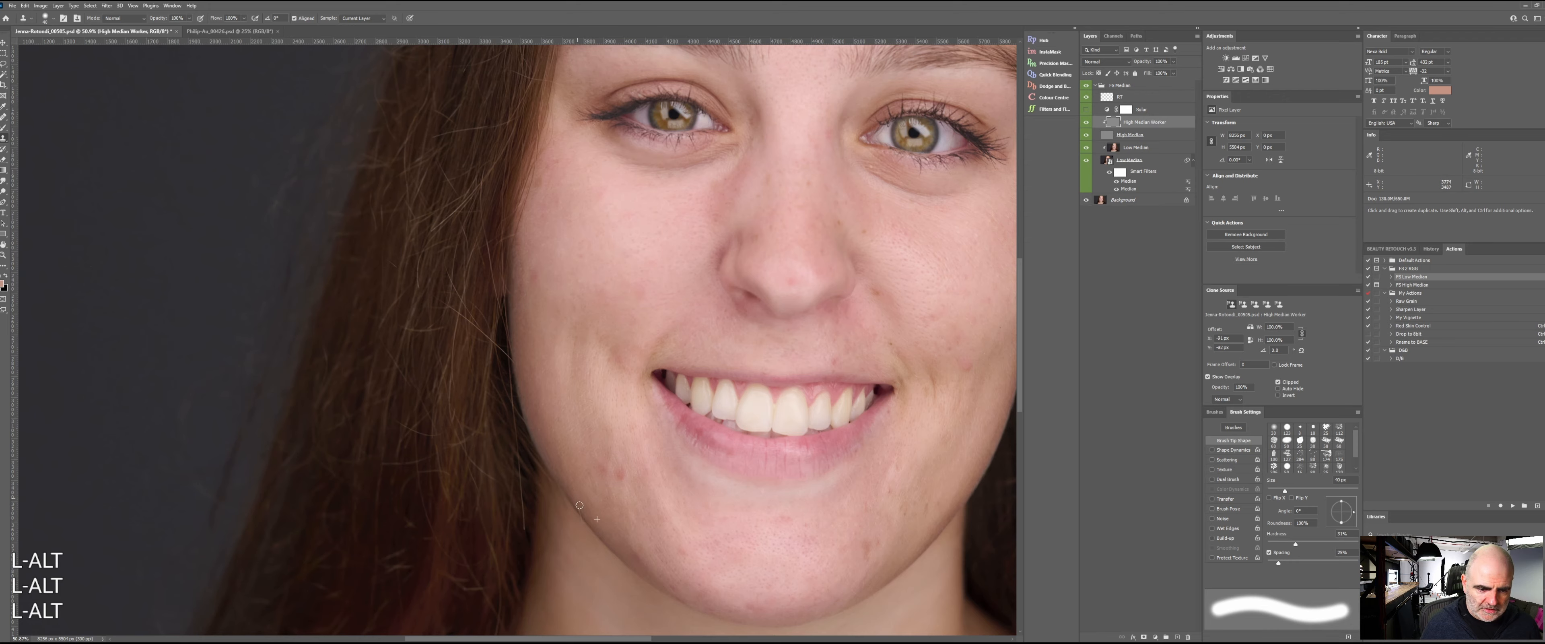
pyautogui.keyDown('alt'); pyautogui.click(587, 521); pyautogui.keyUp('alt')
# - Clone away the stray hair crossing the left jawline using clean skin sampled nearby
pyautogui.press('z')
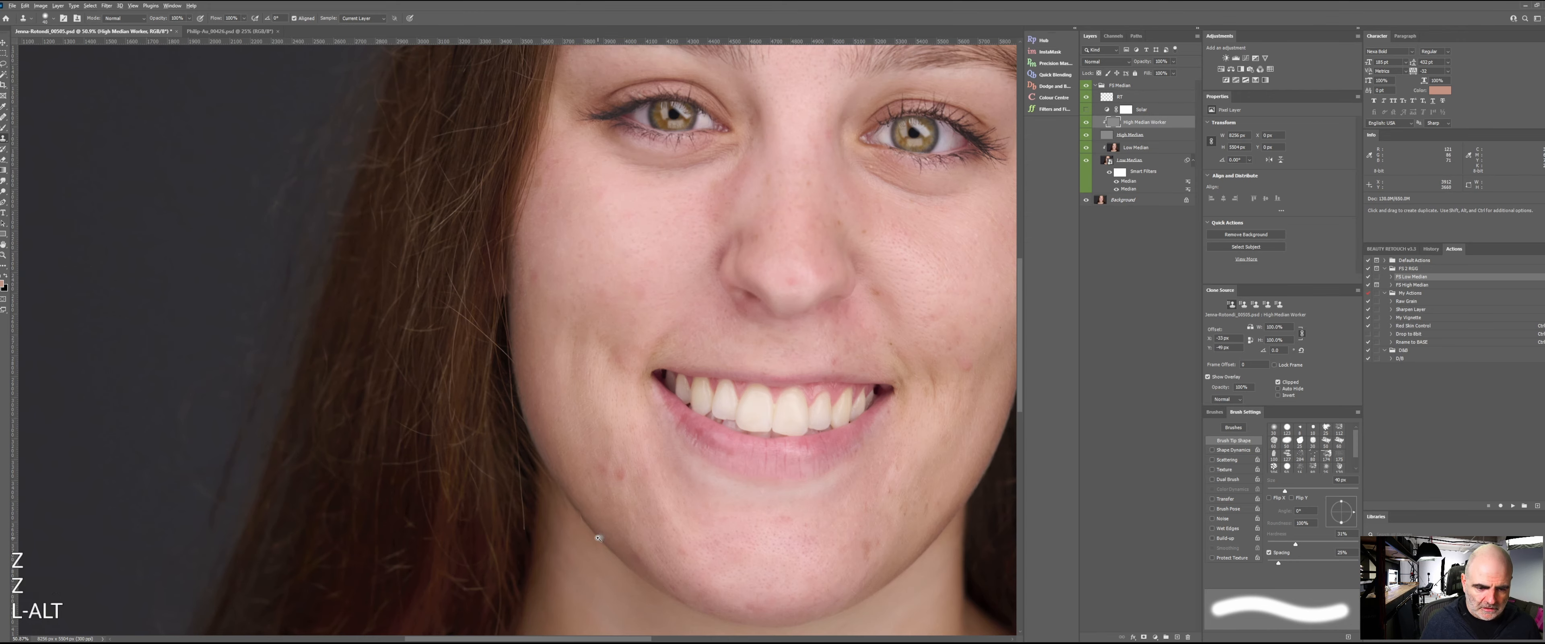
pyautogui.moveTo(587, 521); pyautogui.dragTo(667, 517)
pyautogui.press('space')
pyautogui.moveTo(658, 399); pyautogui.dragTo(630, 187)
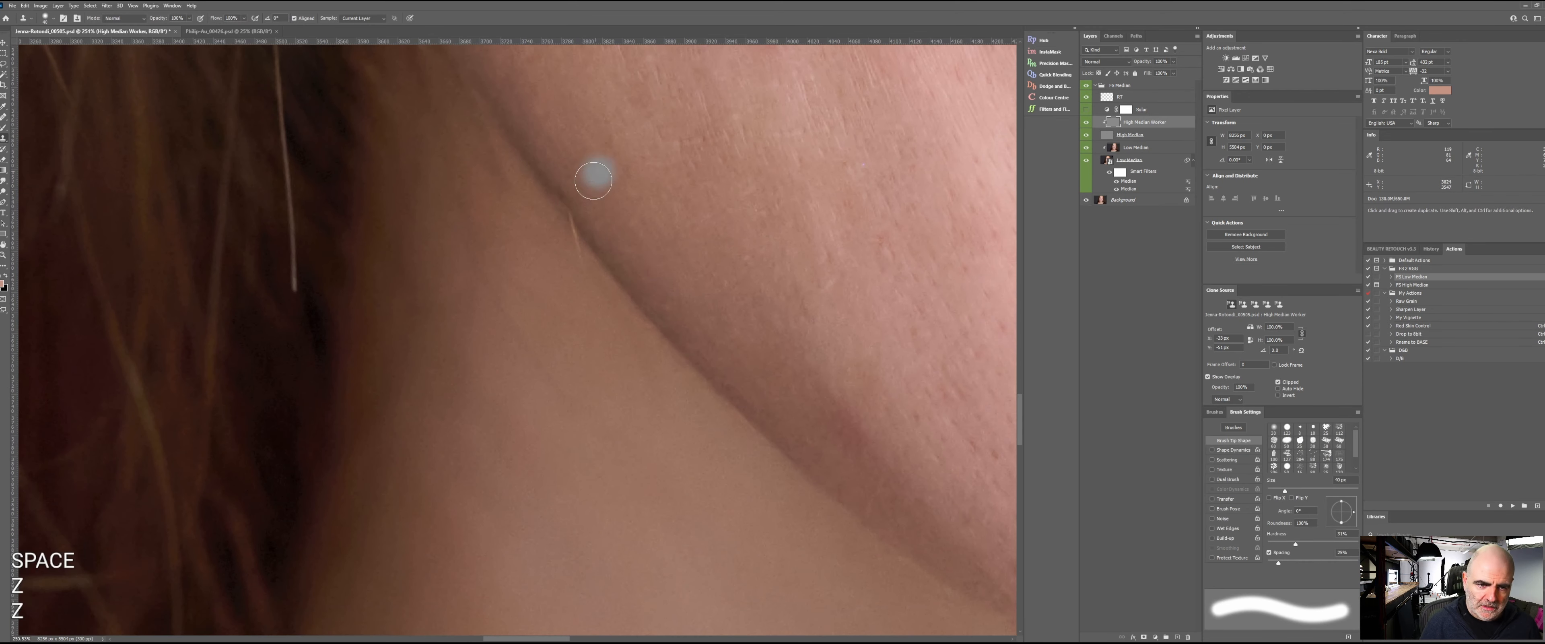
pyautogui.moveTo(606, 255); pyautogui.dragTo(618, 260)
pyautogui.keyDown('alt'); pyautogui.click(614, 273); pyautogui.keyUp('alt')
pyautogui.moveTo(572, 224); pyautogui.dragTo(580, 251)
pyautogui.keyDown('alt'); pyautogui.click(580, 126); pyautogui.keyUp('alt')
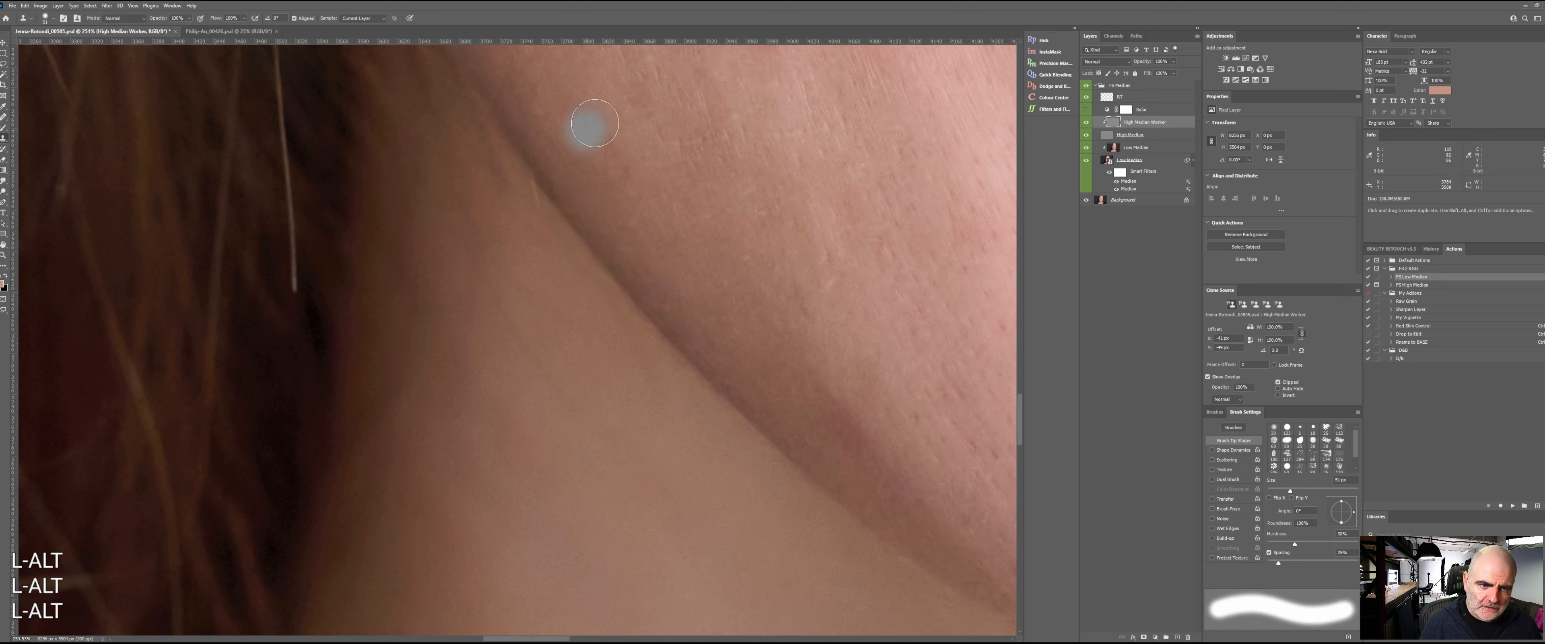
# - Clean the remaining marks along the jaw edge and the adjoining neck skin with the Clone Stamp
pyautogui.keyDown('alt'); pyautogui.click(531, 231); pyautogui.keyUp('alt')
pyautogui.moveTo(525, 207); pyautogui.dragTo(519, 195)
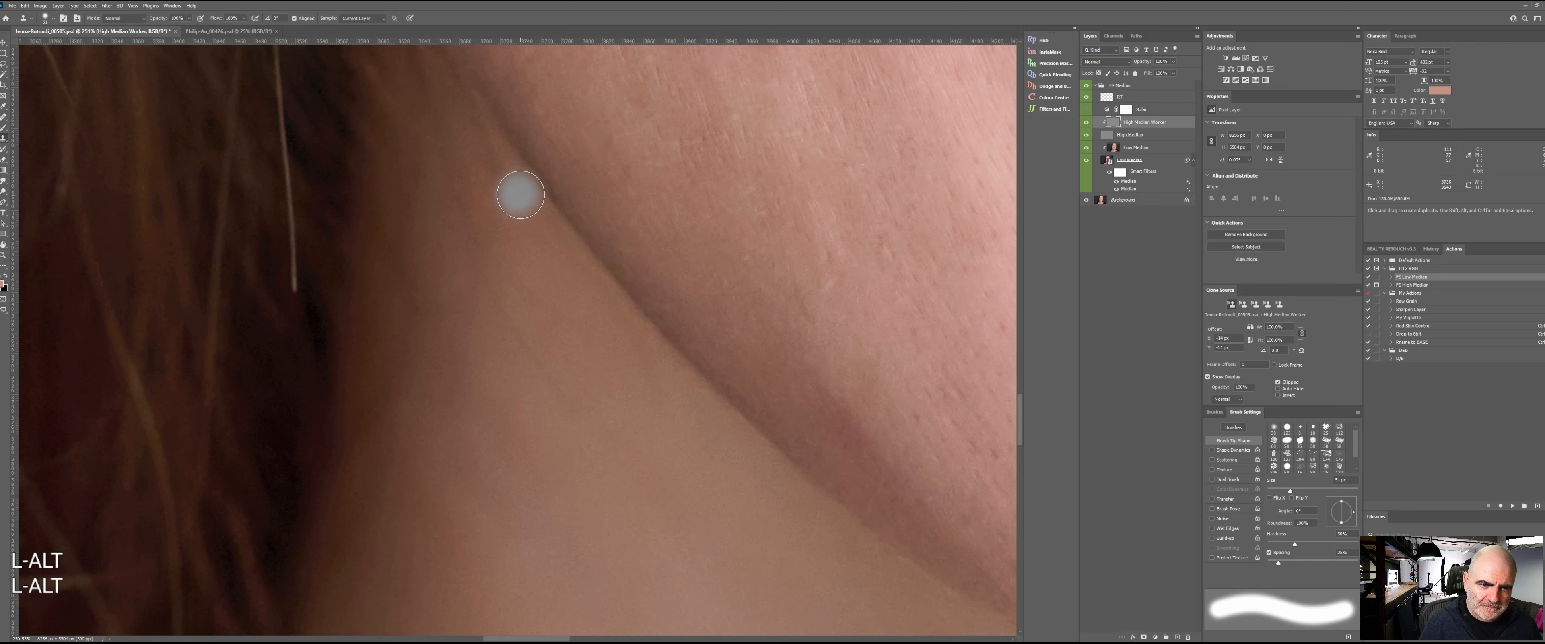
pyautogui.keyDown('alt'); pyautogui.click(572, 133); pyautogui.keyUp('alt')
pyautogui.keyDown('alt'); pyautogui.click(621, 252); pyautogui.keyUp('alt')
pyautogui.moveTo(619, 336); pyautogui.dragTo(646, 349)
pyautogui.keyDown('alt'); pyautogui.click(544, 492); pyautogui.keyUp('alt')
pyautogui.moveTo(543, 385)
pyautogui.mouseDown()
pyautogui.moveTo(504, 274)
pyautogui.moveTo(573, 334)
pyautogui.moveTo(456, 193)
pyautogui.moveTo(526, 327)
pyautogui.mouseUp()
# - Clone clean texture over the small blemishes on the right side of the chin below the mouth corner
pyautogui.press('z')
pyautogui.moveTo(672, 431); pyautogui.dragTo(599, 429)
pyautogui.press('space')
pyautogui.moveTo(832, 367)
pyautogui.mouseDown()
pyautogui.moveTo(601, 393)
pyautogui.moveTo(555, 476)
pyautogui.moveTo(466, 462)
pyautogui.mouseUp()
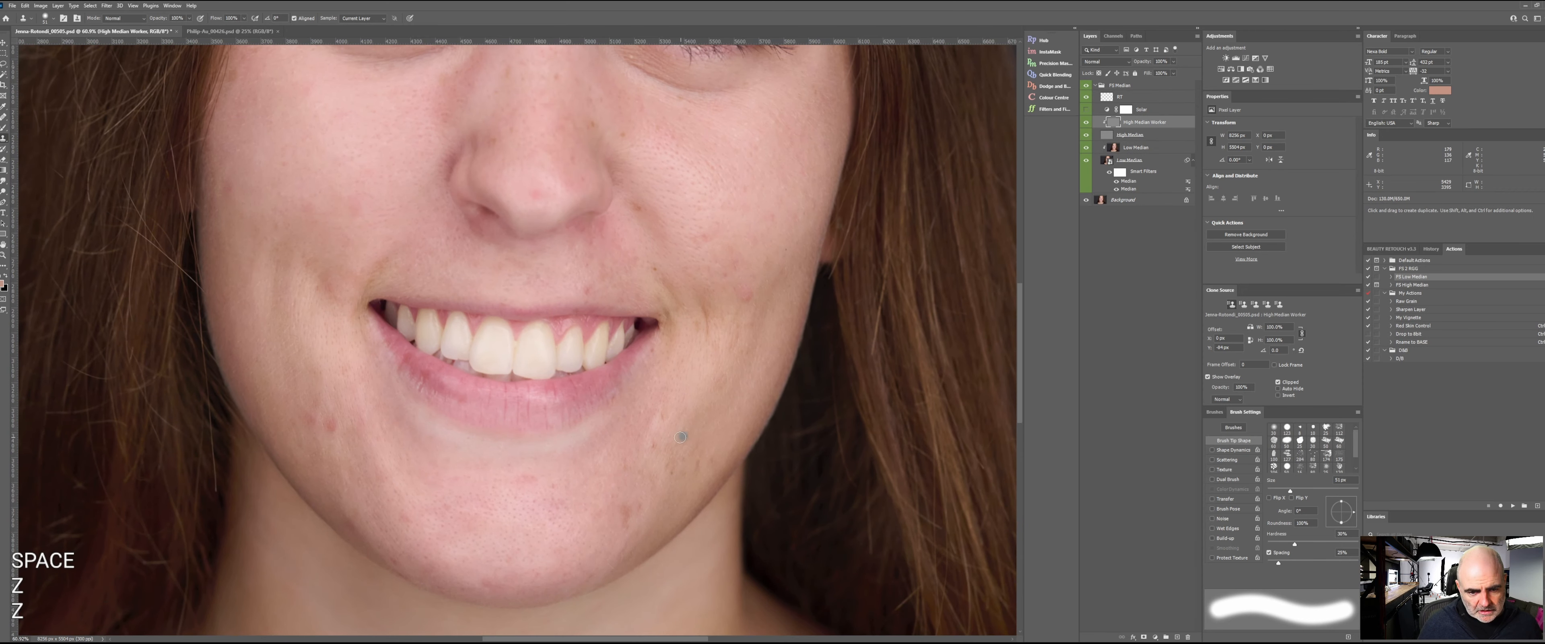
pyautogui.keyDown('alt'); pyautogui.click(667, 455); pyautogui.keyUp('alt')
pyautogui.click(651, 442)
pyautogui.click(653, 448)
pyautogui.keyDown('alt'); pyautogui.click(664, 455); pyautogui.keyUp('alt')
pyautogui.moveTo(663, 437)
pyautogui.mouseDown()
pyautogui.moveTo(663, 415)
pyautogui.moveTo(663, 428)
pyautogui.mouseUp()
pyautogui.keyDown('alt'); pyautogui.click(676, 438); pyautogui.keyUp('alt')
pyautogui.moveTo(666, 470); pyautogui.dragTo(661, 464)
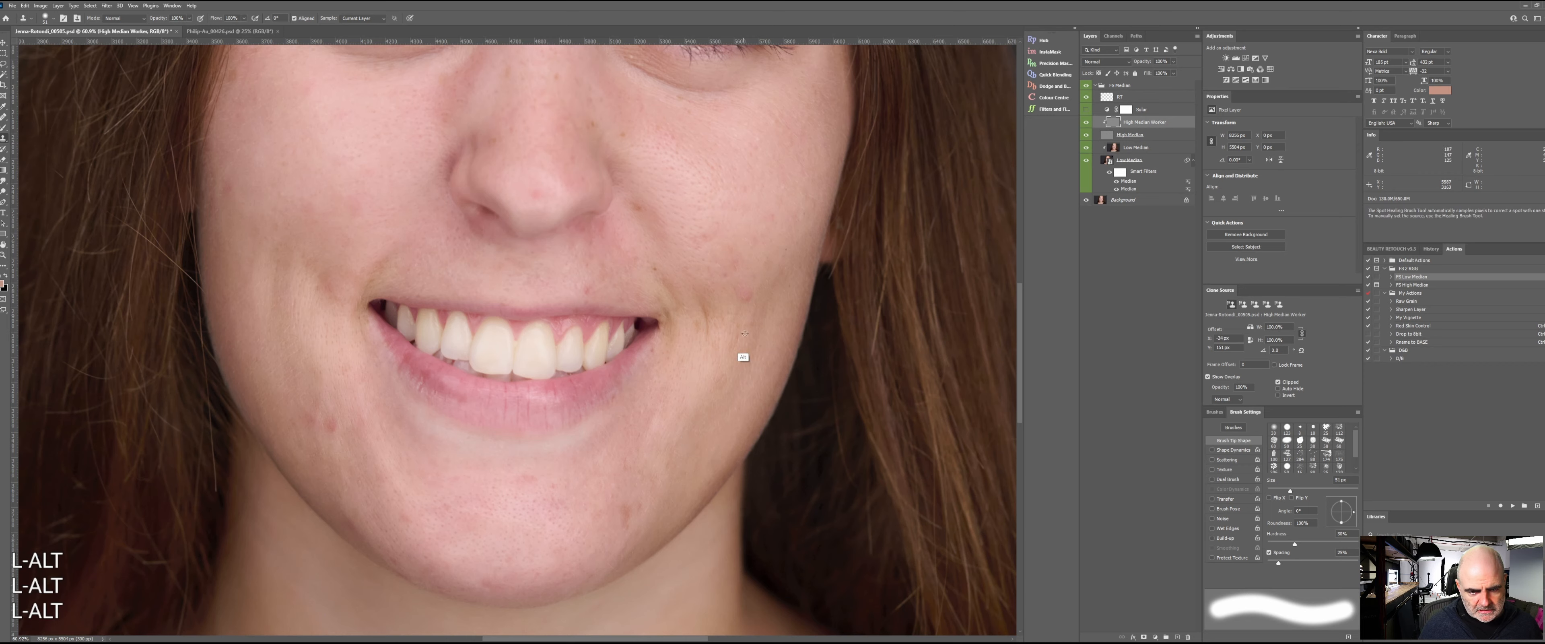
# - Clone away the spots across the outer right cheek between the mouth and the hair
pyautogui.keyDown('alt'); pyautogui.click(757, 302); pyautogui.keyUp('alt')
pyautogui.click(745, 298)
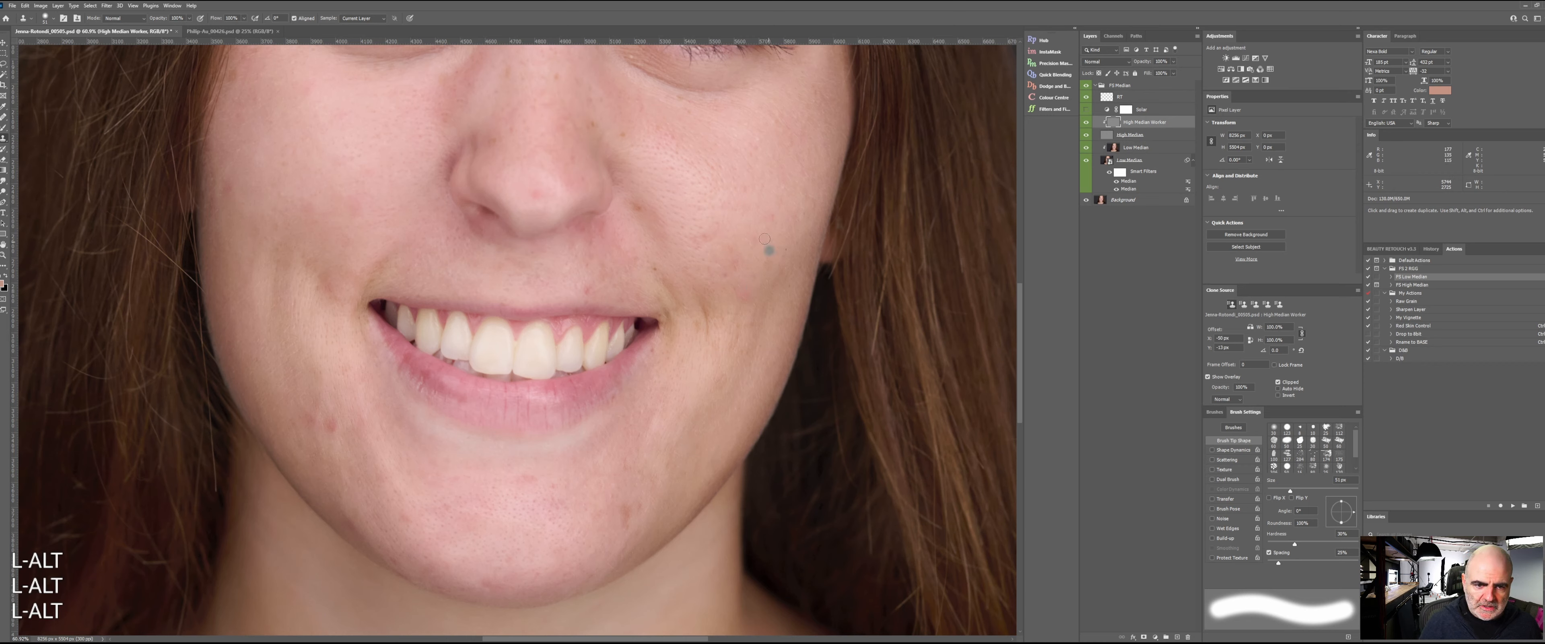
pyautogui.keyDown('alt'); pyautogui.click(746, 267); pyautogui.keyUp('alt')
pyautogui.click(741, 288)
pyautogui.moveTo(723, 276)
pyautogui.mouseDown()
pyautogui.moveTo(707, 239)
pyautogui.moveTo(719, 268)
pyautogui.moveTo(780, 218)
pyautogui.mouseUp()
pyautogui.keyDown('alt'); pyautogui.click(701, 232); pyautogui.keyUp('alt')
pyautogui.keyDown('alt'); pyautogui.click(772, 253); pyautogui.keyUp('alt')
pyautogui.click(786, 248)
pyautogui.keyDown('alt'); pyautogui.click(779, 196); pyautogui.keyUp('alt')
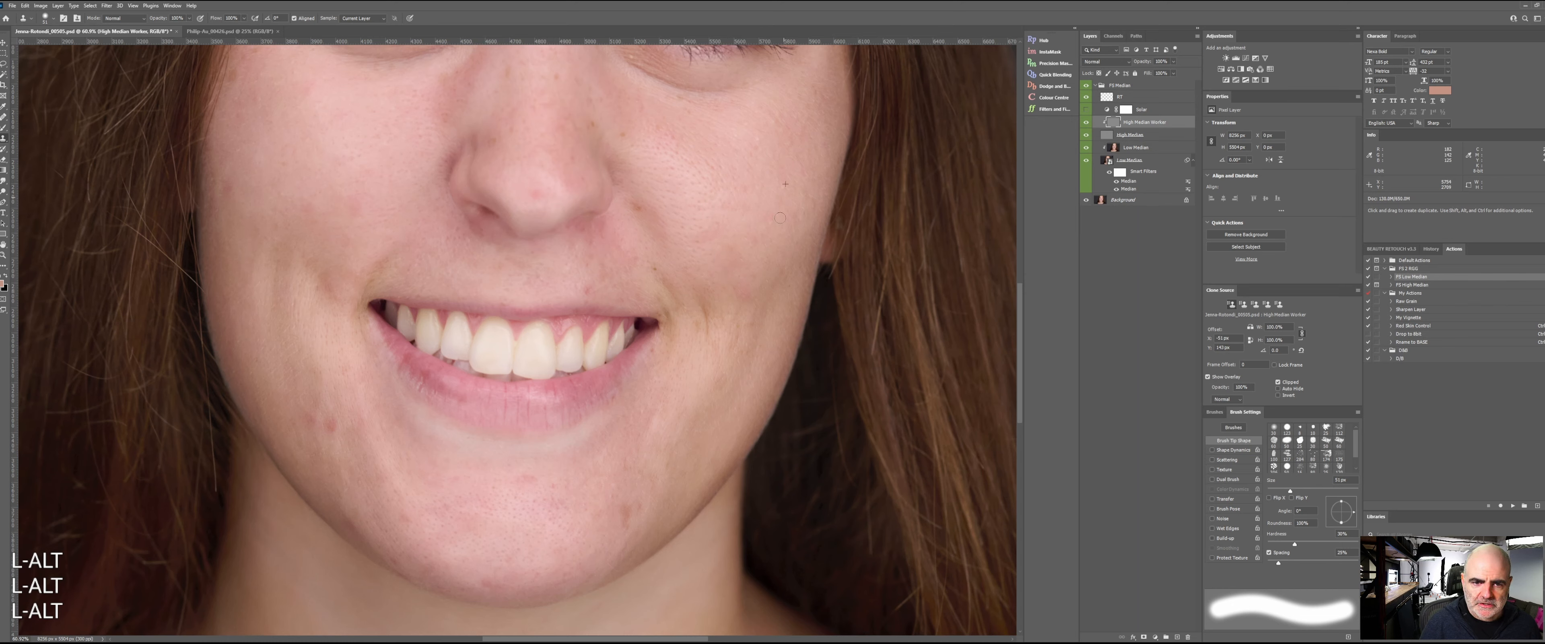
pyautogui.click(762, 239)
# - Clean the skin texture beside the right smile fold and across the upper lip with the Clone Stamp
pyautogui.keyDown('alt'); pyautogui.click(643, 220); pyautogui.keyUp('alt')
pyautogui.click(638, 207)
pyautogui.keyDown('alt'); pyautogui.click(654, 253); pyautogui.keyUp('alt')
pyautogui.keyDown('alt'); pyautogui.click(572, 280); pyautogui.keyUp('alt')
pyautogui.click(590, 290)
pyautogui.keyDown('alt'); pyautogui.click(566, 274); pyautogui.keyUp('alt')
pyautogui.click(565, 266)
pyautogui.keyDown('alt'); pyautogui.click(550, 272); pyautogui.keyUp('alt')
pyautogui.click(538, 280)
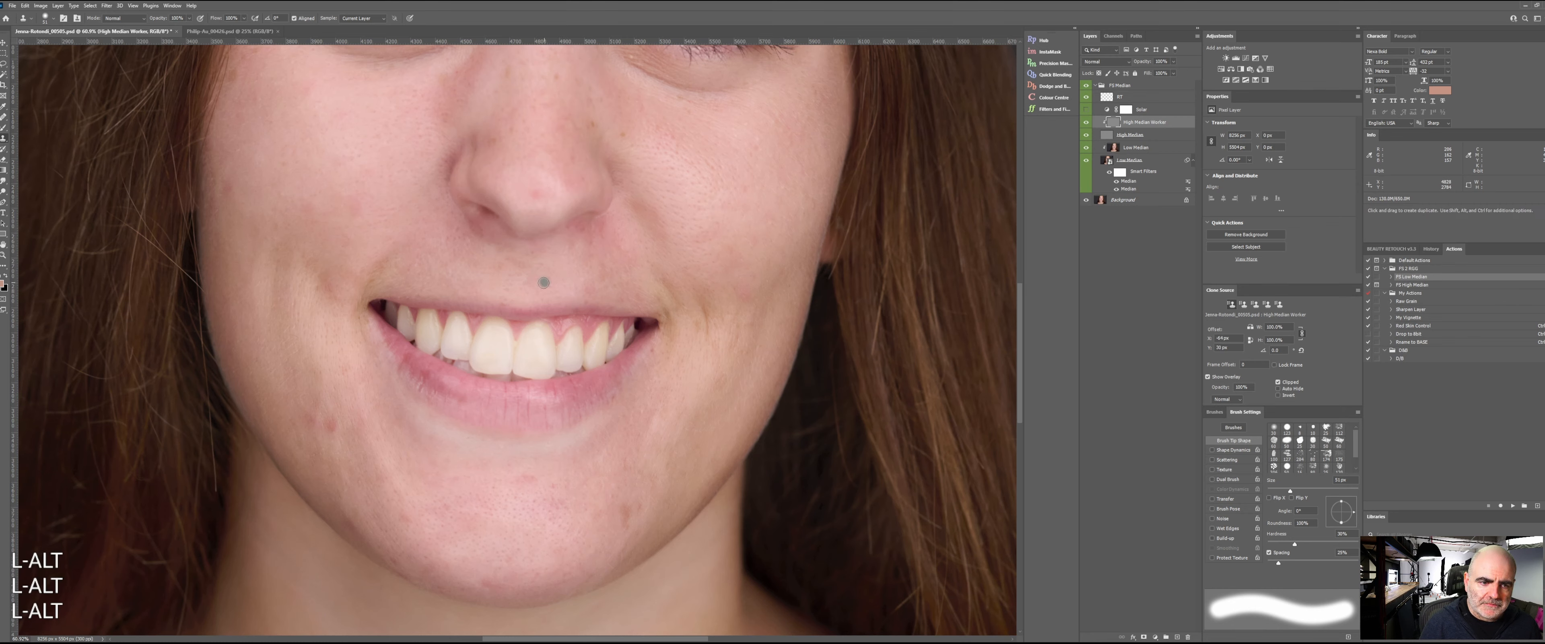
pyautogui.moveTo(509, 261); pyautogui.dragTo(493, 296)
pyautogui.keyDown('alt'); pyautogui.click(521, 283); pyautogui.keyUp('alt')
pyautogui.keyDown('alt'); pyautogui.click(510, 272); pyautogui.keyUp('alt')
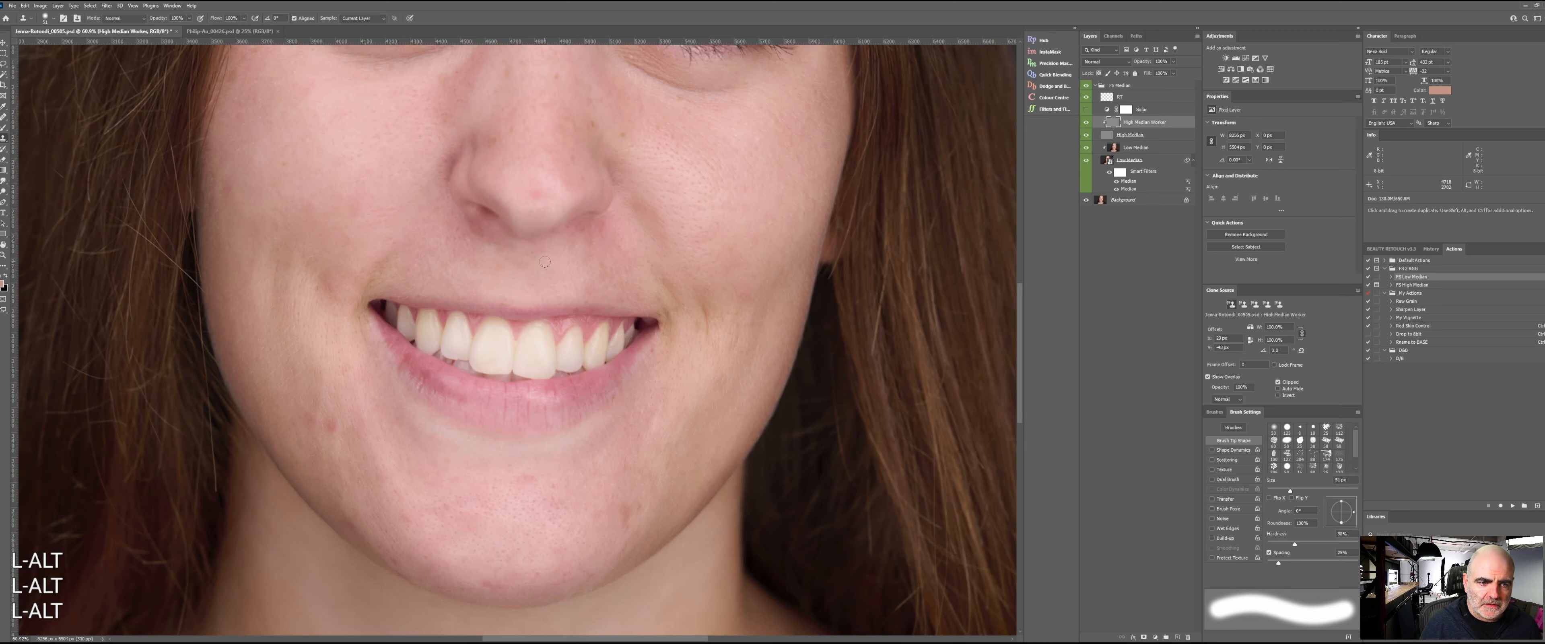
# - Clone clean skin over the marks beneath the right nostril and beside the right mouth corner
pyautogui.keyDown('alt'); pyautogui.click(610, 247); pyautogui.keyUp('alt')
pyautogui.click(592, 239)
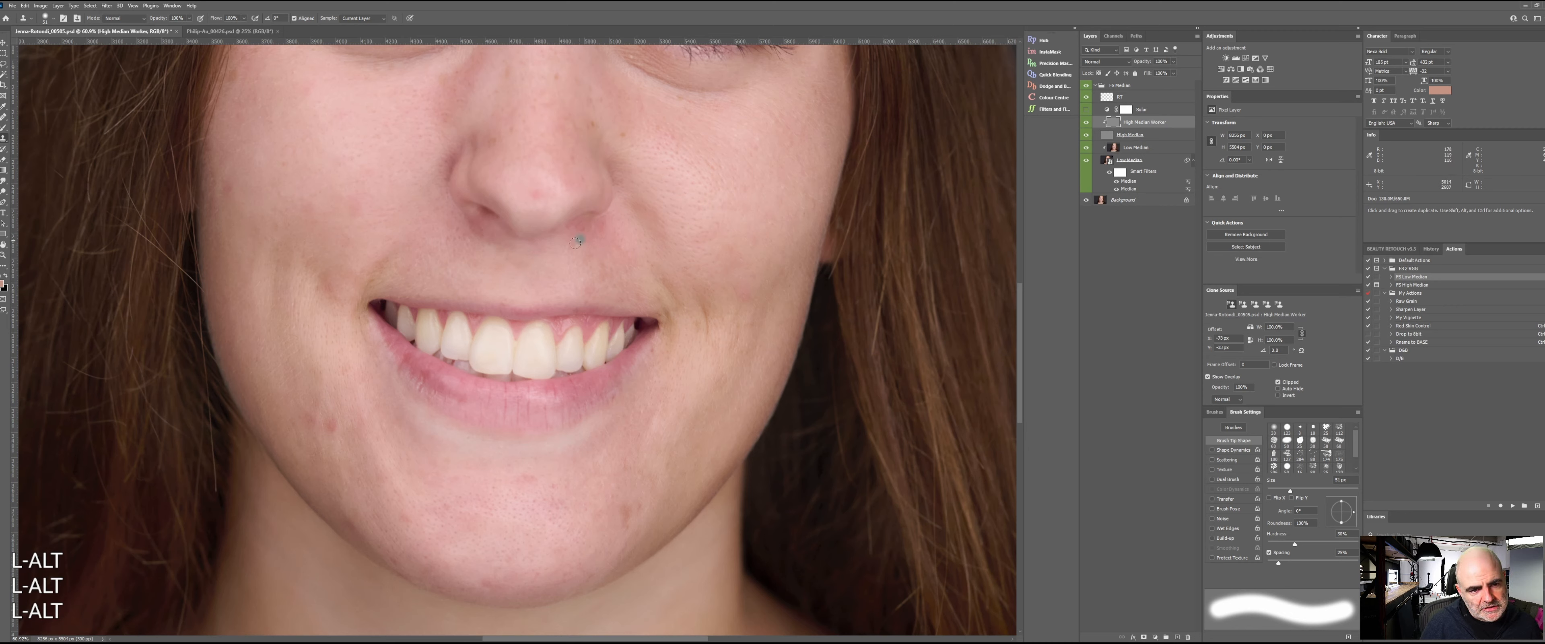
pyautogui.keyDown('alt'); pyautogui.click(549, 246); pyautogui.keyUp('alt')
pyautogui.click(571, 230)
pyautogui.keyDown('alt'); pyautogui.click(609, 223); pyautogui.keyUp('alt')
pyautogui.moveTo(618, 238)
pyautogui.mouseDown()
pyautogui.moveTo(630, 281)
pyautogui.moveTo(575, 352)
pyautogui.mouseUp()
pyautogui.keyDown('alt'); pyautogui.click(581, 457); pyautogui.keyUp('alt')
pyautogui.click(580, 445)
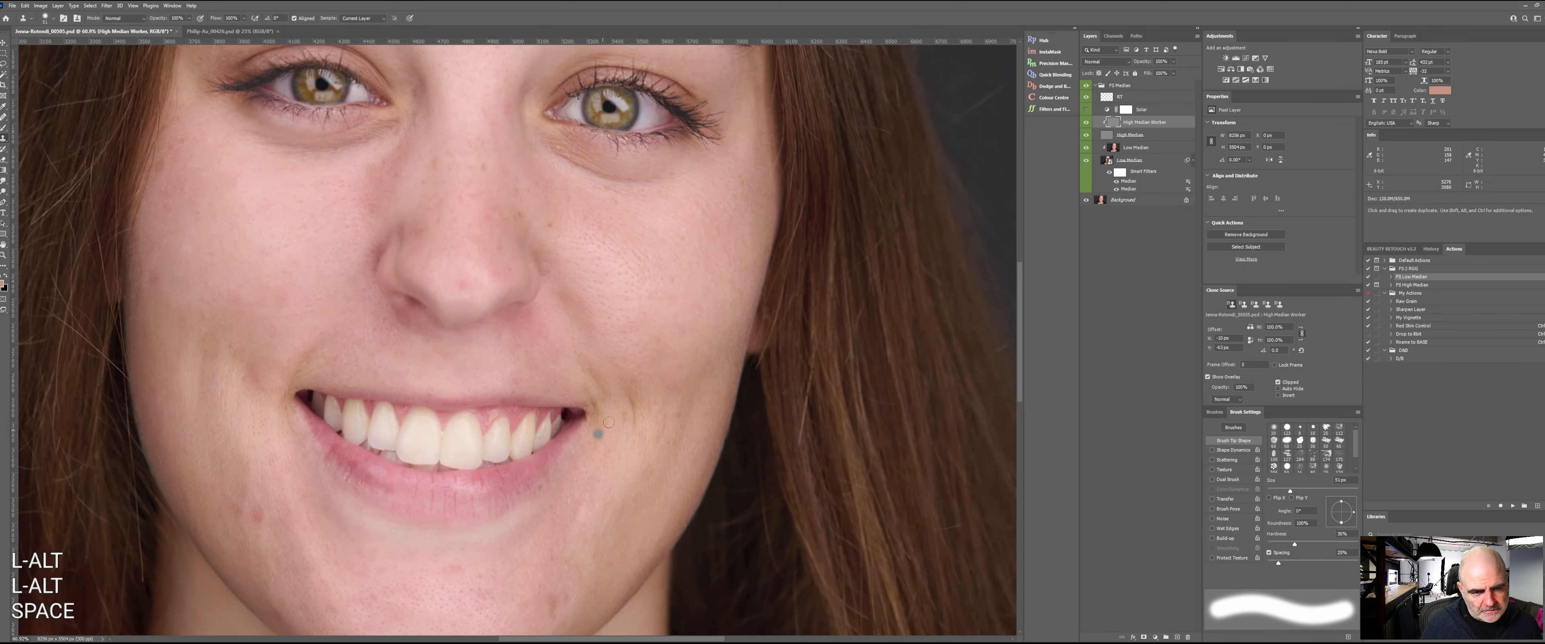
# - Clone away the spots on the nose, its bridge and the skin beside it
pyautogui.keyDown('alt'); pyautogui.click(570, 244); pyautogui.keyUp('alt')
pyautogui.moveTo(549, 223)
pyautogui.mouseDown()
pyautogui.moveTo(549, 247)
pyautogui.moveTo(613, 298)
pyautogui.mouseUp()
pyautogui.keyDown('alt'); pyautogui.click(617, 306); pyautogui.keyUp('alt')
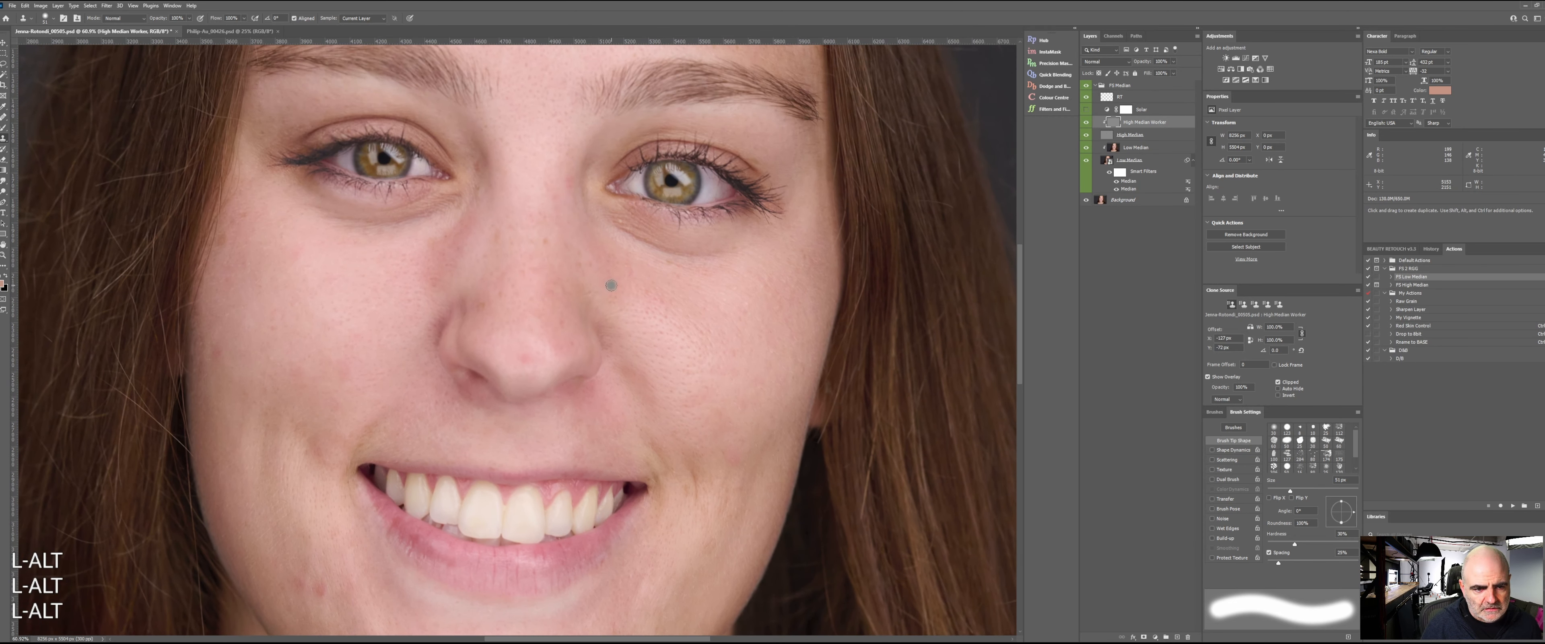
pyautogui.keyDown('alt'); pyautogui.click(522, 279); pyautogui.keyUp('alt')
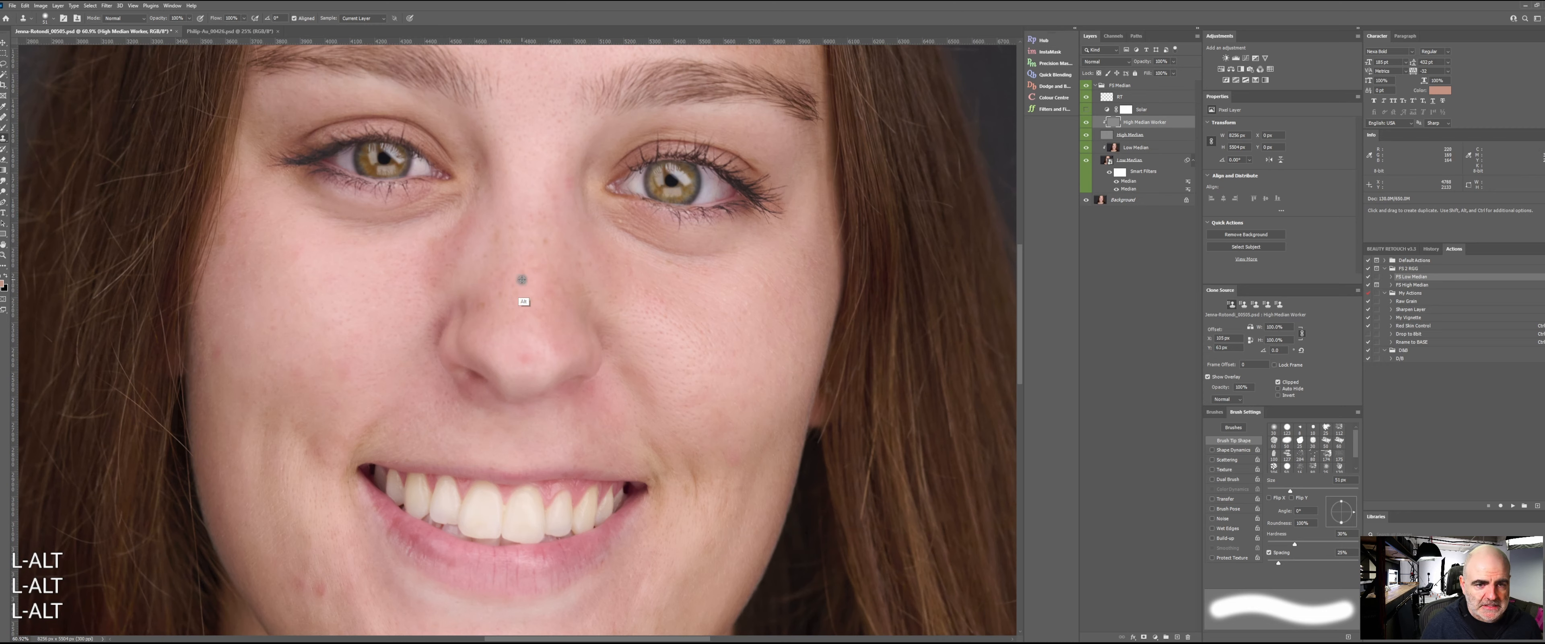
pyautogui.keyDown('alt'); pyautogui.click(494, 313); pyautogui.keyUp('alt')
pyautogui.click(503, 299)
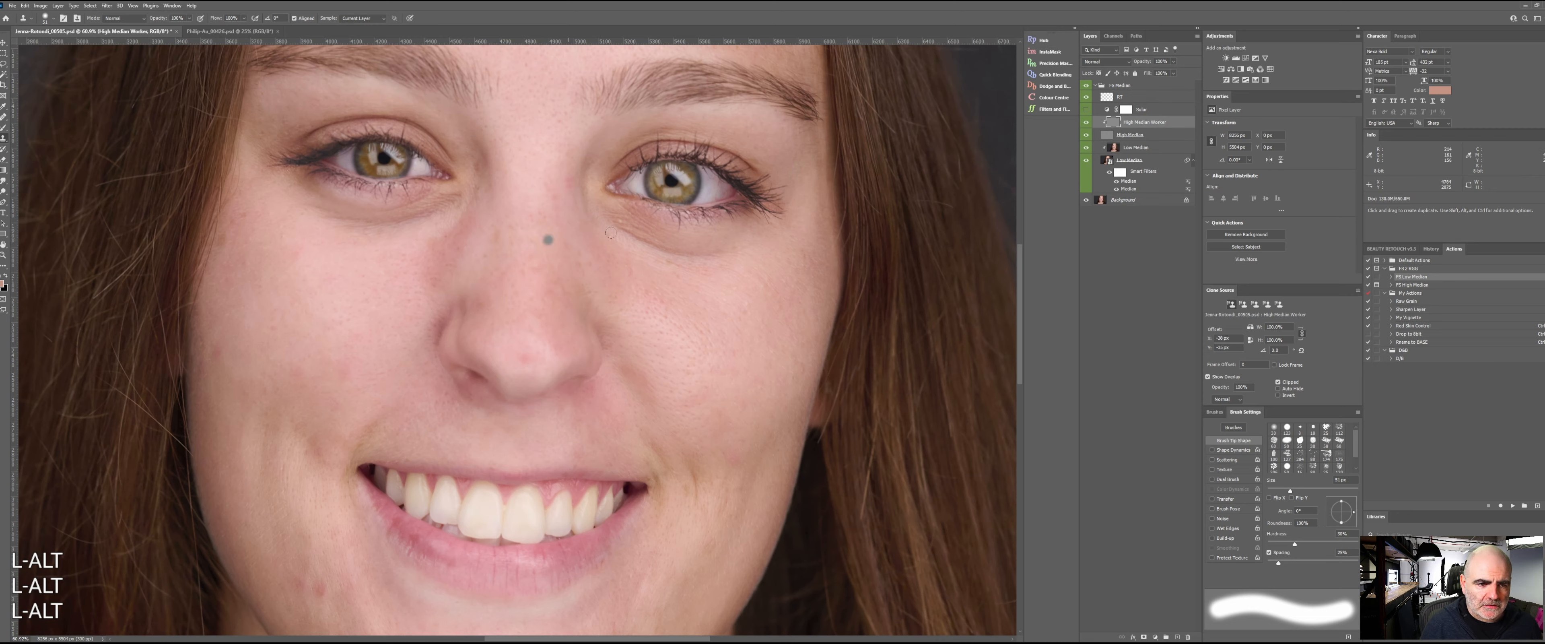
pyautogui.keyDown('alt'); pyautogui.click(524, 259); pyautogui.keyUp('alt')
pyautogui.keyDown('alt'); pyautogui.click(548, 224); pyautogui.keyUp('alt')
pyautogui.click(546, 242)
pyautogui.keyDown('alt'); pyautogui.click(579, 219); pyautogui.keyUp('alt')
pyautogui.click(579, 244)
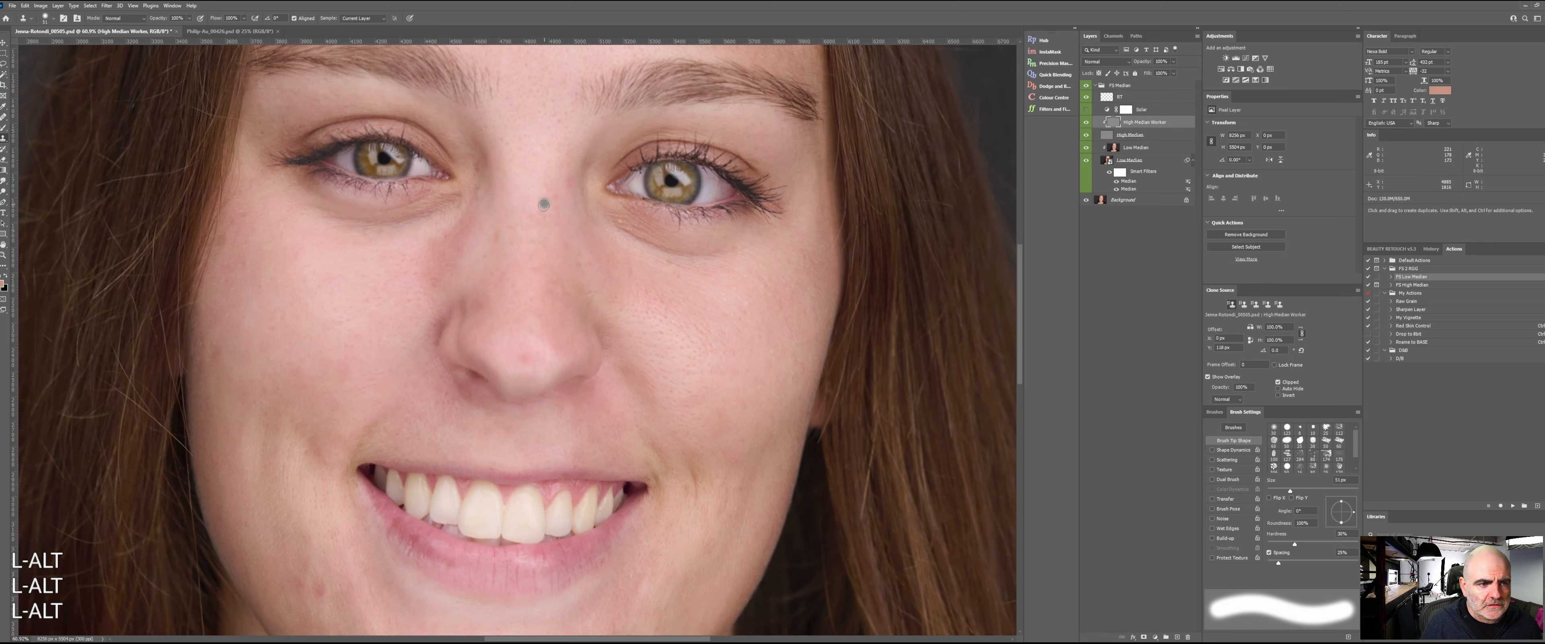
# - Clean the texture beneath the left eye beside the nose with the Clone Stamp
pyautogui.moveTo(689, 304)
pyautogui.mouseDown()
pyautogui.moveTo(621, 329)
pyautogui.moveTo(709, 482)
pyautogui.mouseUp()
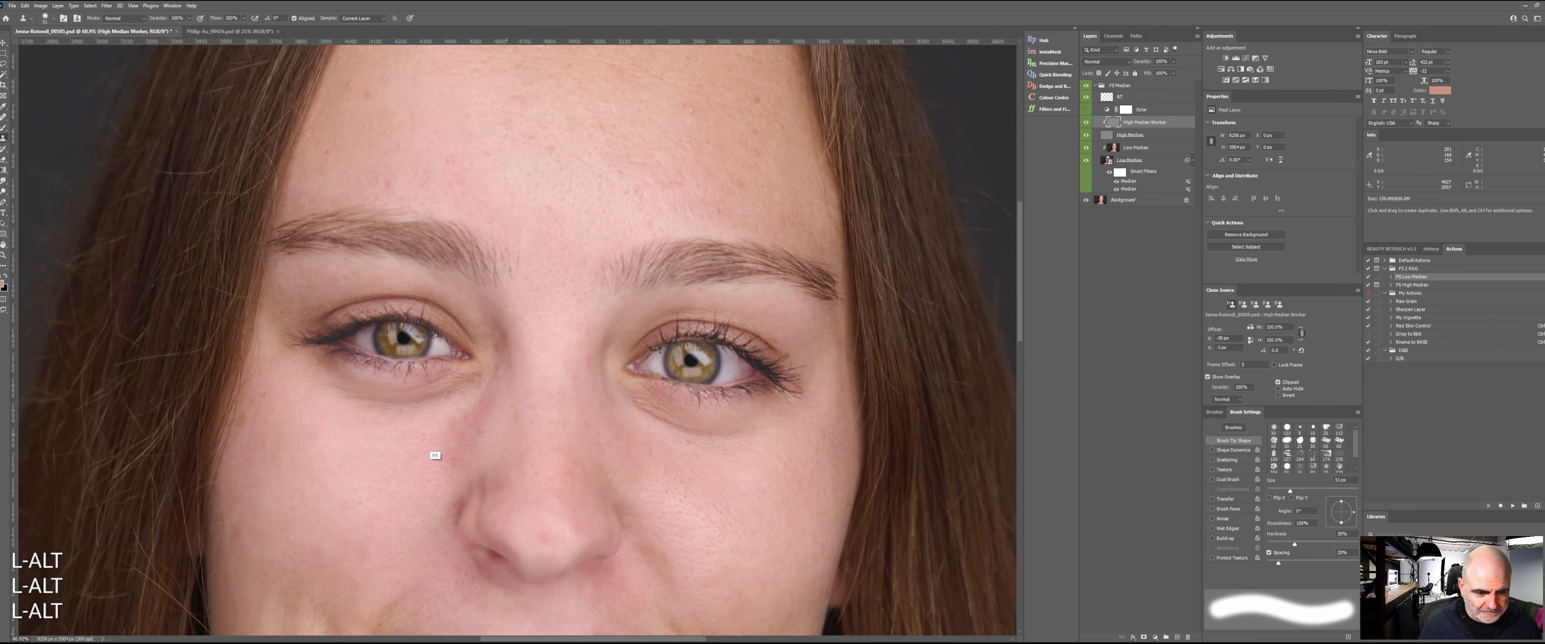
pyautogui.keyDown('alt'); pyautogui.click(431, 445); pyautogui.keyUp('alt')
pyautogui.keyDown('alt'); pyautogui.click(488, 407); pyautogui.keyUp('alt')
# - Clone clean texture over the blemishes on the forehead from above the left eyebrow to the centre
pyautogui.moveTo(522, 324); pyautogui.dragTo(515, 443)
pyautogui.keyDown('alt'); pyautogui.click(352, 263); pyautogui.keyUp('alt')
pyautogui.moveTo(376, 299); pyautogui.dragTo(384, 293)
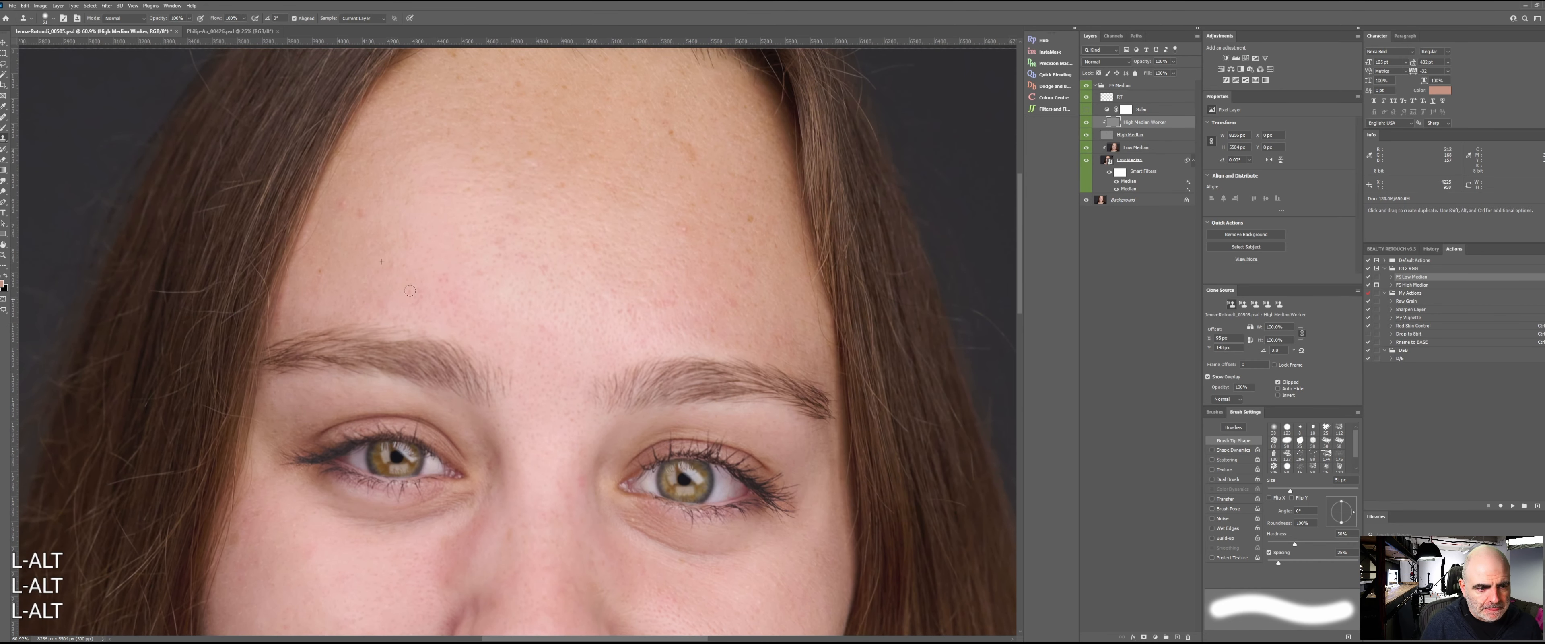
pyautogui.click(446, 277)
pyautogui.click(454, 296)
pyautogui.click(494, 257)
pyautogui.click(482, 274)
pyautogui.click(519, 269)
pyautogui.click(545, 272)
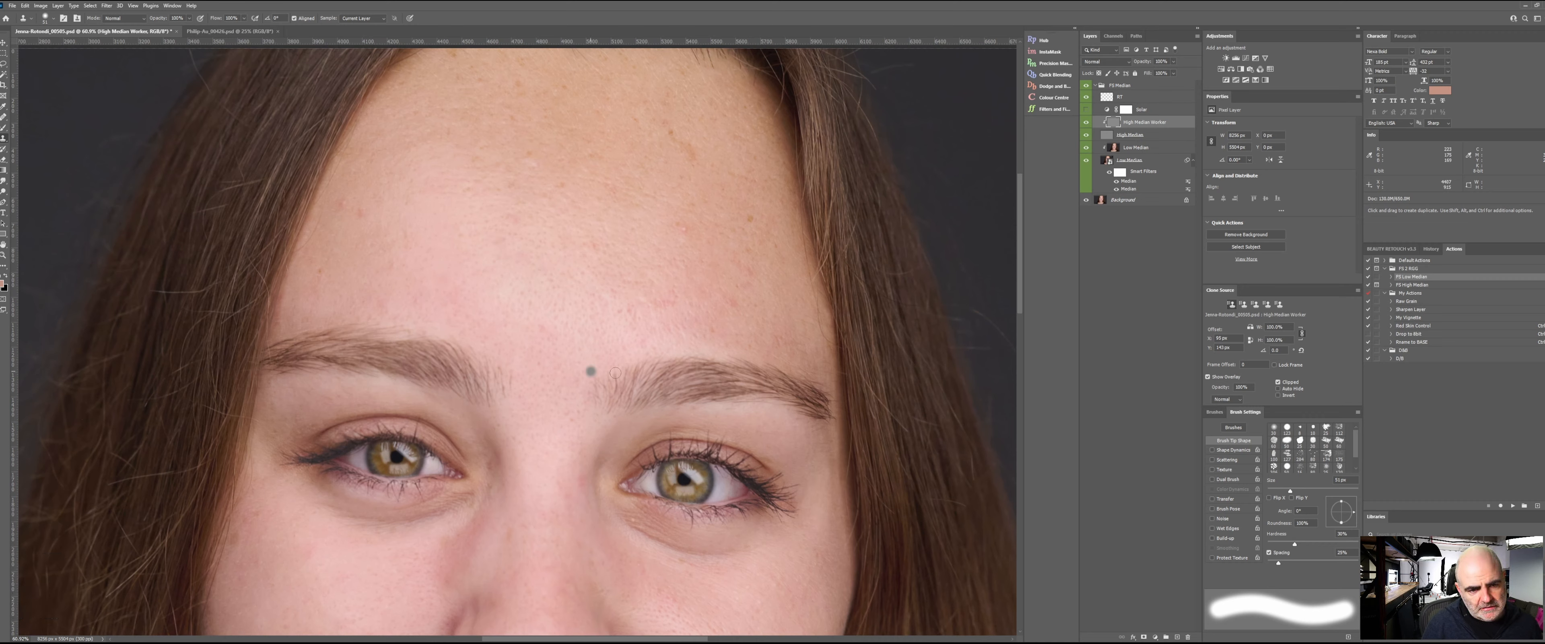
# - Clone away the spots on the left side of the forehead near the hairline
pyautogui.keyDown('alt'); pyautogui.click(358, 163); pyautogui.keyUp('alt')
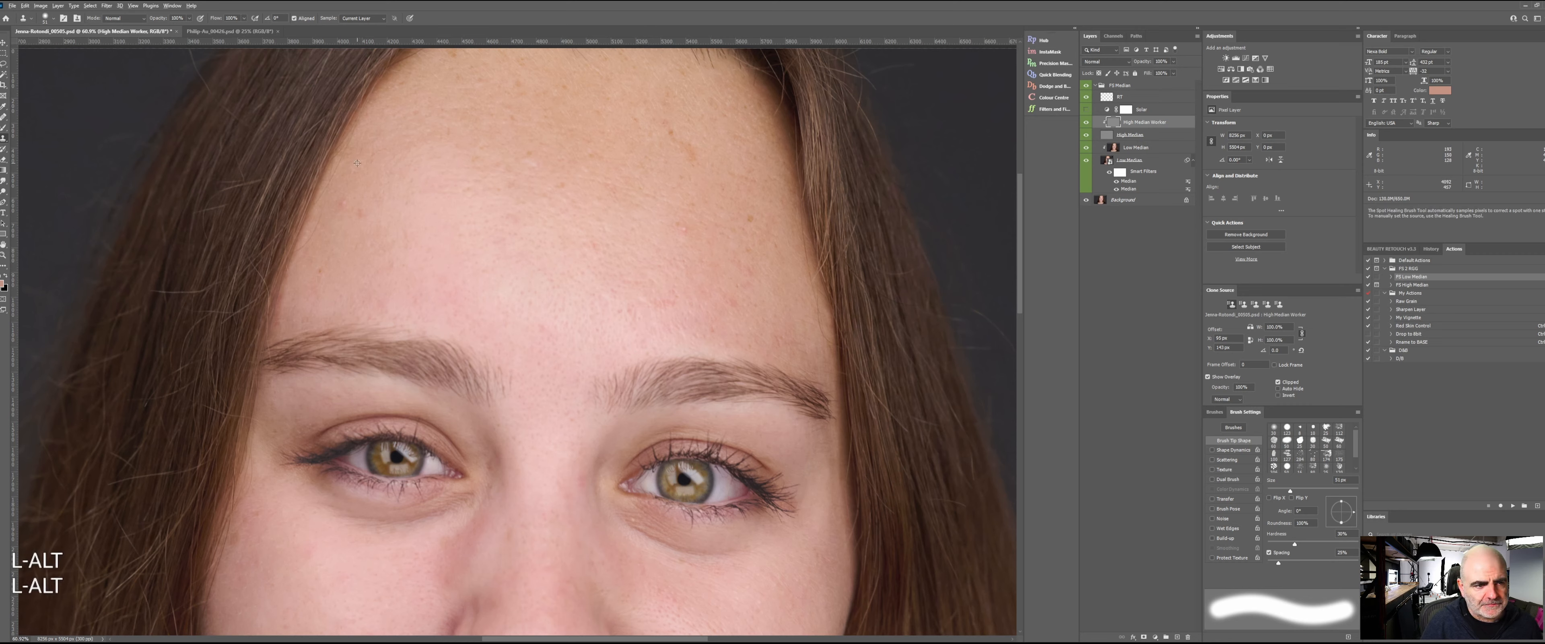
pyautogui.click(343, 205)
pyautogui.click(362, 209)
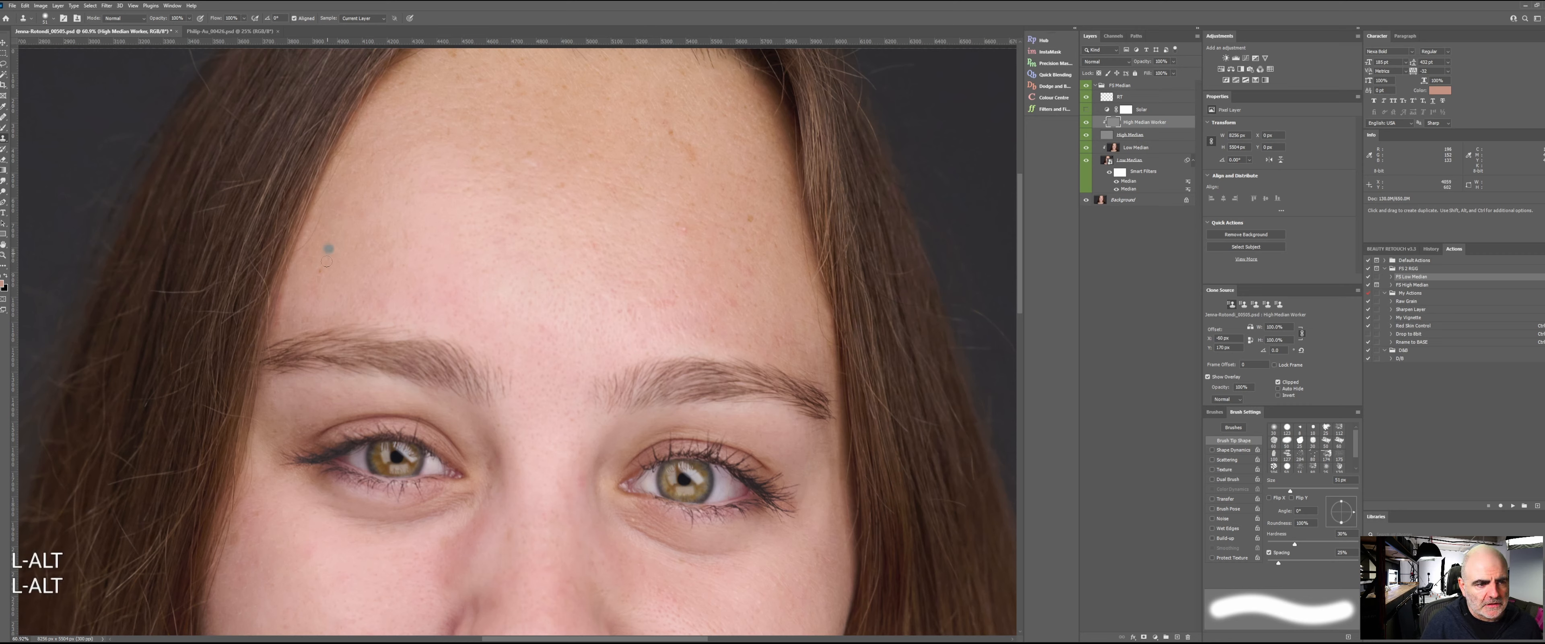
pyautogui.click(320, 272)
# - Clone clean skin over the spots on the right side of the forehead above the eyebrow
pyautogui.keyDown('alt'); pyautogui.click(747, 218); pyautogui.keyUp('alt')
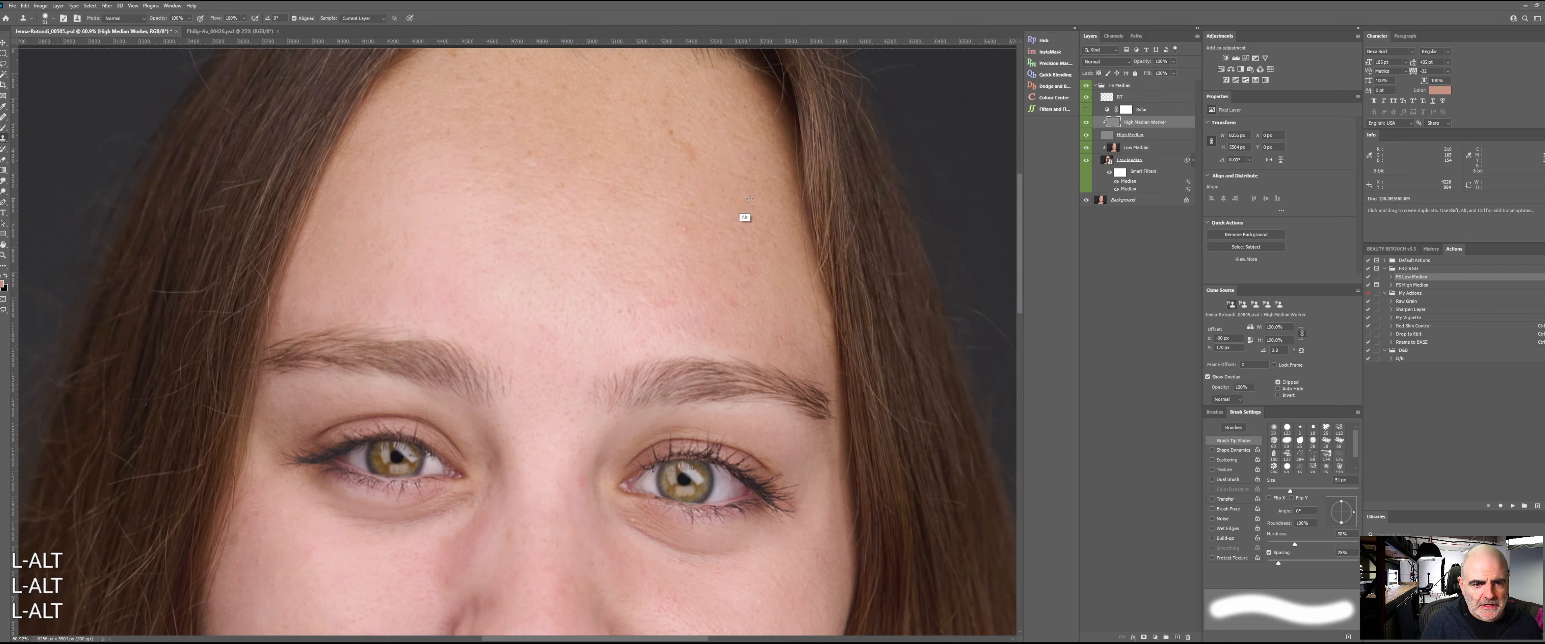
pyautogui.click(684, 225)
pyautogui.keyDown('alt'); pyautogui.click(737, 335); pyautogui.keyUp('alt')
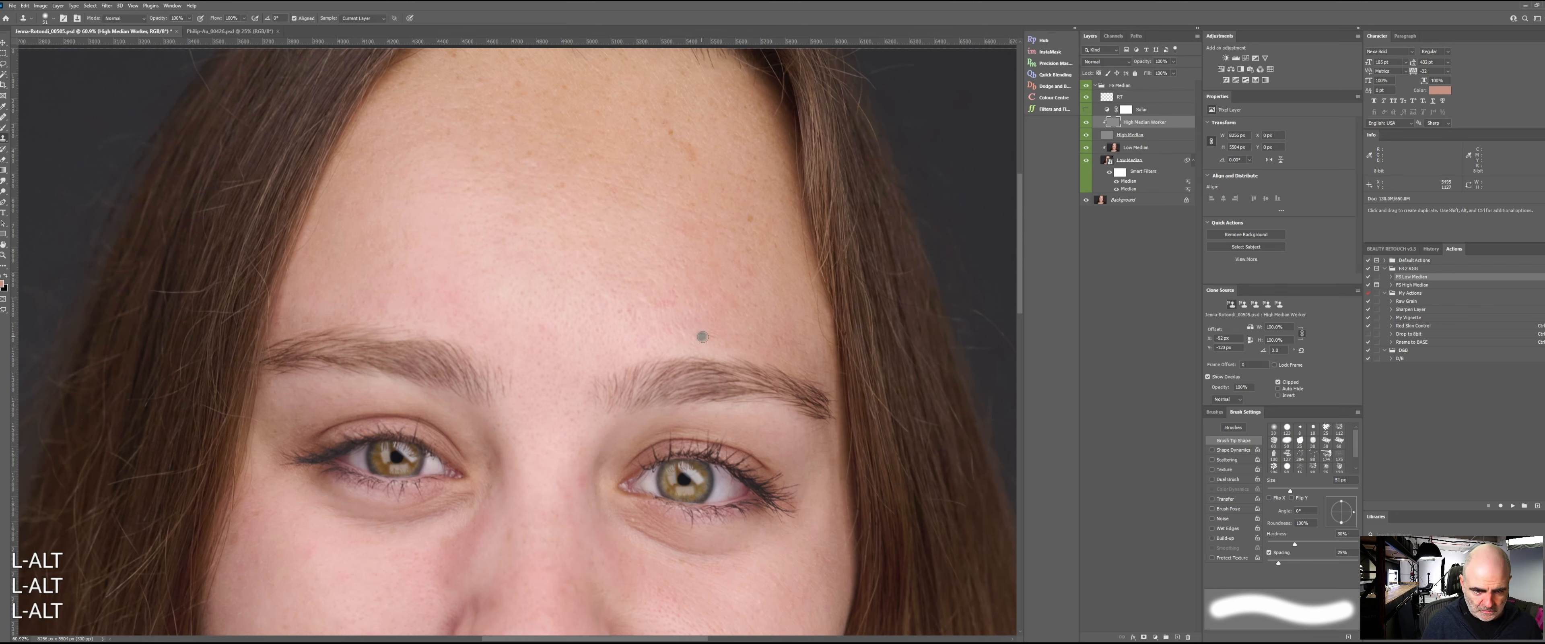
pyautogui.keyDown('alt'); pyautogui.click(694, 274); pyautogui.keyUp('alt')
pyautogui.click(707, 333)
pyautogui.keyDown('alt'); pyautogui.click(647, 273); pyautogui.keyUp('alt')
pyautogui.moveTo(656, 310); pyautogui.dragTo(634, 308)
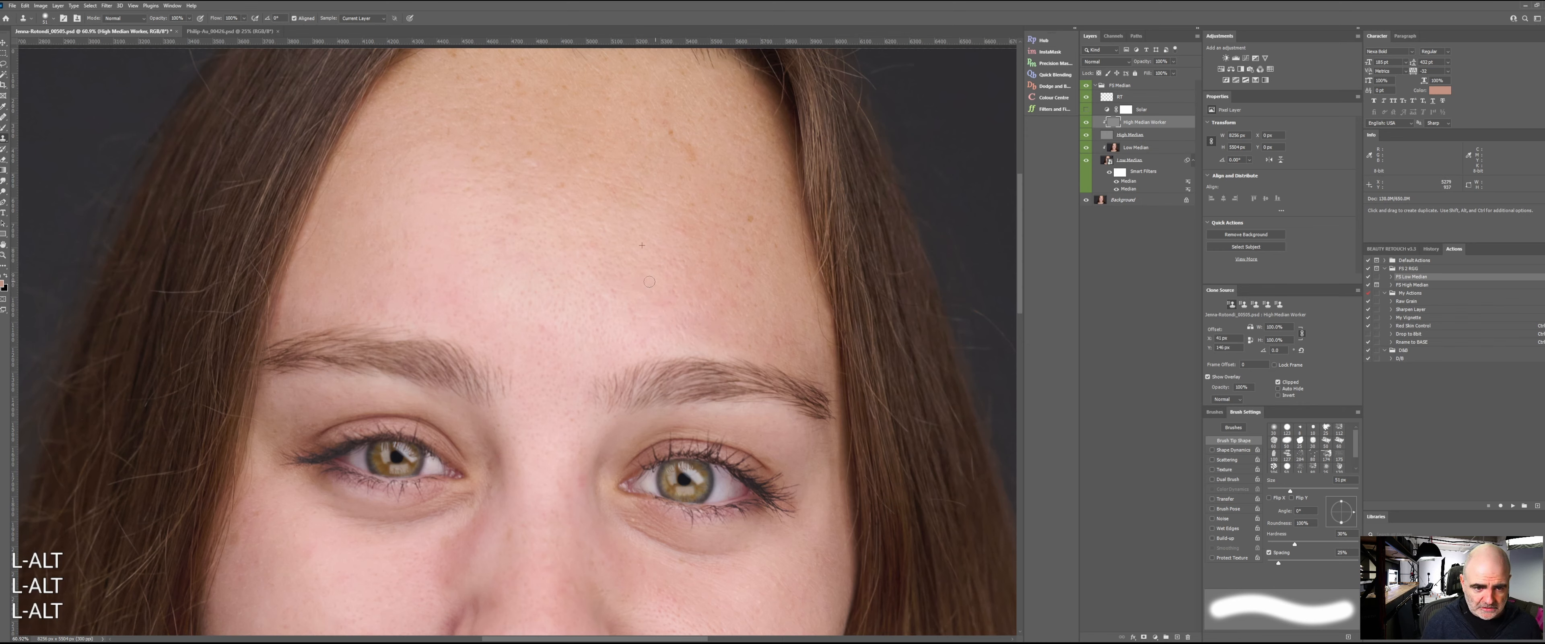
# - Clean the marks on the upper forehead toward the right hairline with the Clone Stamp
pyautogui.keyDown('alt'); pyautogui.click(582, 162); pyautogui.keyUp('alt')
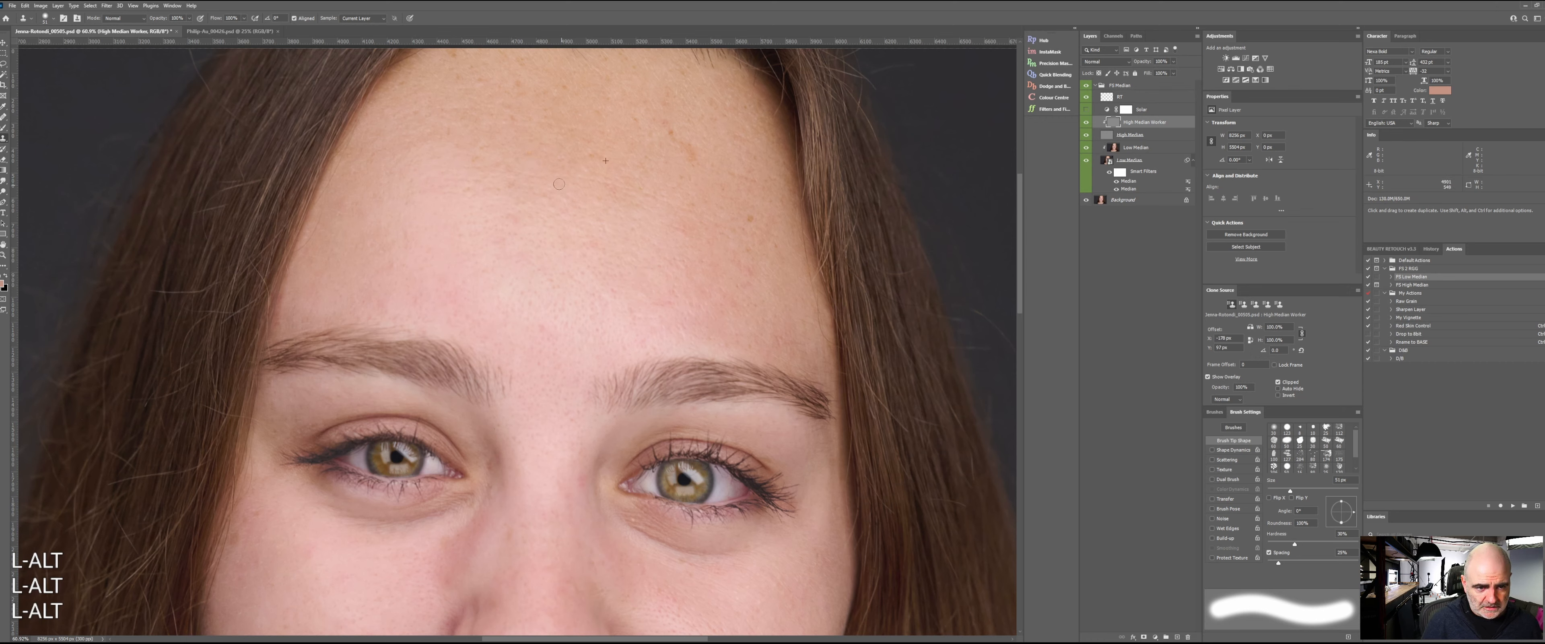
pyautogui.keyDown('alt'); pyautogui.click(669, 197); pyautogui.keyUp('alt')
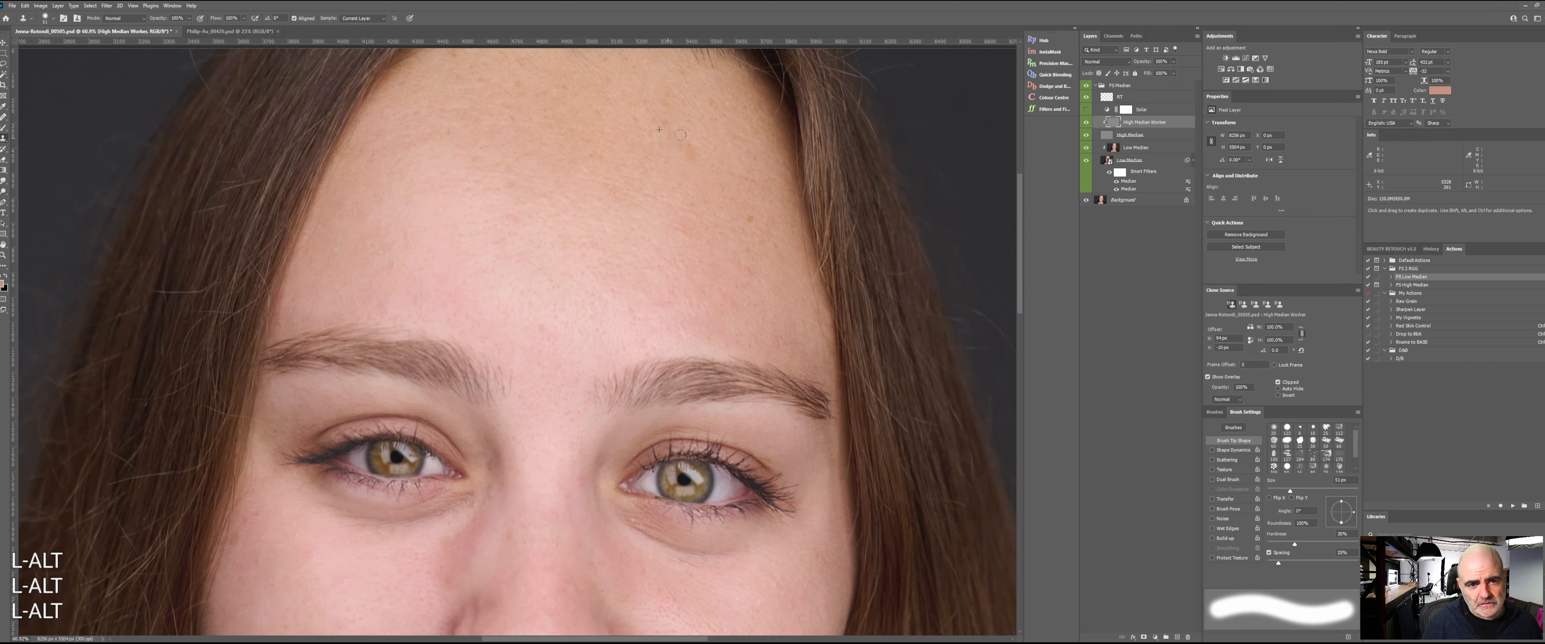
pyautogui.keyDown('alt'); pyautogui.click(711, 140); pyautogui.keyUp('alt')
pyautogui.keyDown('alt'); pyautogui.click(739, 214); pyautogui.keyUp('alt')
# - Blend out the discoloured spots on the chin and jaw on the Low Median working layer with a smaller Mixer Brush
pyautogui.moveTo(650, 182); pyautogui.dragTo(689, 123)
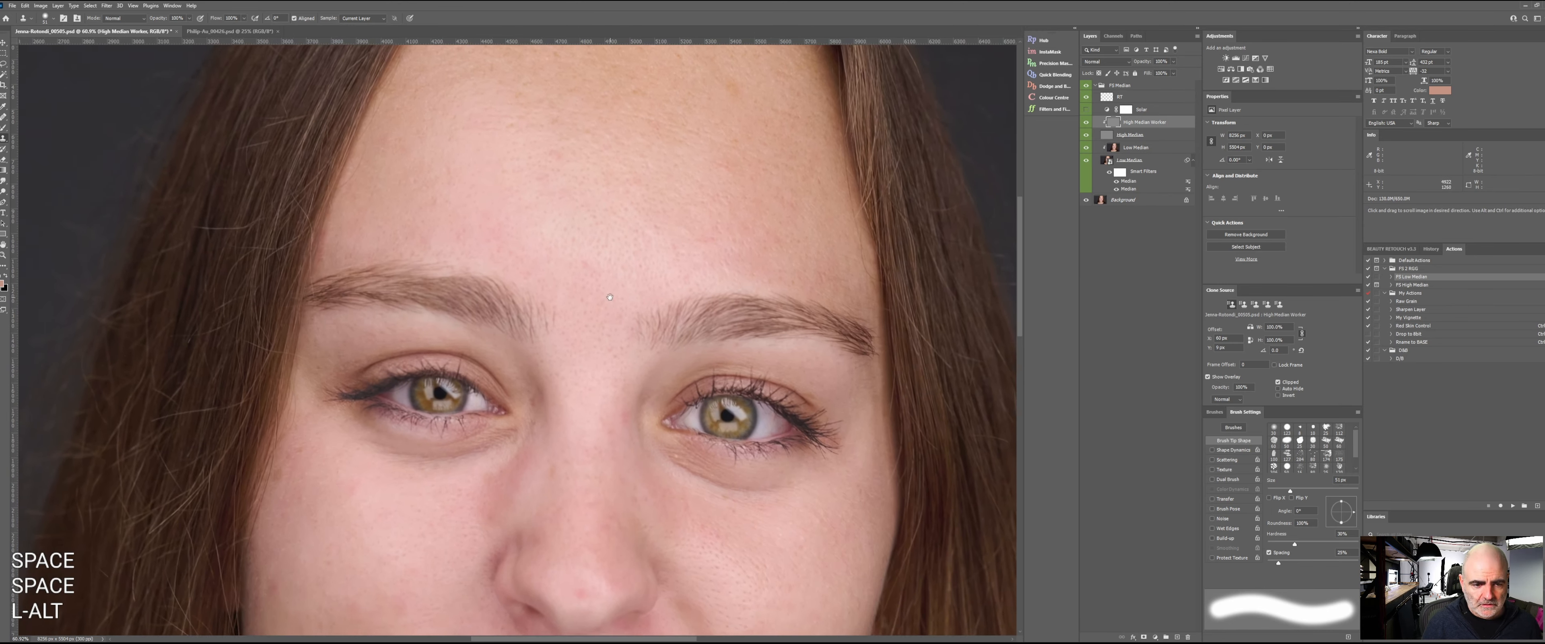
pyautogui.moveTo(586, 579); pyautogui.dragTo(659, 50)
pyautogui.click(1127, 149)
pyautogui.press('w')
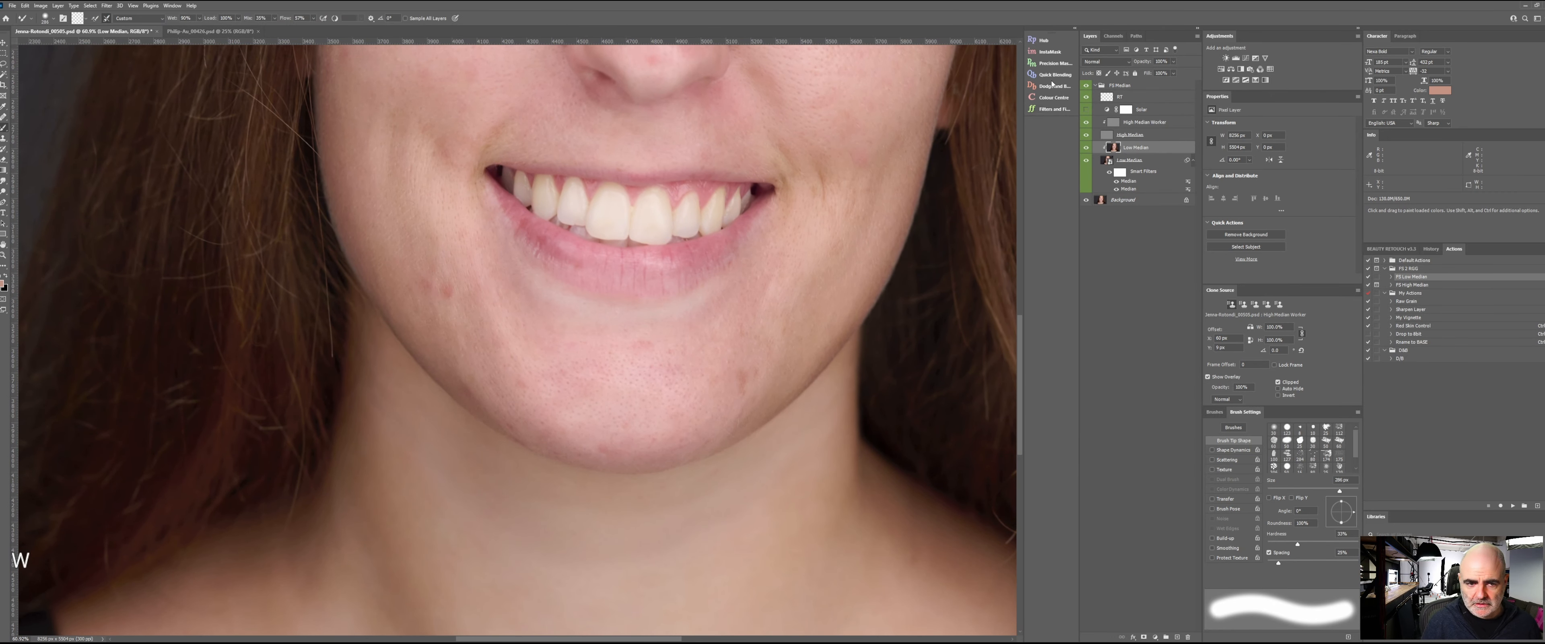
pyautogui.press('[')
pyautogui.press('[')
pyautogui.press('[')
pyautogui.press('[')
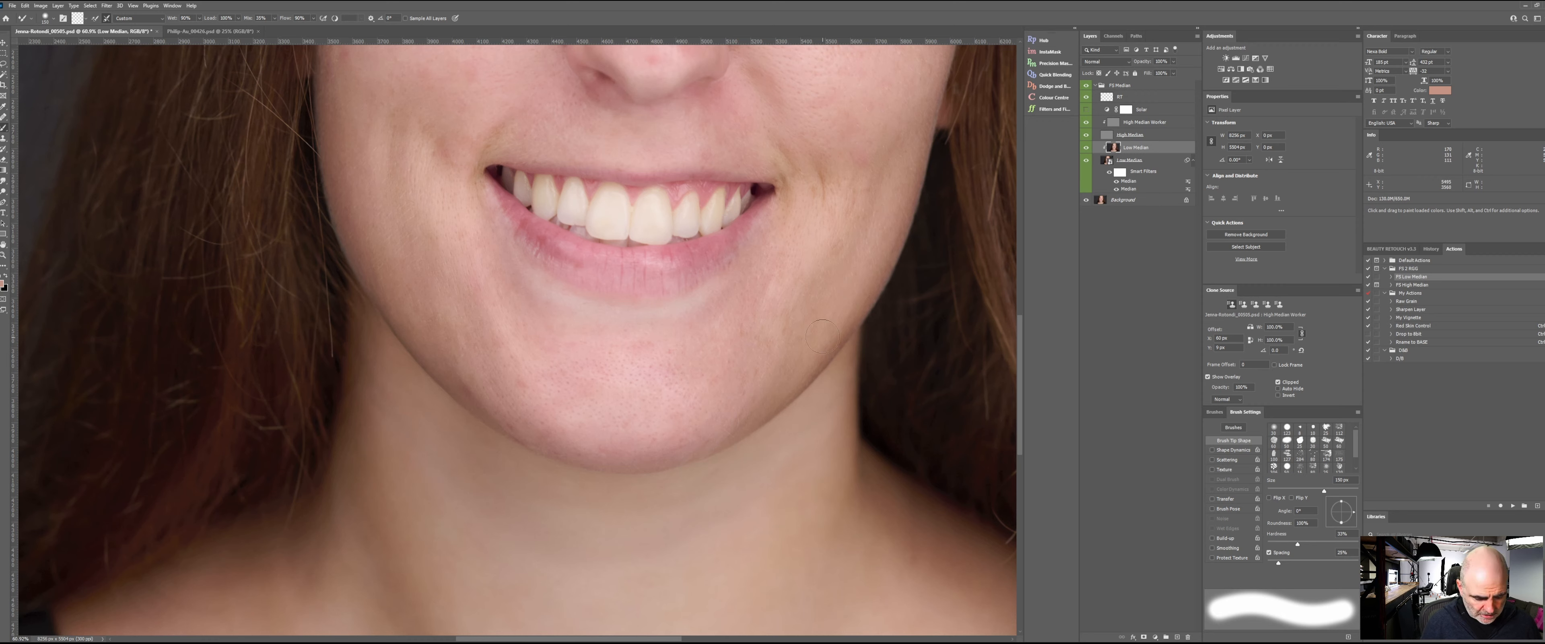
# - Switch to the regular Brush, reduce its size and sample a skin tone from the right lower cheek
pyautogui.press('b')
pyautogui.rightClick(794, 354)
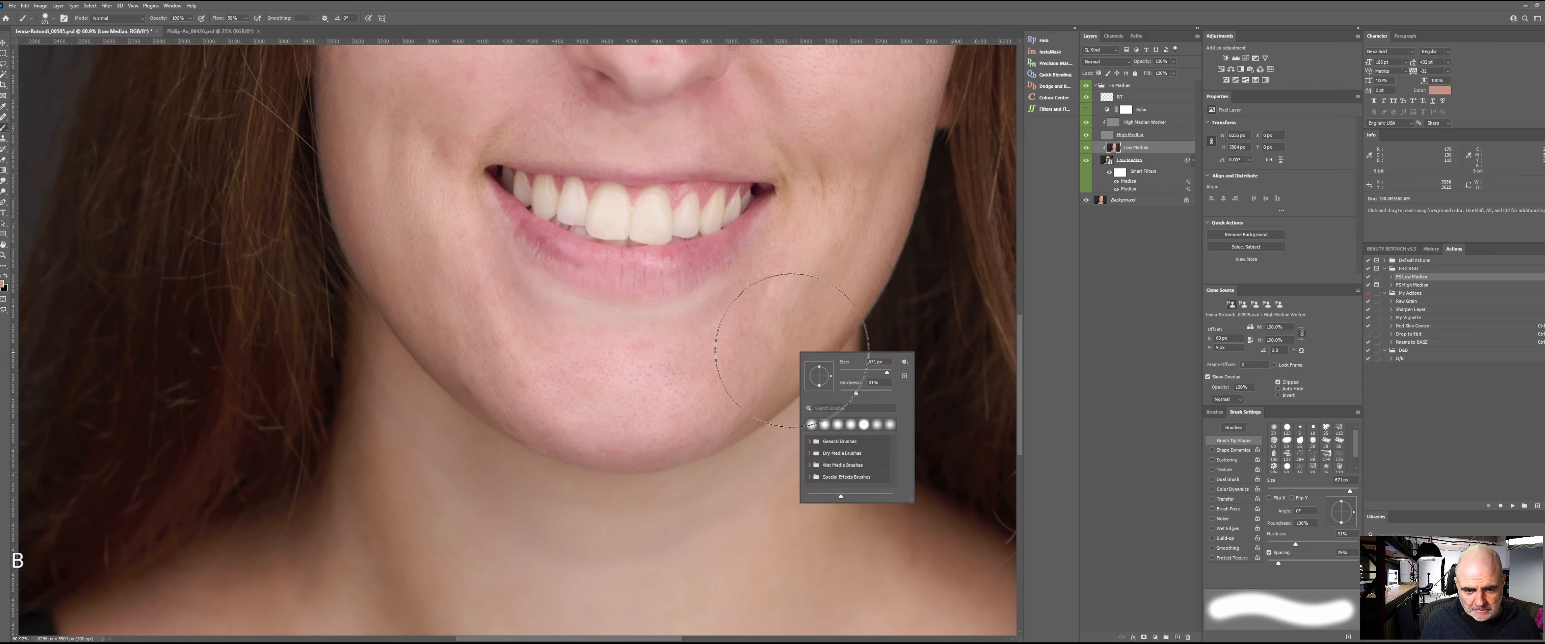
pyautogui.press('Escape')
pyautogui.moveTo(792, 334)
pyautogui.mouseDown()
pyautogui.moveTo(690, 329)
pyautogui.moveTo(790, 346)
pyautogui.mouseUp()
pyautogui.keyDown('alt'); pyautogui.click(799, 355); pyautogui.keyUp('alt')
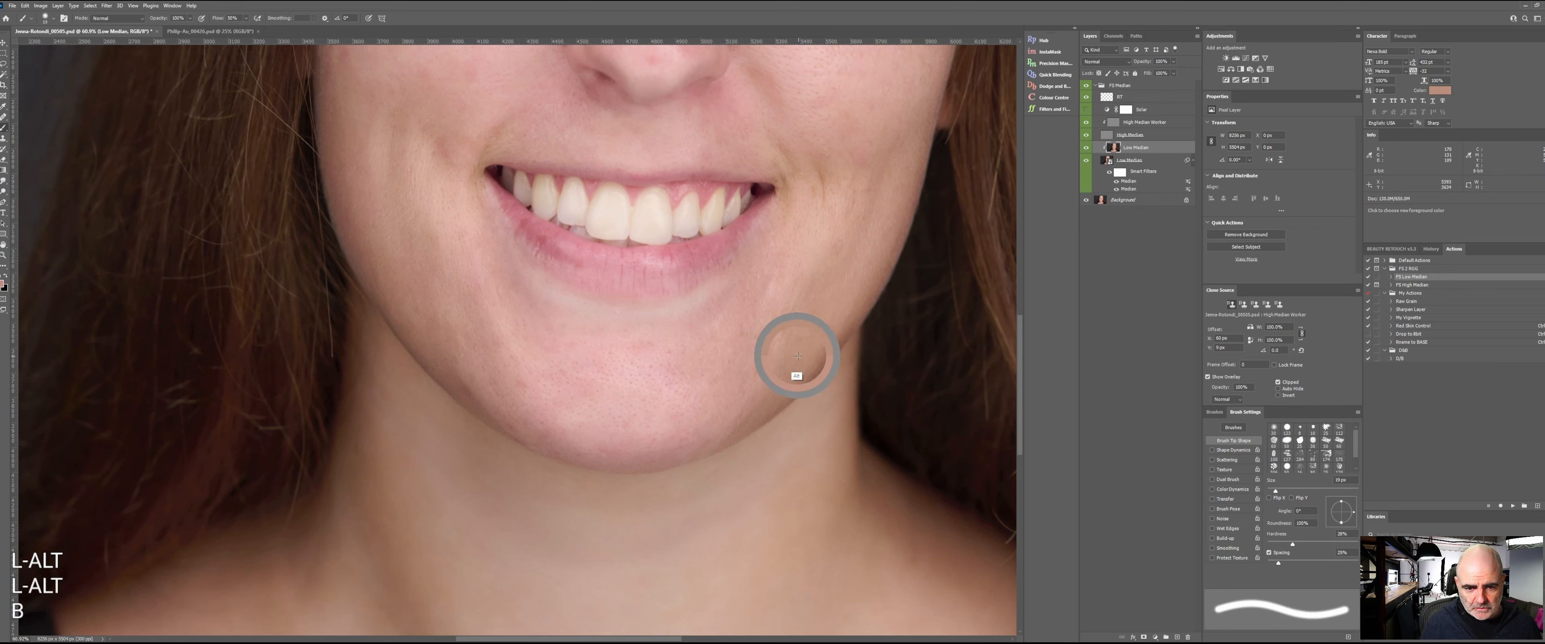
pyautogui.keyDown('alt'); pyautogui.click(792, 310); pyautogui.keyUp('alt')
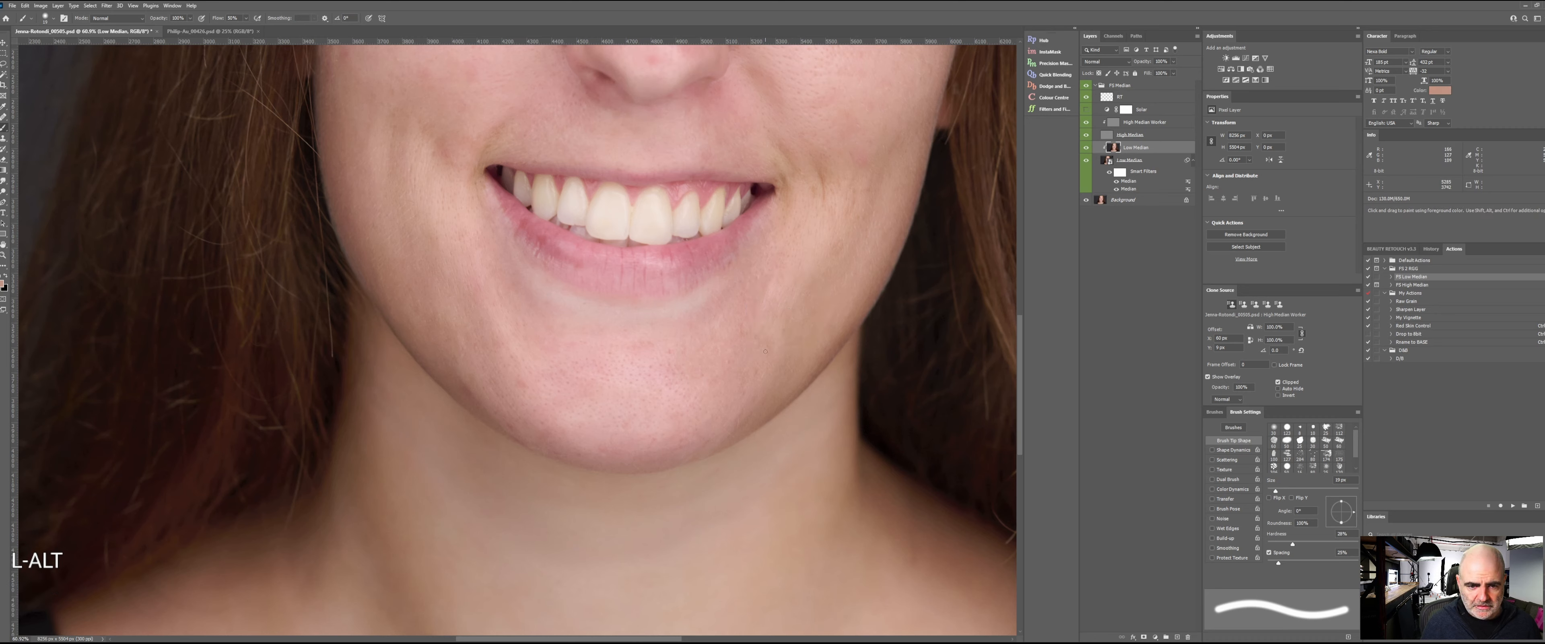
# - Enlarge the brush, set its painting mode to Color and lower its flow for subtle tinting of the chin
pyautogui.moveTo(678, 383); pyautogui.dragTo(701, 383)
pyautogui.click(114, 18)
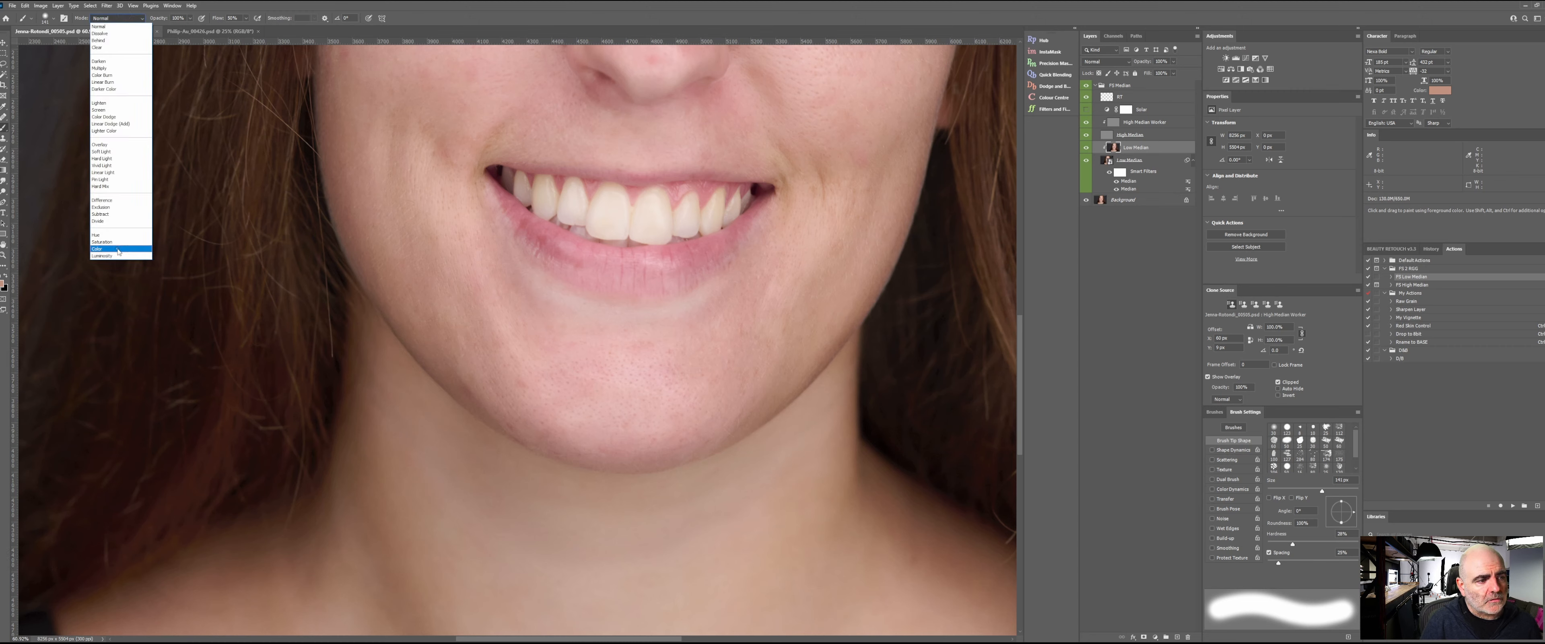
pyautogui.click(96, 249)
pyautogui.moveTo(685, 429); pyautogui.dragTo(709, 430)
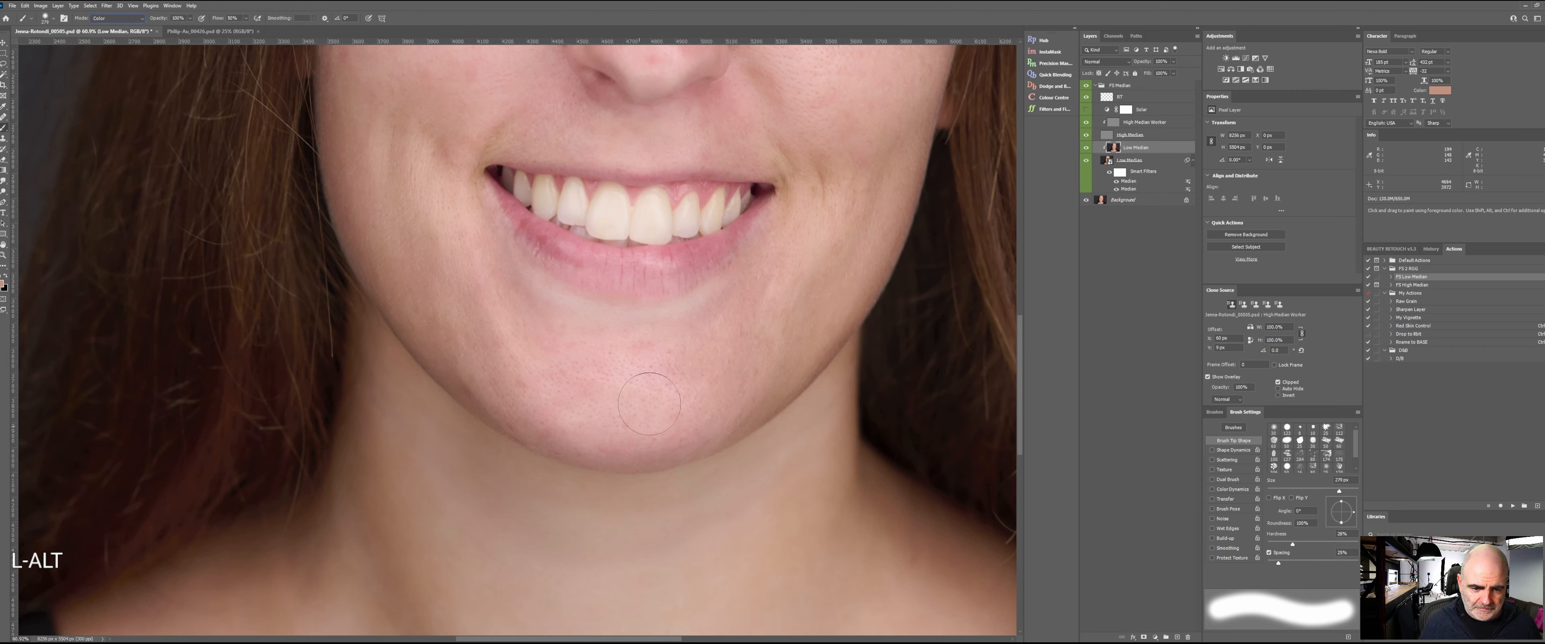
pyautogui.moveTo(213, 21); pyautogui.dragTo(204, 22)
pyautogui.hotkey('shift', '1')
pyautogui.hotkey('shift', '2')
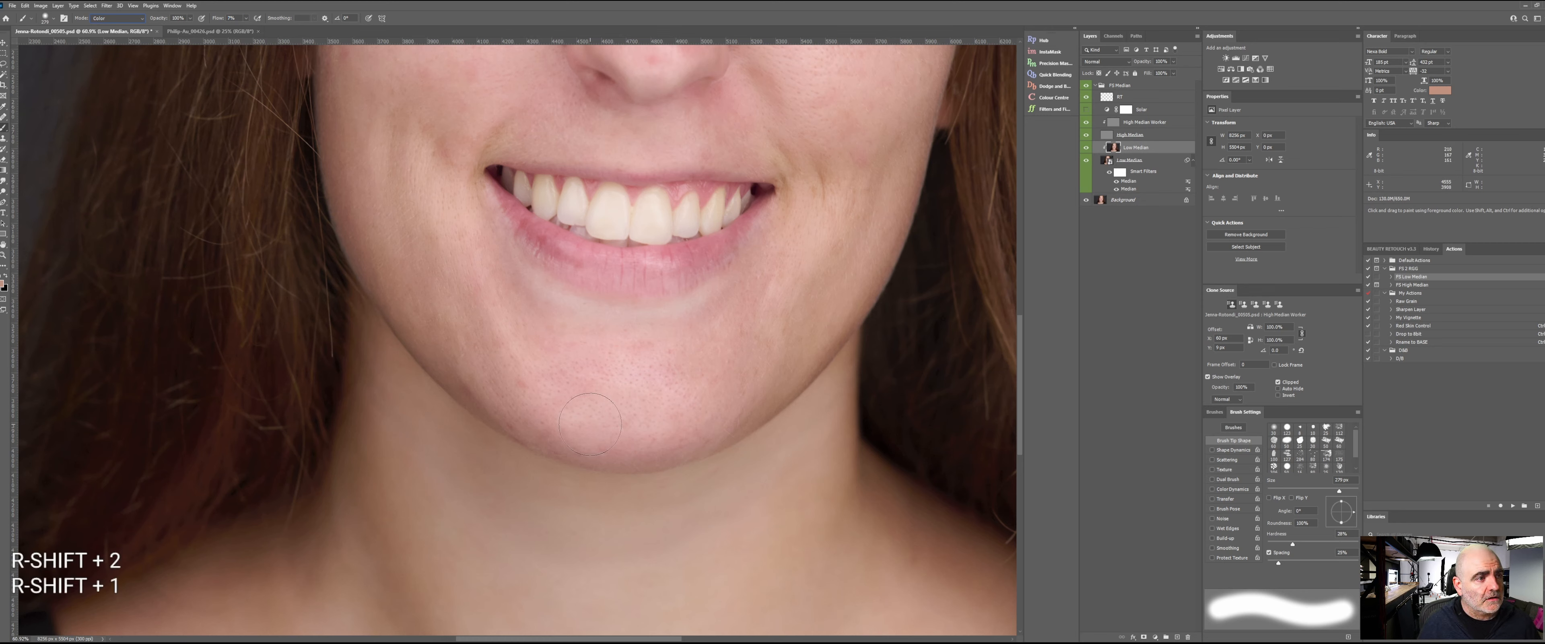
# - Set the Color-mode brush's flow to 10%
pyautogui.hotkey('shift', '1')
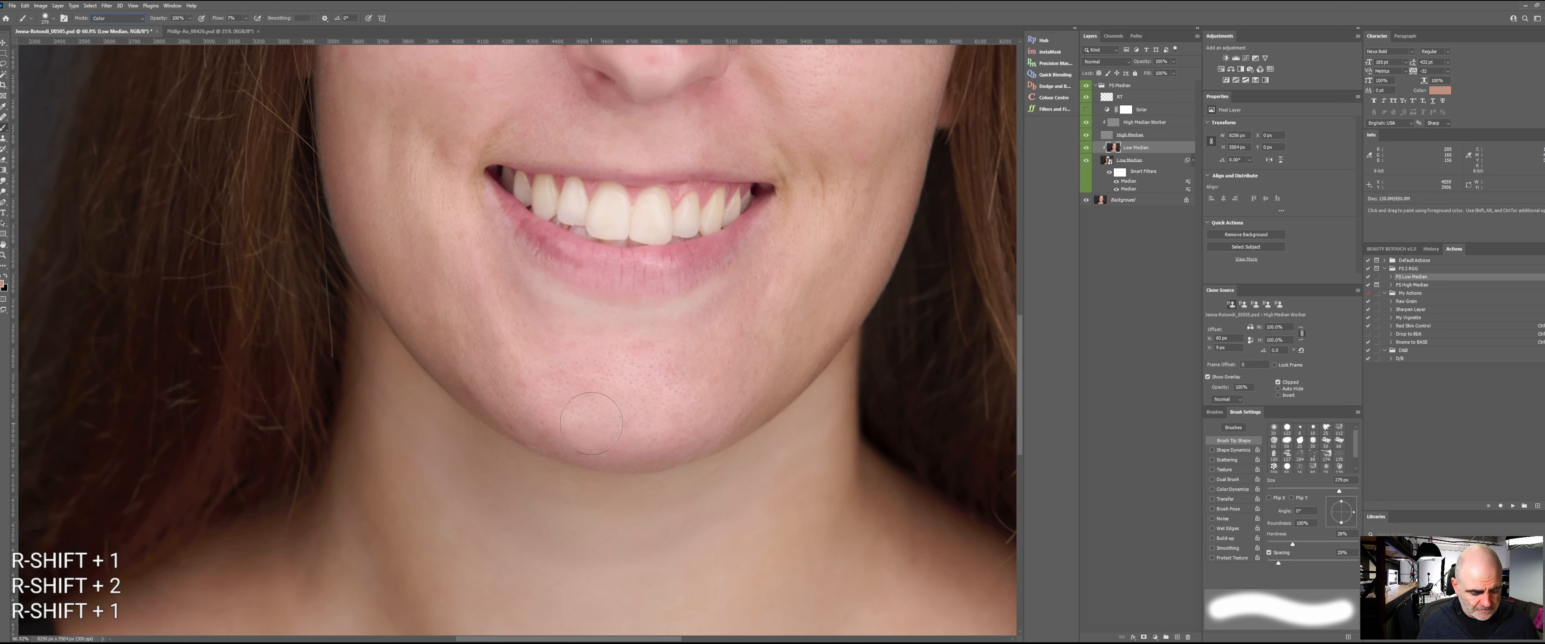
pyautogui.hotkey('shift', '0')
pyautogui.hotkey('shift', '5')
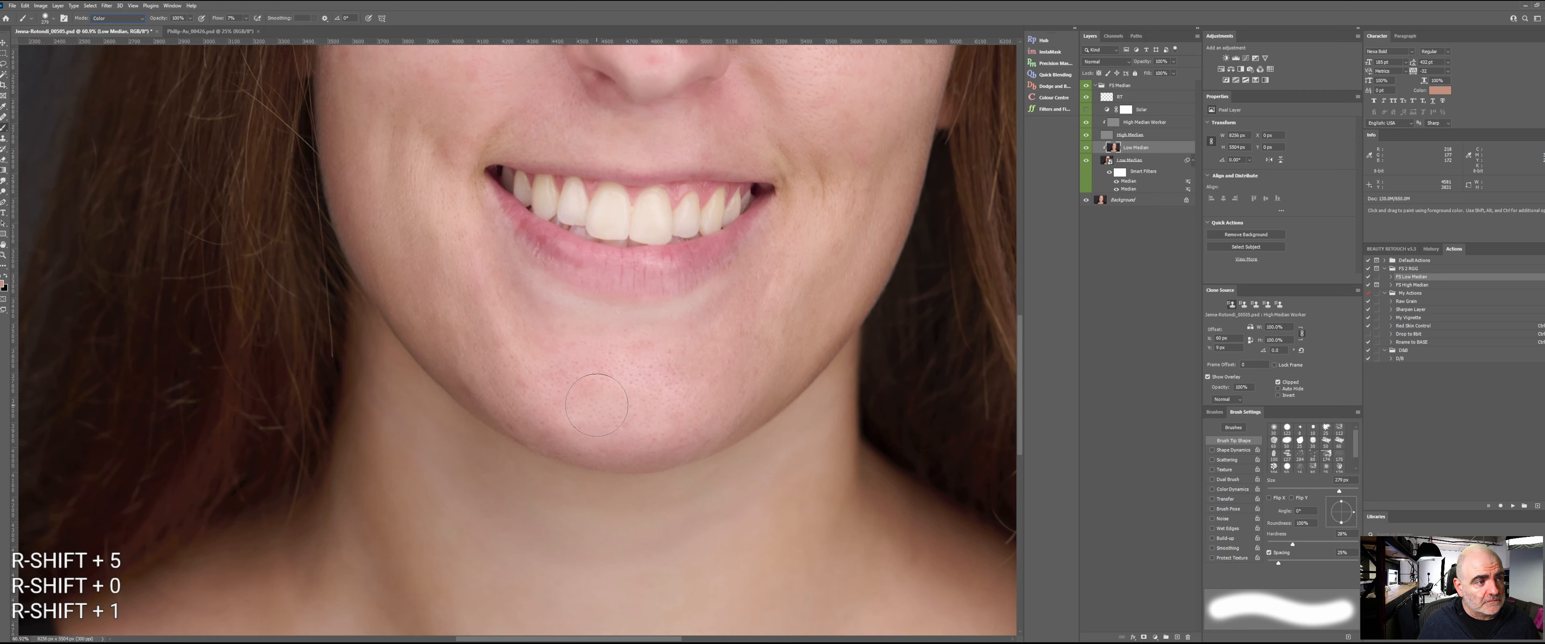
pyautogui.hotkey('shift', '2')
pyautogui.hotkey('shift', '5')
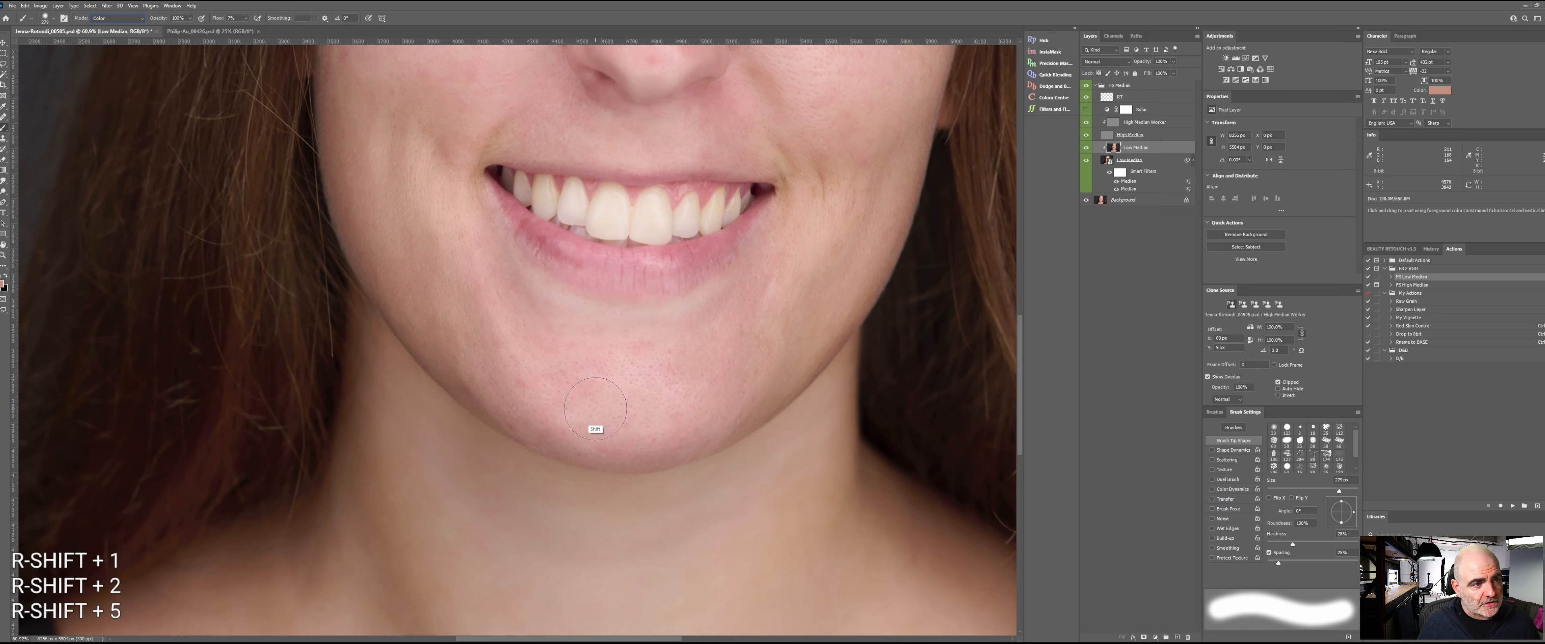
pyautogui.click(237, 19)
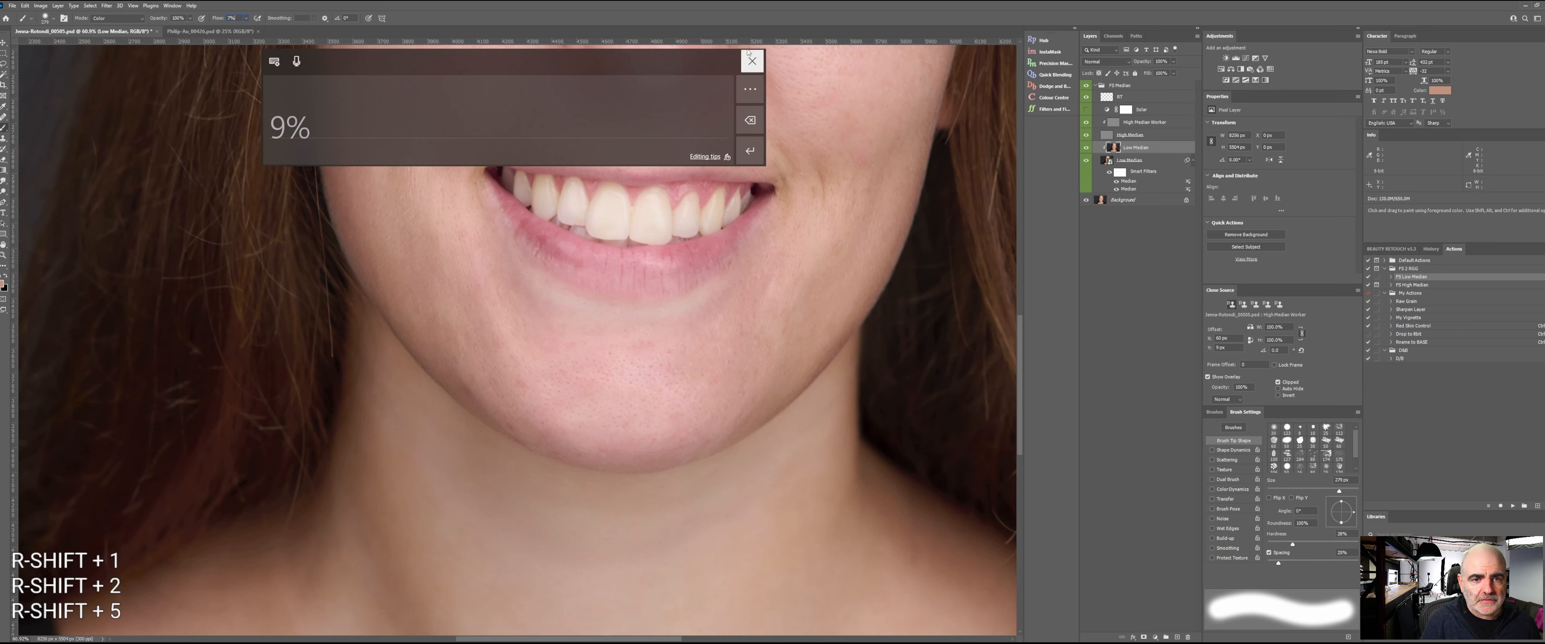
pyautogui.click(752, 61)
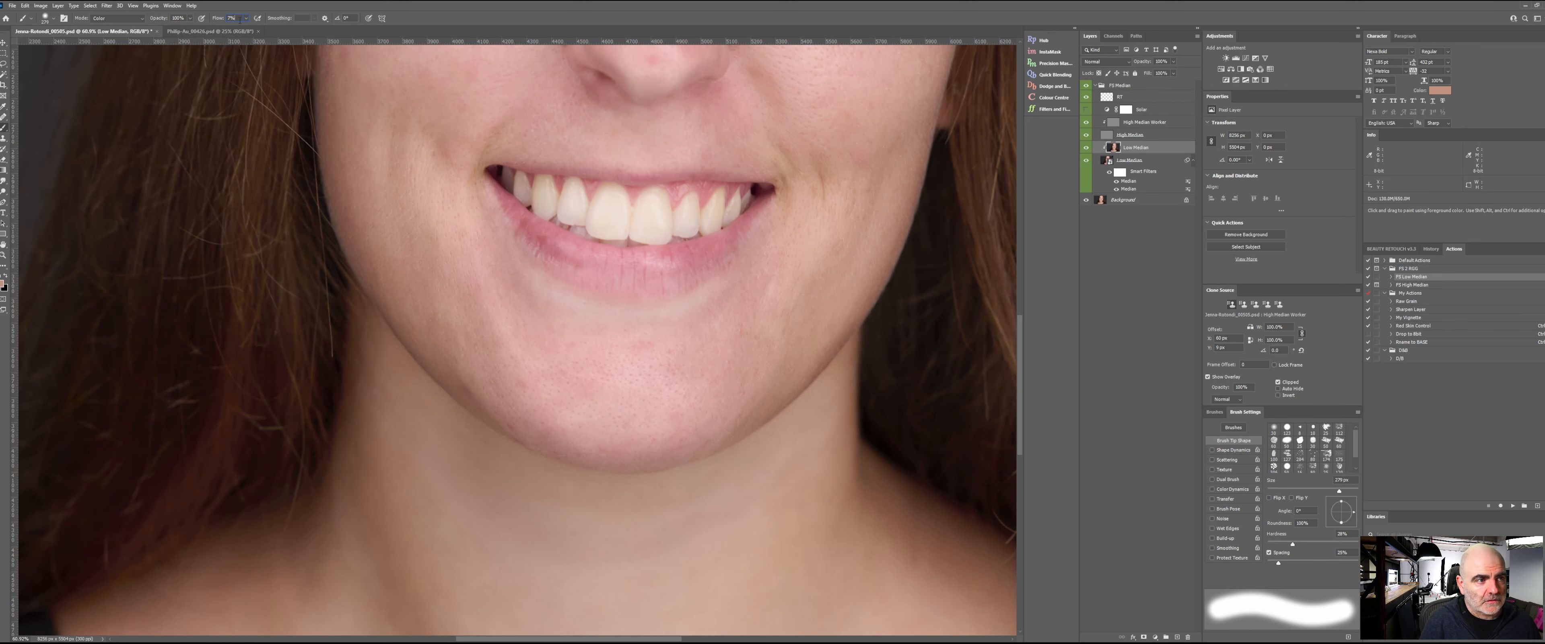
pyautogui.write('10')
pyautogui.press('Return')
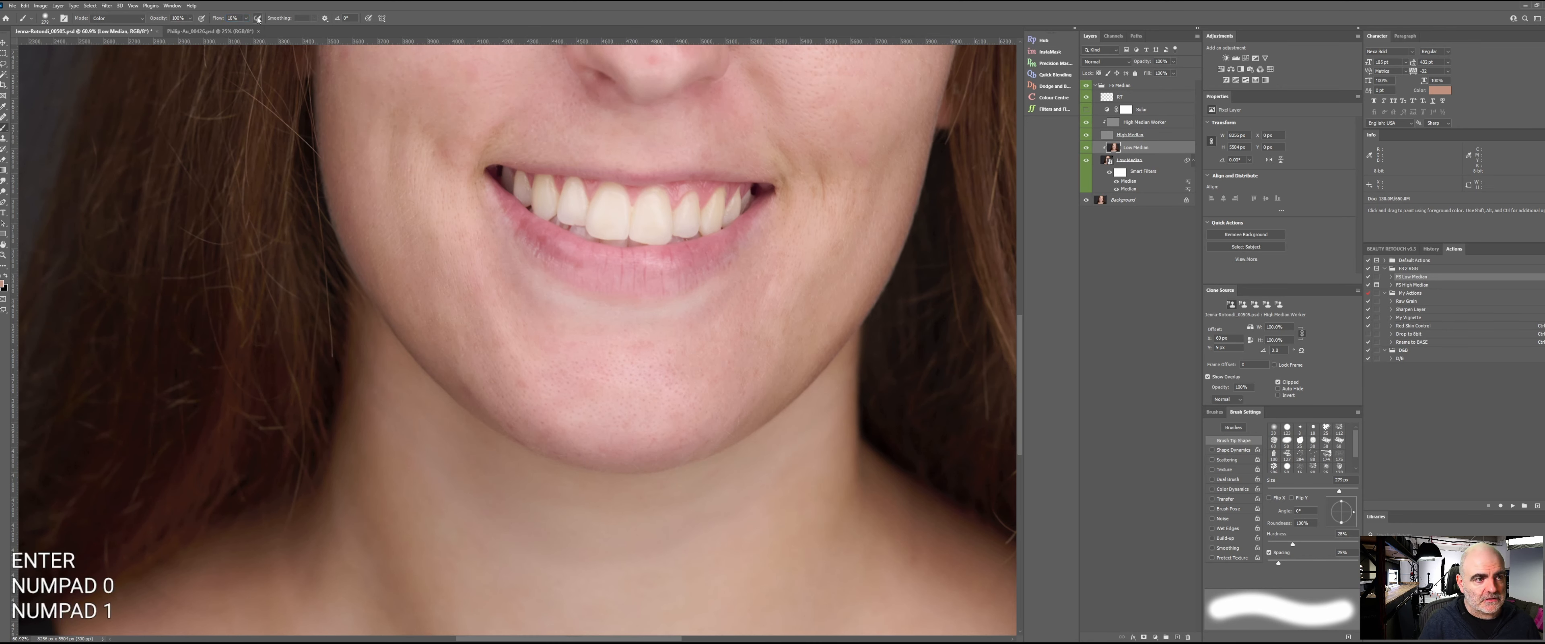
# - Tint the reddish chin with the Color-mode brush, adjusting the brush size to fit the area
pyautogui.moveTo(624, 384)
pyautogui.mouseDown()
pyautogui.moveTo(546, 443)
pyautogui.moveTo(589, 414)
pyautogui.mouseUp()
pyautogui.rightClick(566, 413)
pyautogui.keyDown('alt'); pyautogui.rightClick(575, 401); pyautogui.keyUp('alt')
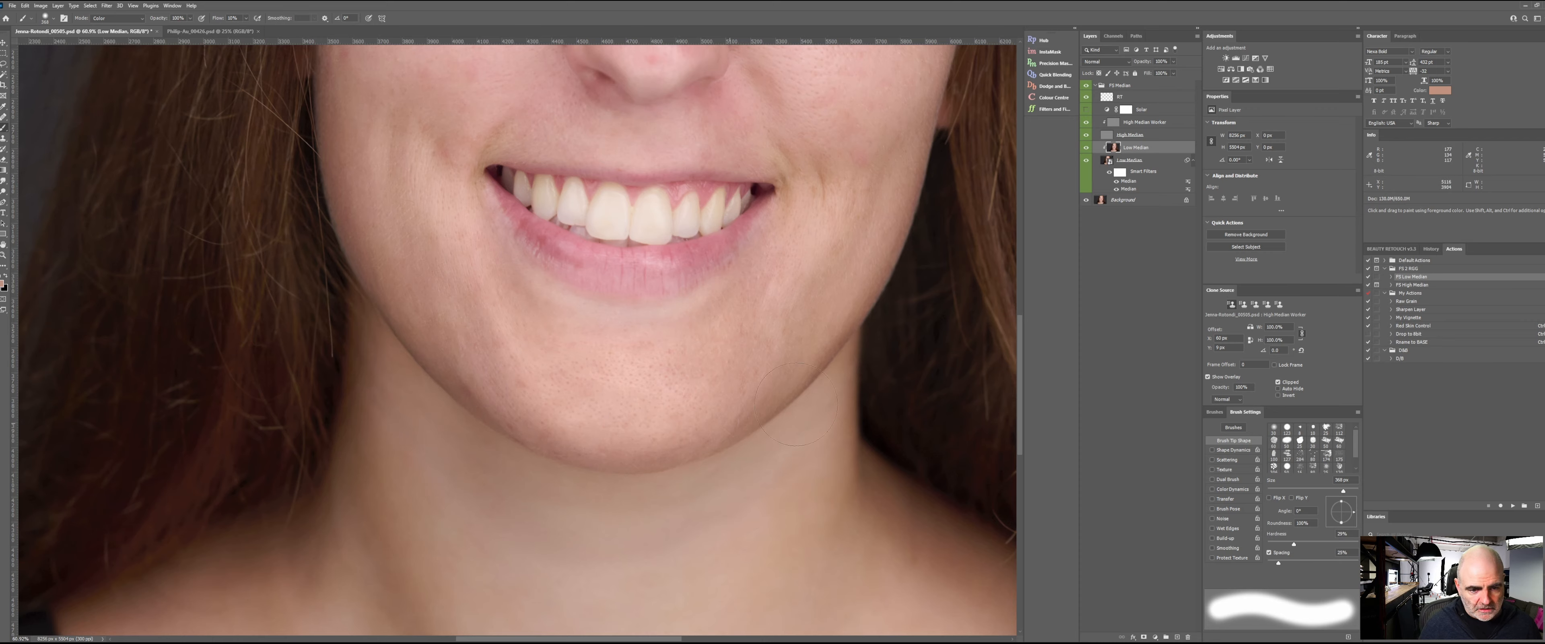
# - Sample nearby cheek tones and even the colour beside the smile line and mouth corners with the Color-mode brush
pyautogui.press('space')
pyautogui.moveTo(786, 408); pyautogui.dragTo(737, 526)
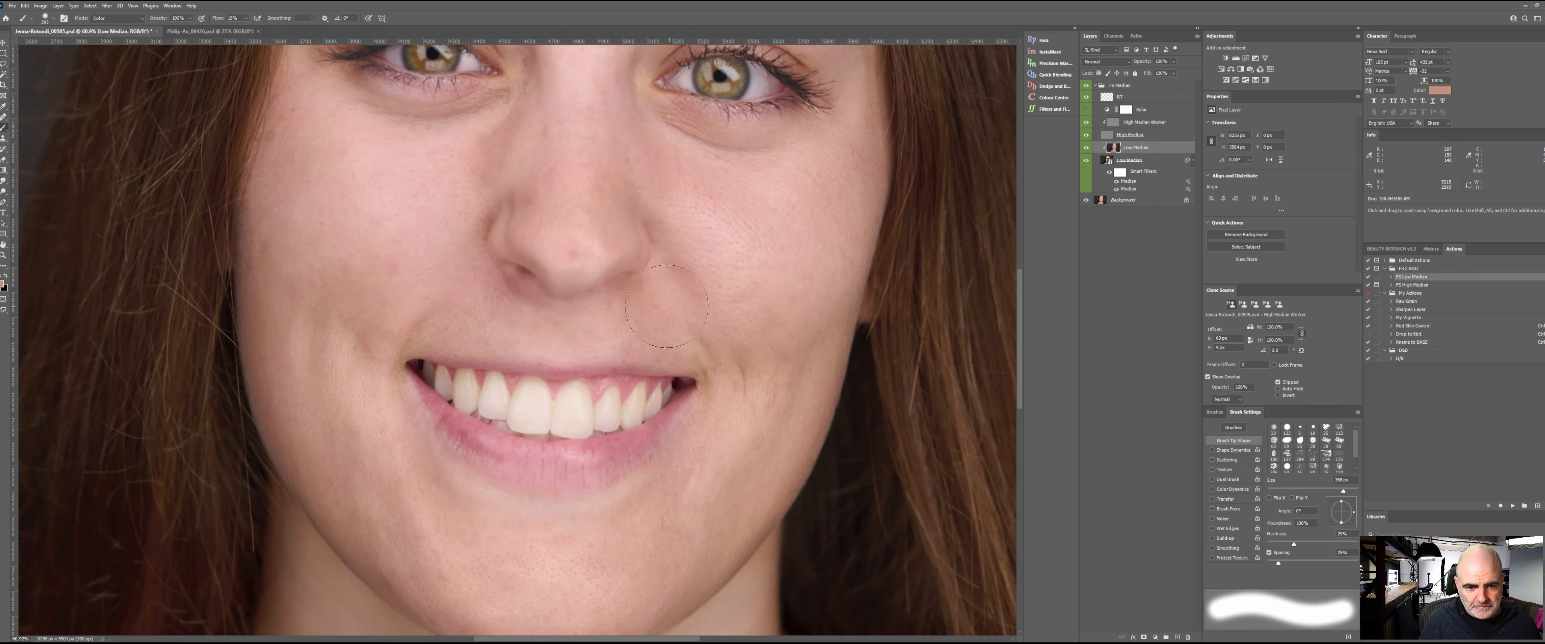
pyautogui.keyDown('alt'); pyautogui.click(803, 354); pyautogui.keyUp('alt')
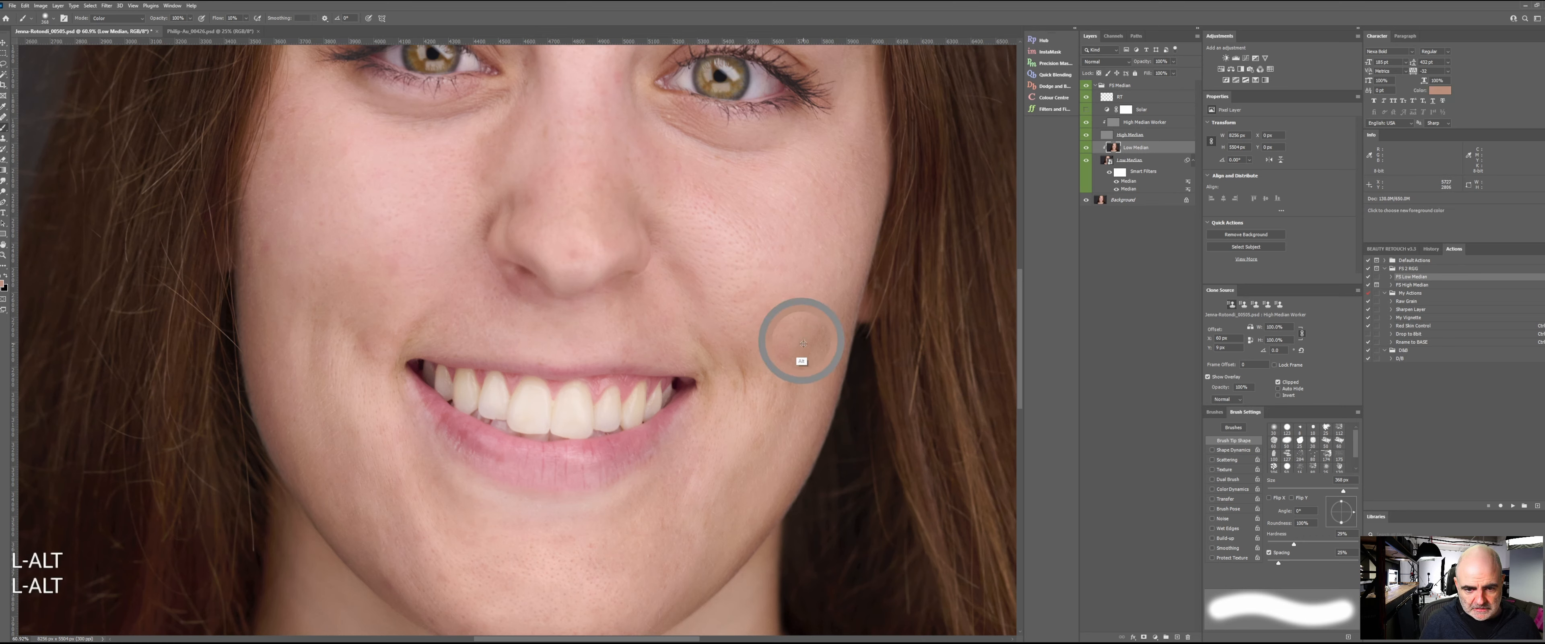
pyautogui.moveTo(790, 355); pyautogui.dragTo(755, 357)
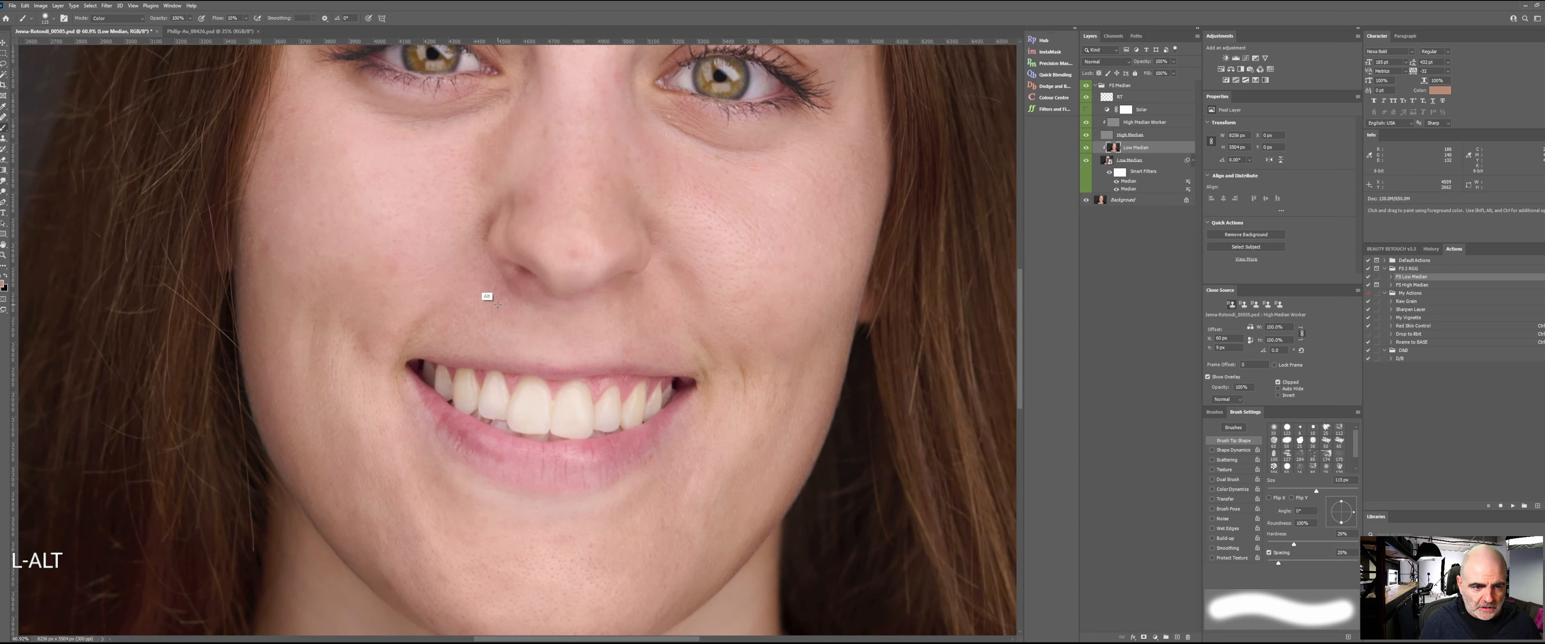
pyautogui.keyDown('alt'); pyautogui.click(475, 252); pyautogui.keyUp('alt')
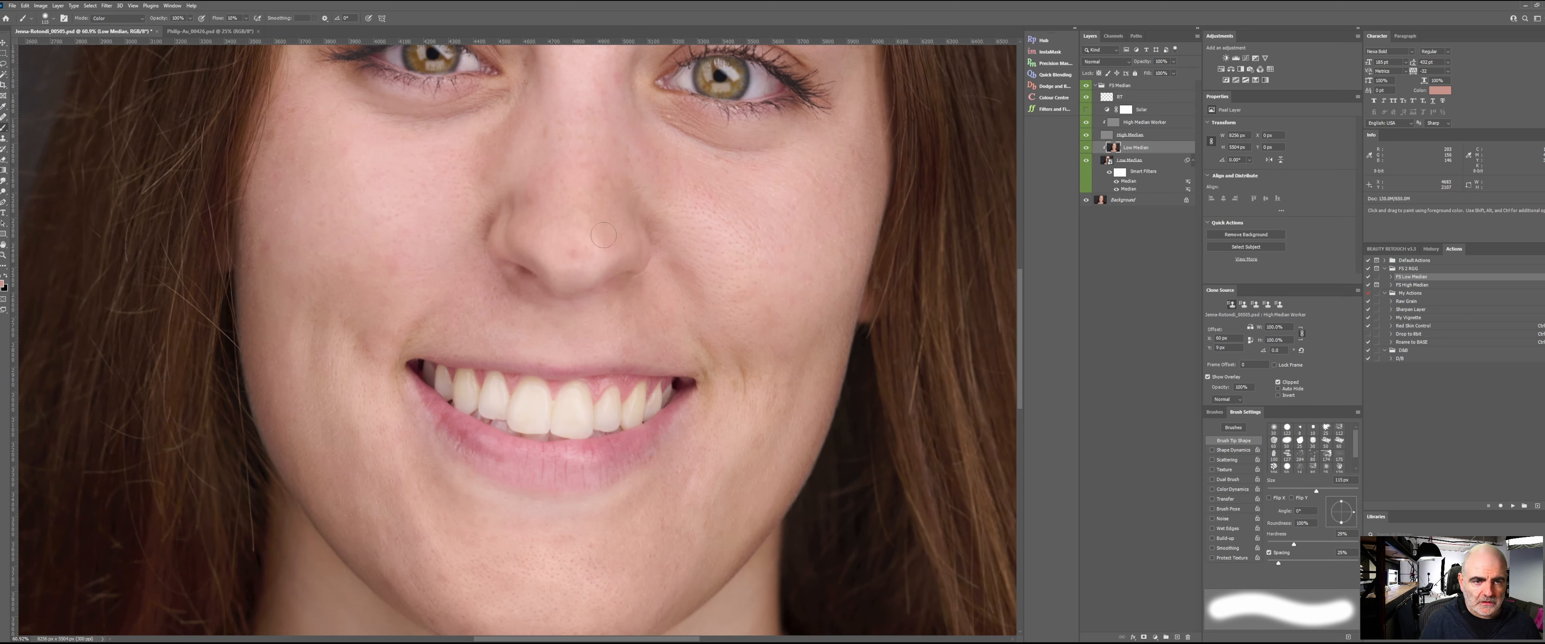
# - Blend the tones around the nose, smile line and right cheek with the Mixer Brush, resizing it as needed
pyautogui.press('w')
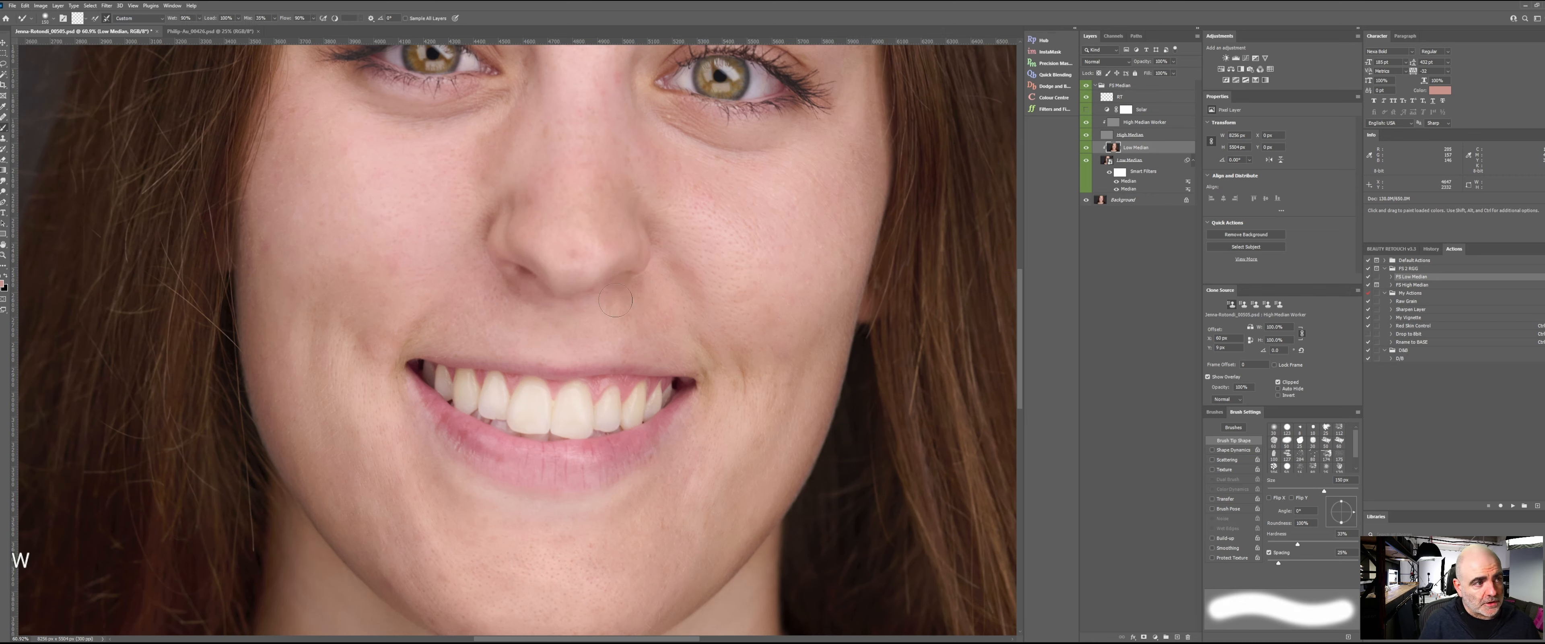
pyautogui.keyDown('alt'); pyautogui.rightClick(694, 370); pyautogui.keyUp('alt')
pyautogui.keyDown('alt'); pyautogui.rightClick(654, 318); pyautogui.keyUp('alt')
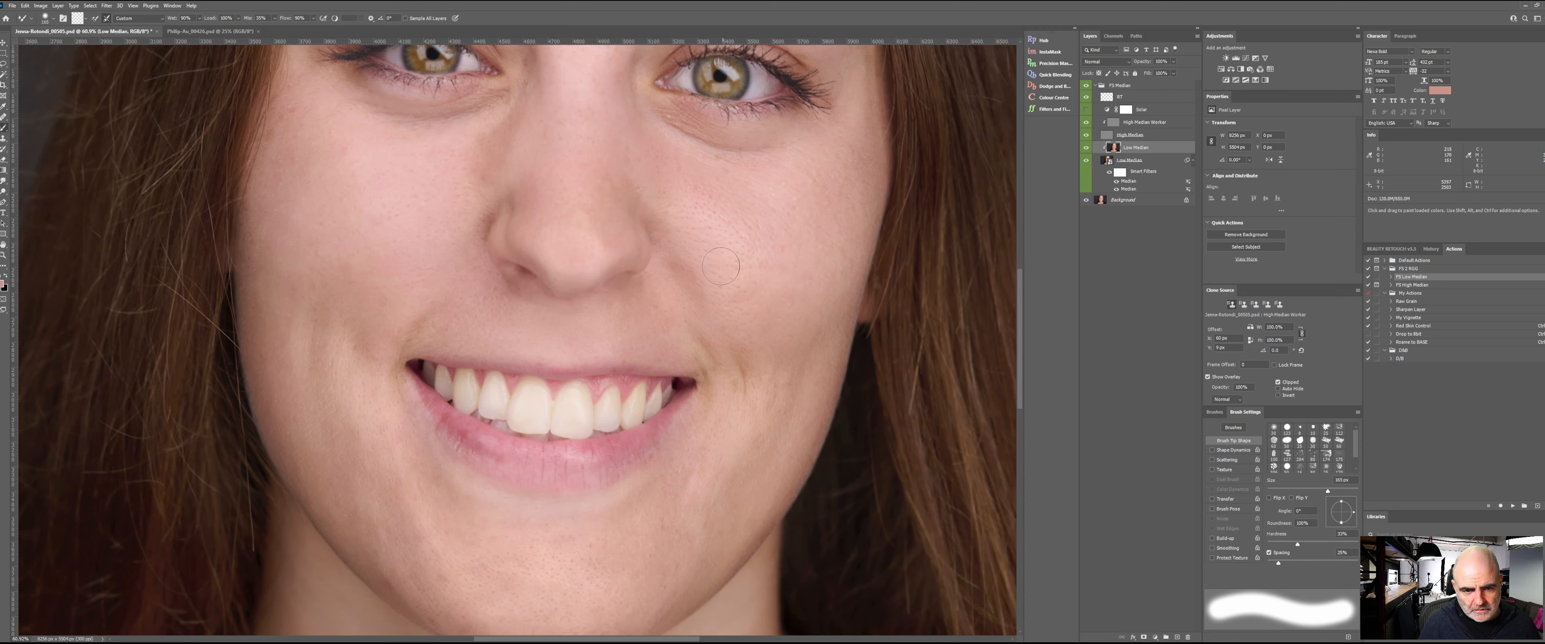
pyautogui.keyDown('alt'); pyautogui.click(782, 295); pyautogui.keyUp('alt')
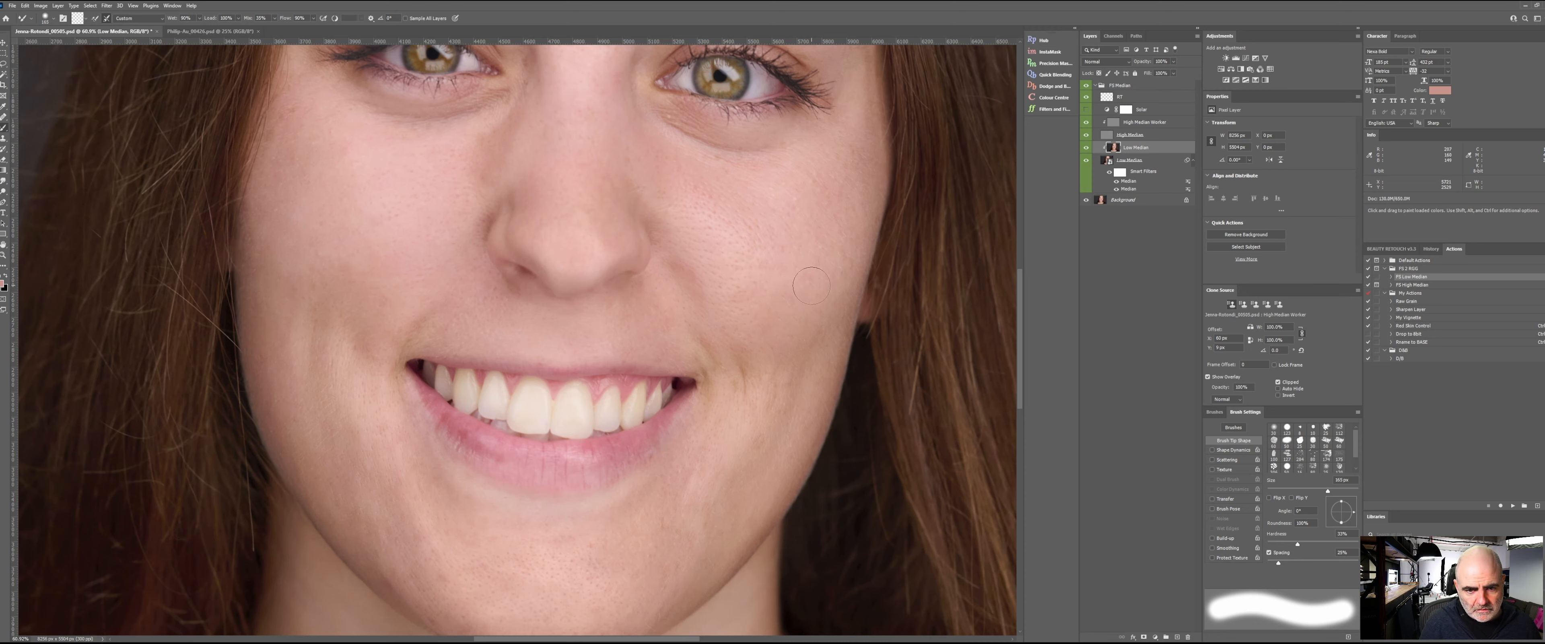
# - Smooth the broader tones of the chin, jaw and forehead with a larger Mixer Brush, working with the whole face in view
pyautogui.press('z')
pyautogui.press('z')
pyautogui.moveTo(683, 296)
pyautogui.mouseDown()
pyautogui.moveTo(610, 303)
pyautogui.moveTo(565, 334)
pyautogui.mouseUp()
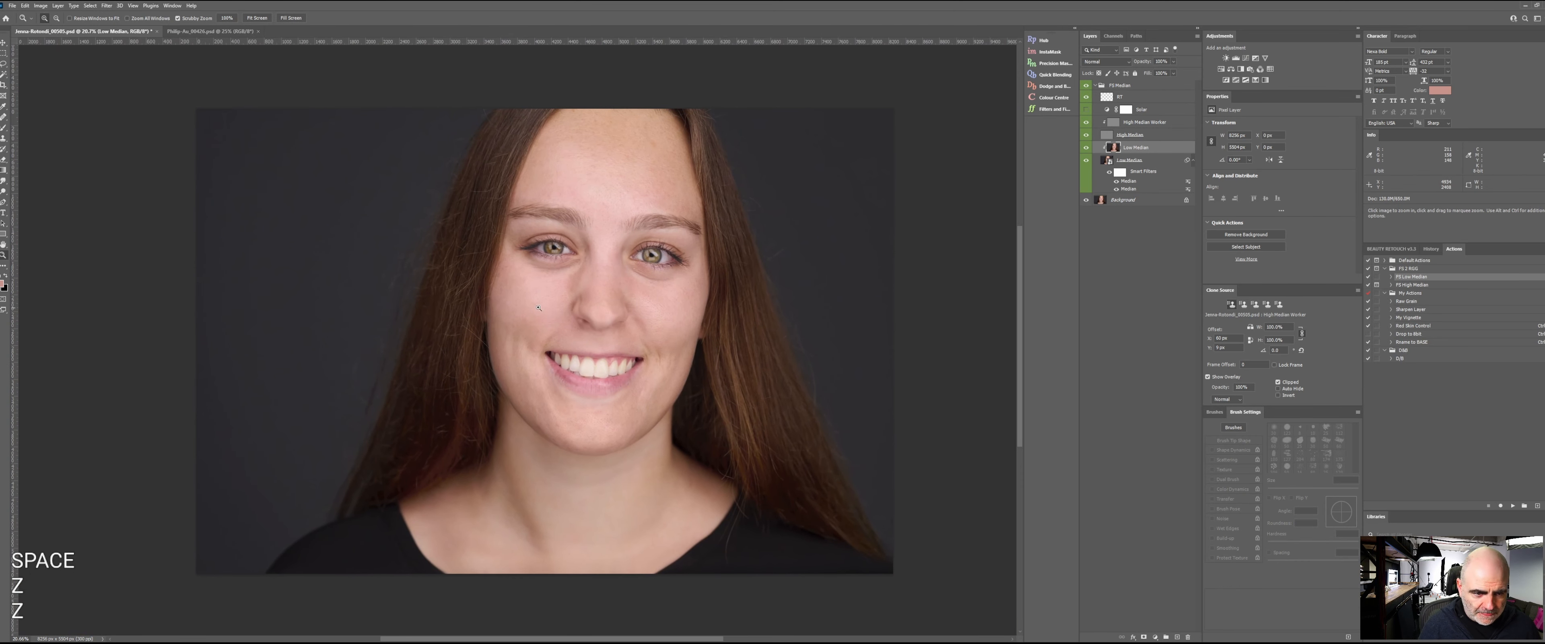
pyautogui.keyDown('alt'); pyautogui.rightClick(533, 316); pyautogui.keyUp('alt')
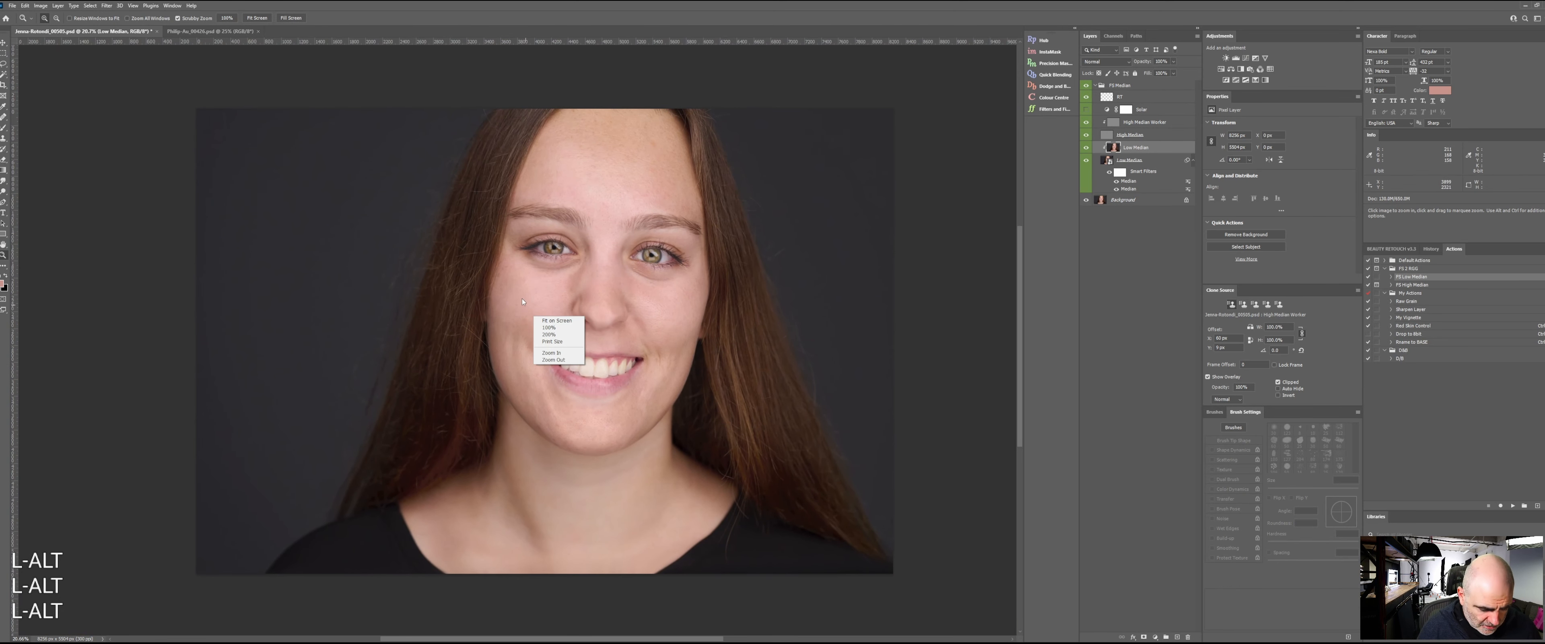
pyautogui.click(560, 320)
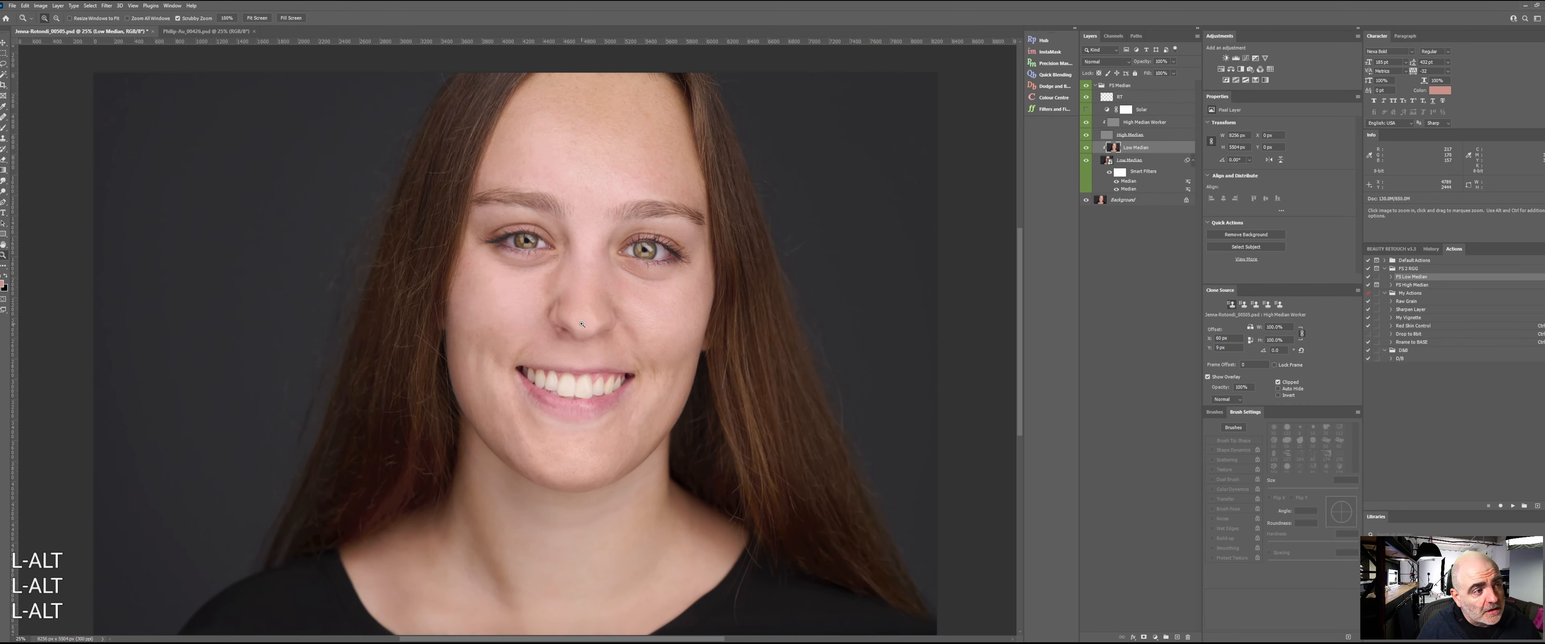
pyautogui.press('w')
pyautogui.keyDown('alt'); pyautogui.moveTo(530, 316); pyautogui.dragTo(550, 316); pyautogui.keyUp('alt')
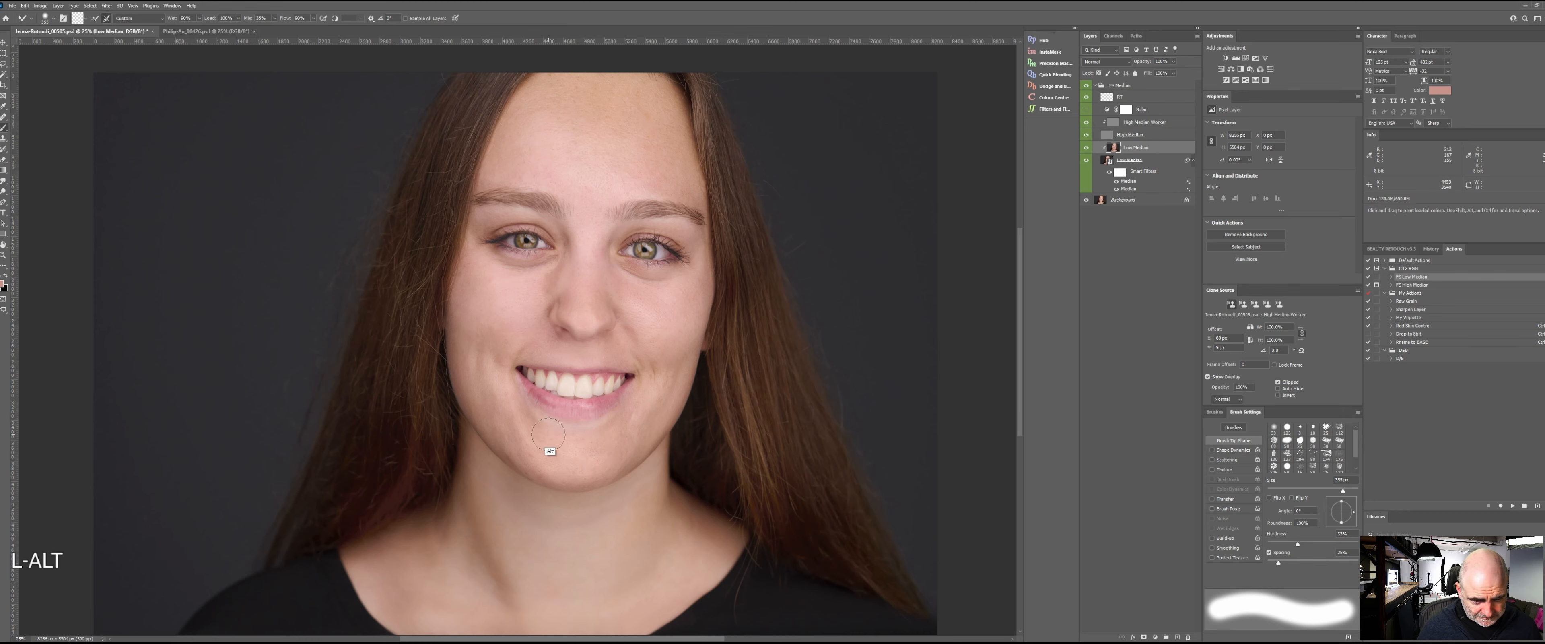
pyautogui.moveTo(553, 433); pyautogui.dragTo(536, 426)
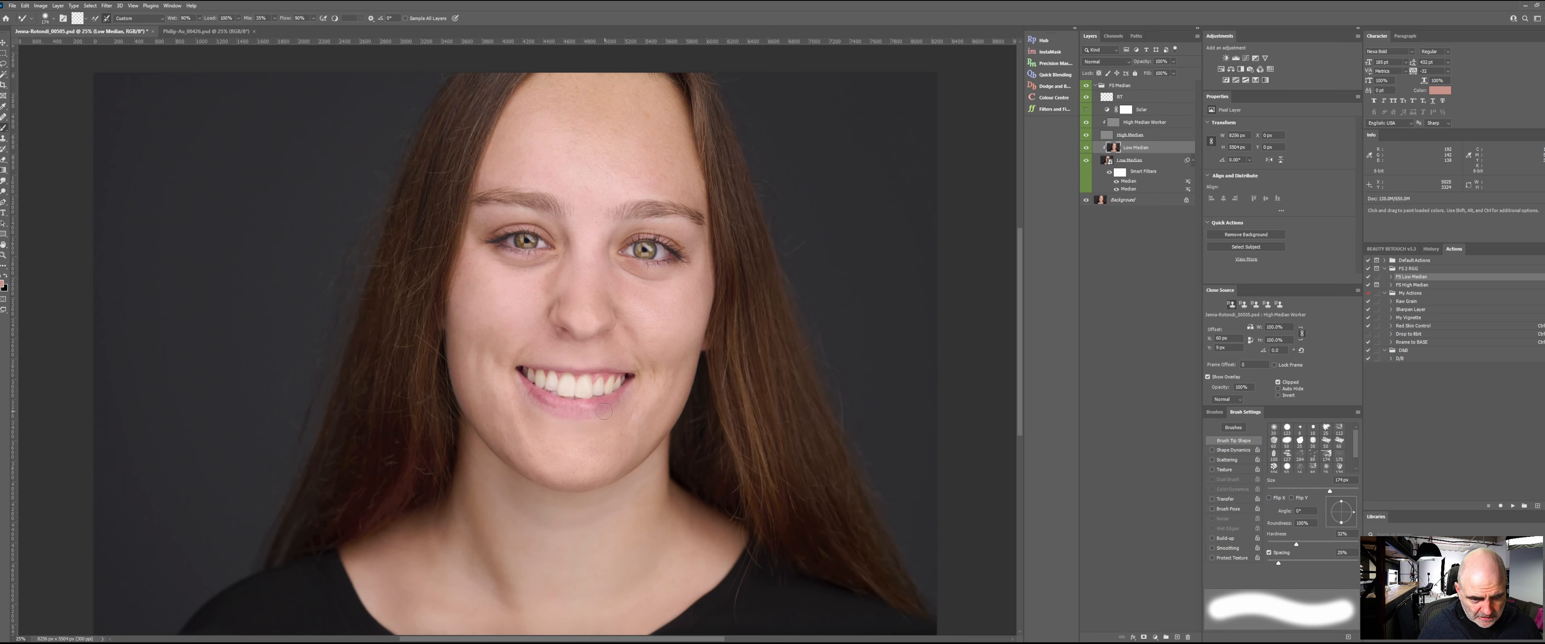
pyautogui.moveTo(612, 460); pyautogui.dragTo(642, 443)
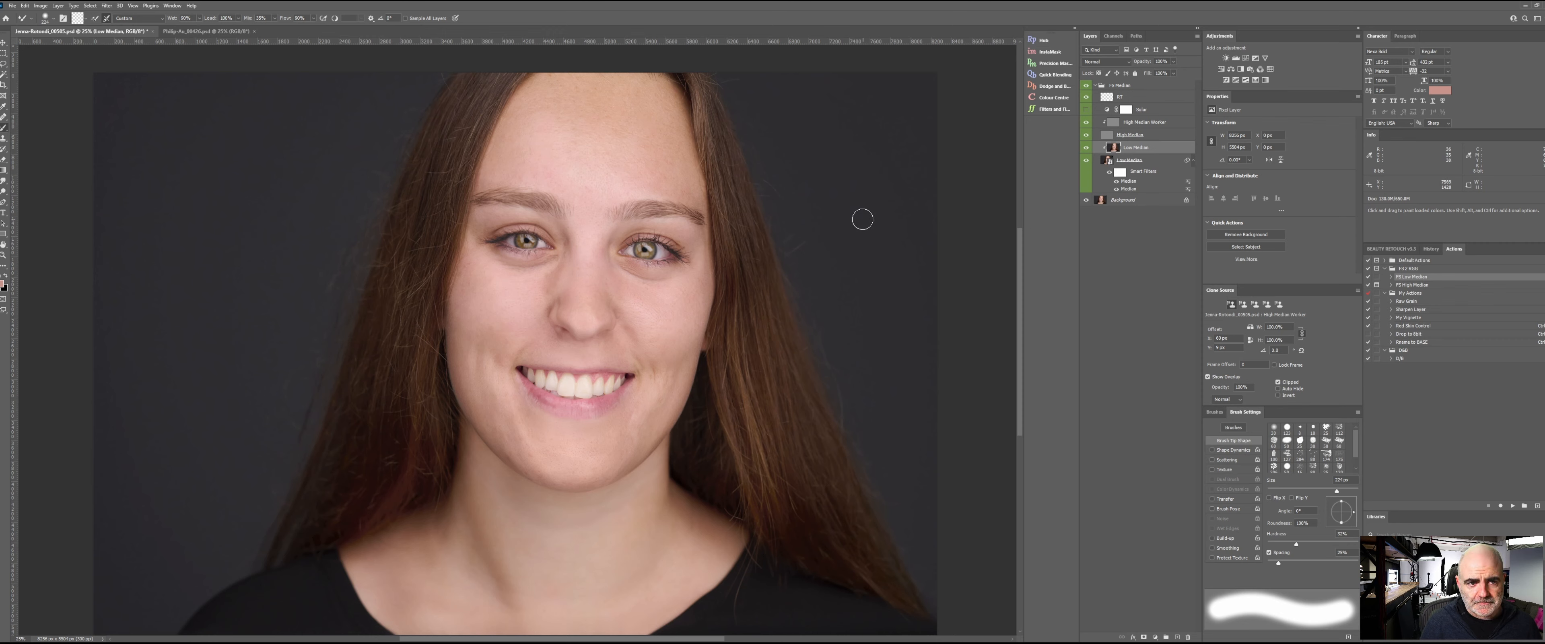
pyautogui.keyDown('alt'); pyautogui.rightClick(581, 126); pyautogui.keyUp('alt')
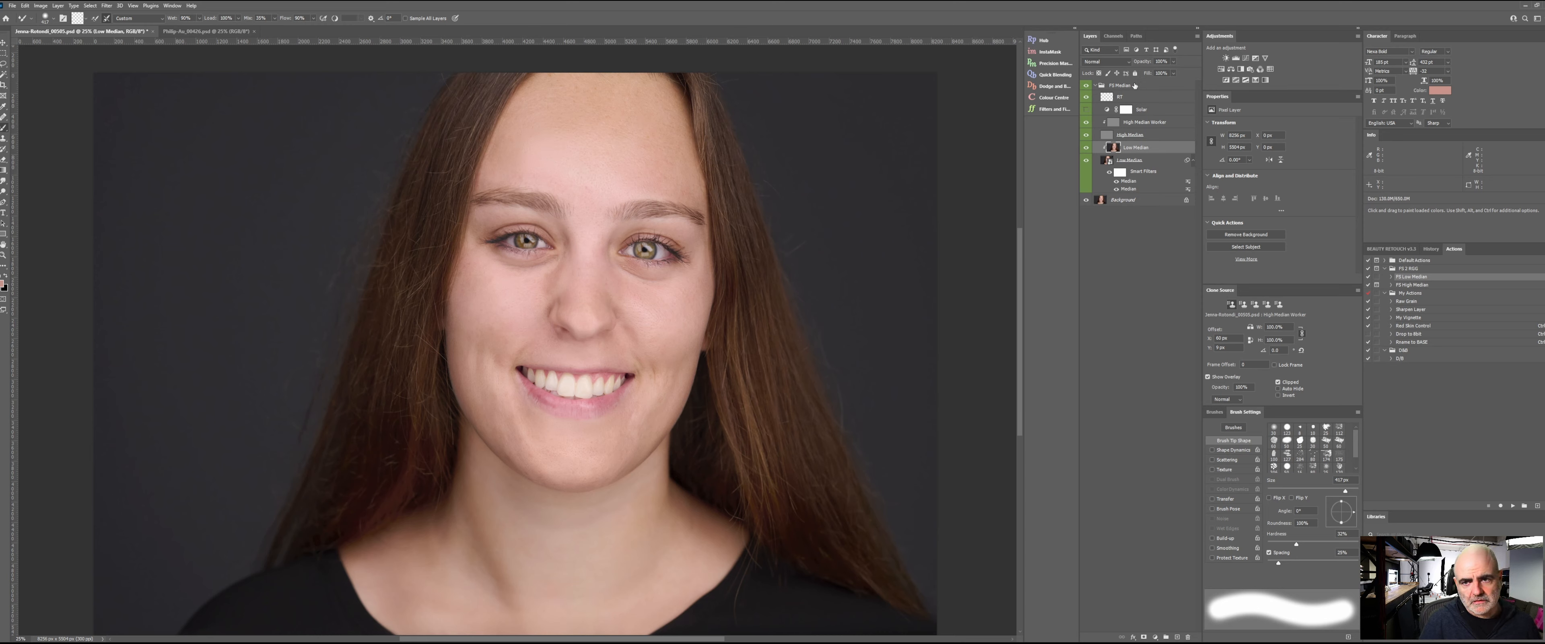
# - Compare the portrait before and after retouching by toggling the visibility of the FS Median group
pyautogui.click(1087, 86)
pyautogui.click(1086, 85)
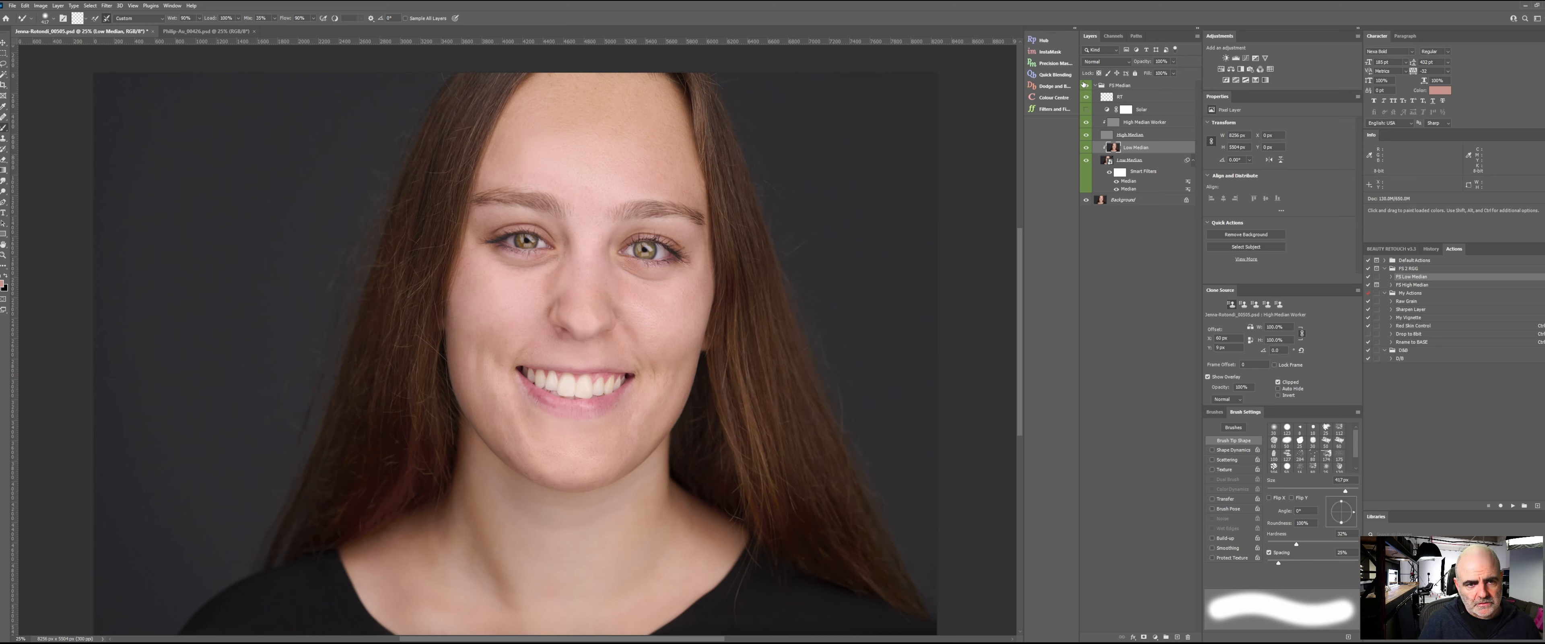
pyautogui.click(1086, 86)
pyautogui.click(1086, 86)
pyautogui.click(1086, 85)
pyautogui.click(1085, 86)
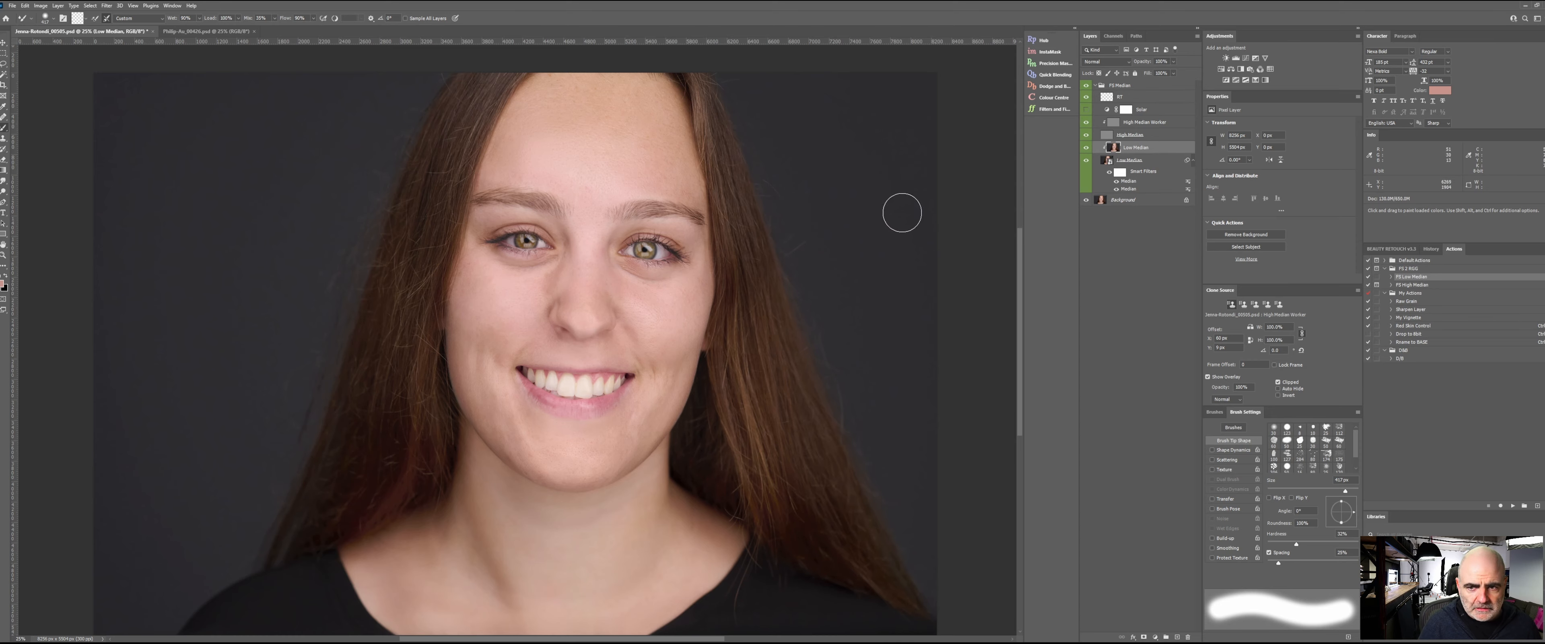
# - Clean the texture marks below the right eye on the High Median Worker layer with a small Clone Stamp
pyautogui.click(1106, 122)
pyautogui.press('z')
pyautogui.click(693, 298)
pyautogui.moveTo(693, 298); pyautogui.dragTo(743, 294)
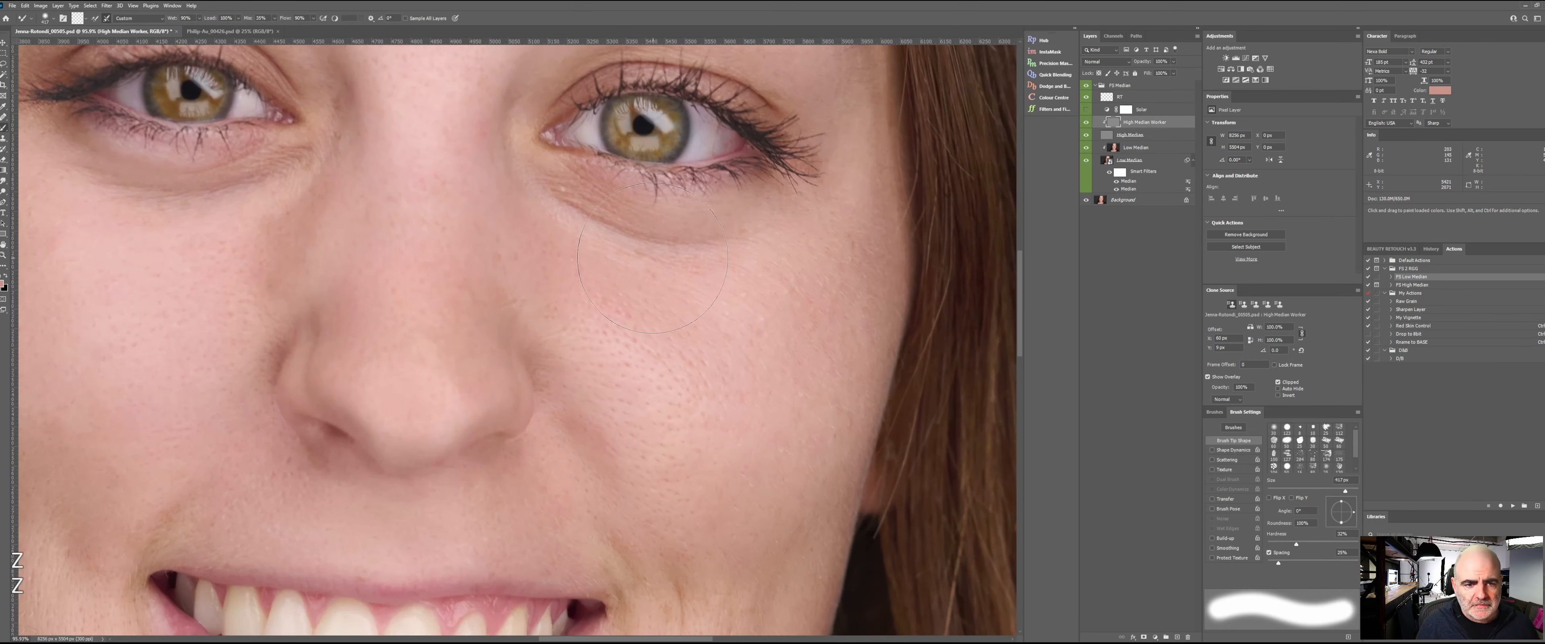
pyautogui.keyDown('alt'); pyautogui.rightClick(659, 269); pyautogui.keyUp('alt')
pyautogui.moveTo(659, 268); pyautogui.dragTo(601, 270)
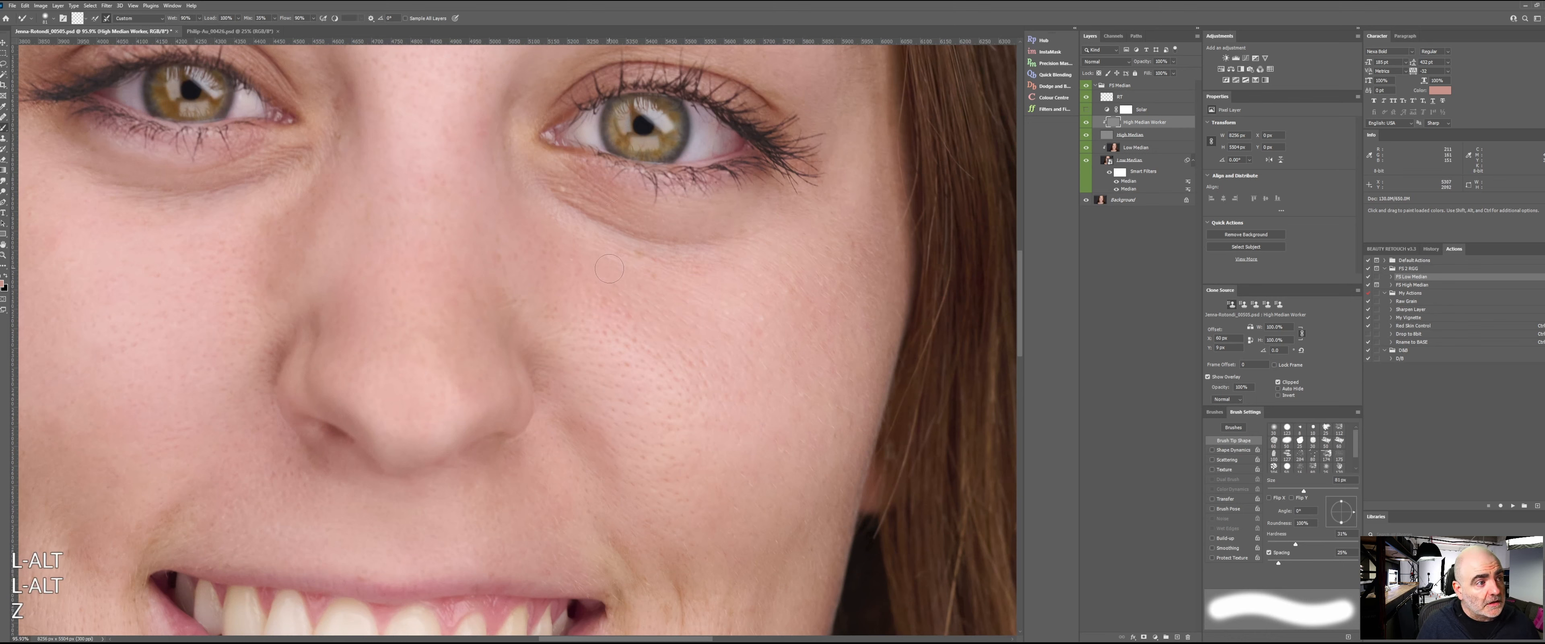
pyautogui.press('s')
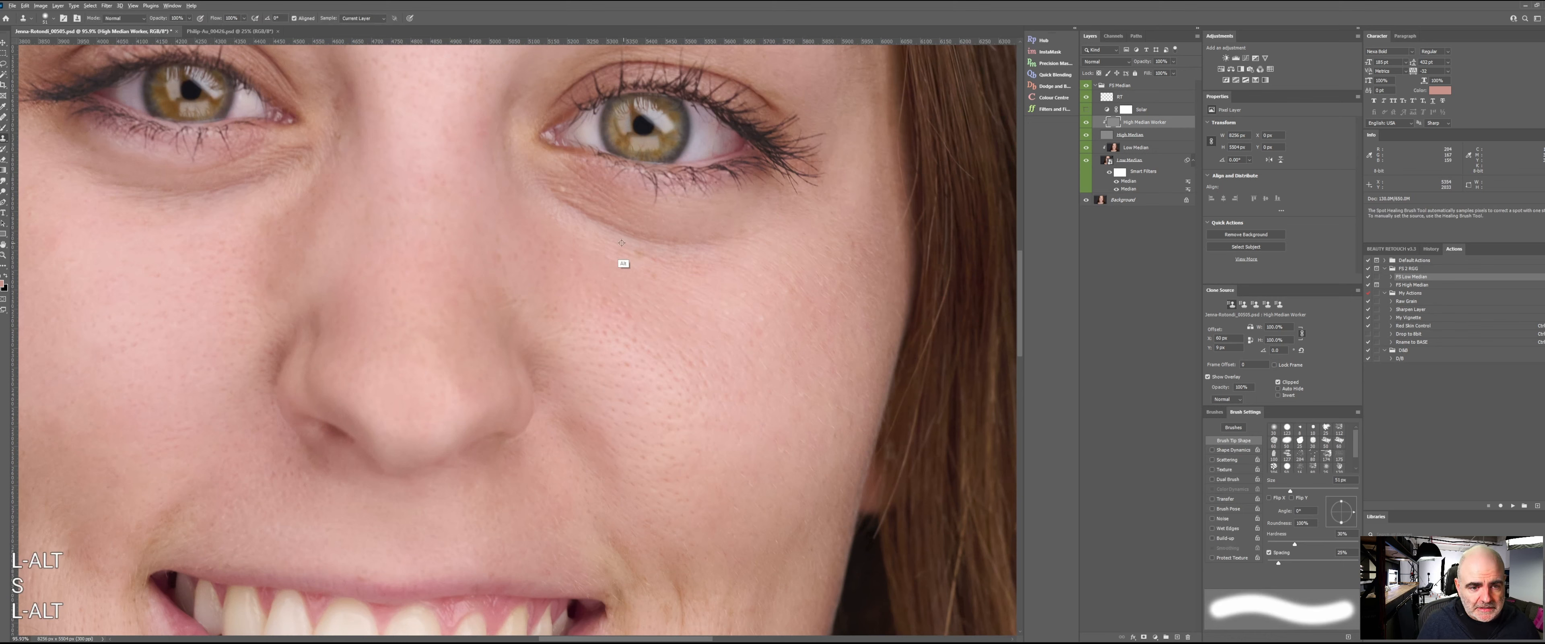
pyautogui.keyDown('alt'); pyautogui.click(613, 242); pyautogui.keyUp('alt')
pyautogui.moveTo(637, 252); pyautogui.dragTo(651, 254)
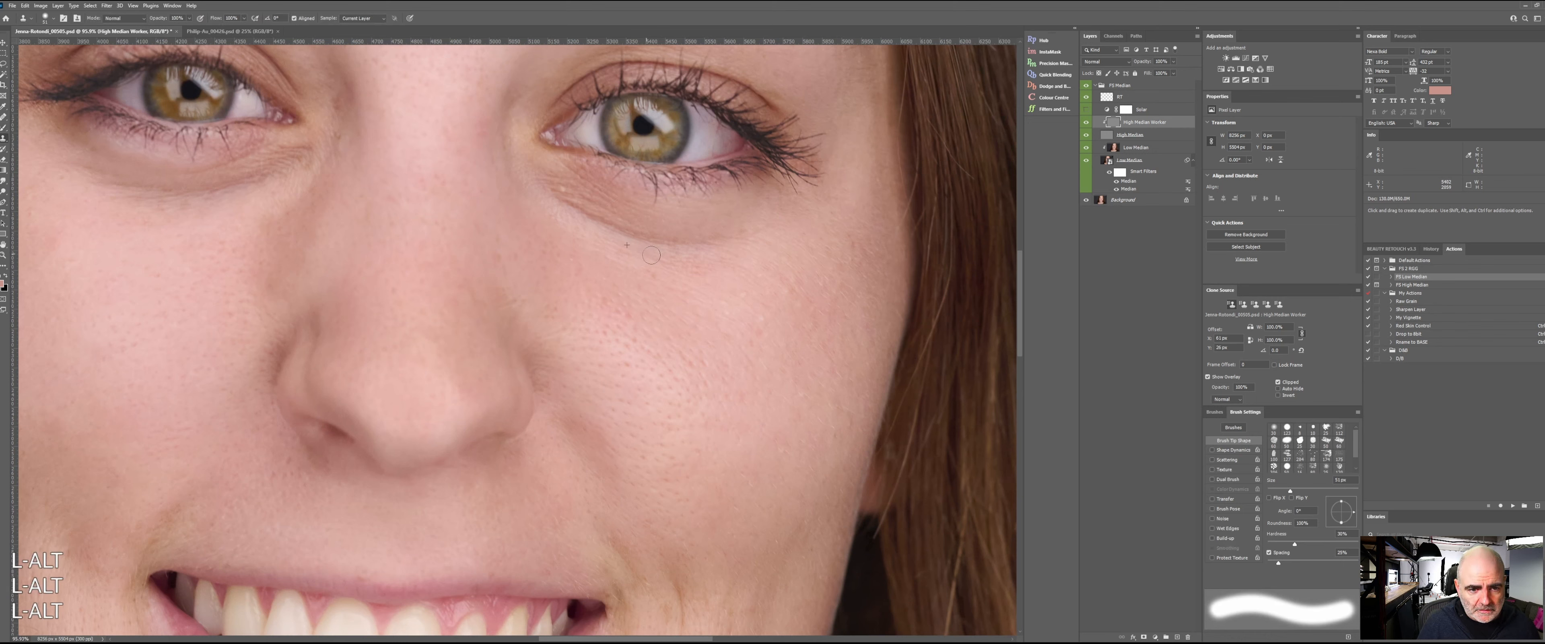
pyautogui.keyDown('alt'); pyautogui.click(591, 251); pyautogui.keyUp('alt')
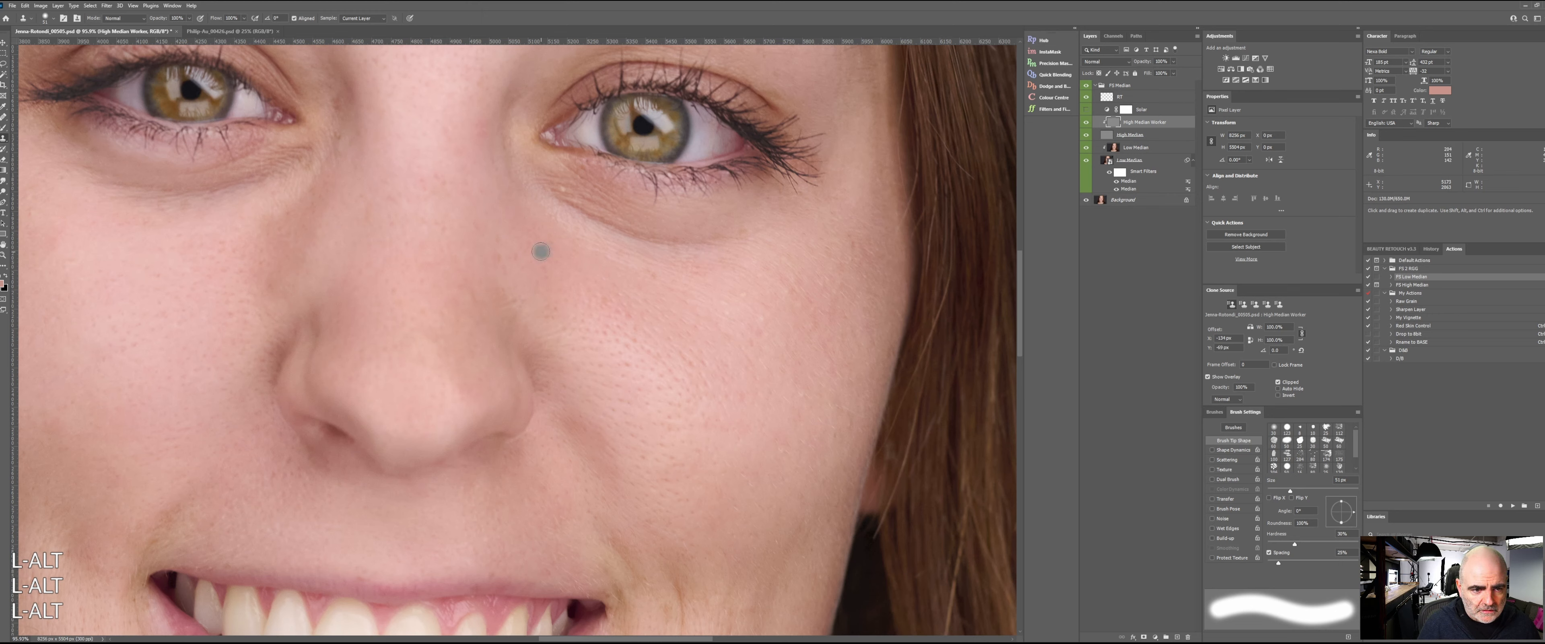
pyautogui.keyDown('alt'); pyautogui.click(591, 220); pyautogui.keyUp('alt')
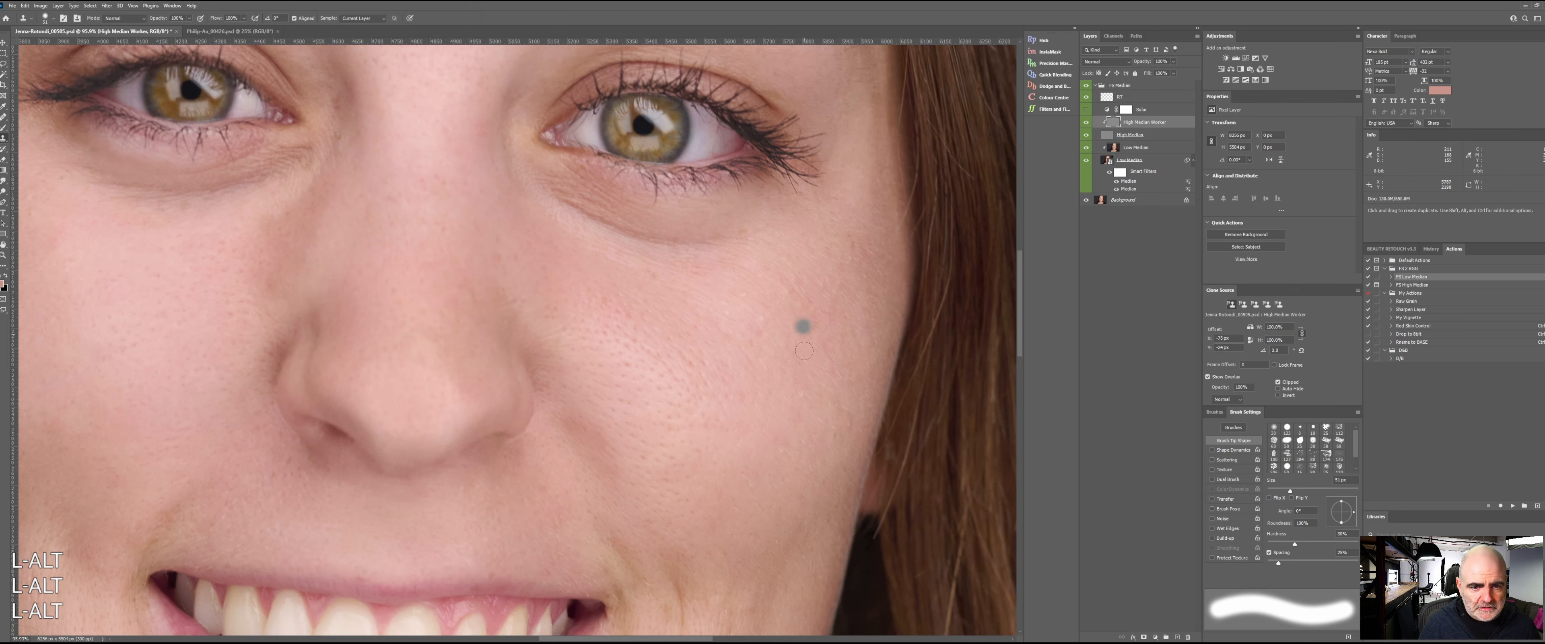
# - Clone away the remaining texture marks on the right cheek and along the lower left edge of the chin
pyautogui.keyDown('alt'); pyautogui.click(774, 343); pyautogui.keyUp('alt')
pyautogui.moveTo(711, 372); pyautogui.dragTo(738, 291)
pyautogui.moveTo(605, 328)
pyautogui.mouseDown()
pyautogui.moveTo(755, 300)
pyautogui.moveTo(868, 341)
pyautogui.mouseUp()
pyautogui.keyDown('alt'); pyautogui.click(563, 431); pyautogui.keyUp('alt')
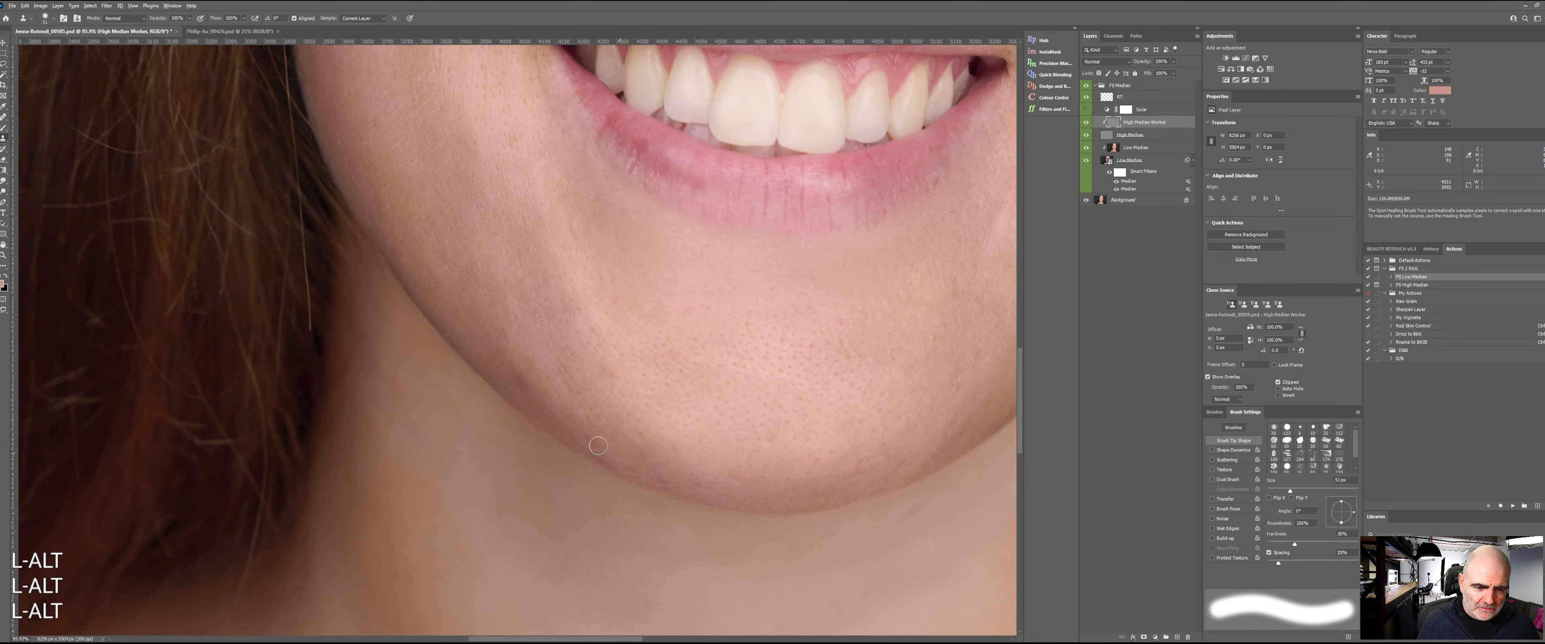
pyautogui.click(592, 443)
pyautogui.moveTo(649, 425); pyautogui.dragTo(527, 431)
# - Clone away the texture marks on and around the lower lip on the High Median Worker layer
pyautogui.moveTo(800, 331); pyautogui.dragTo(610, 561)
pyautogui.moveTo(726, 237); pyautogui.dragTo(874, 247)
pyautogui.moveTo(496, 438); pyautogui.dragTo(560, 429)
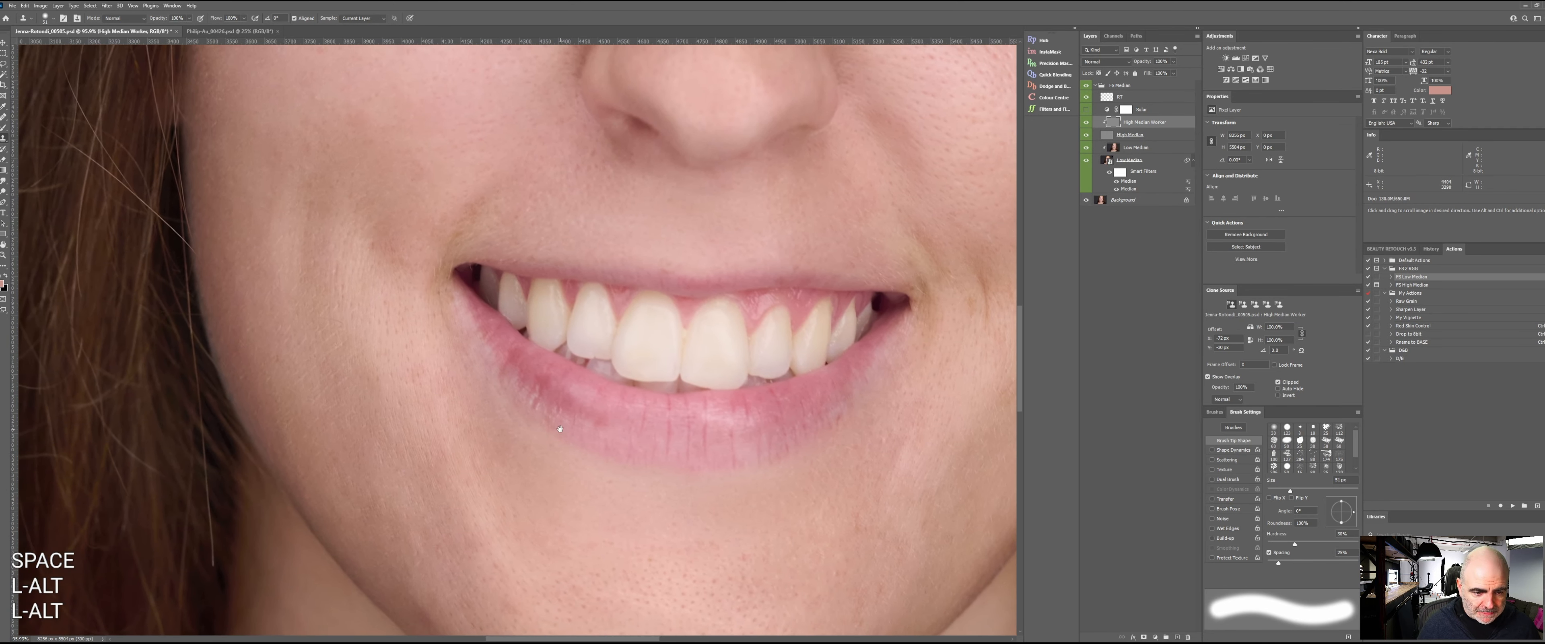
pyautogui.keyDown('alt'); pyautogui.click(598, 434); pyautogui.keyUp('alt')
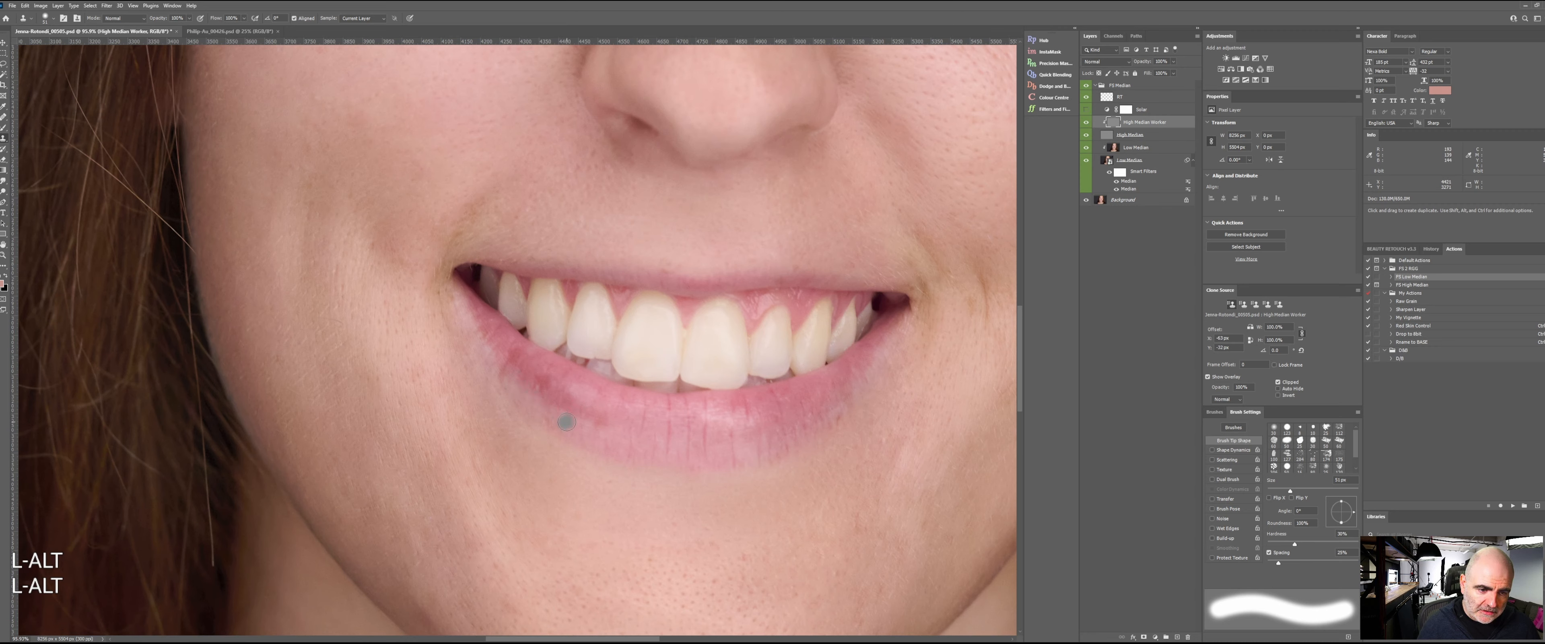
pyautogui.keyDown('alt'); pyautogui.click(540, 389); pyautogui.keyUp('alt')
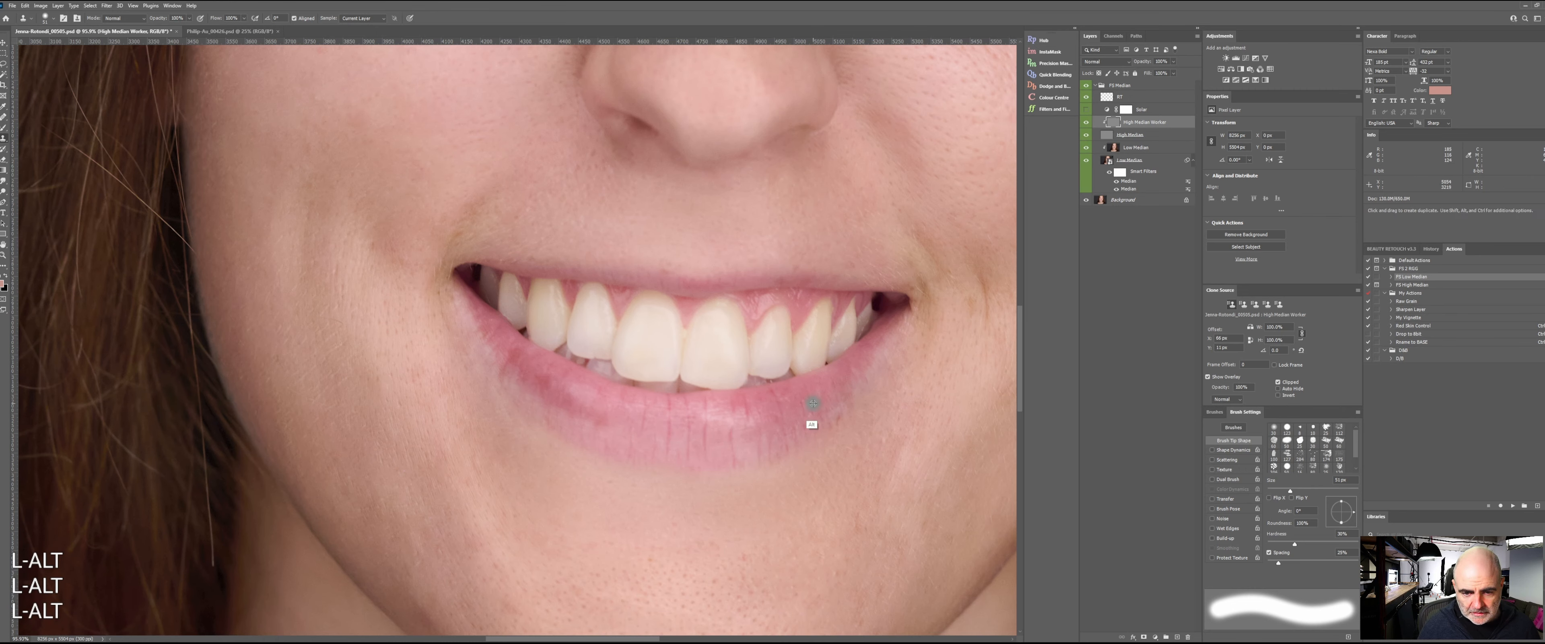
pyautogui.keyDown('alt'); pyautogui.click(788, 428); pyautogui.keyUp('alt')
pyautogui.moveTo(800, 426); pyautogui.dragTo(804, 404)
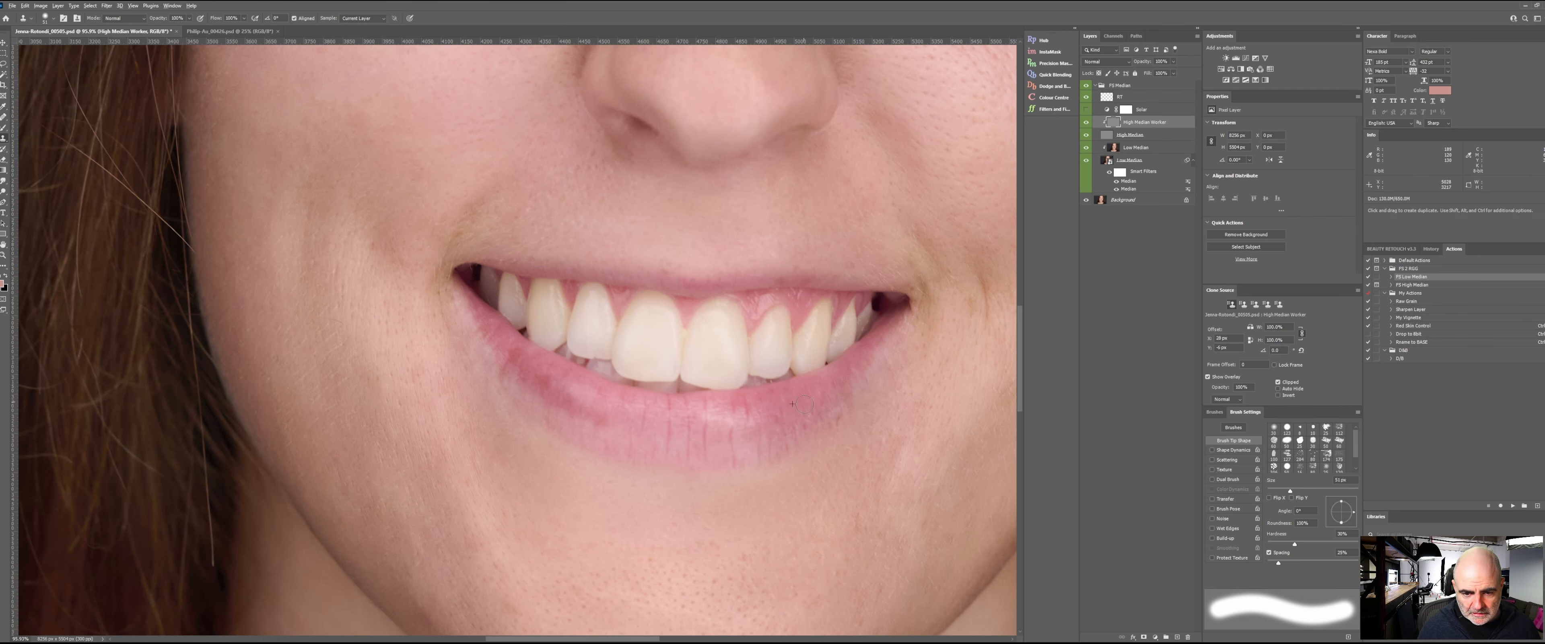
pyautogui.keyDown('alt'); pyautogui.click(760, 459); pyautogui.keyUp('alt')
pyautogui.moveTo(665, 399); pyautogui.dragTo(670, 427)
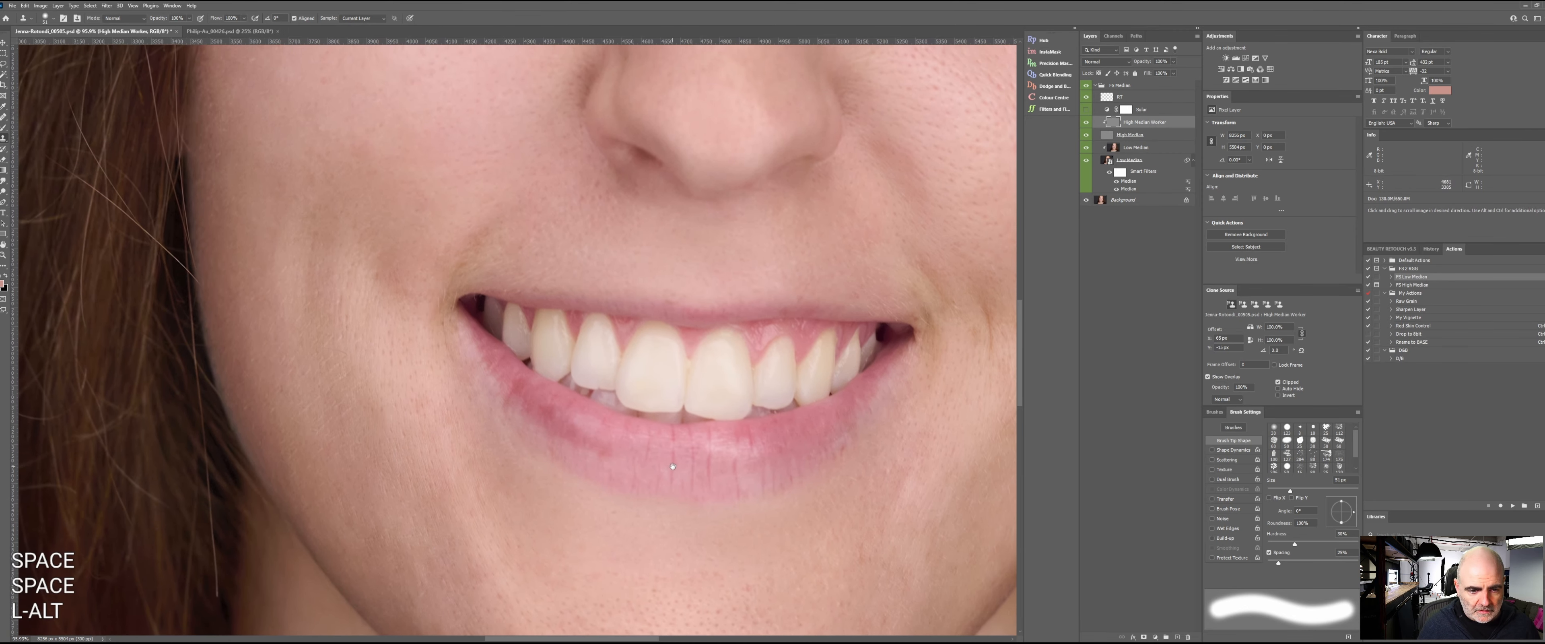
pyautogui.moveTo(686, 469); pyautogui.dragTo(615, 442)
# - Enlarge the Clone Stamp considerably and clone clean backdrop texture over the flyaway hairs beside the crown on the image's left side
pyautogui.press('z')
pyautogui.moveTo(747, 428); pyautogui.dragTo(689, 440)
pyautogui.moveTo(705, 518); pyautogui.dragTo(604, 472)
pyautogui.moveTo(699, 297); pyautogui.dragTo(784, 589)
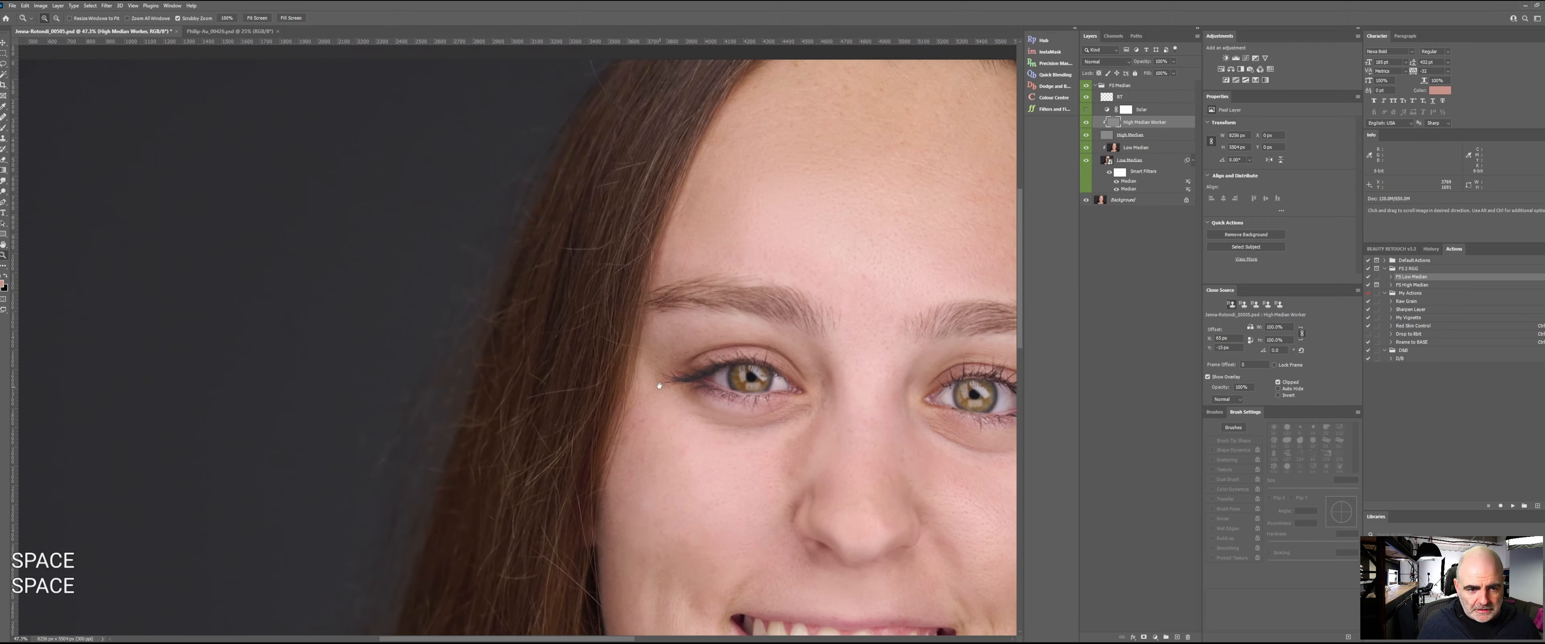
pyautogui.moveTo(649, 462); pyautogui.dragTo(739, 291)
pyautogui.press('z')
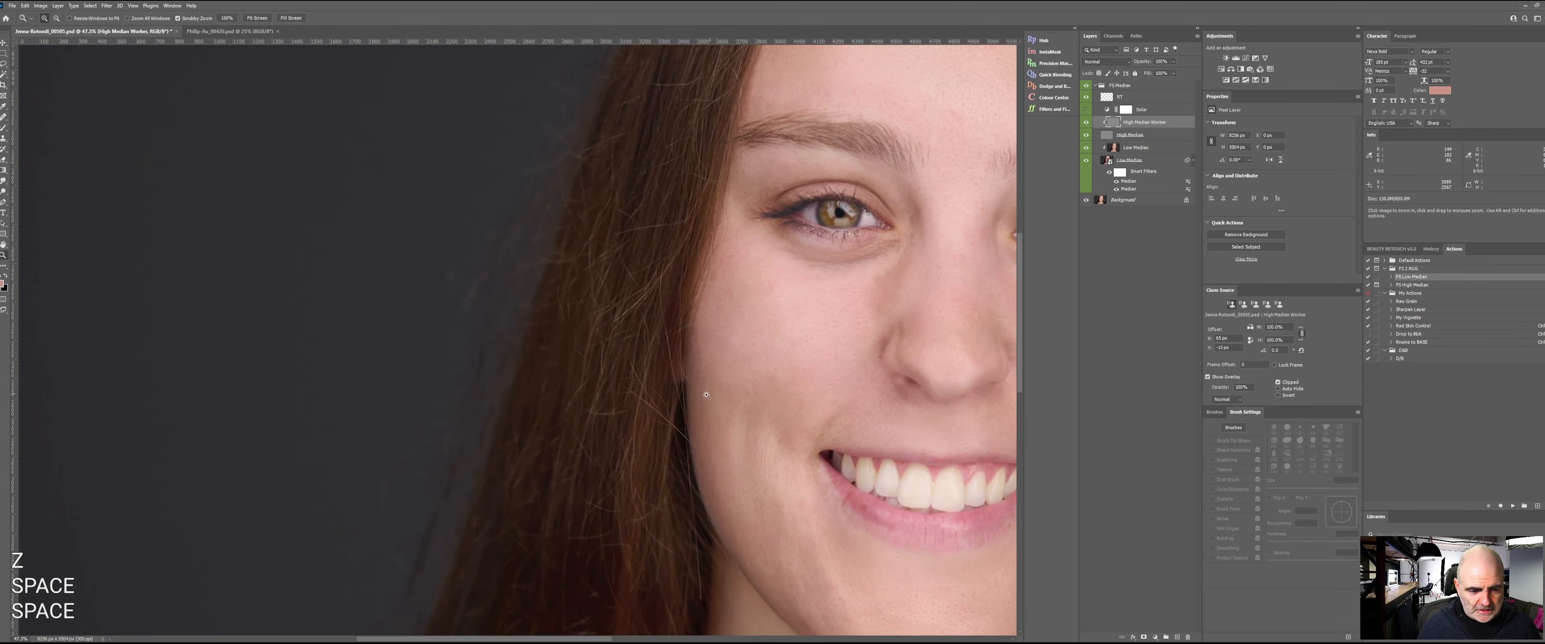
pyautogui.moveTo(709, 395); pyautogui.dragTo(669, 394)
pyautogui.moveTo(629, 449); pyautogui.dragTo(650, 393)
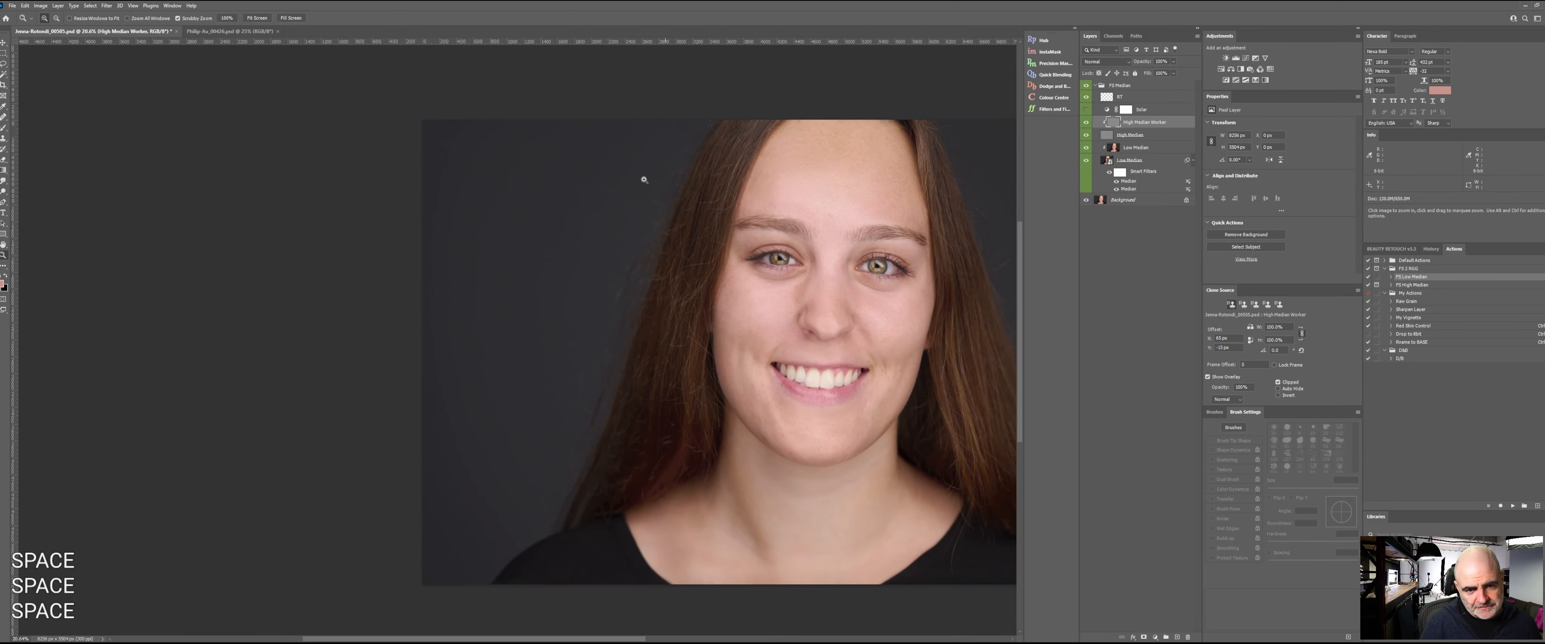
pyautogui.press('v')
pyautogui.press('s')
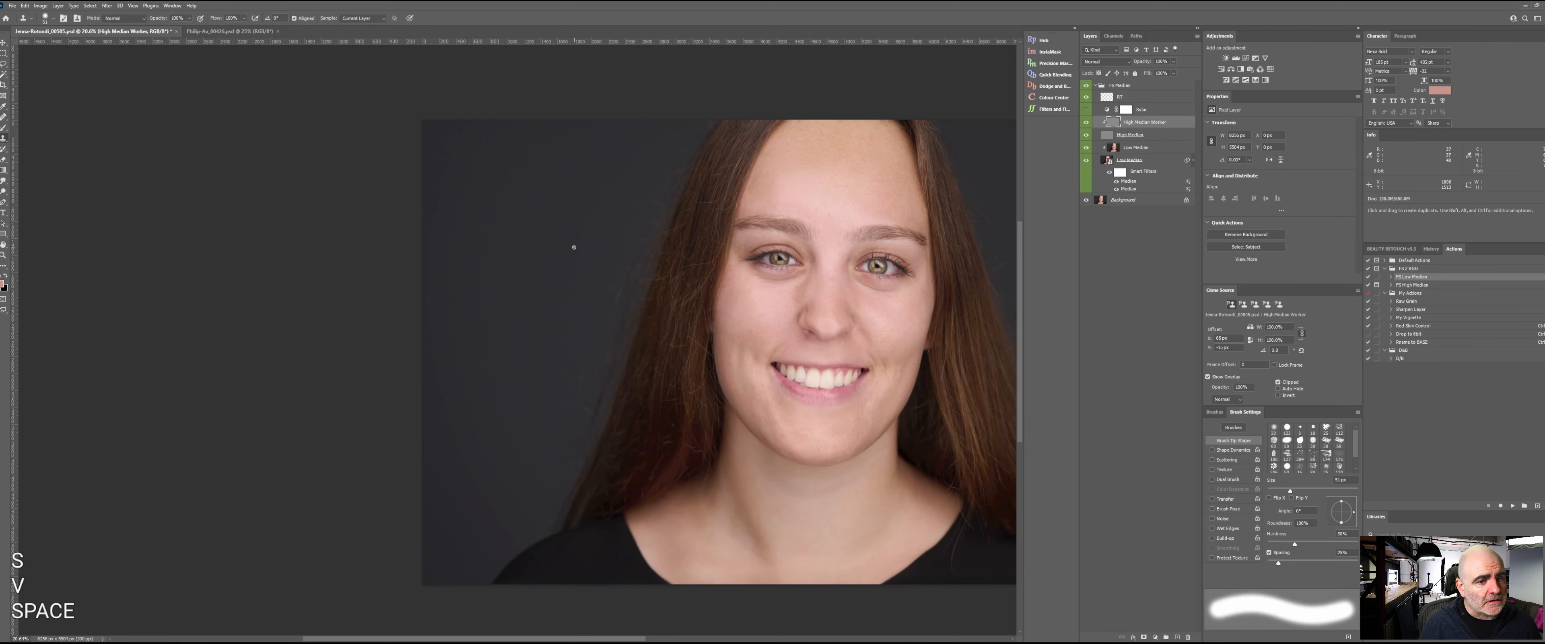
pyautogui.moveTo(577, 198)
pyautogui.mouseDown()
pyautogui.moveTo(597, 205)
pyautogui.moveTo(576, 249)
pyautogui.mouseUp()
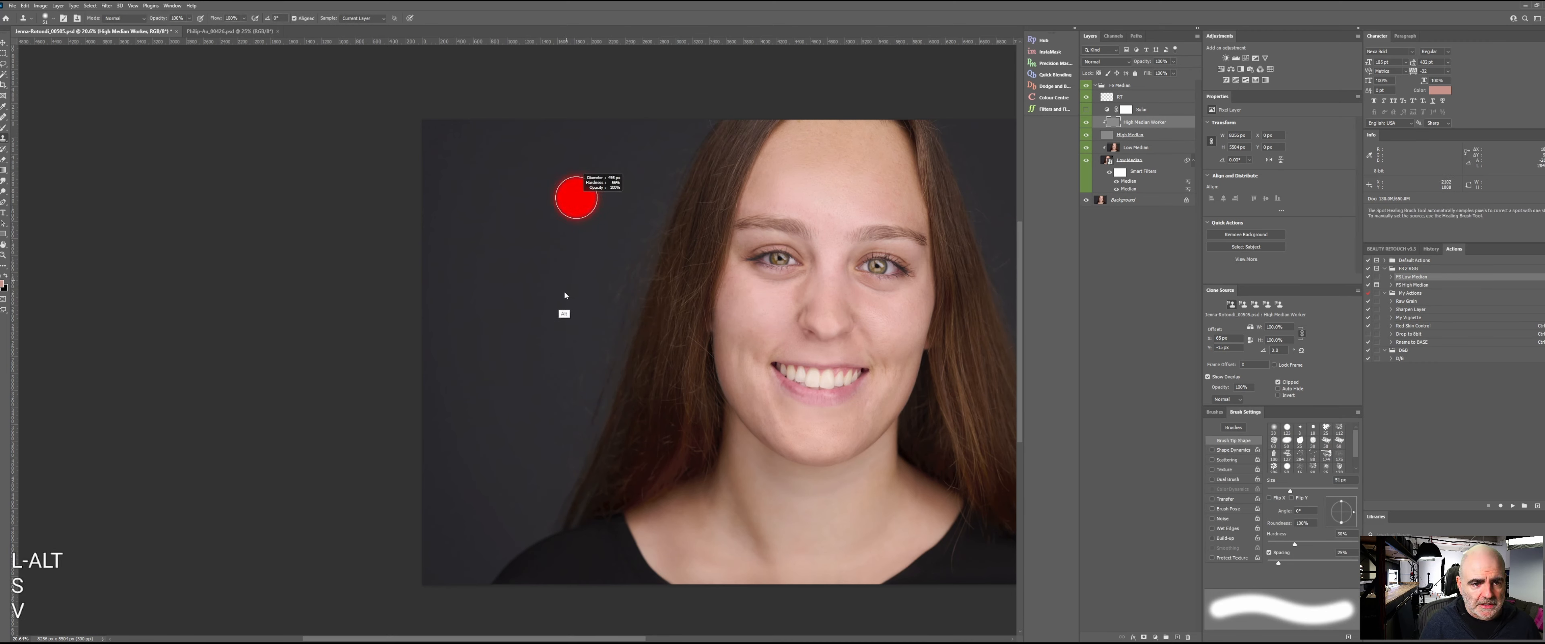
pyautogui.moveTo(556, 324); pyautogui.dragTo(556, 334)
pyautogui.keyDown('alt'); pyautogui.click(550, 187); pyautogui.keyUp('alt')
pyautogui.moveTo(624, 161)
pyautogui.mouseDown()
pyautogui.moveTo(667, 139)
pyautogui.moveTo(637, 157)
pyautogui.moveTo(657, 173)
pyautogui.mouseUp()
# - Clone away the flyaway hairs down the outer edge of the hair on the image's left side, from crown to shoulder
pyautogui.keyDown('alt'); pyautogui.click(610, 158); pyautogui.keyUp('alt')
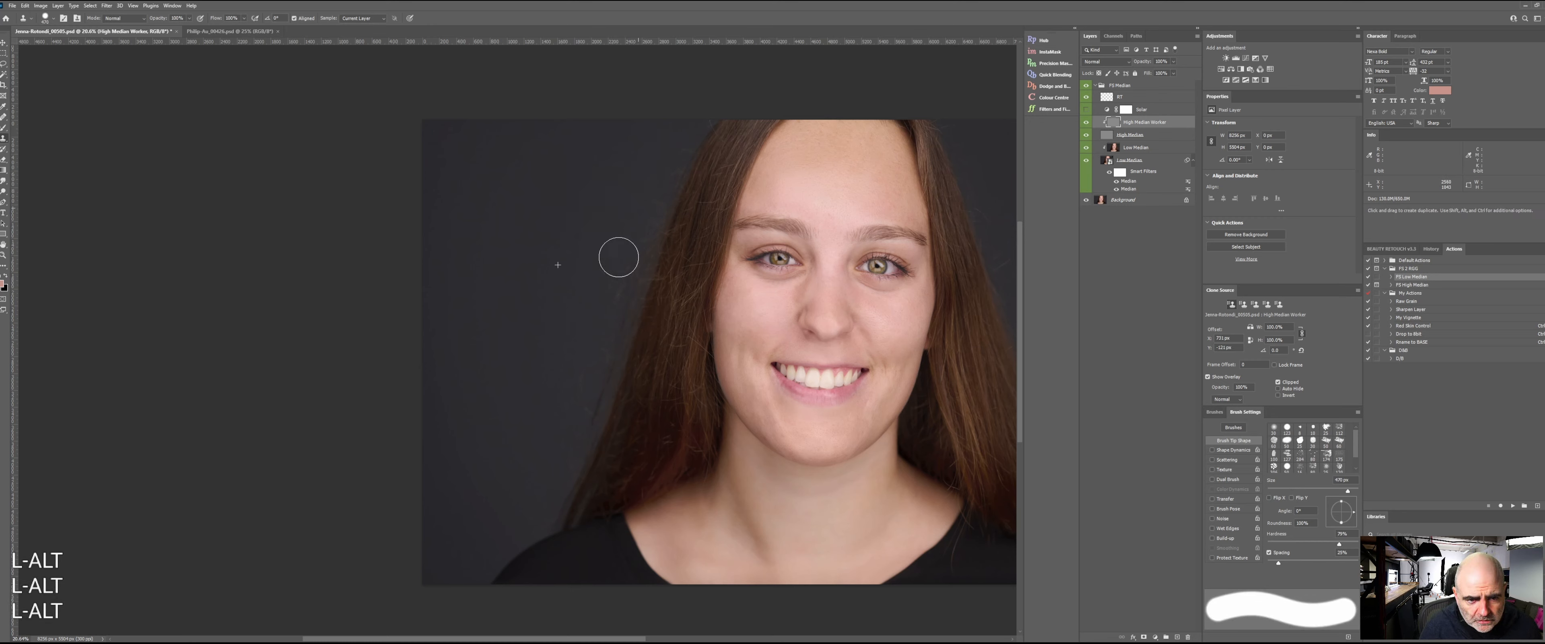
pyautogui.moveTo(618, 257); pyautogui.dragTo(649, 201)
pyautogui.moveTo(631, 252); pyautogui.dragTo(605, 337)
pyautogui.moveTo(583, 398)
pyautogui.mouseDown()
pyautogui.moveTo(563, 415)
pyautogui.moveTo(569, 435)
pyautogui.mouseUp()
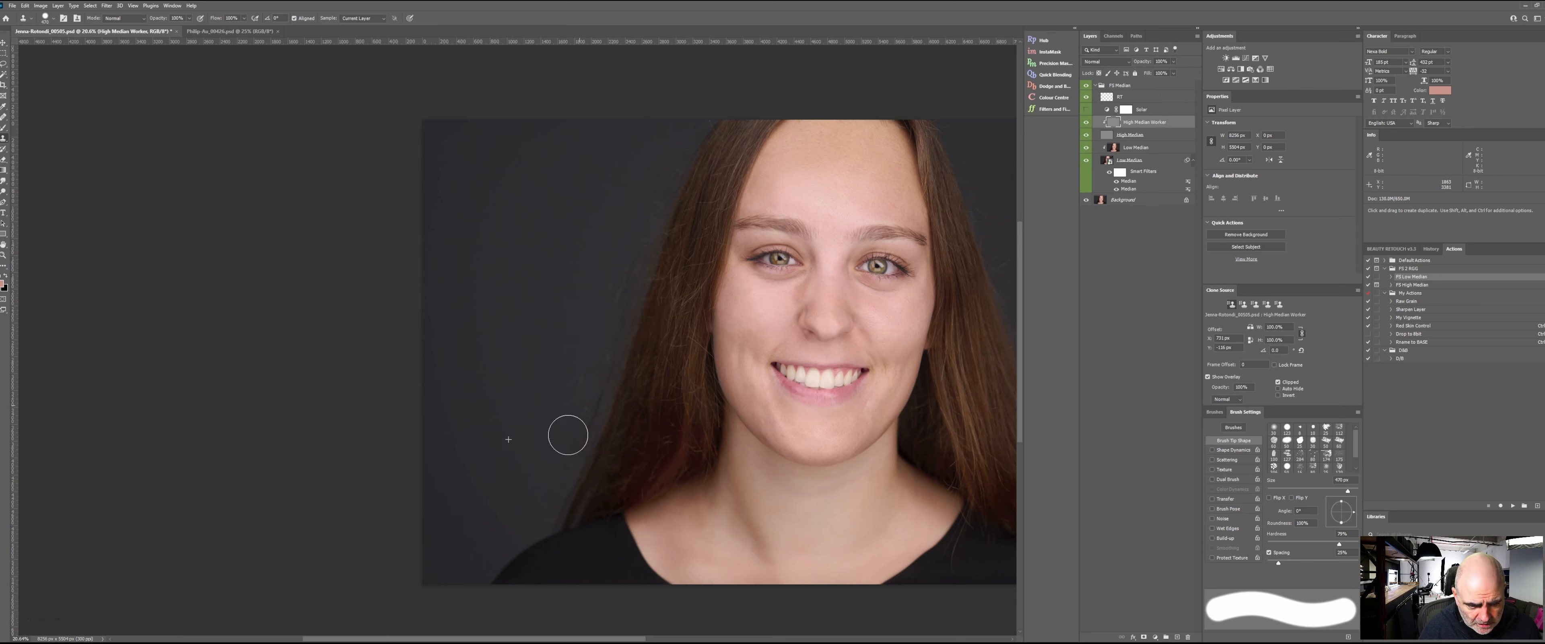
pyautogui.moveTo(598, 277)
pyautogui.mouseDown()
pyautogui.moveTo(596, 293)
pyautogui.moveTo(628, 251)
pyautogui.moveTo(552, 482)
pyautogui.mouseUp()
pyautogui.moveTo(653, 185)
pyautogui.mouseDown()
pyautogui.moveTo(618, 206)
pyautogui.moveTo(671, 148)
pyautogui.mouseUp()
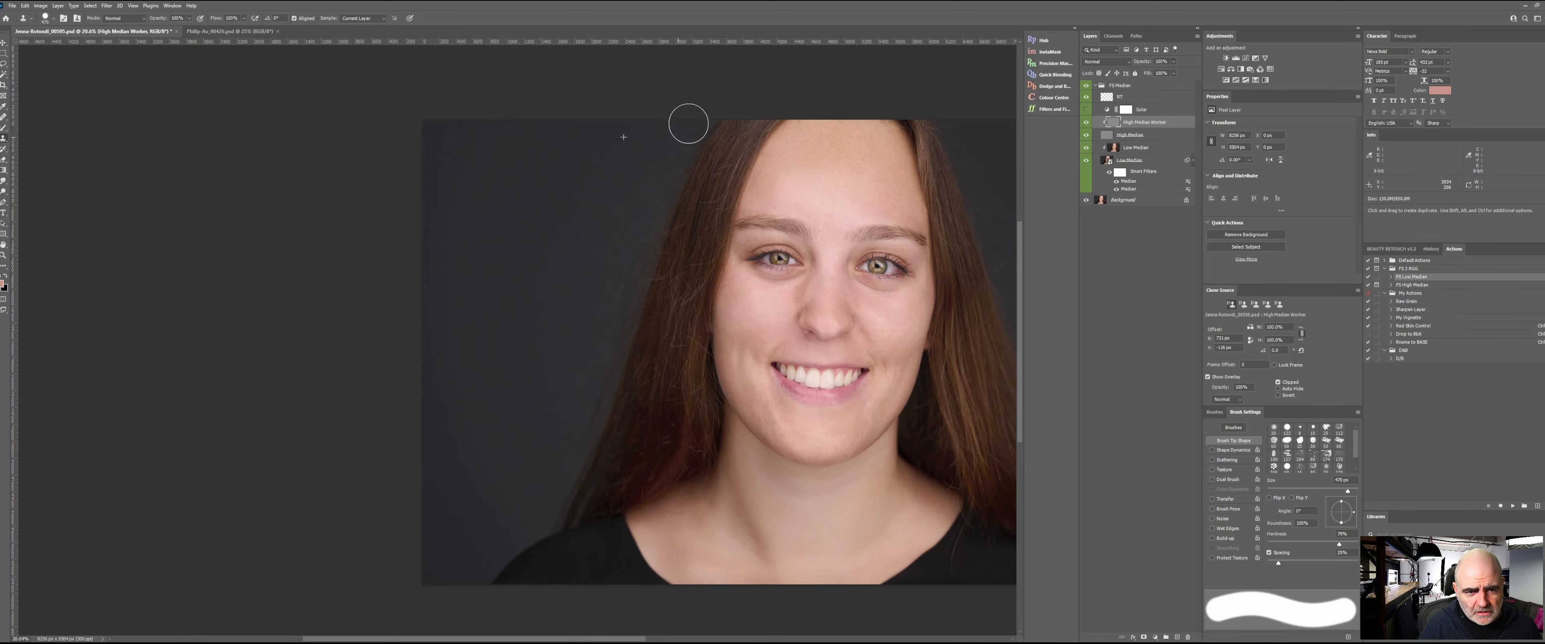
# - Clone clean texture over the open backdrop between the hair and the image's left edge
pyautogui.press('space')
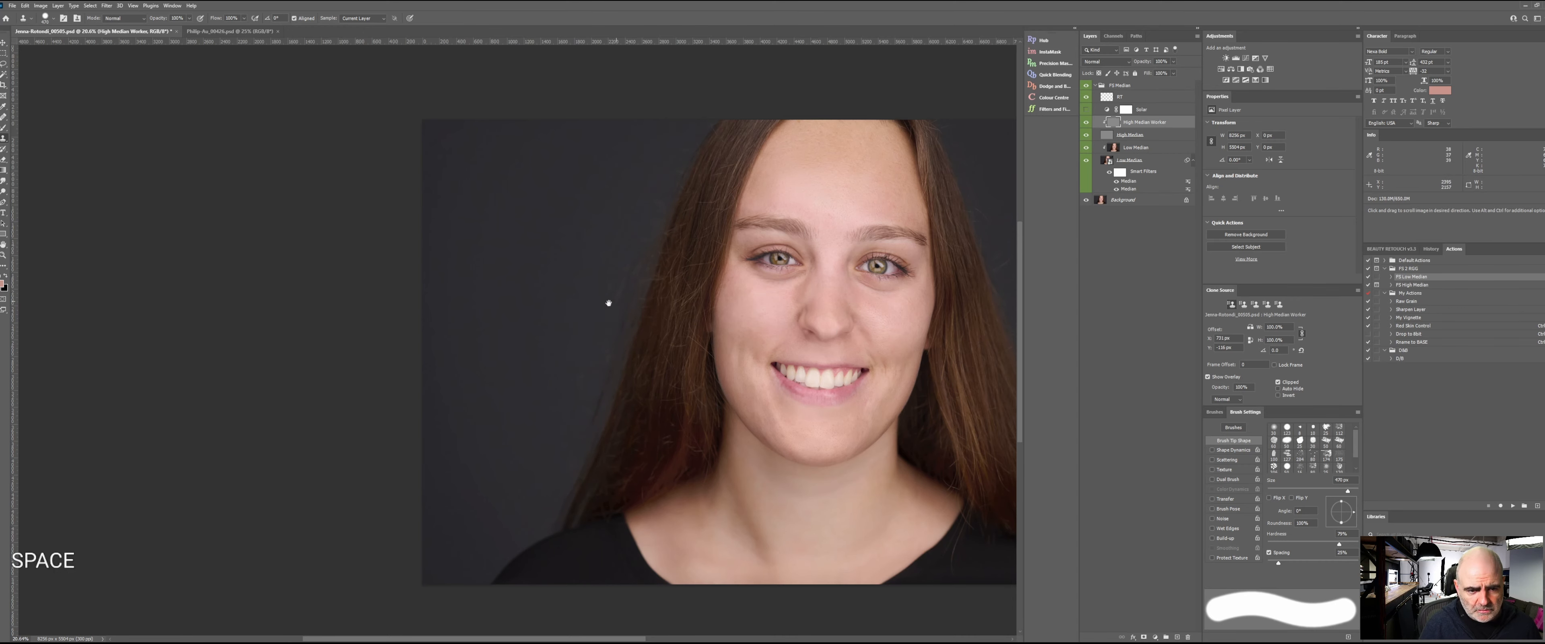
pyautogui.moveTo(621, 300); pyautogui.dragTo(547, 316)
pyautogui.keyDown('alt'); pyautogui.click(514, 269); pyautogui.keyUp('alt')
pyautogui.moveTo(503, 360); pyautogui.dragTo(459, 414)
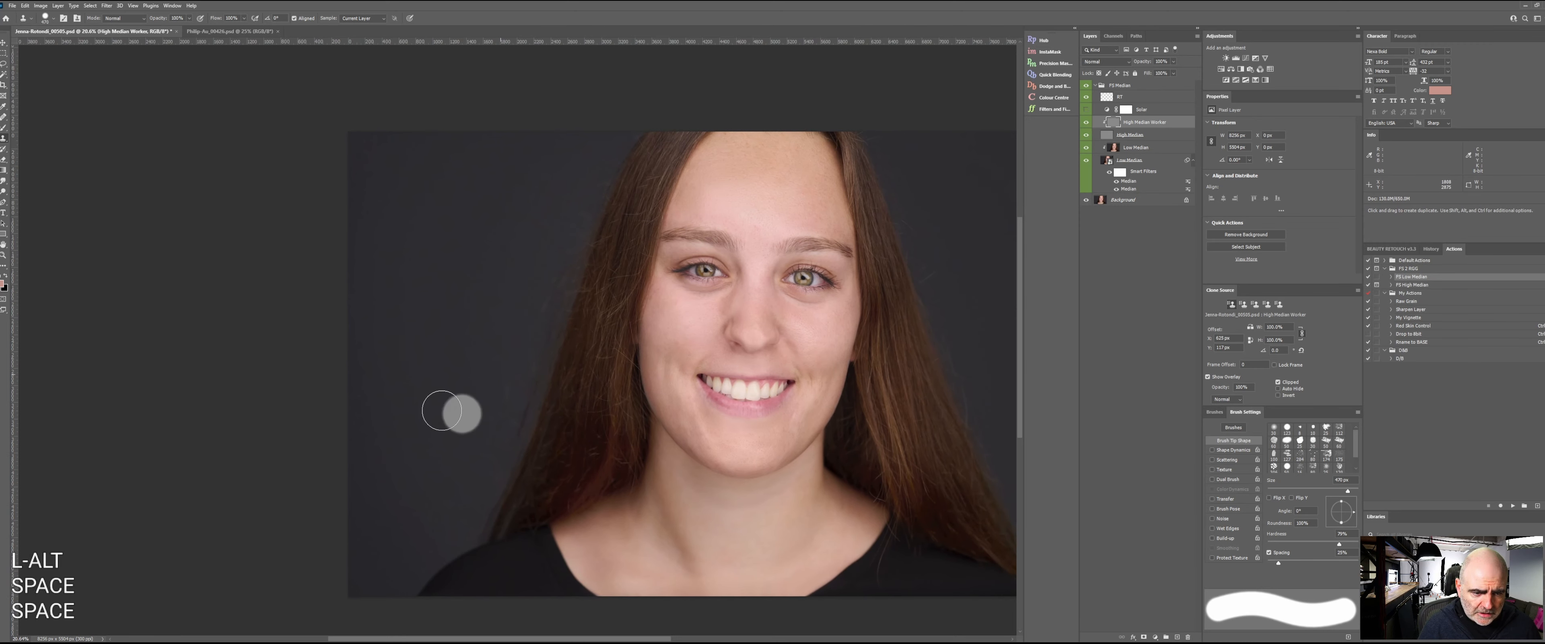
# - Clone backdrop texture over the flyaway hairs along the upper and middle hair edge on the image's right side
pyautogui.press('space')
pyautogui.moveTo(751, 320); pyautogui.dragTo(359, 347)
pyautogui.keyDown('alt'); pyautogui.click(573, 211); pyautogui.keyUp('alt')
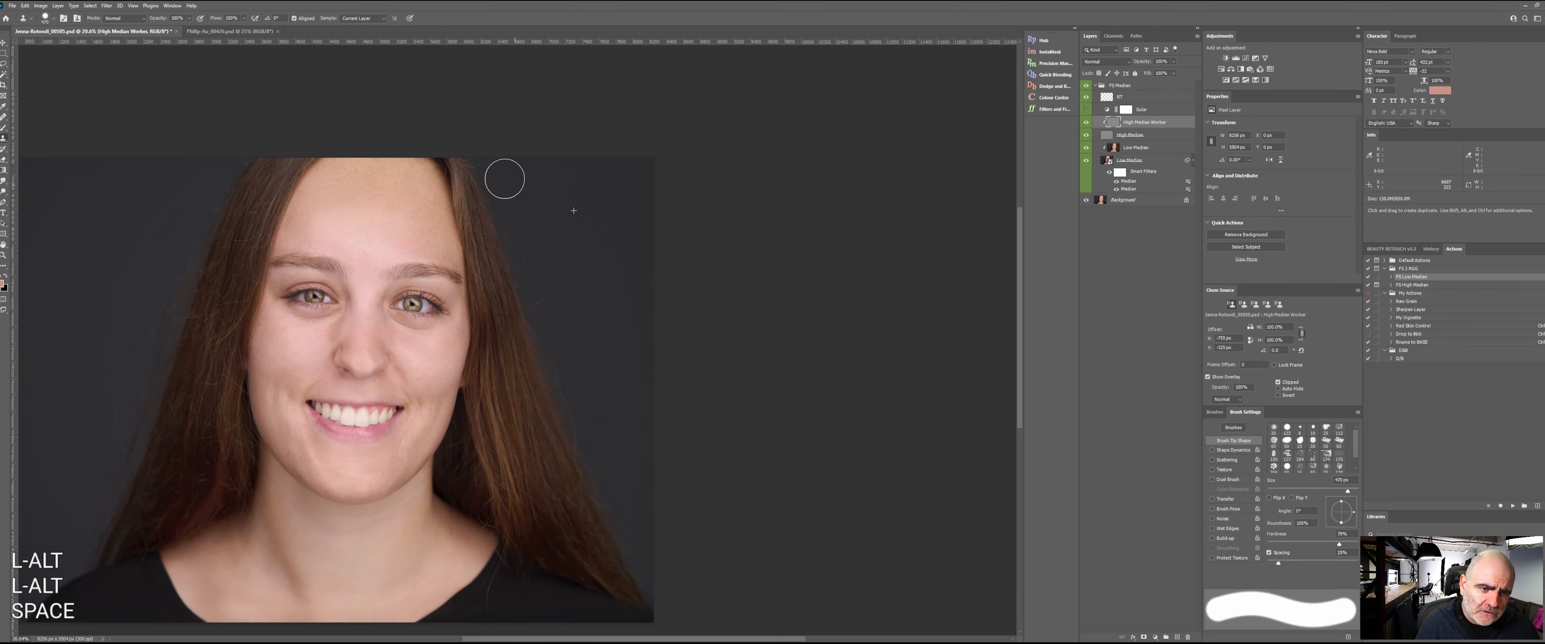
pyautogui.keyDown('alt'); pyautogui.click(540, 223); pyautogui.keyUp('alt')
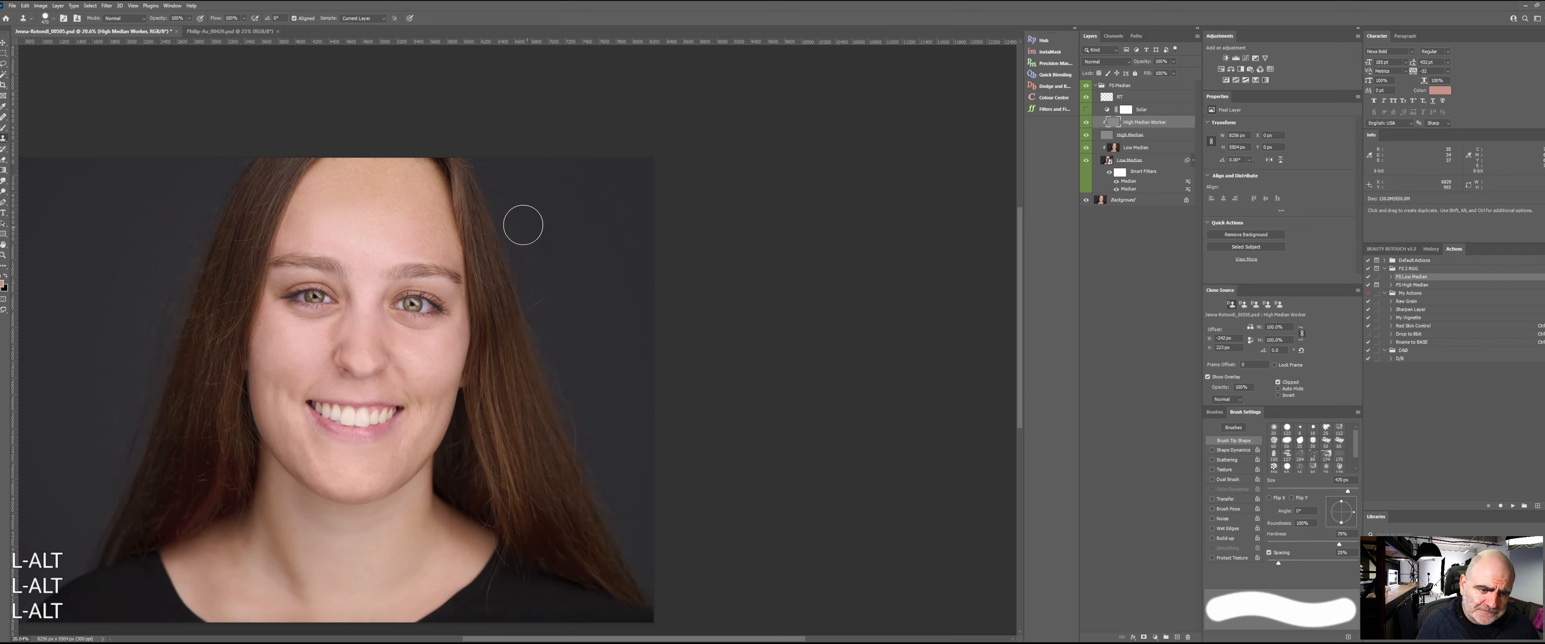
pyautogui.moveTo(515, 216); pyautogui.dragTo(565, 361)
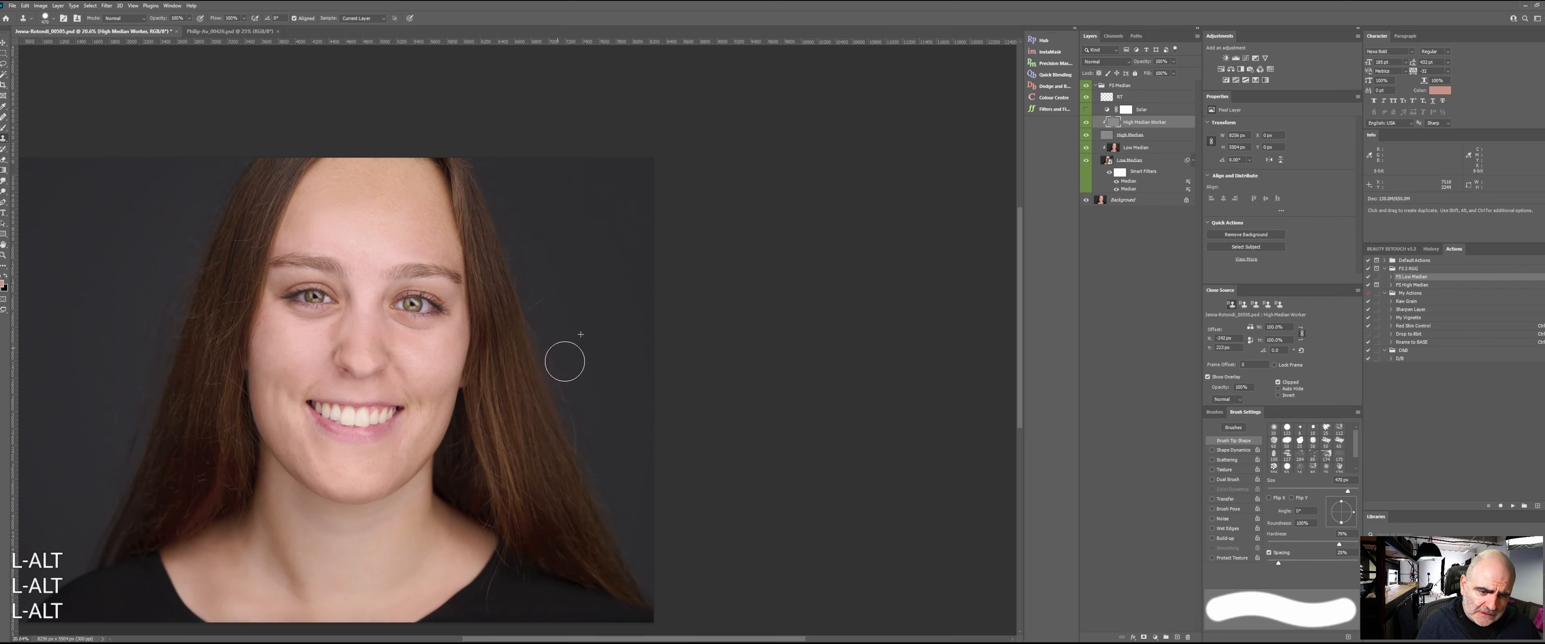
pyautogui.moveTo(579, 403); pyautogui.dragTo(590, 427)
# - Clone away the remaining stray hairs beside the lower hair and shoulder on the image's right side
pyautogui.keyDown('alt'); pyautogui.click(571, 278); pyautogui.keyUp('alt')
pyautogui.moveTo(579, 386); pyautogui.dragTo(586, 407)
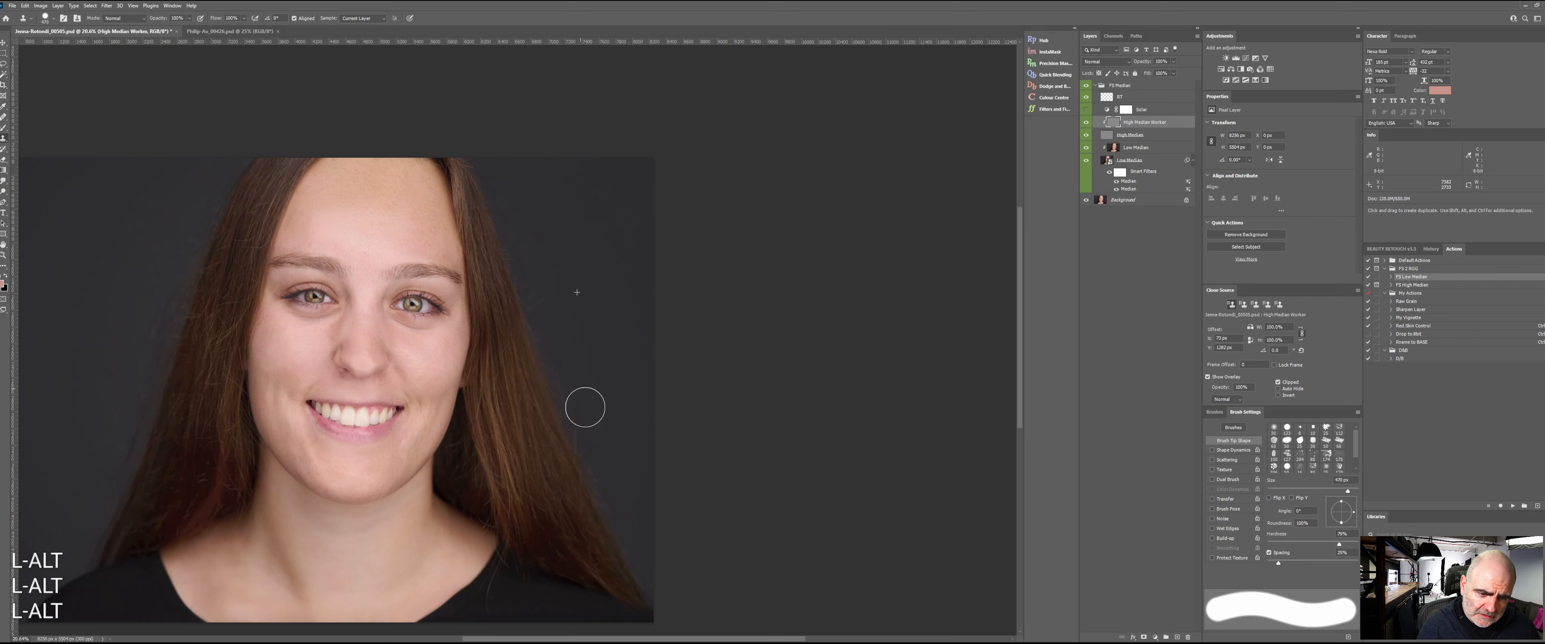
pyautogui.moveTo(614, 491)
pyautogui.mouseDown()
pyautogui.moveTo(590, 400)
pyautogui.moveTo(629, 459)
pyautogui.moveTo(627, 499)
pyautogui.moveTo(616, 465)
pyautogui.moveTo(661, 570)
pyautogui.mouseUp()
pyautogui.keyDown('alt'); pyautogui.click(595, 386); pyautogui.keyUp('alt')
pyautogui.keyDown('alt'); pyautogui.click(591, 216); pyautogui.keyUp('alt')
pyautogui.moveTo(615, 345); pyautogui.dragTo(606, 459)
# - Blend the backdrop tones beside the hair on the image's left side with a much larger Mixer Brush on the Low Median layer
pyautogui.click(1130, 148)
pyautogui.press('b')
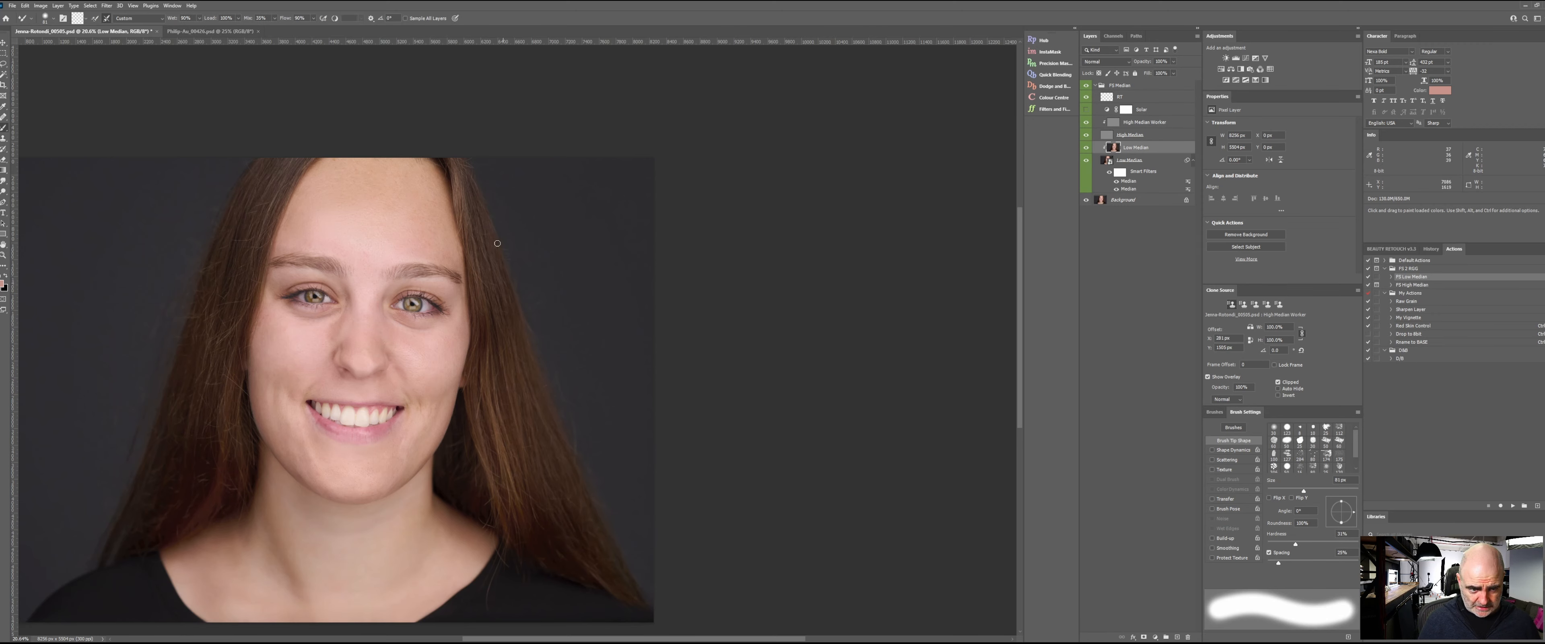
pyautogui.moveTo(492, 266); pyautogui.dragTo(916, 216)
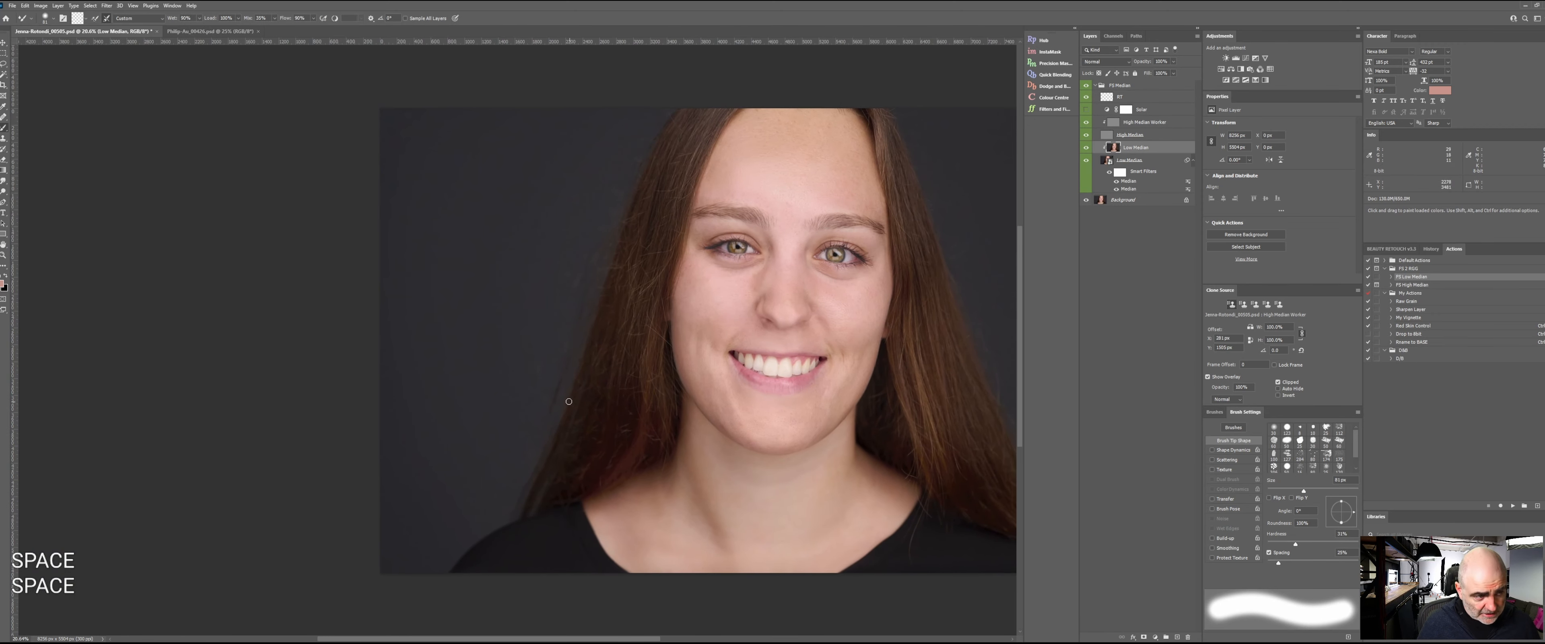
pyautogui.press('w')
pyautogui.press('w')
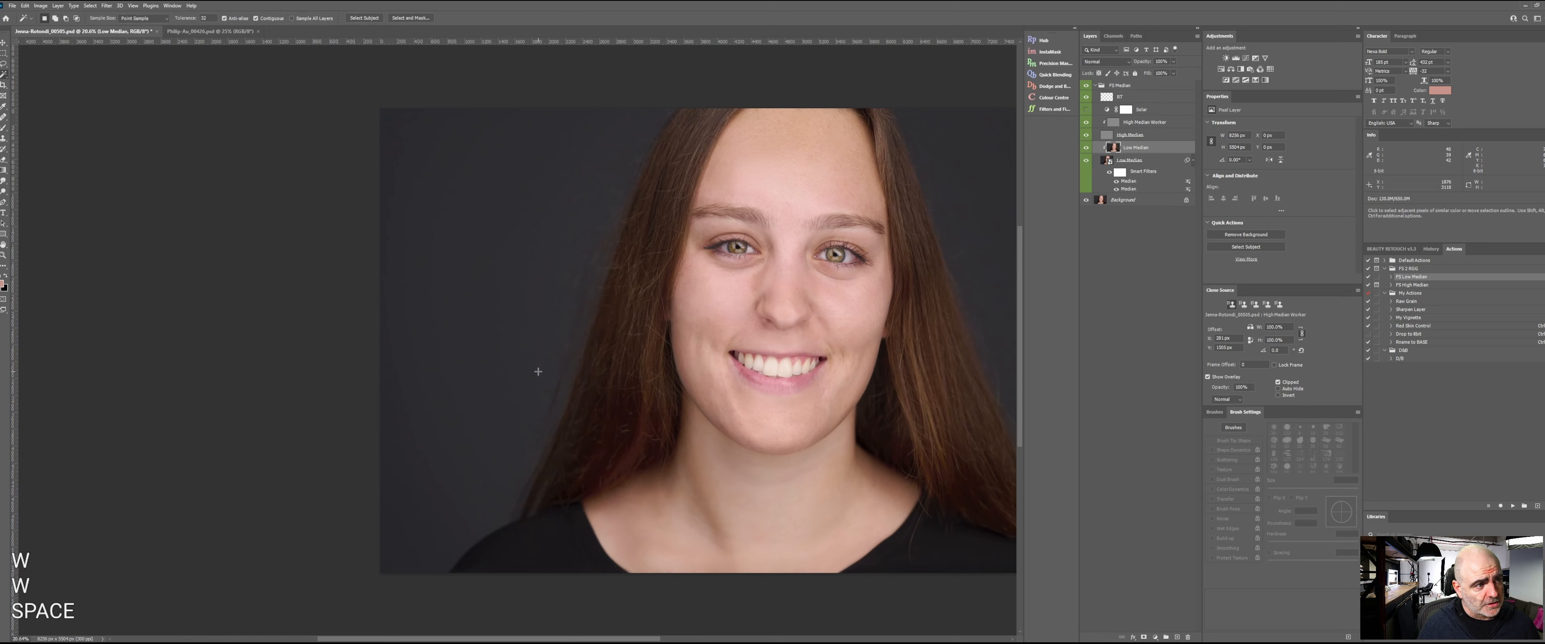
pyautogui.press('b')
pyautogui.moveTo(512, 374); pyautogui.dragTo(526, 374)
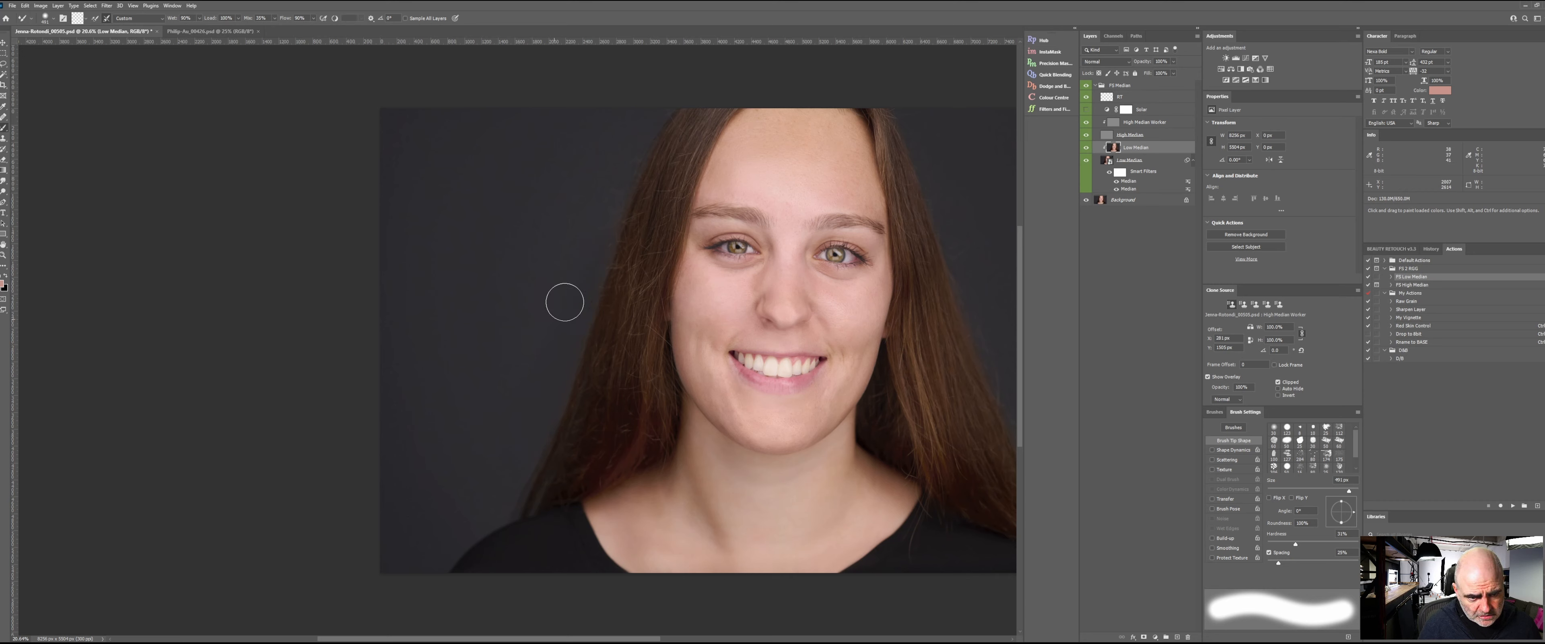
pyautogui.press('space')
pyautogui.moveTo(531, 283); pyautogui.dragTo(437, 400)
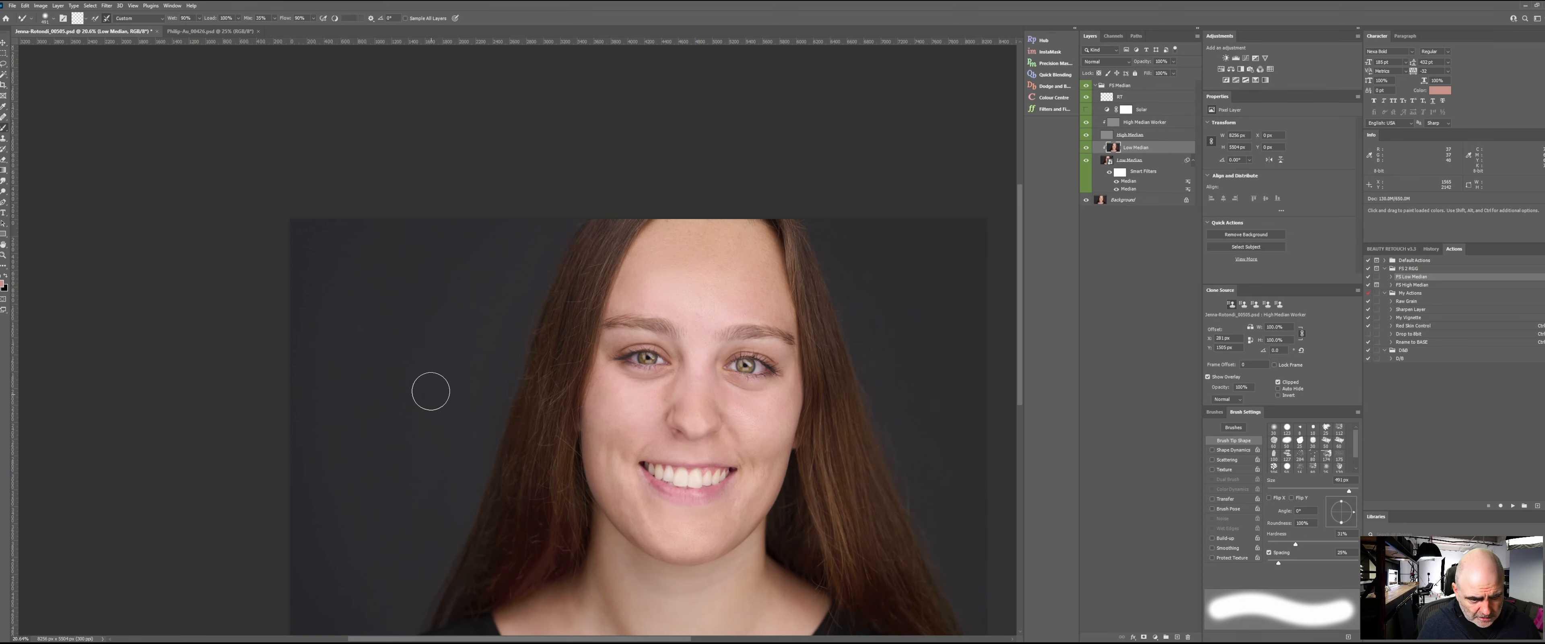
# - Inspect the backdrop and hair edge for uneven tones with the Solar check layer temporarily visible
pyautogui.press('space')
pyautogui.moveTo(441, 417); pyautogui.dragTo(321, 389)
pyautogui.press('alt')
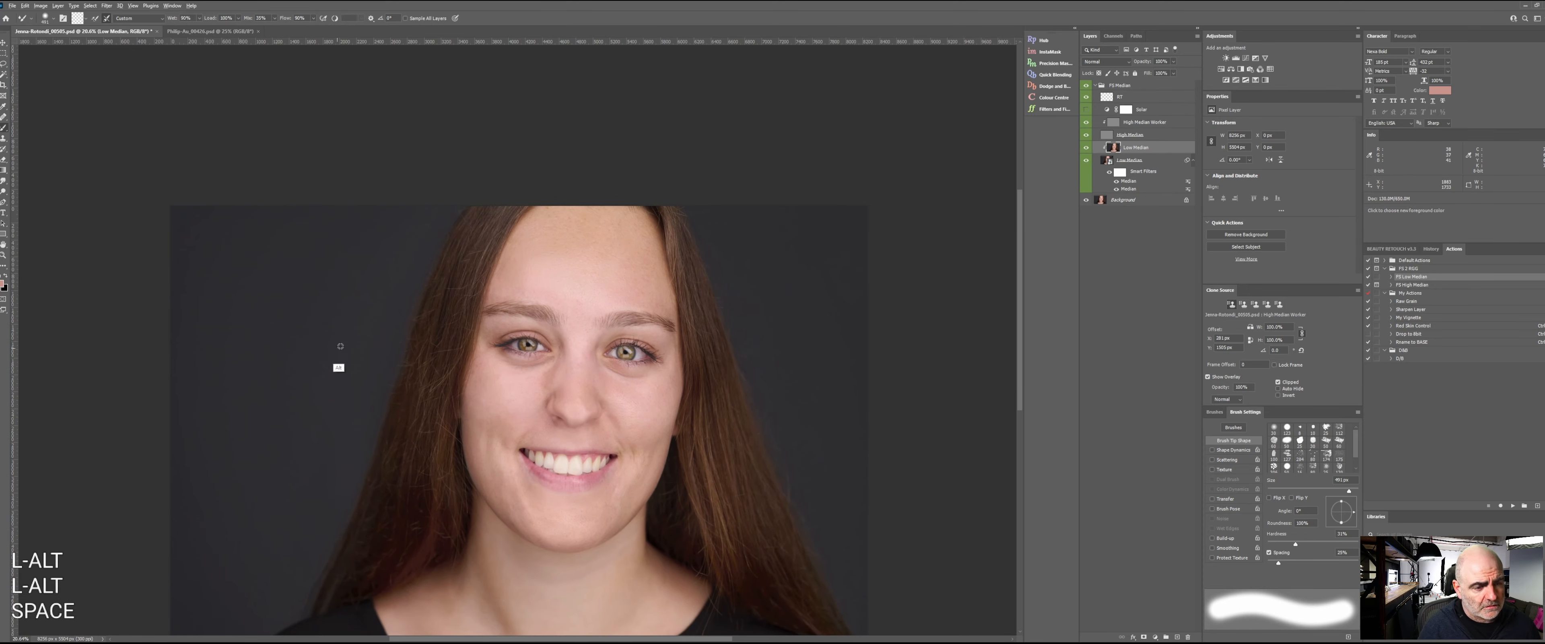
pyautogui.press('space')
pyautogui.moveTo(729, 254); pyautogui.dragTo(990, 127)
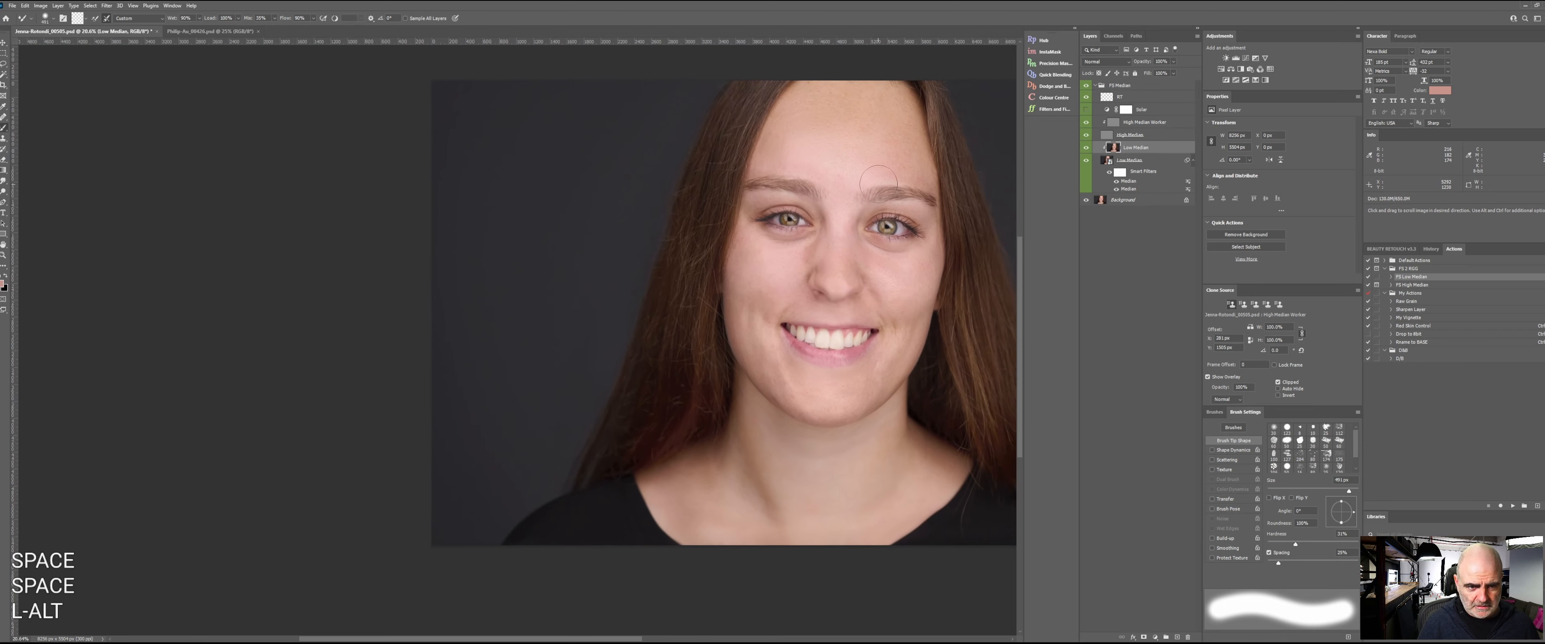
pyautogui.click(1087, 109)
pyautogui.press('z')
pyautogui.press('z')
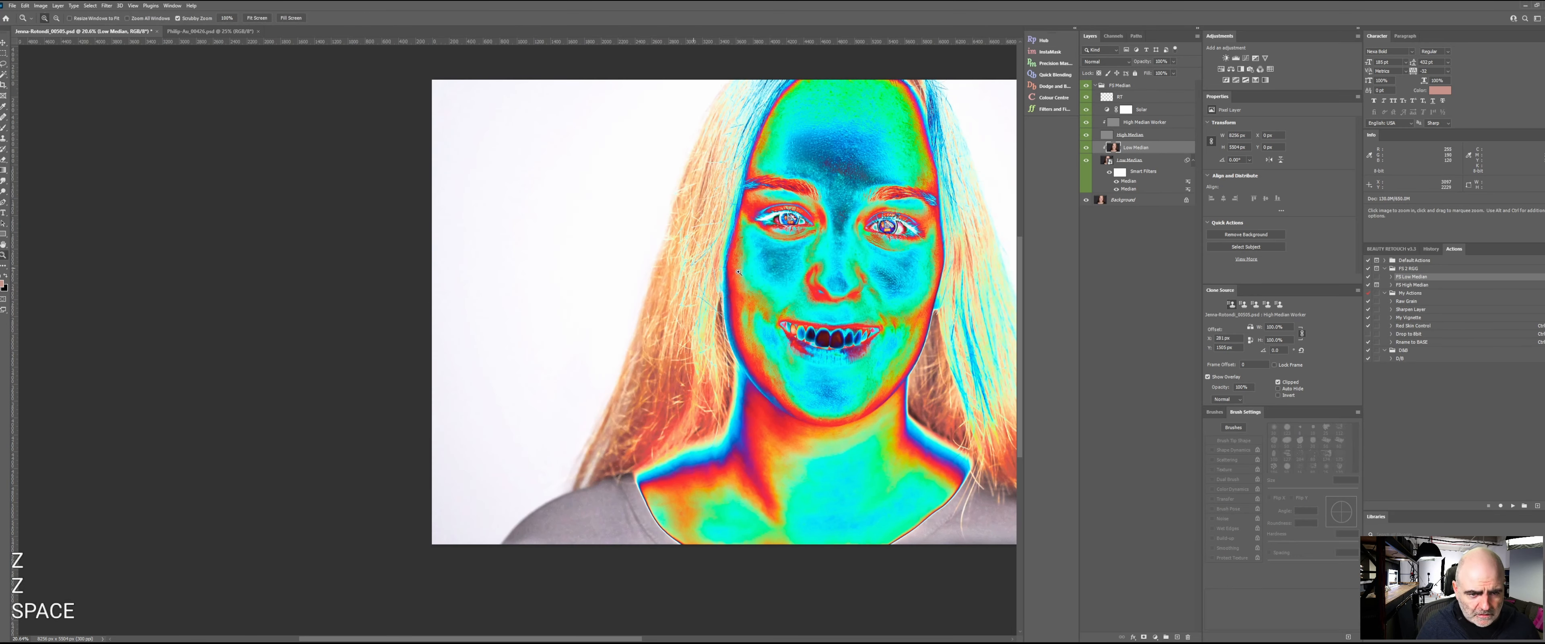
pyautogui.moveTo(747, 279); pyautogui.dragTo(728, 281)
pyautogui.press('space')
pyautogui.moveTo(589, 389); pyautogui.dragTo(624, 407)
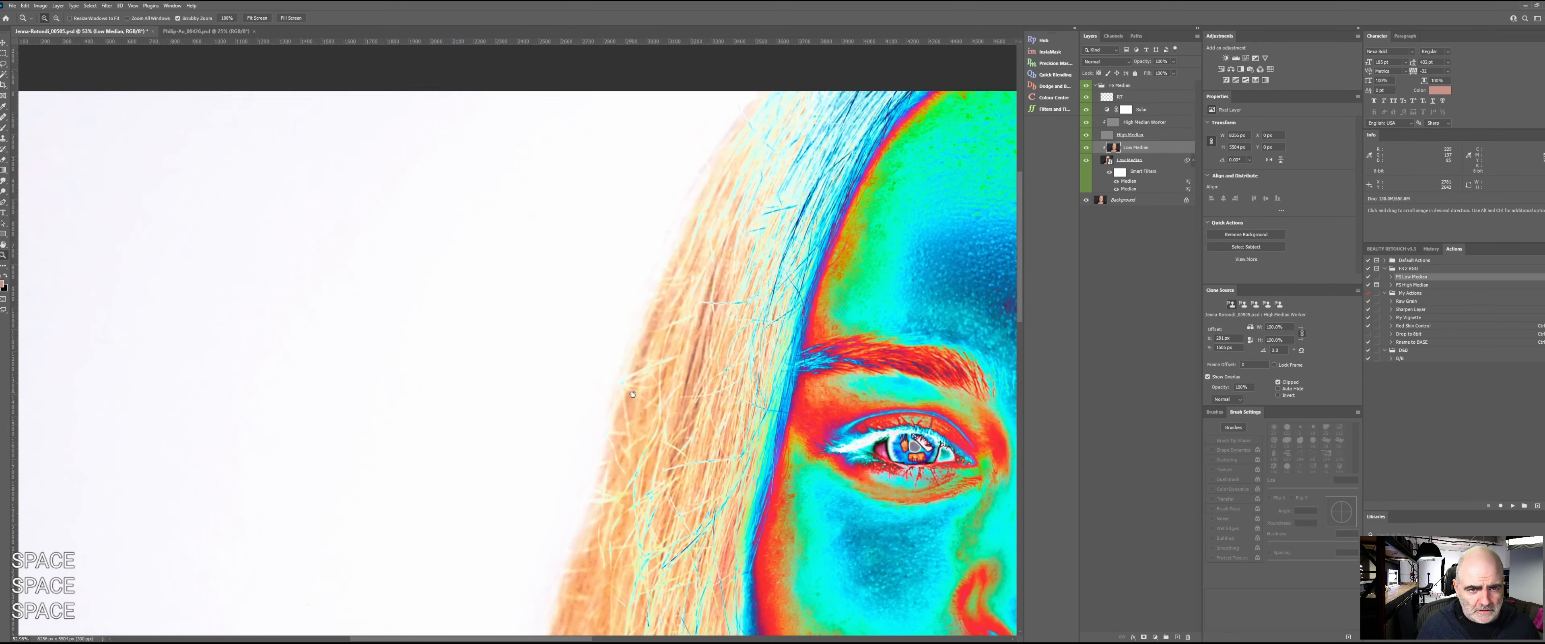
pyautogui.click(1085, 110)
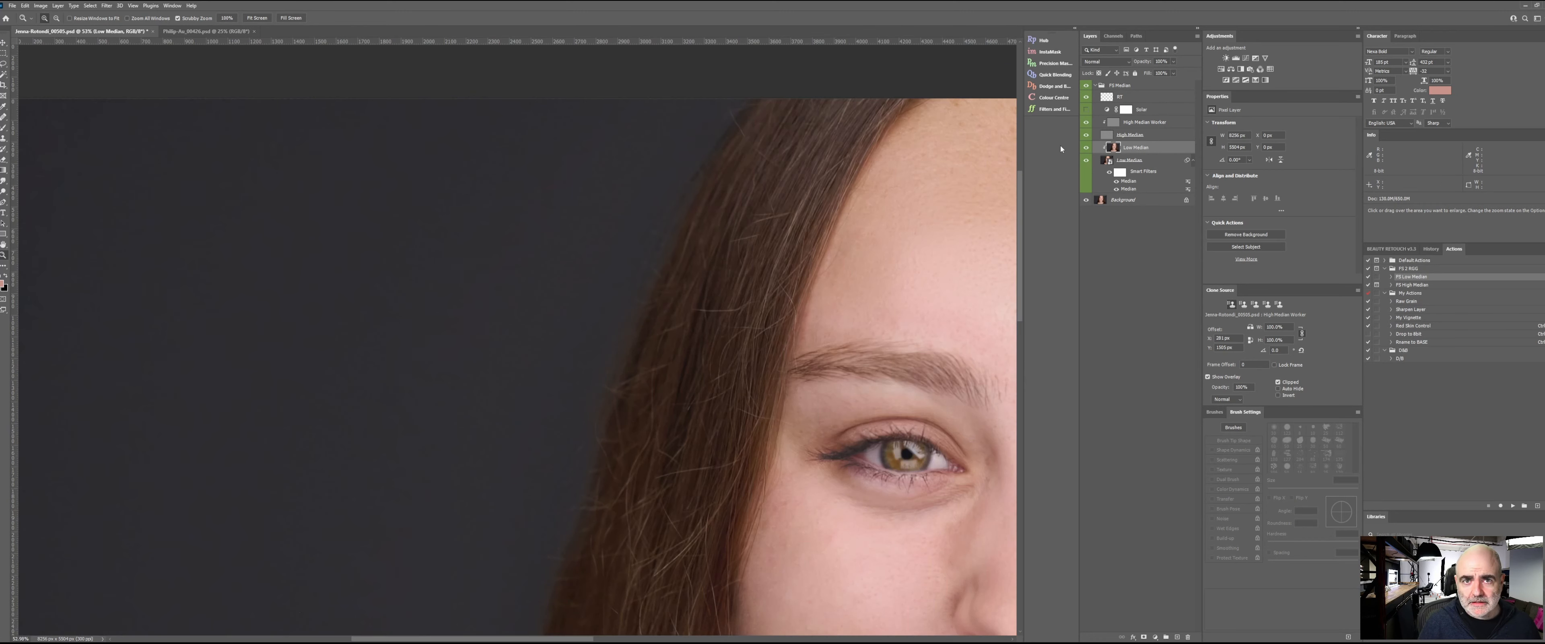
# - Blend the backdrop tones beside the upper and middle hair on the image's left side with the Mixer Brush on the Low Median layer
pyautogui.press('space')
pyautogui.press('space')
pyautogui.moveTo(640, 347); pyautogui.dragTo(814, 242)
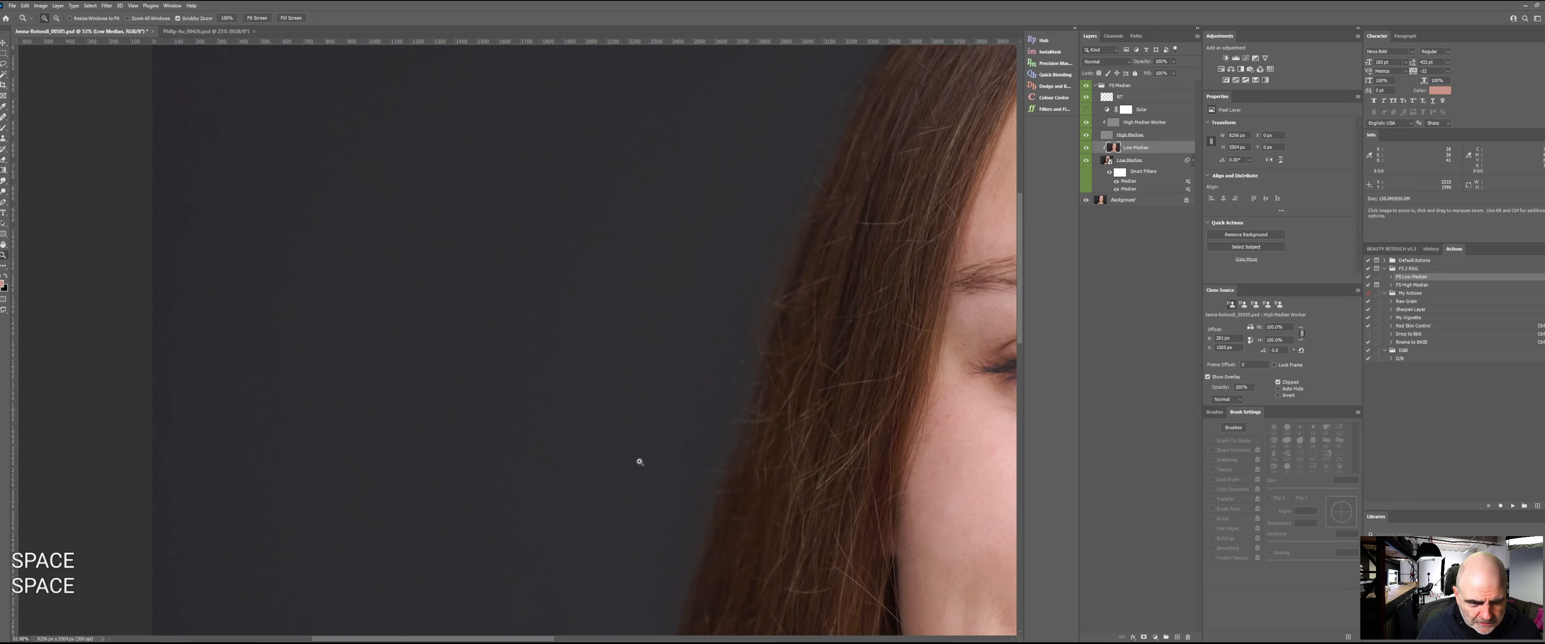
pyautogui.moveTo(749, 404); pyautogui.dragTo(743, 312)
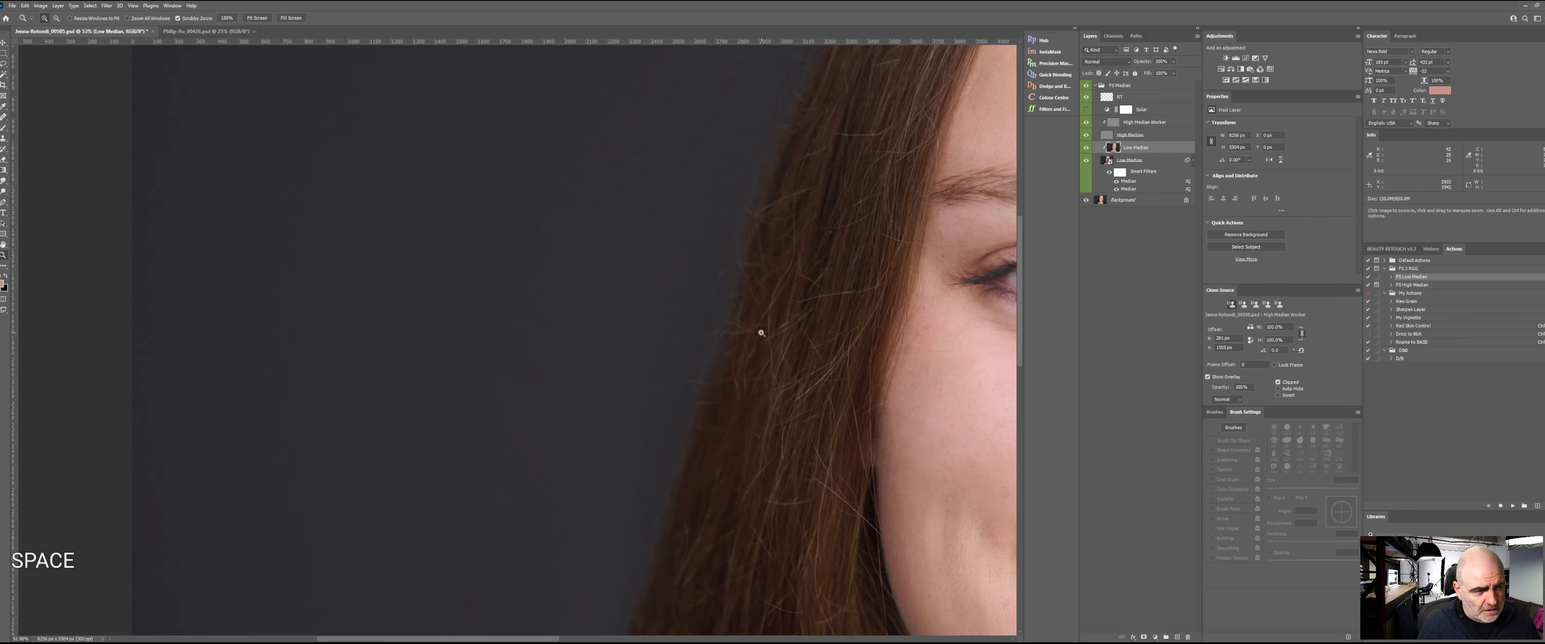
pyautogui.press('w')
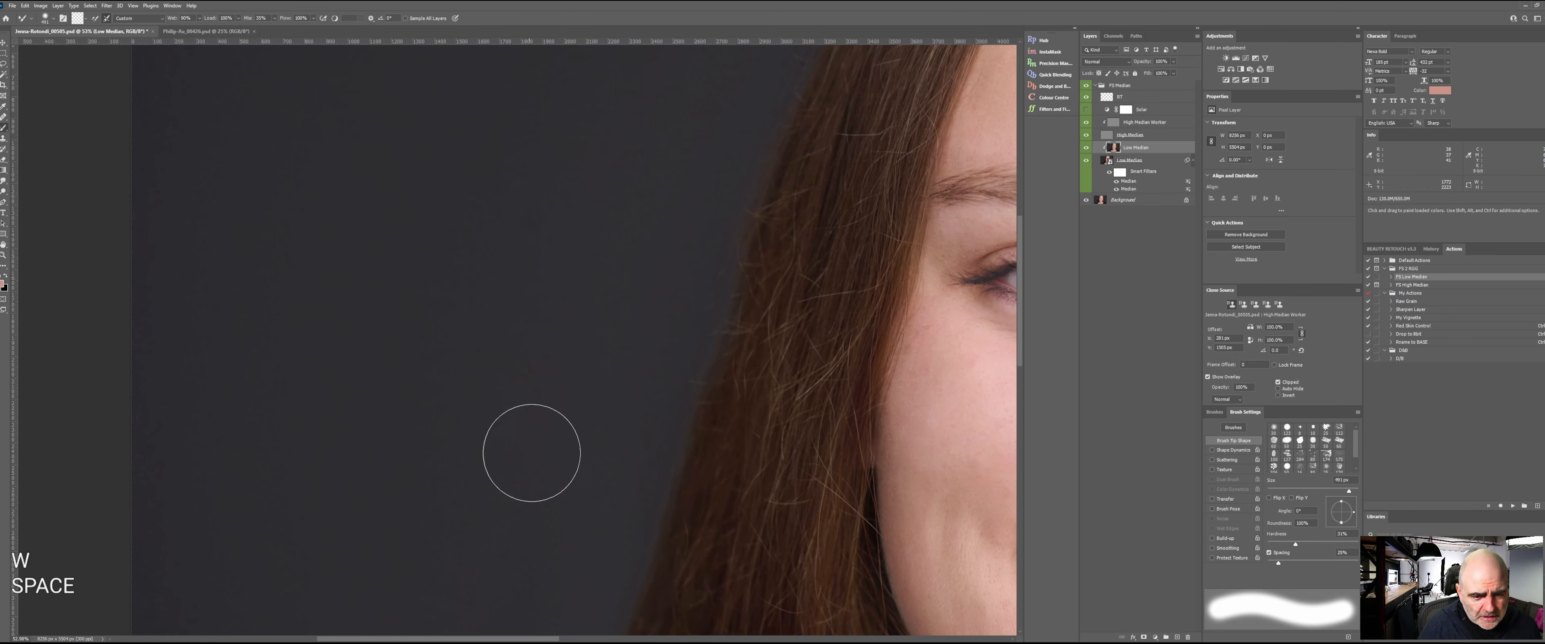
pyautogui.moveTo(575, 382)
pyautogui.mouseDown()
pyautogui.moveTo(531, 451)
pyautogui.moveTo(595, 449)
pyautogui.moveTo(556, 540)
pyautogui.moveTo(551, 474)
pyautogui.mouseUp()
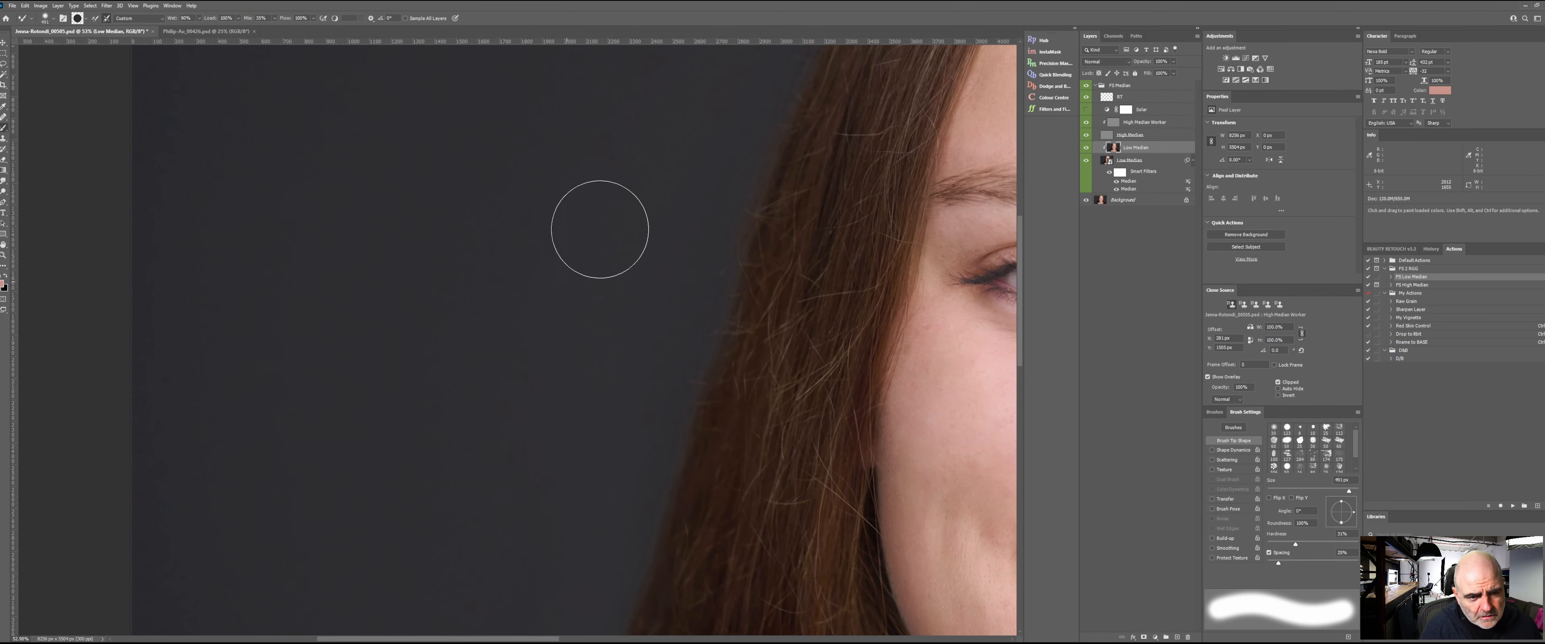
pyautogui.press('space')
pyautogui.moveTo(597, 227); pyautogui.dragTo(544, 485)
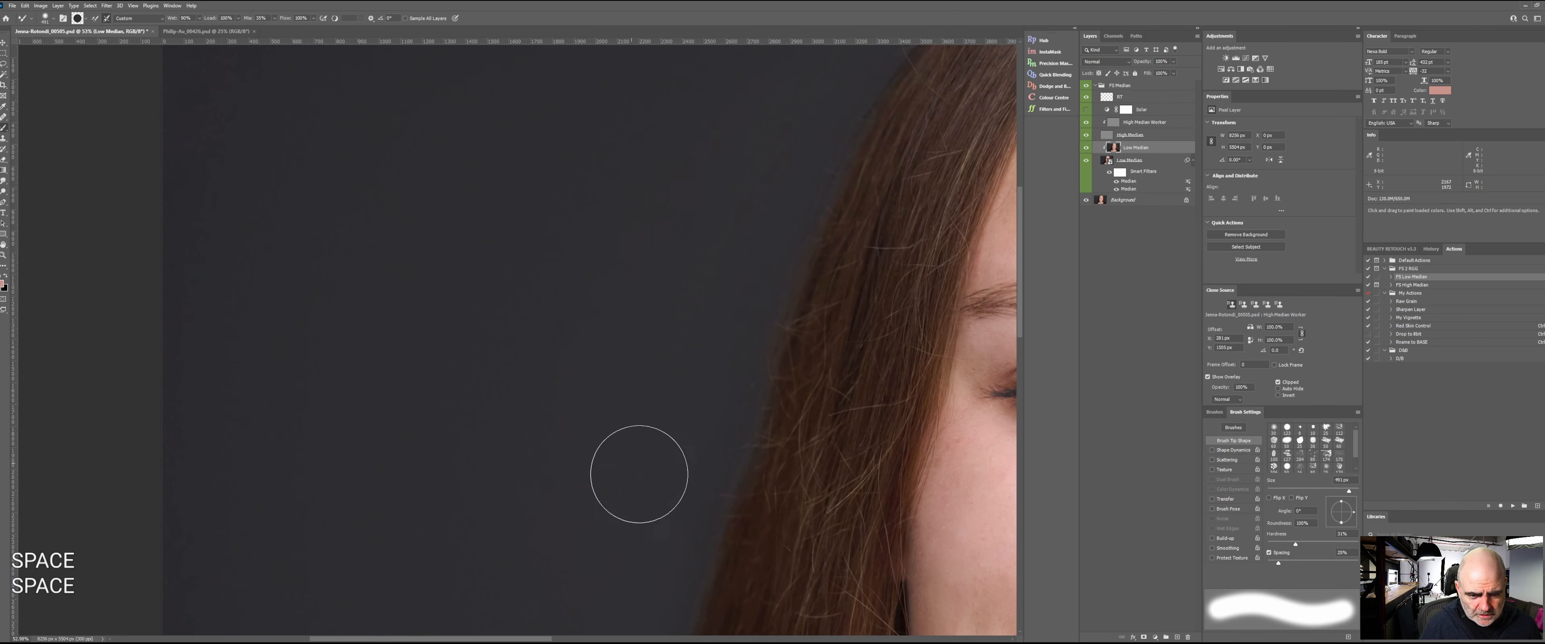
pyautogui.press('space')
pyautogui.moveTo(704, 334); pyautogui.dragTo(725, 306)
pyautogui.moveTo(691, 168)
pyautogui.mouseDown()
pyautogui.moveTo(663, 284)
pyautogui.moveTo(609, 309)
pyautogui.moveTo(629, 379)
pyautogui.moveTo(601, 408)
pyautogui.moveTo(605, 520)
pyautogui.mouseUp()
# - Blend the backdrop tones beside the lower hair on the image's left side with the Mixer Brush
pyautogui.press('space')
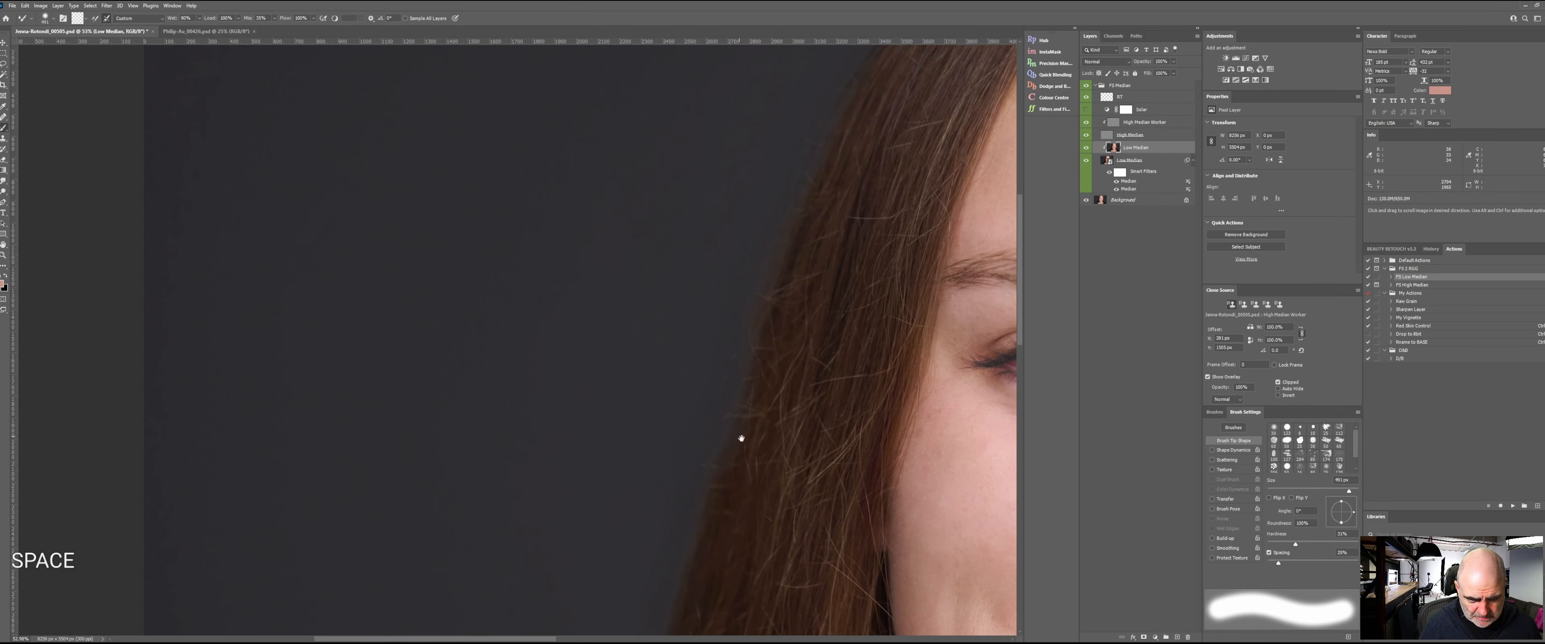
pyautogui.moveTo(735, 434); pyautogui.dragTo(680, 234)
pyautogui.moveTo(560, 386); pyautogui.dragTo(495, 480)
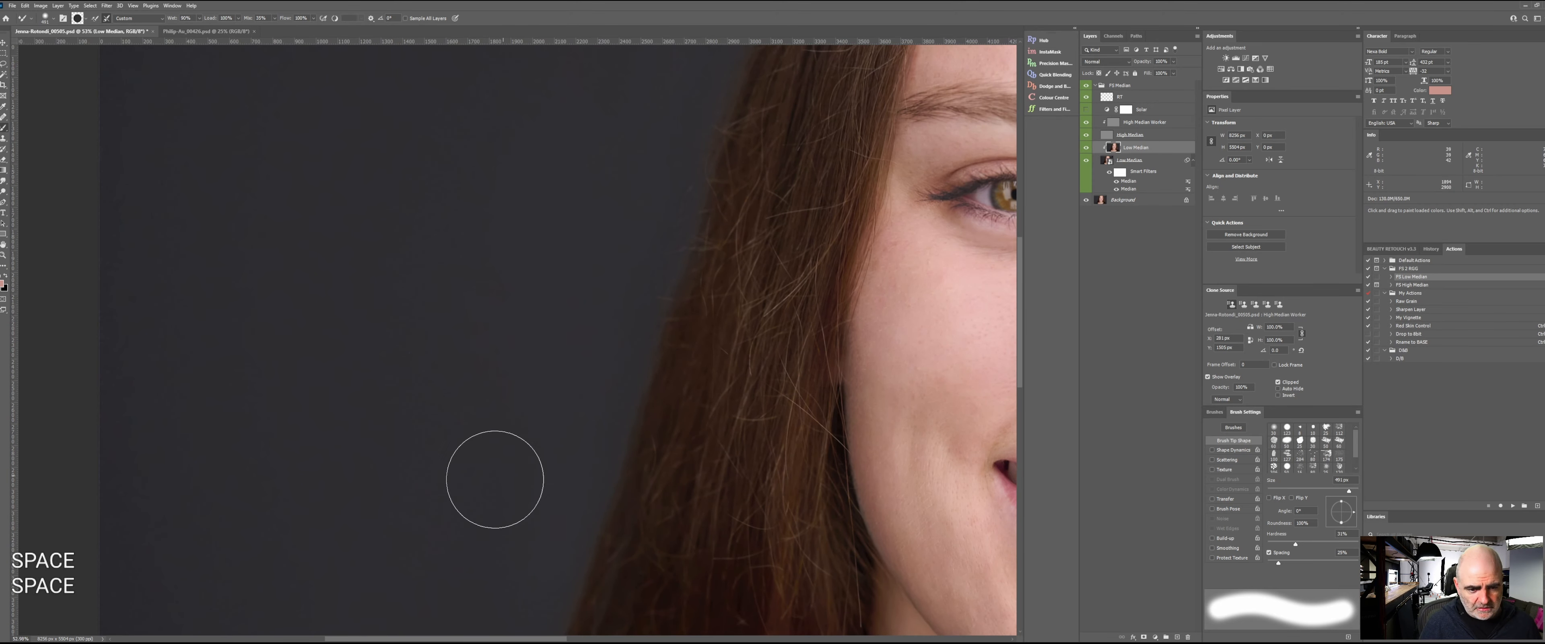
pyautogui.press('space')
pyautogui.moveTo(682, 414)
pyautogui.mouseDown()
pyautogui.moveTo(765, 280)
pyautogui.moveTo(746, 273)
pyautogui.mouseUp()
pyautogui.moveTo(500, 376)
pyautogui.mouseDown()
pyautogui.moveTo(449, 398)
pyautogui.moveTo(425, 369)
pyautogui.moveTo(432, 438)
pyautogui.mouseUp()
pyautogui.press('space')
pyautogui.moveTo(670, 326)
pyautogui.mouseDown()
pyautogui.moveTo(787, 258)
pyautogui.moveTo(773, 286)
pyautogui.moveTo(672, 303)
pyautogui.mouseUp()
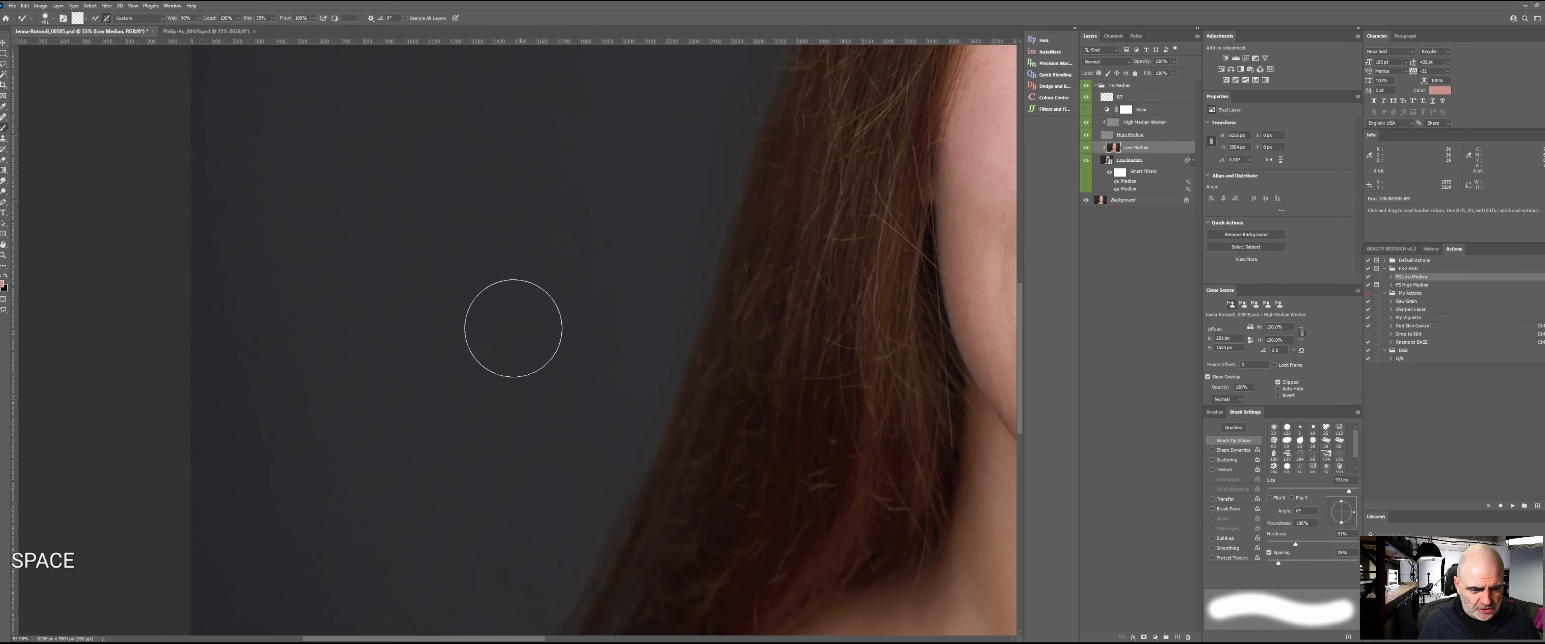
pyautogui.moveTo(473, 328); pyautogui.dragTo(576, 327)
pyautogui.moveTo(475, 424)
pyautogui.mouseDown()
pyautogui.moveTo(479, 359)
pyautogui.moveTo(449, 318)
pyautogui.mouseUp()
# - Enlarge the Mixer Brush considerably and smooth the broad backdrop tones across the image's left side
pyautogui.press('space')
pyautogui.press('space')
pyautogui.moveTo(626, 323); pyautogui.dragTo(613, 556)
pyautogui.press('space')
pyautogui.moveTo(566, 272); pyautogui.dragTo(469, 472)
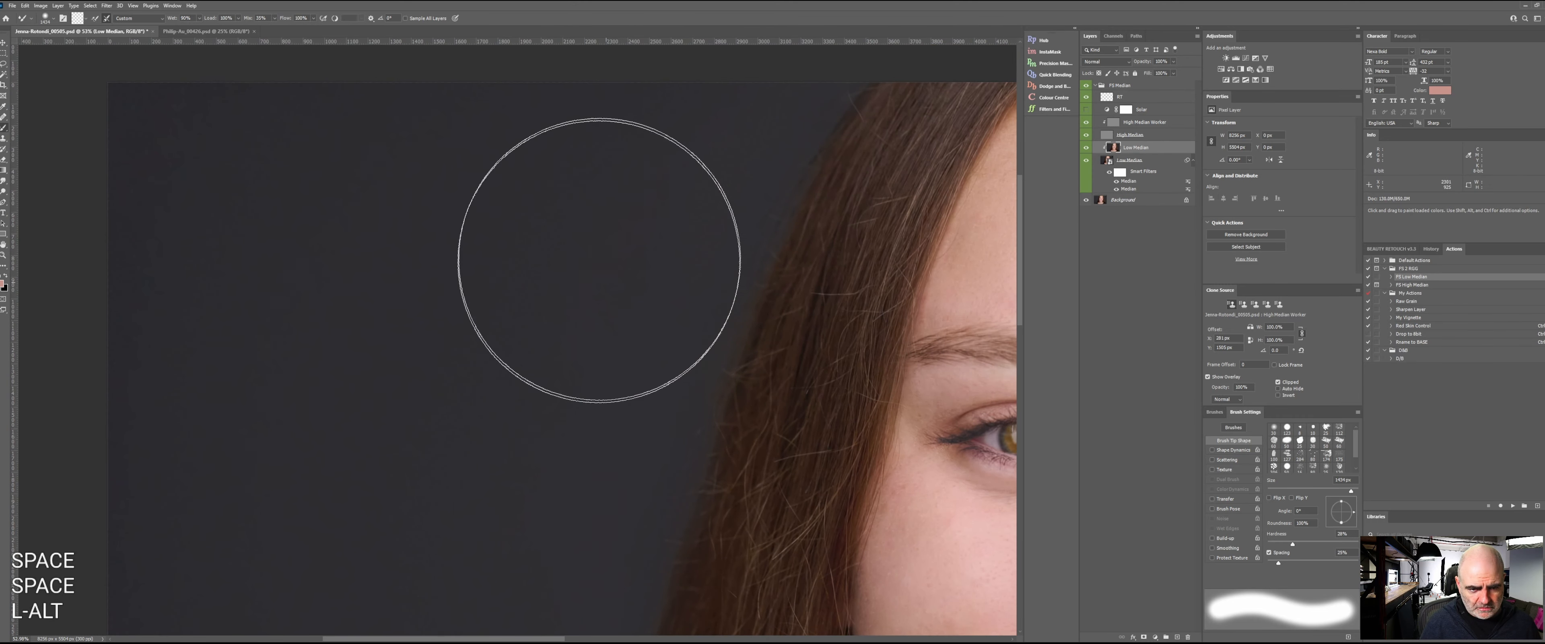
pyautogui.press('space')
pyautogui.moveTo(470, 495); pyautogui.dragTo(660, 163)
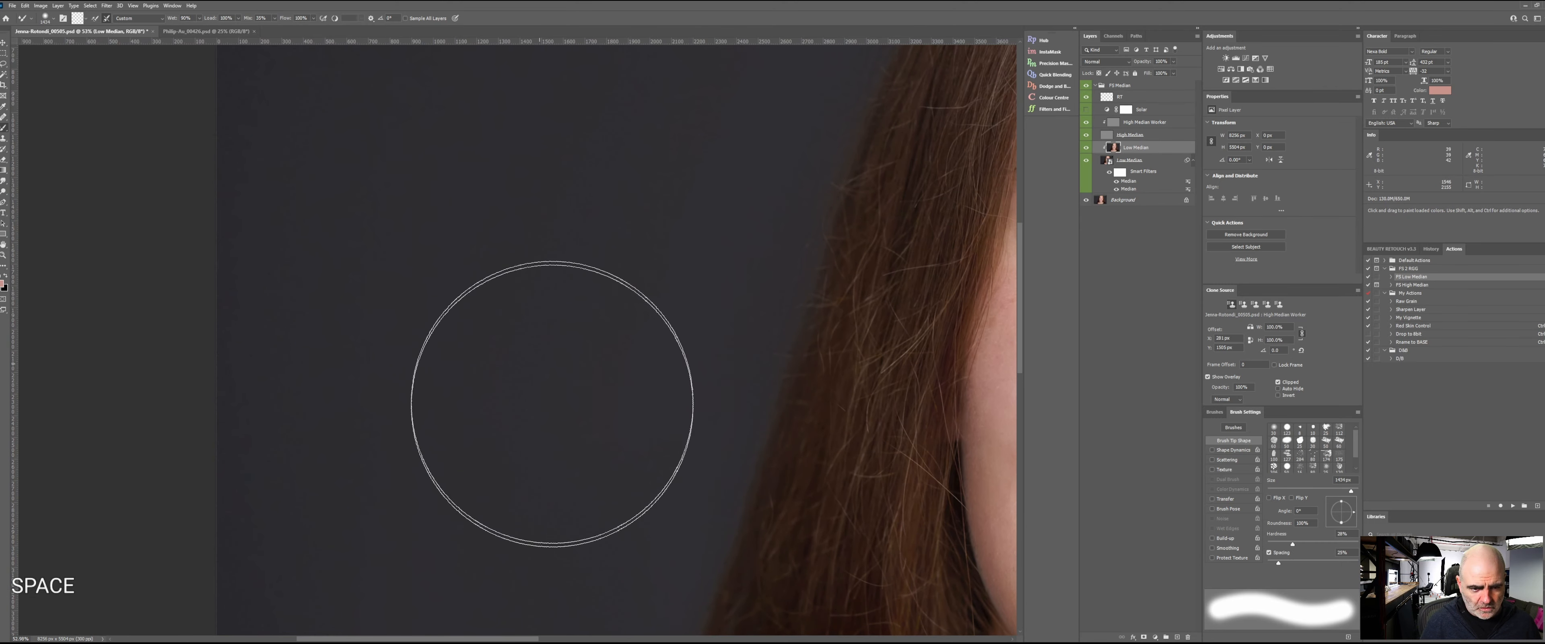
pyautogui.moveTo(552, 403)
pyautogui.mouseDown()
pyautogui.moveTo(552, 433)
pyautogui.moveTo(499, 499)
pyautogui.moveTo(522, 387)
pyautogui.moveTo(559, 428)
pyautogui.moveTo(521, 504)
pyautogui.moveTo(511, 484)
pyautogui.mouseUp()
pyautogui.press('space')
pyautogui.moveTo(670, 382); pyautogui.dragTo(364, 237)
# - Resize the Mixer Brush to fit the narrower backdrop and blend the tones beside the upper hair on the image's right side
pyautogui.press('z')
pyautogui.moveTo(729, 401); pyautogui.dragTo(666, 400)
pyautogui.press('space')
pyautogui.moveTo(777, 436); pyautogui.dragTo(544, 441)
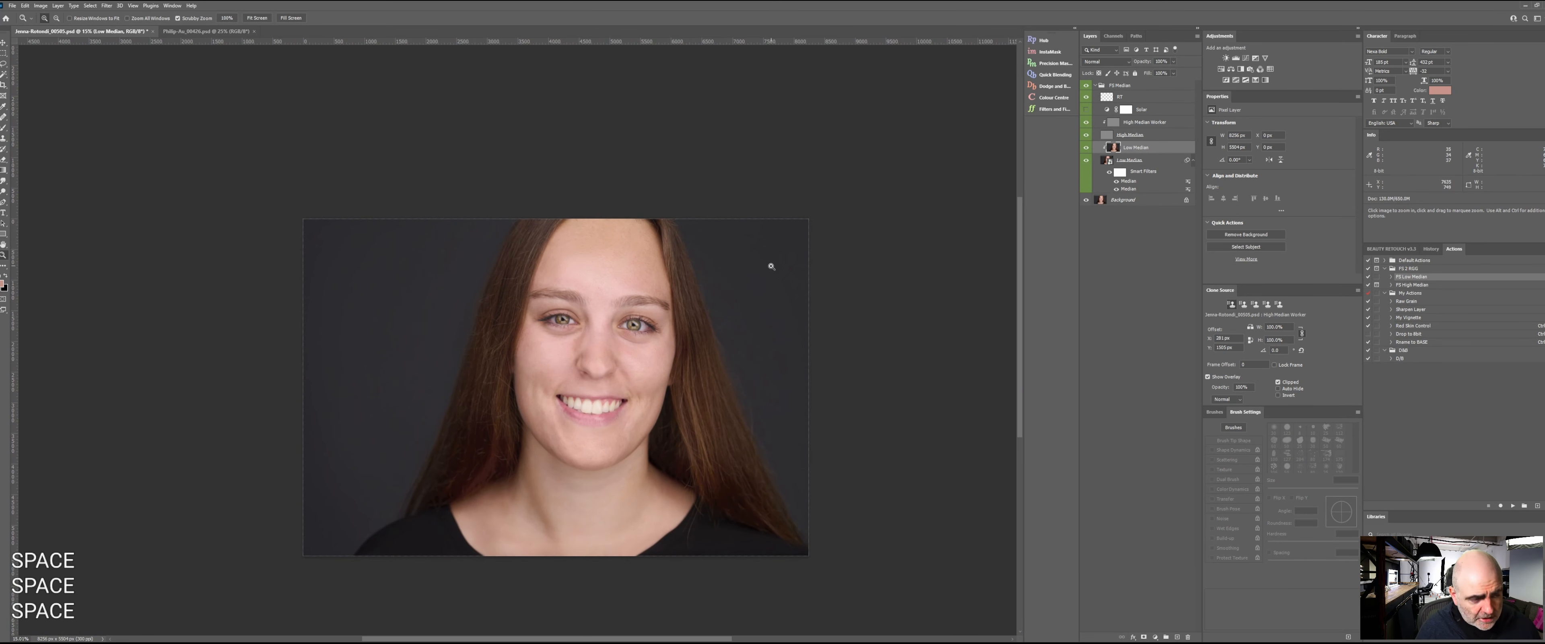
pyautogui.press('w')
pyautogui.keyDown('alt'); pyautogui.rightClick(784, 274); pyautogui.keyUp('alt')
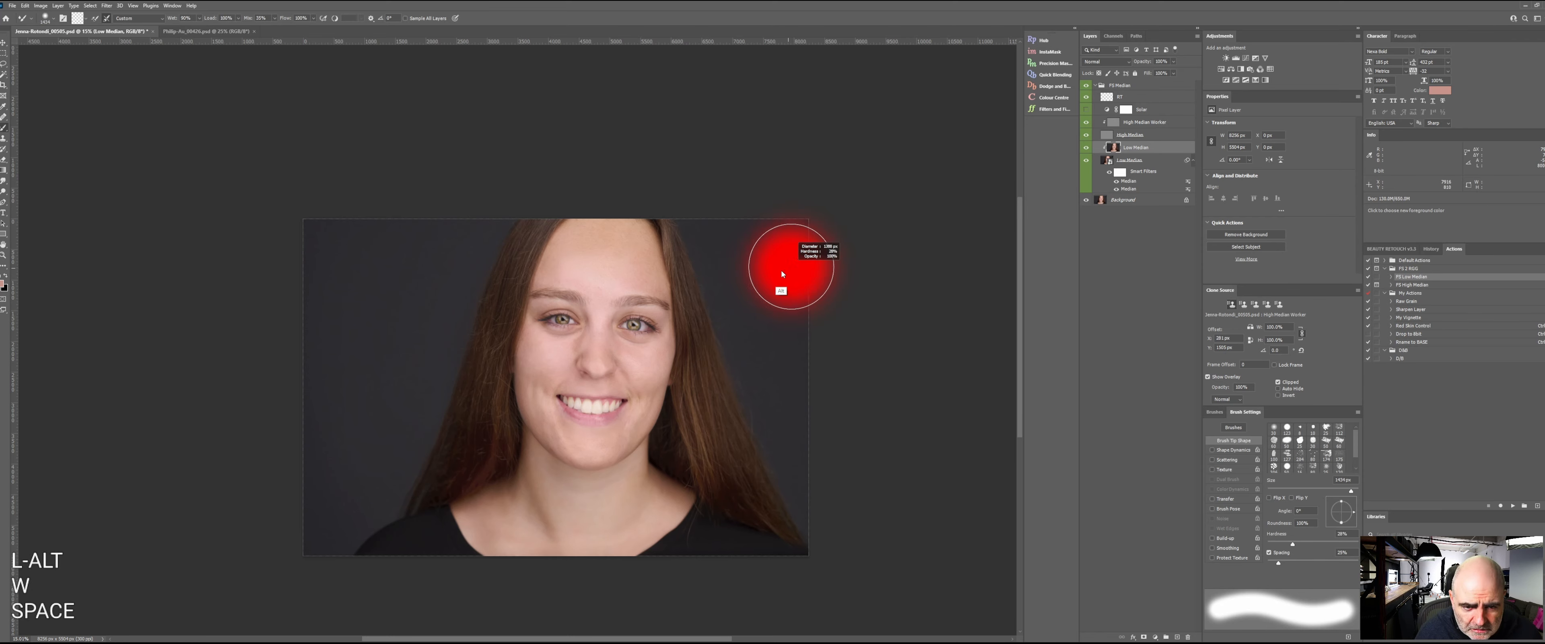
pyautogui.press('space')
pyautogui.moveTo(734, 315); pyautogui.dragTo(732, 240)
pyautogui.press('z')
pyautogui.press('space')
pyautogui.hotkey('ctrl', '0')
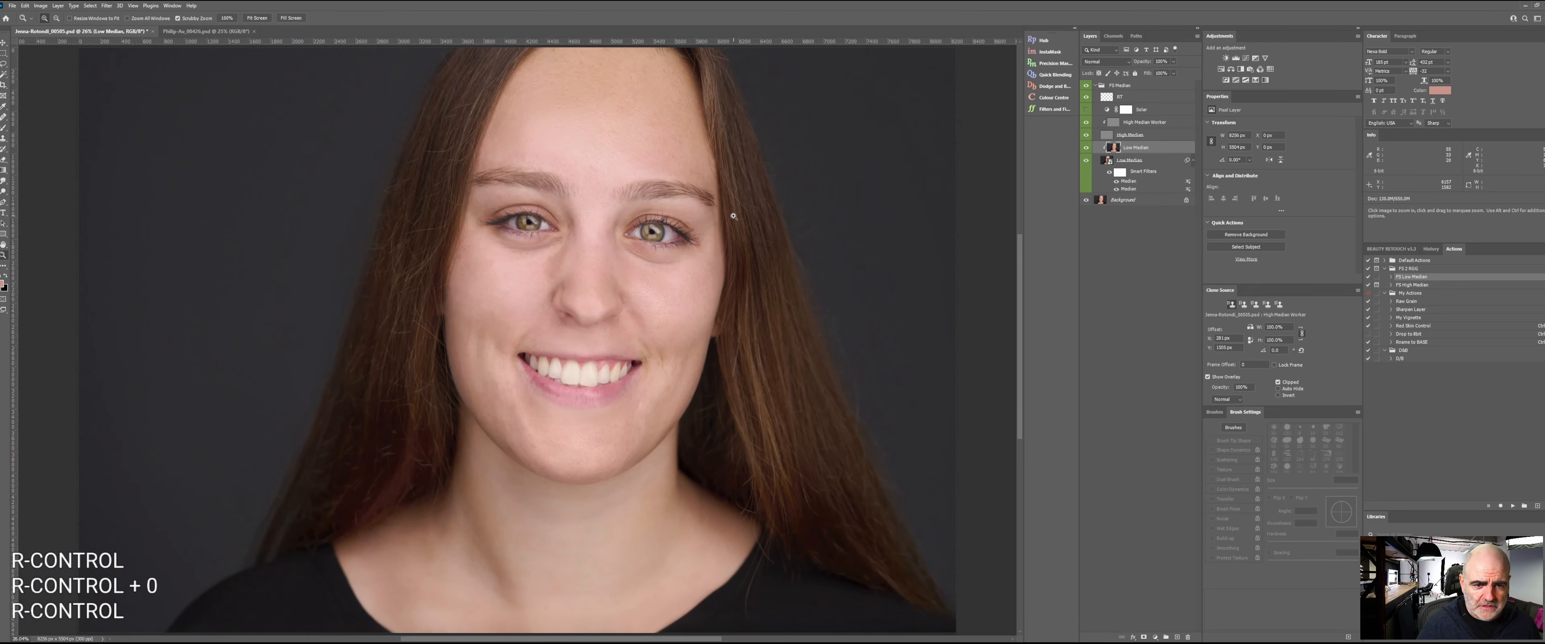
pyautogui.press('space')
pyautogui.moveTo(796, 248); pyautogui.dragTo(618, 309)
pyautogui.press('w')
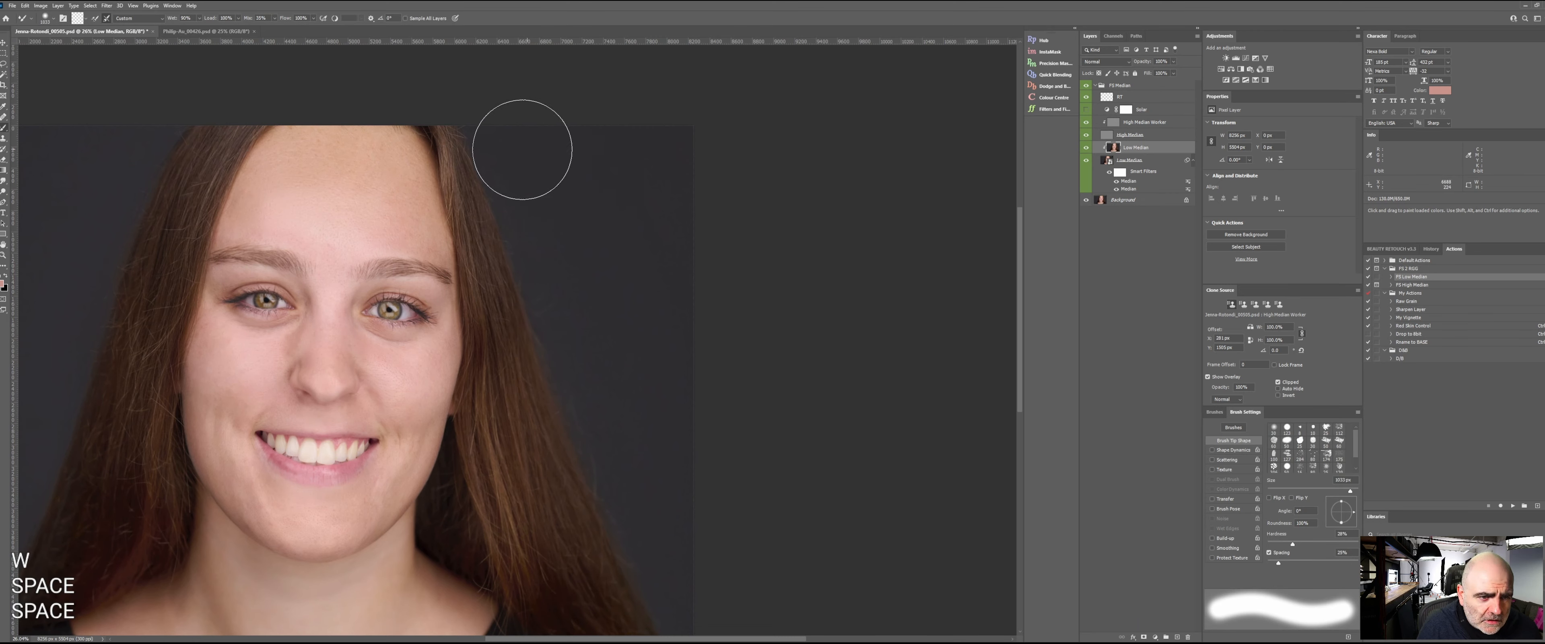
pyautogui.moveTo(570, 196); pyautogui.dragTo(556, 204)
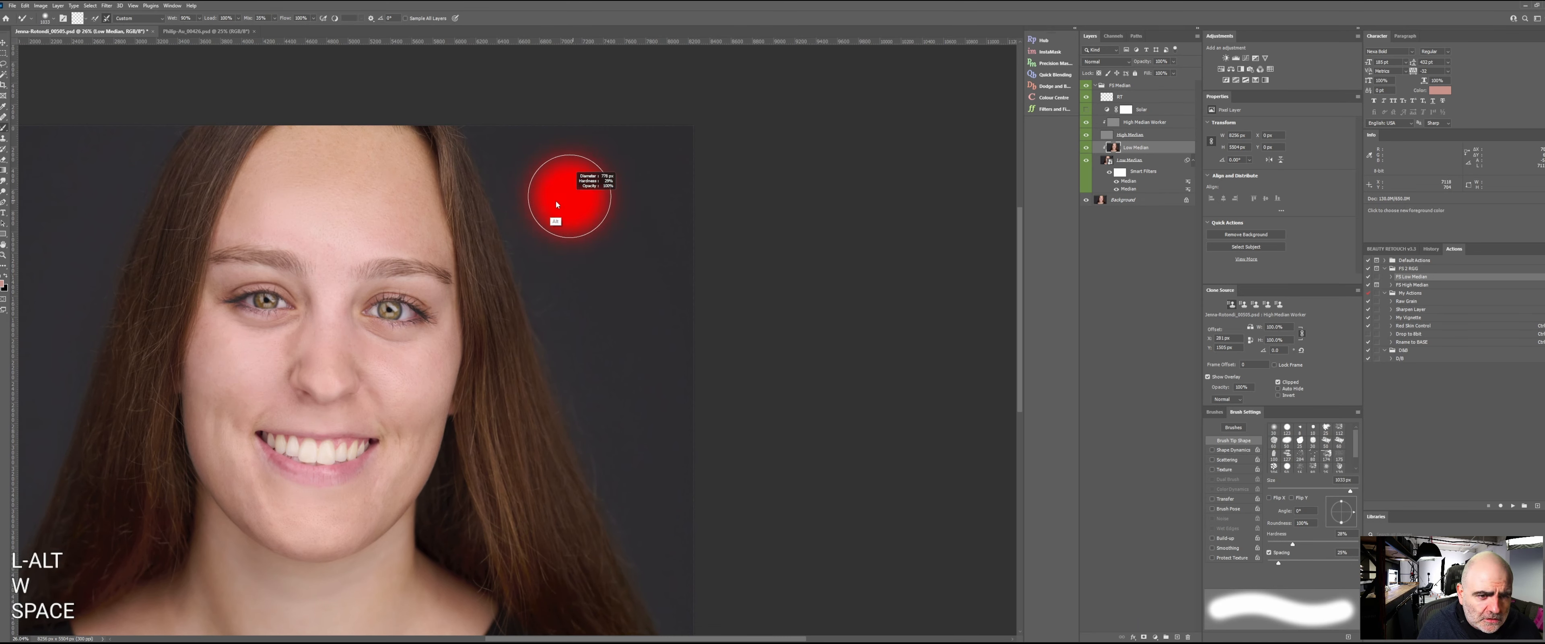
pyautogui.moveTo(557, 248); pyautogui.dragTo(557, 277)
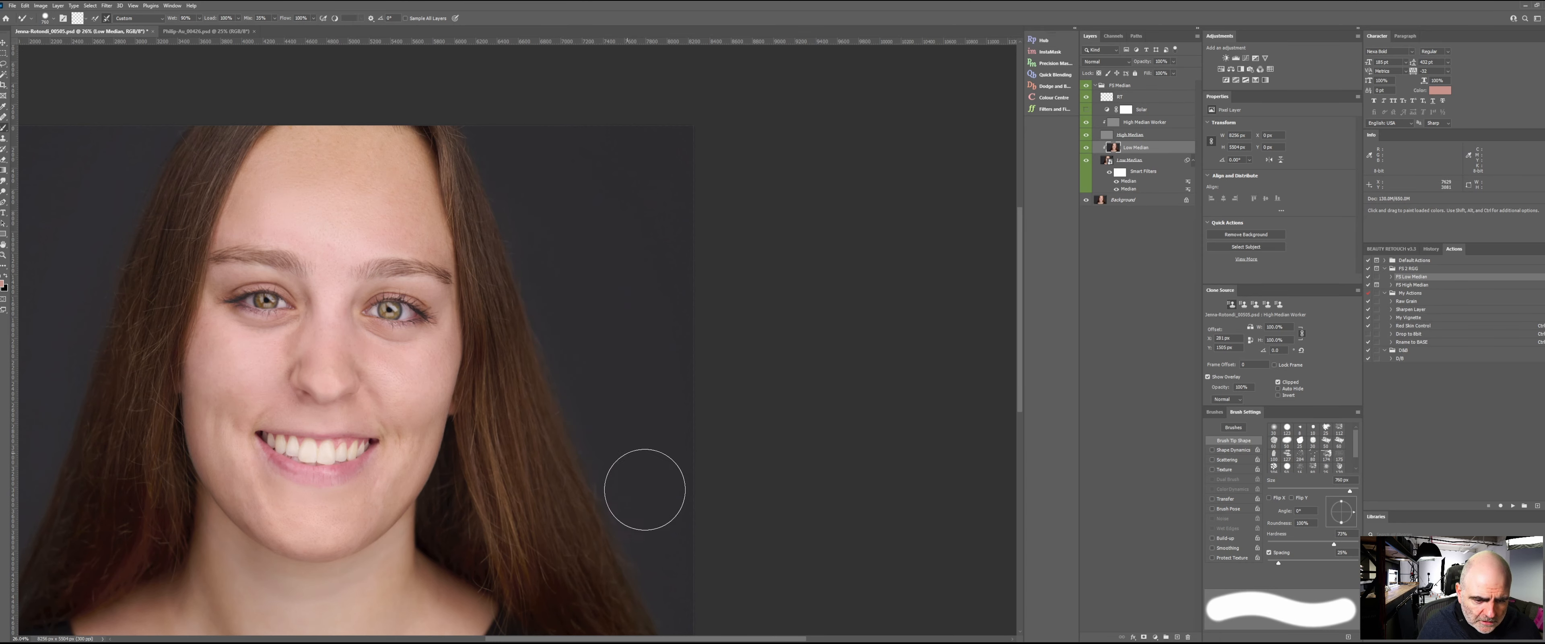
# - Blend the backdrop tones beside the lower hair and along the outer edge on the image's right side
pyautogui.moveTo(611, 407); pyautogui.dragTo(538, 187)
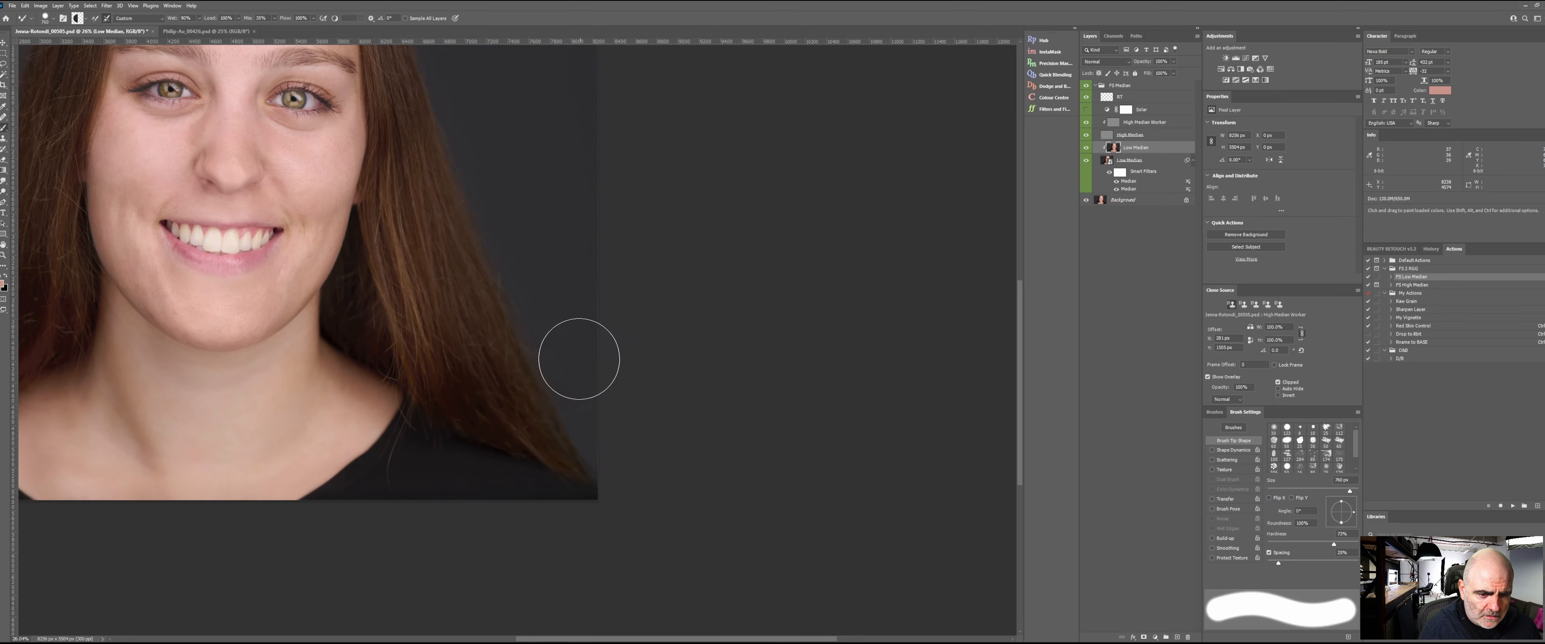
pyautogui.press('space')
pyautogui.moveTo(528, 155); pyautogui.dragTo(611, 276)
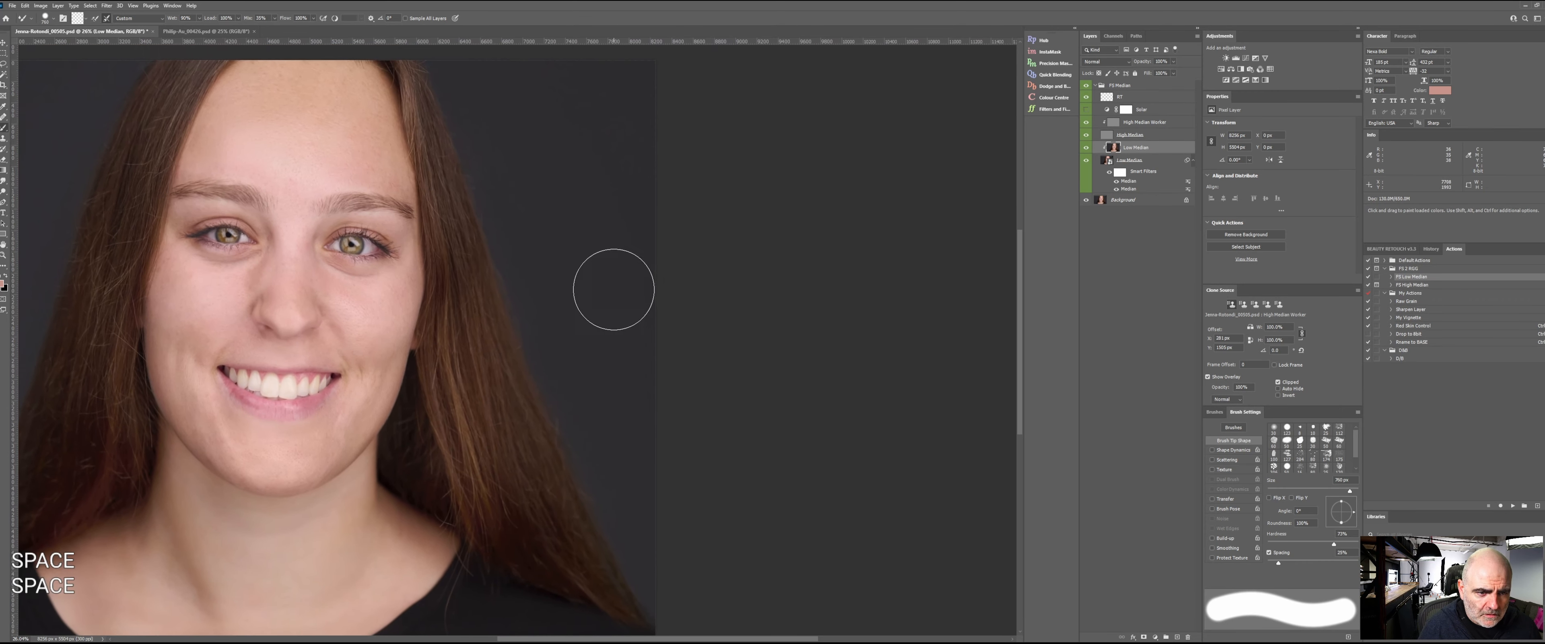
pyautogui.press('space')
pyautogui.moveTo(508, 169); pyautogui.dragTo(673, 361)
pyautogui.press('space')
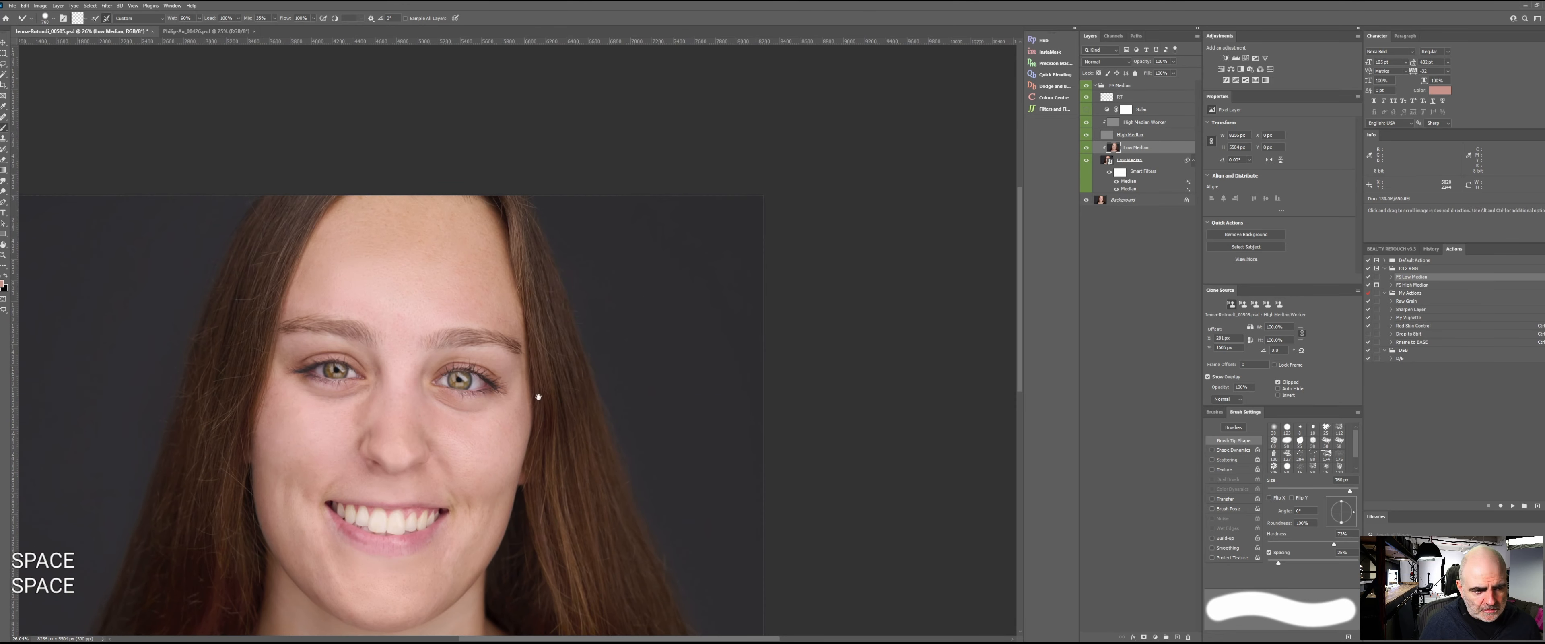
pyautogui.moveTo(535, 400)
pyautogui.mouseDown()
pyautogui.moveTo(710, 212)
pyautogui.moveTo(716, 294)
pyautogui.mouseUp()
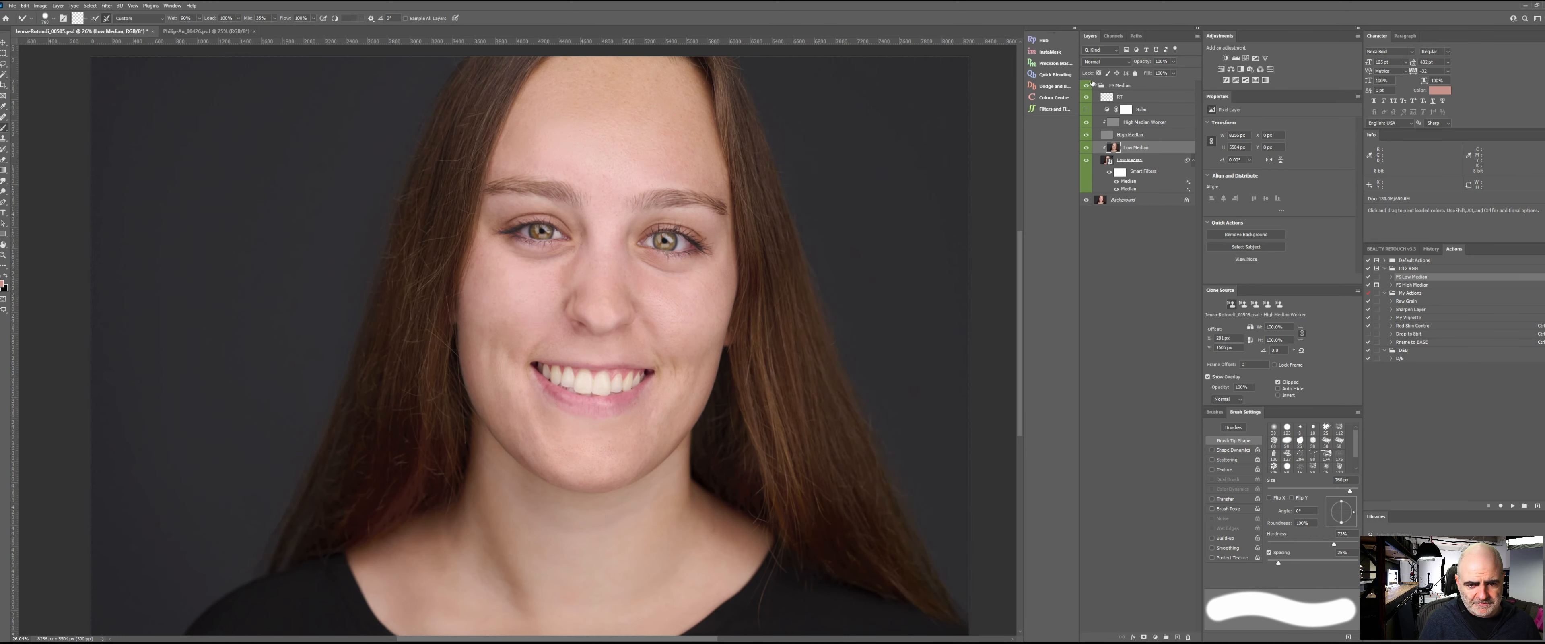
pyautogui.moveTo(783, 314)
pyautogui.mouseDown()
pyautogui.moveTo(693, 300)
pyautogui.moveTo(726, 237)
pyautogui.moveTo(790, 317)
pyautogui.mouseUp()
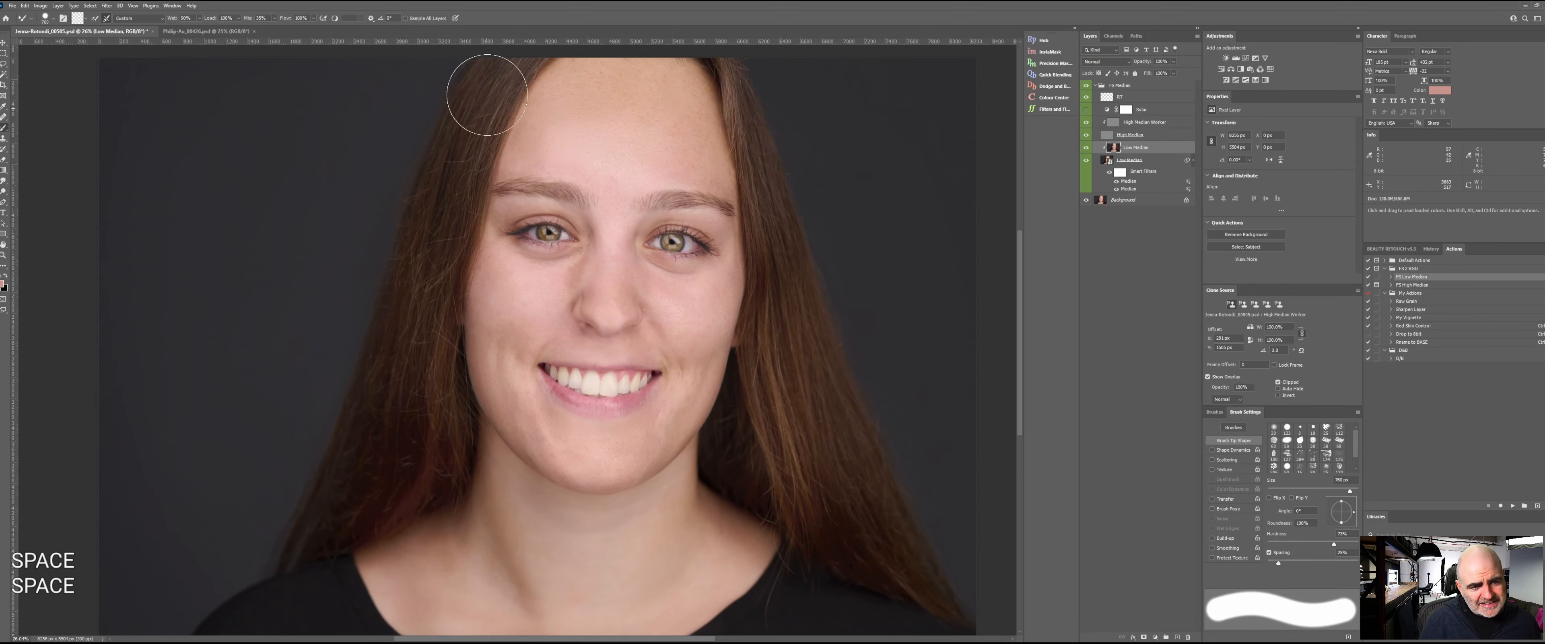
pyautogui.moveTo(517, 173); pyautogui.dragTo(552, 300)
# - Clone hair texture over the uppermost crossing flyaway on the image's left side, using a small soft Clone Stamp on the High Median Worker layer
pyautogui.press('z')
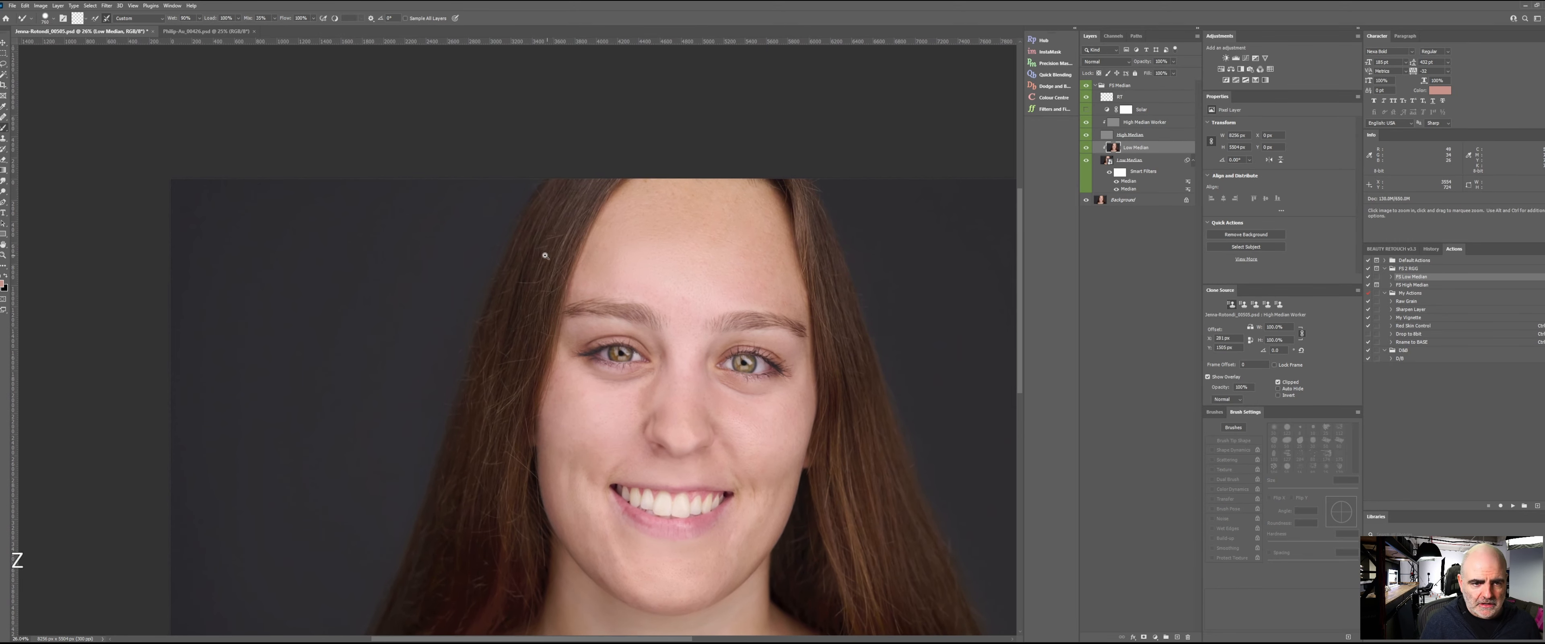
pyautogui.moveTo(552, 259)
pyautogui.mouseDown()
pyautogui.moveTo(643, 258)
pyautogui.moveTo(586, 327)
pyautogui.mouseUp()
pyautogui.click(1121, 123)
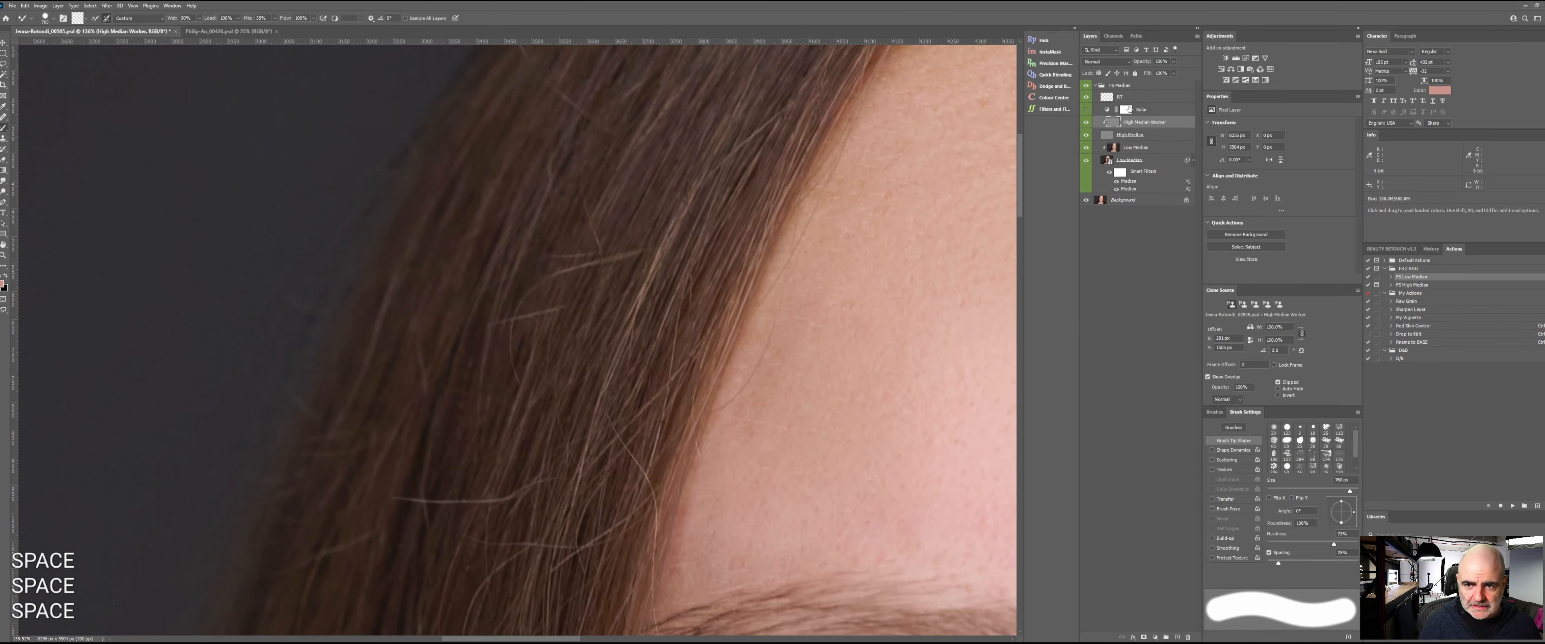
pyautogui.press('s')
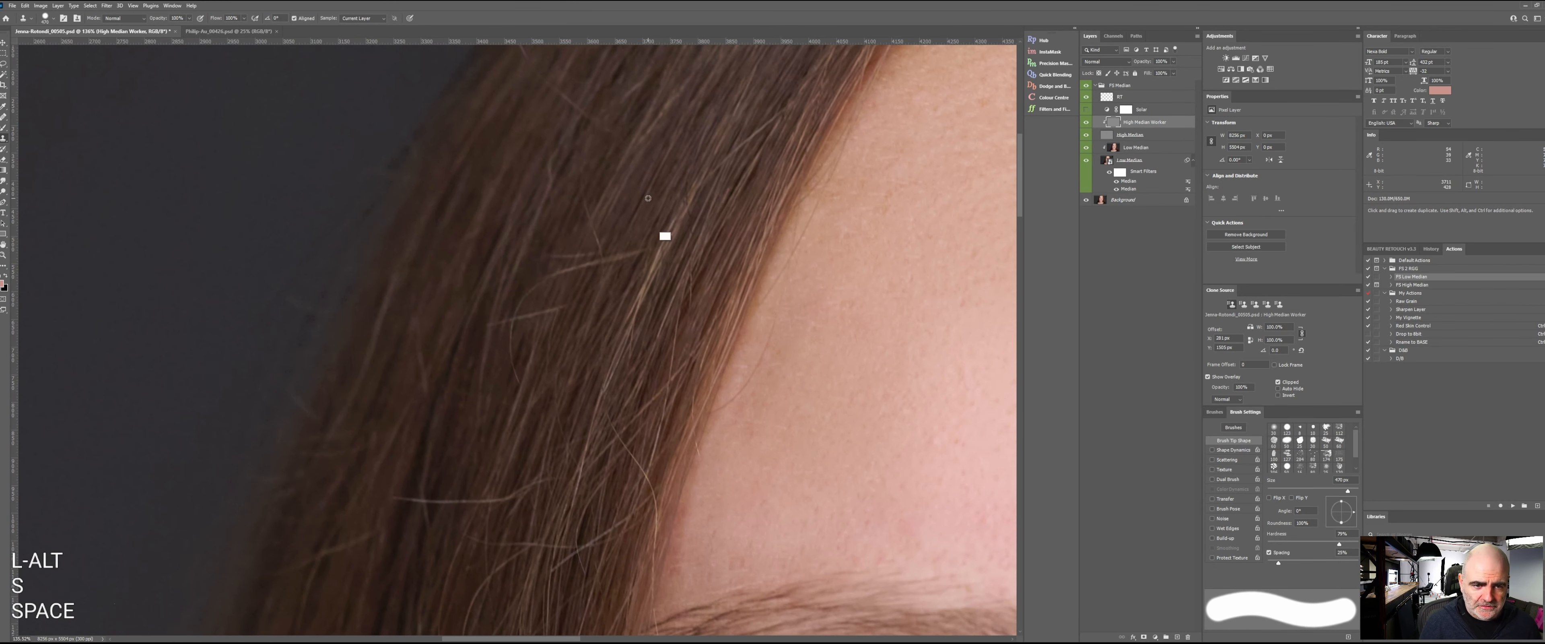
pyautogui.moveTo(667, 218)
pyautogui.mouseDown()
pyautogui.moveTo(581, 226)
pyautogui.moveTo(617, 228)
pyautogui.moveTo(678, 80)
pyautogui.mouseUp()
pyautogui.moveTo(648, 267); pyautogui.dragTo(691, 106)
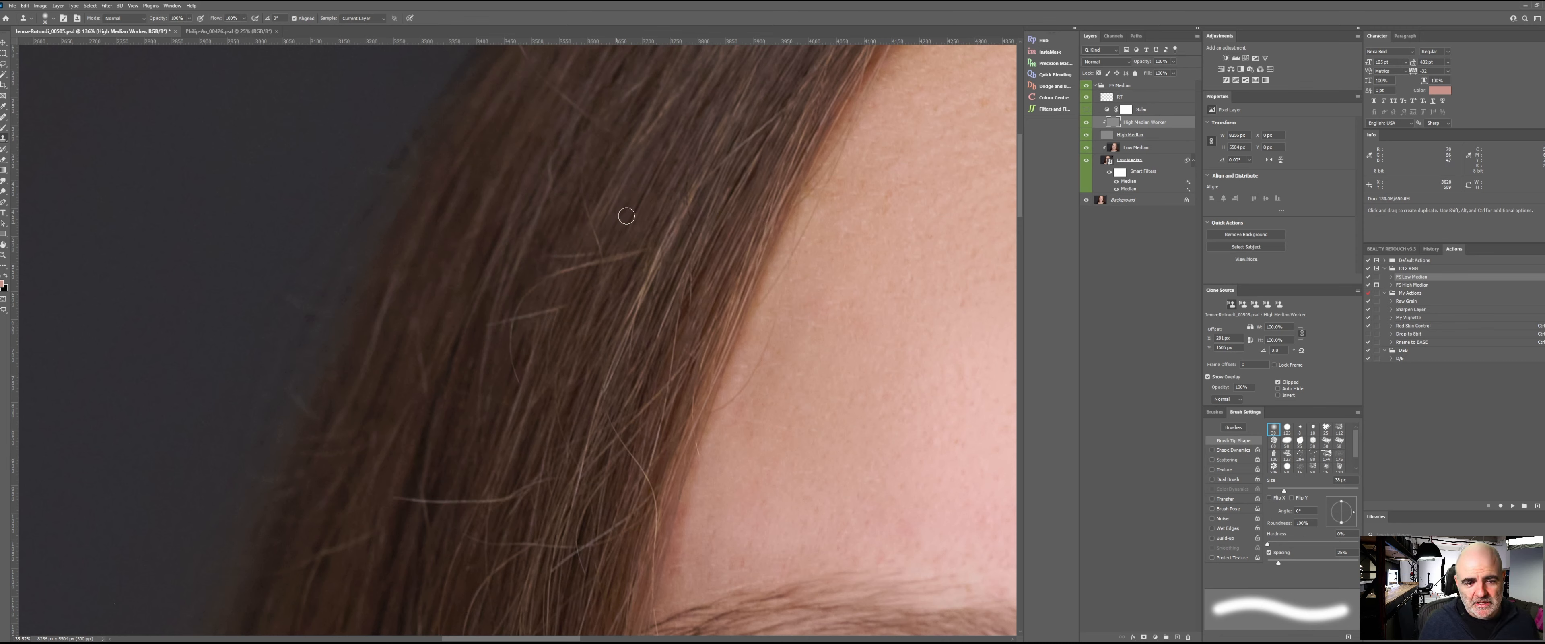
pyautogui.press('alt')
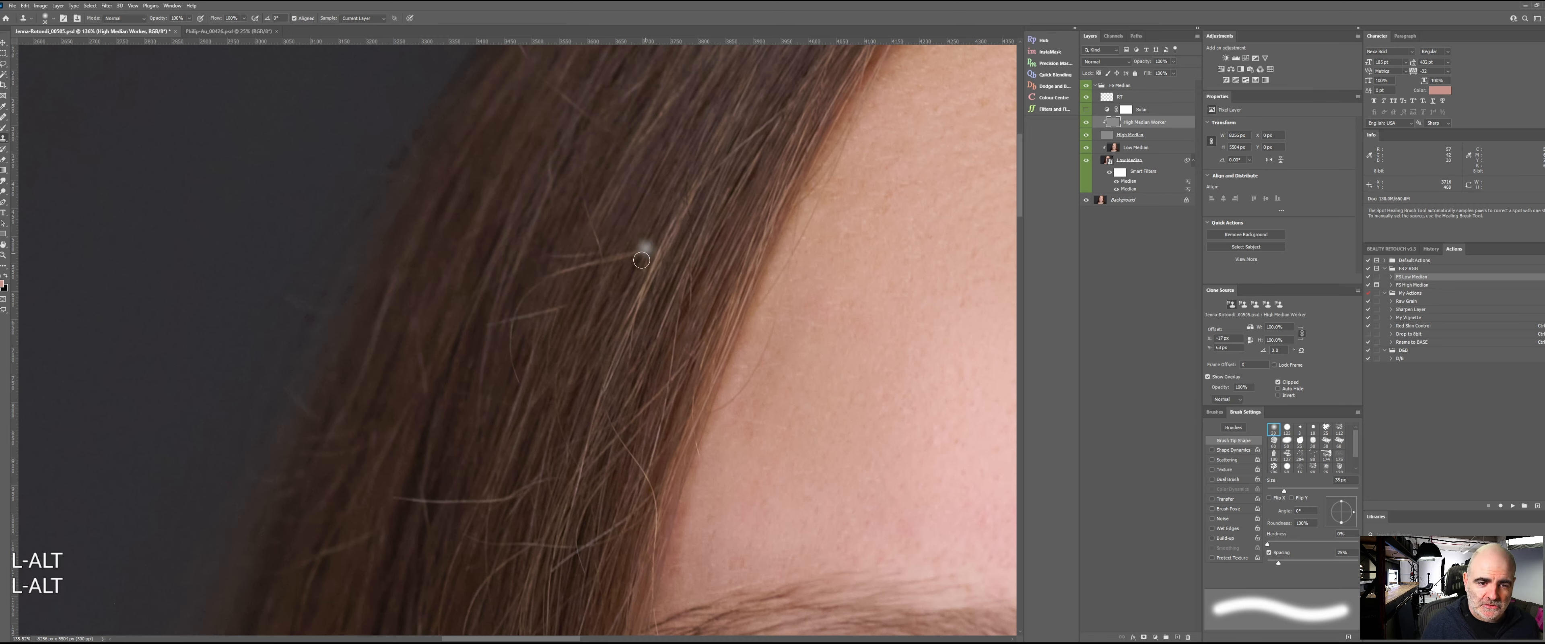
pyautogui.press('alt')
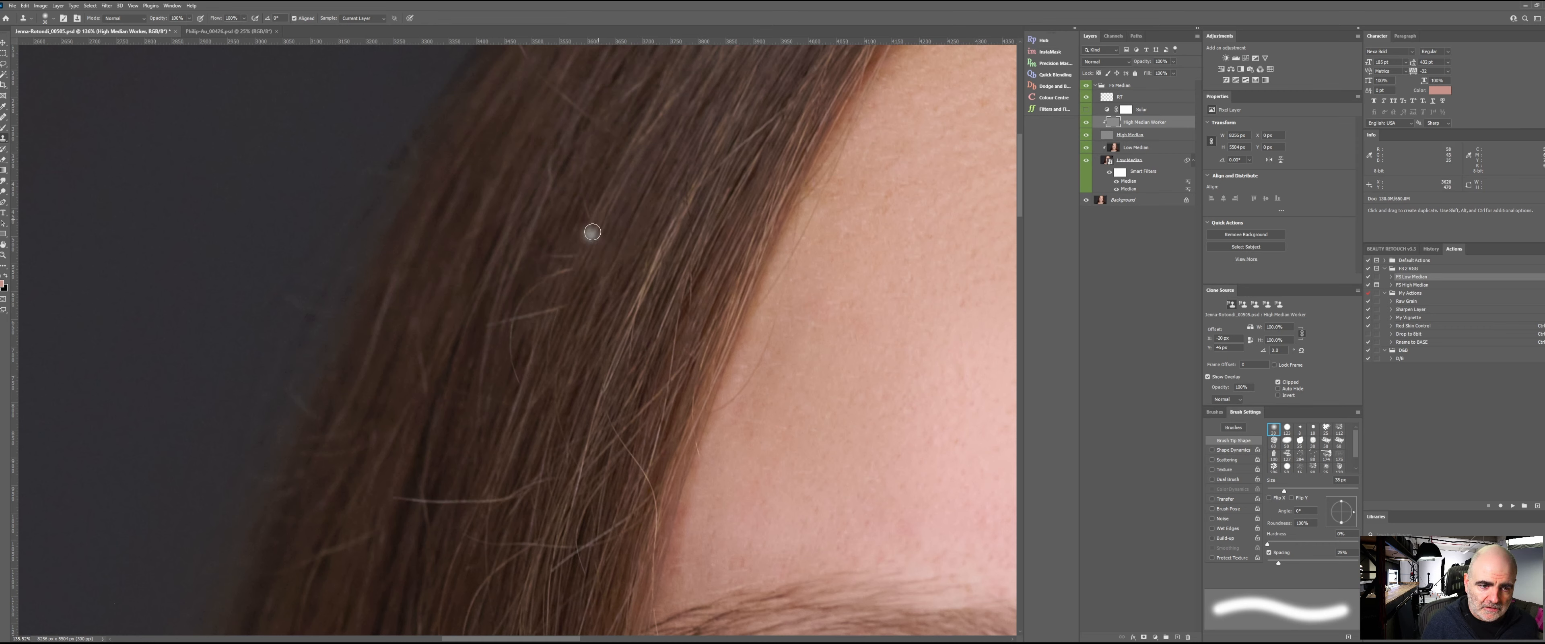
pyautogui.keyDown('alt'); pyautogui.click(575, 231); pyautogui.keyUp('alt')
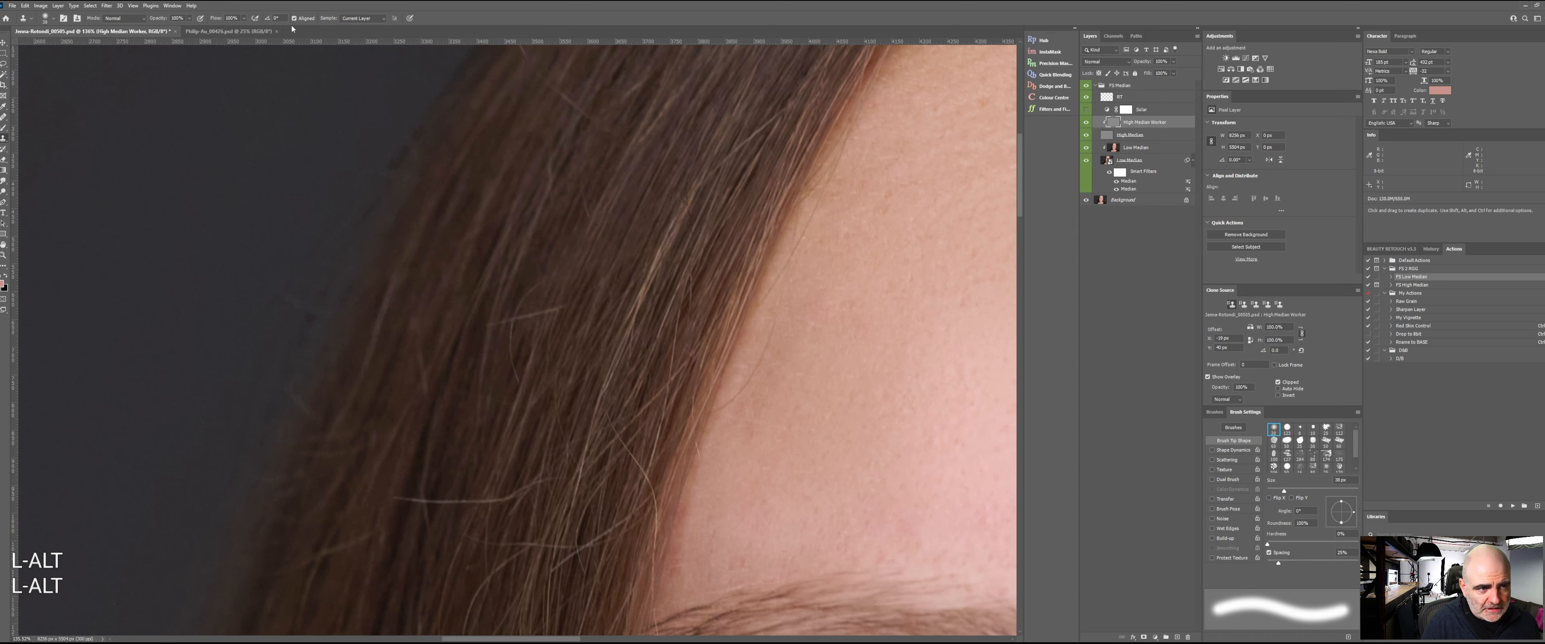
# - Clone away the short stray hair crossing the strands just below the first cleaned area, resampling nearby hair texture
pyautogui.keyDown('alt'); pyautogui.click(543, 279); pyautogui.keyUp('alt')
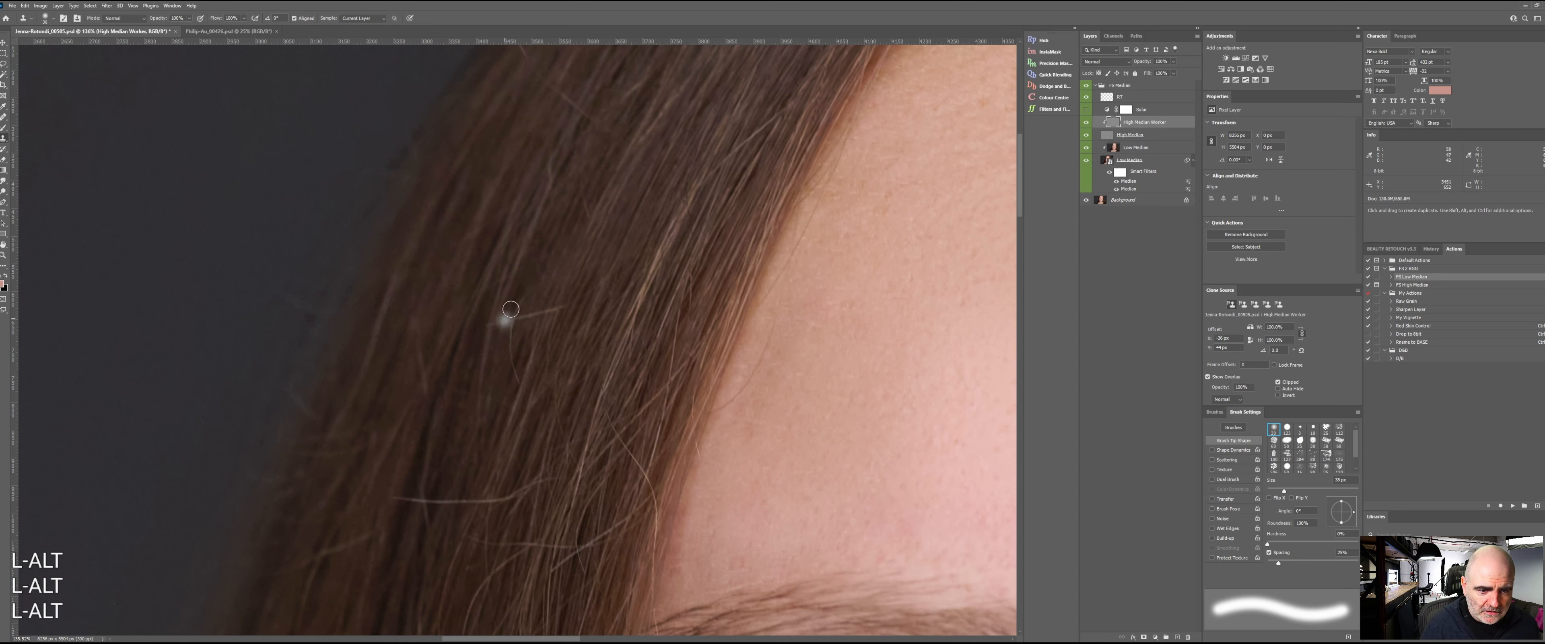
pyautogui.keyDown('alt'); pyautogui.click(543, 273); pyautogui.keyUp('alt')
pyautogui.keyDown('alt'); pyautogui.click(524, 338); pyautogui.keyUp('alt')
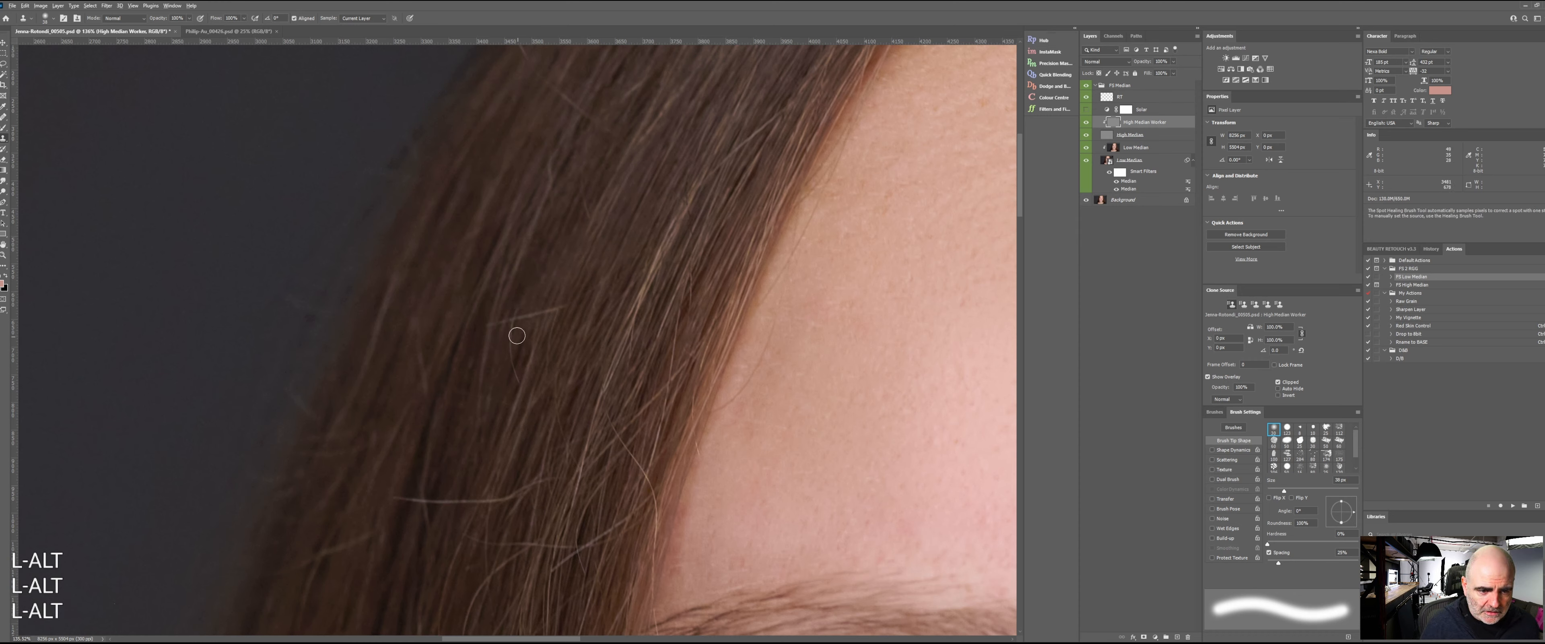
pyautogui.keyDown('alt'); pyautogui.click(500, 405); pyautogui.keyUp('alt')
pyautogui.click(511, 370)
pyautogui.keyDown('alt'); pyautogui.click(508, 410); pyautogui.keyUp('alt')
pyautogui.click(514, 375)
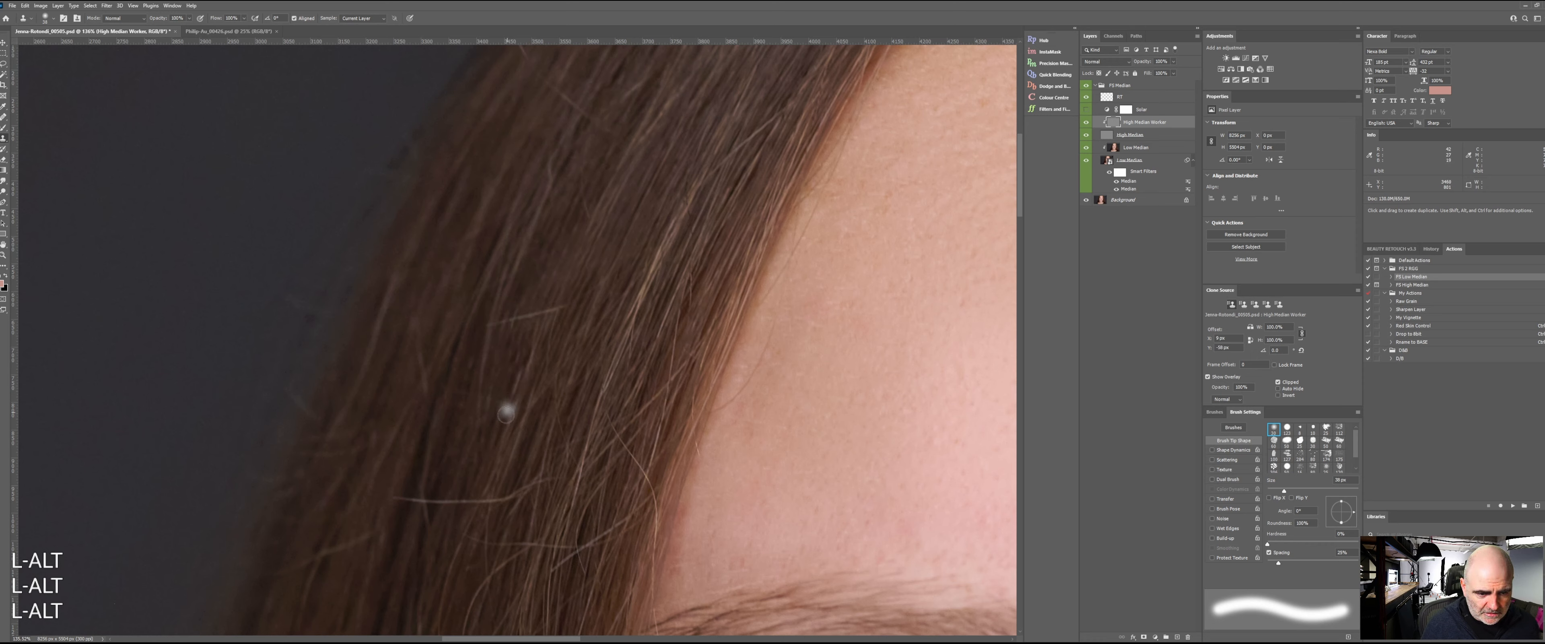
pyautogui.keyDown('alt'); pyautogui.click(553, 341); pyautogui.keyUp('alt')
pyautogui.moveTo(563, 311); pyautogui.dragTo(546, 323)
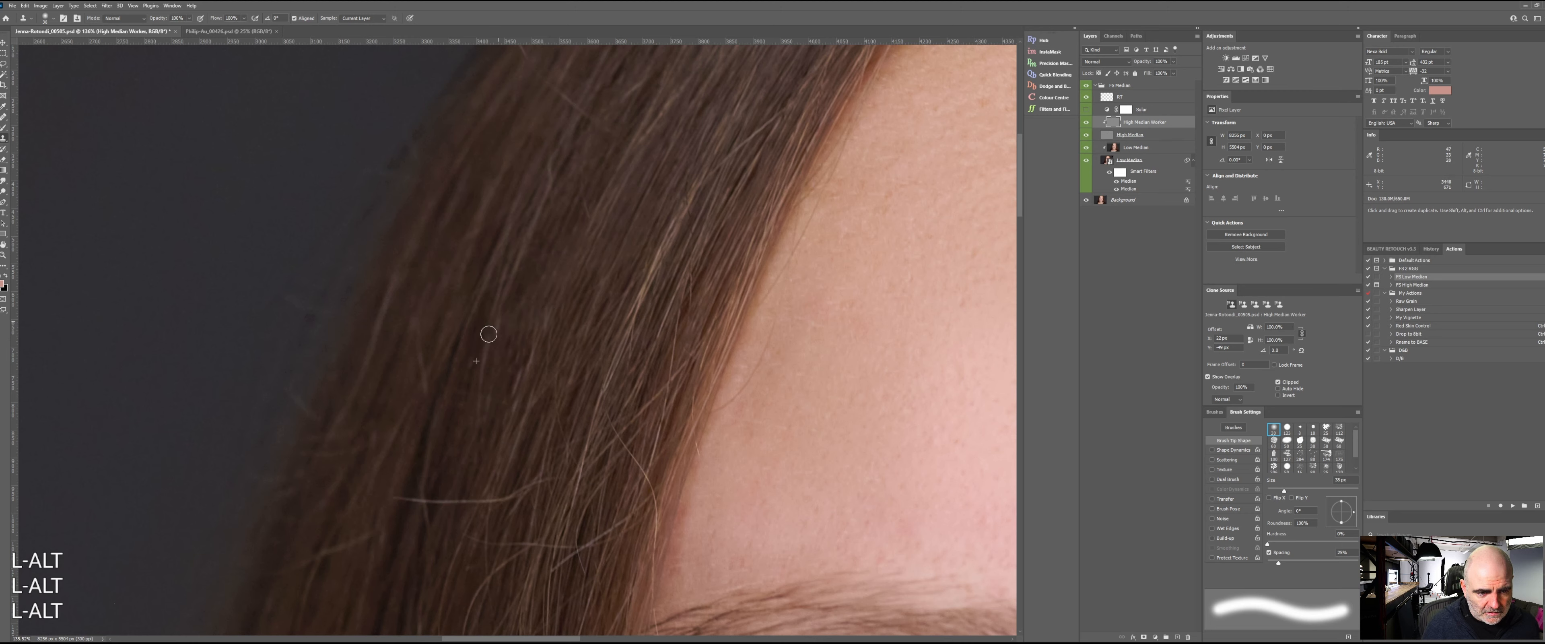
pyautogui.keyDown('alt'); pyautogui.click(490, 360); pyautogui.keyUp('alt')
# - Clone clean hair texture over the stray strands in the upper hair beside the forehead, resampling from nearby strands
pyautogui.moveTo(592, 321)
pyautogui.mouseDown()
pyautogui.moveTo(637, 204)
pyautogui.moveTo(617, 270)
pyautogui.mouseUp()
pyautogui.keyDown('alt'); pyautogui.click(583, 181); pyautogui.keyUp('alt')
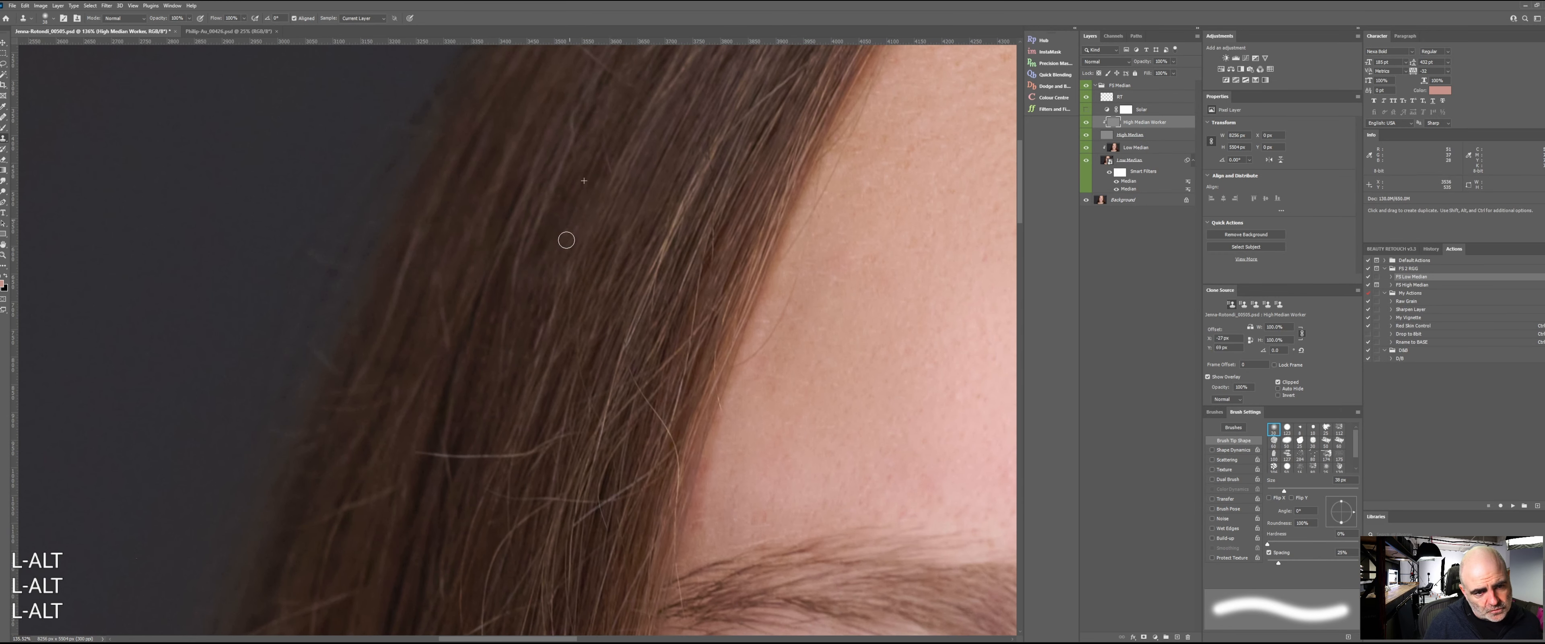
pyautogui.moveTo(564, 231); pyautogui.dragTo(559, 266)
pyautogui.keyDown('alt'); pyautogui.click(629, 134); pyautogui.keyUp('alt')
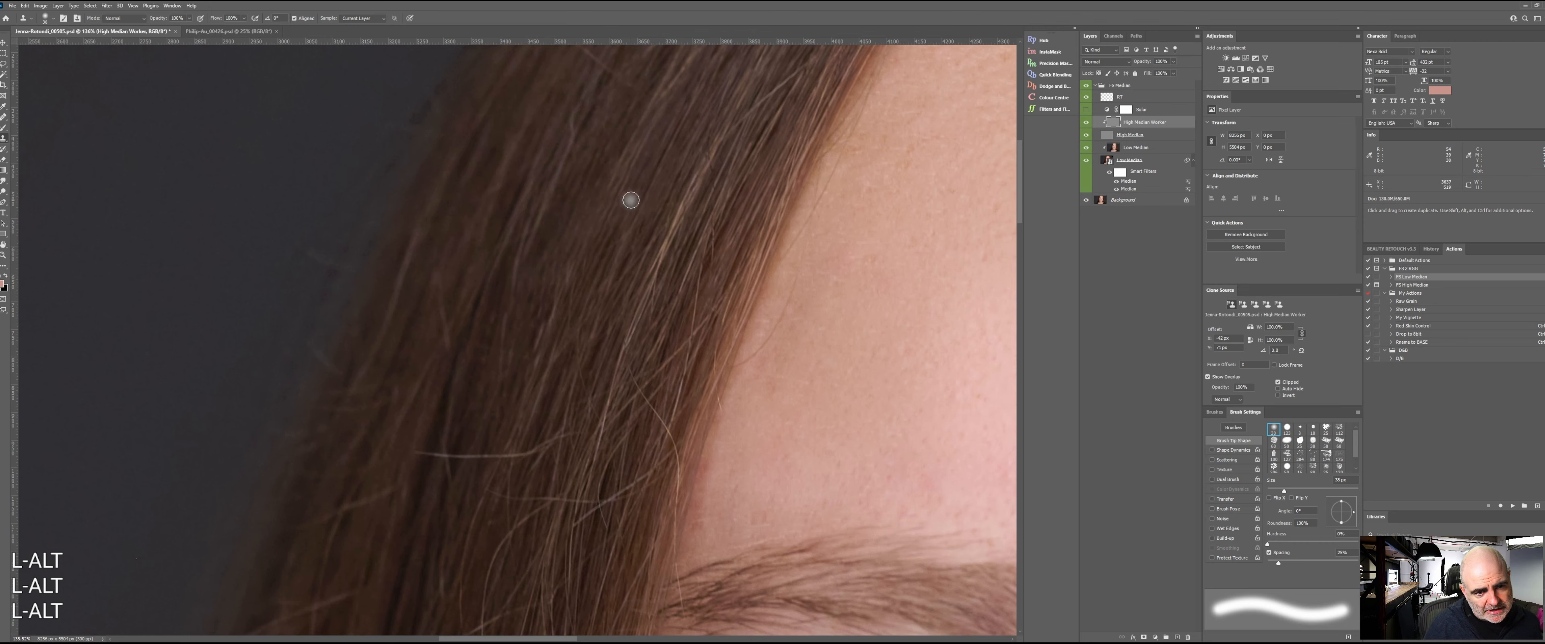
# - Clone away the pale hair running horizontally across the strands just above eyebrow level, resampling along its length
pyautogui.keyDown('alt'); pyautogui.click(528, 385); pyautogui.keyUp('alt')
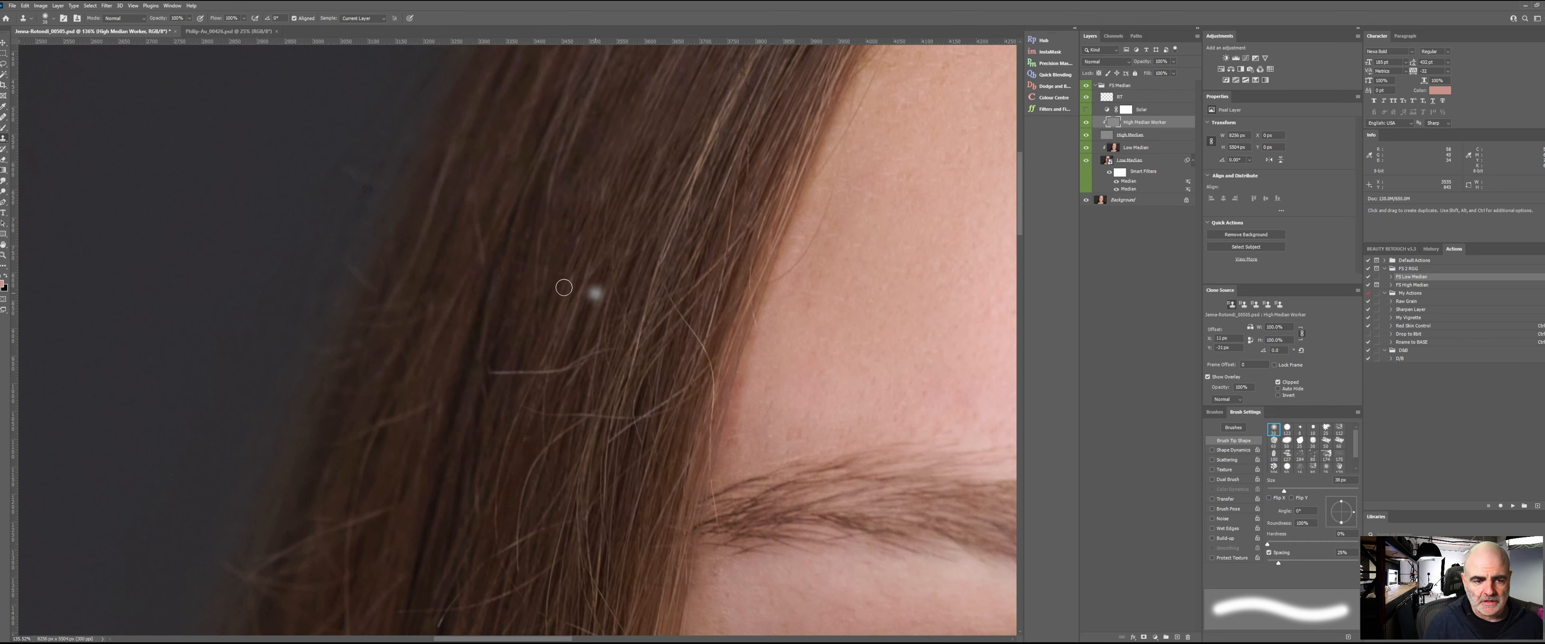
pyautogui.keyDown('alt'); pyautogui.click(516, 342); pyautogui.keyUp('alt')
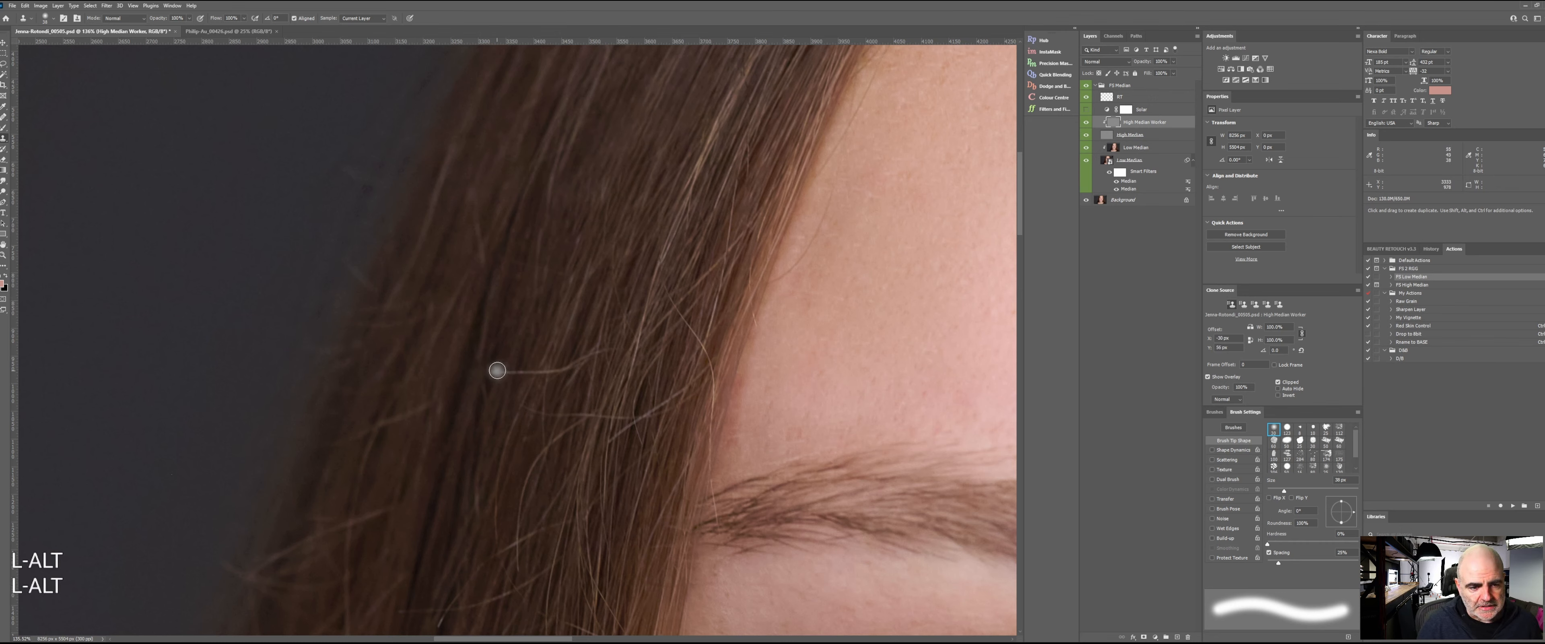
pyautogui.keyDown('alt'); pyautogui.click(506, 346); pyautogui.keyUp('alt')
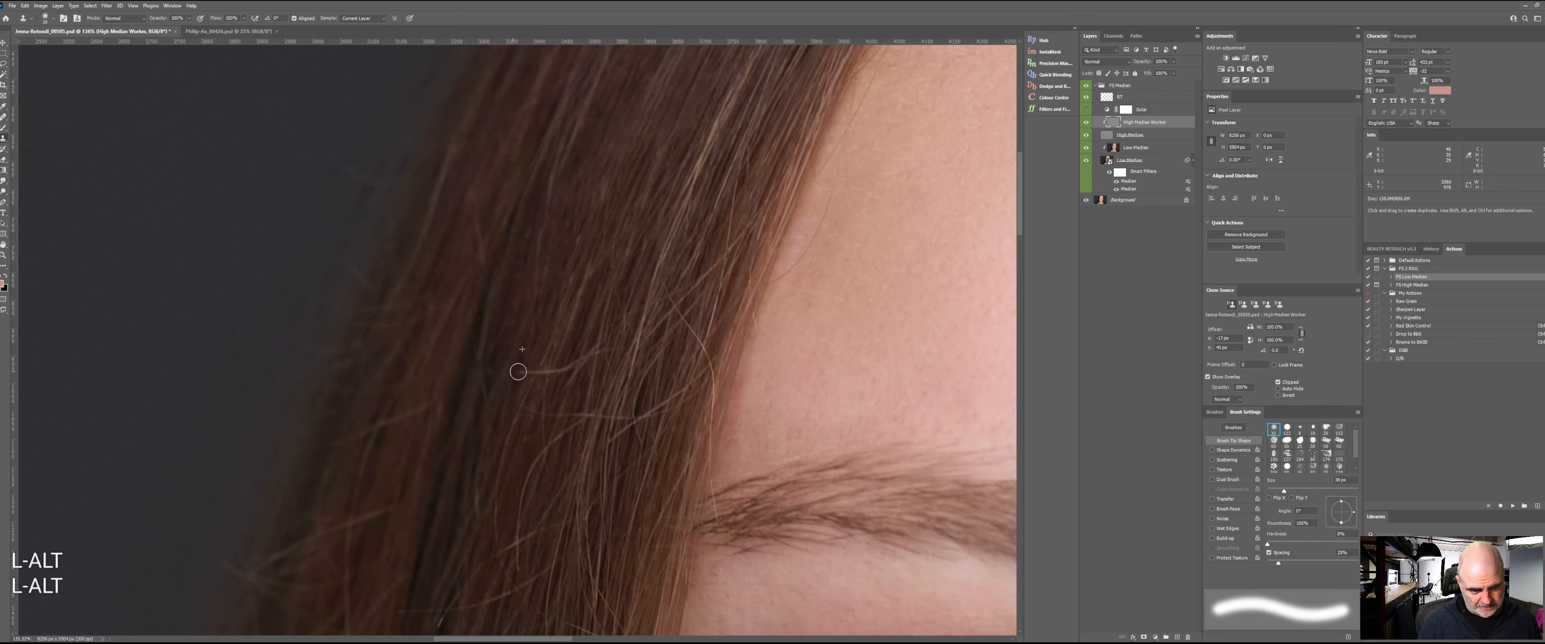
pyautogui.keyDown('alt'); pyautogui.click(545, 340); pyautogui.keyUp('alt')
pyautogui.moveTo(530, 378); pyautogui.dragTo(534, 380)
pyautogui.keyDown('alt'); pyautogui.click(563, 345); pyautogui.keyUp('alt')
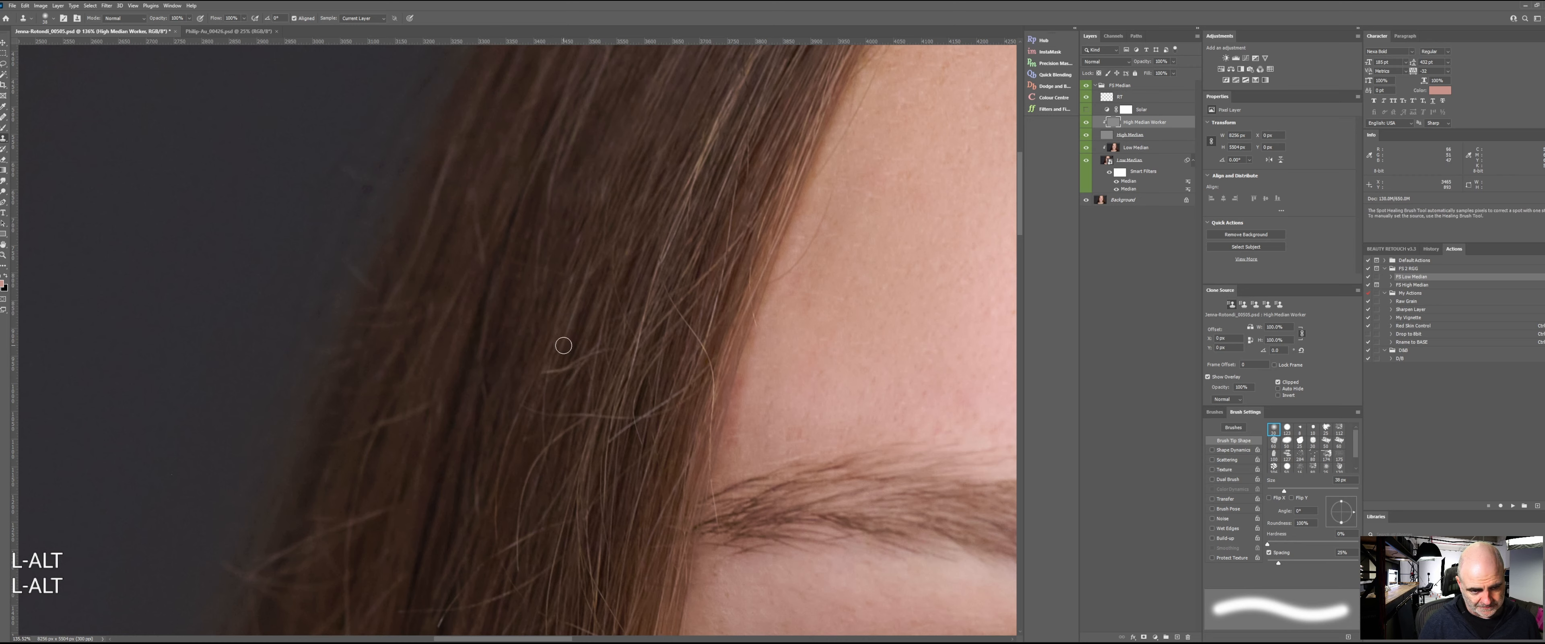
pyautogui.click(550, 372)
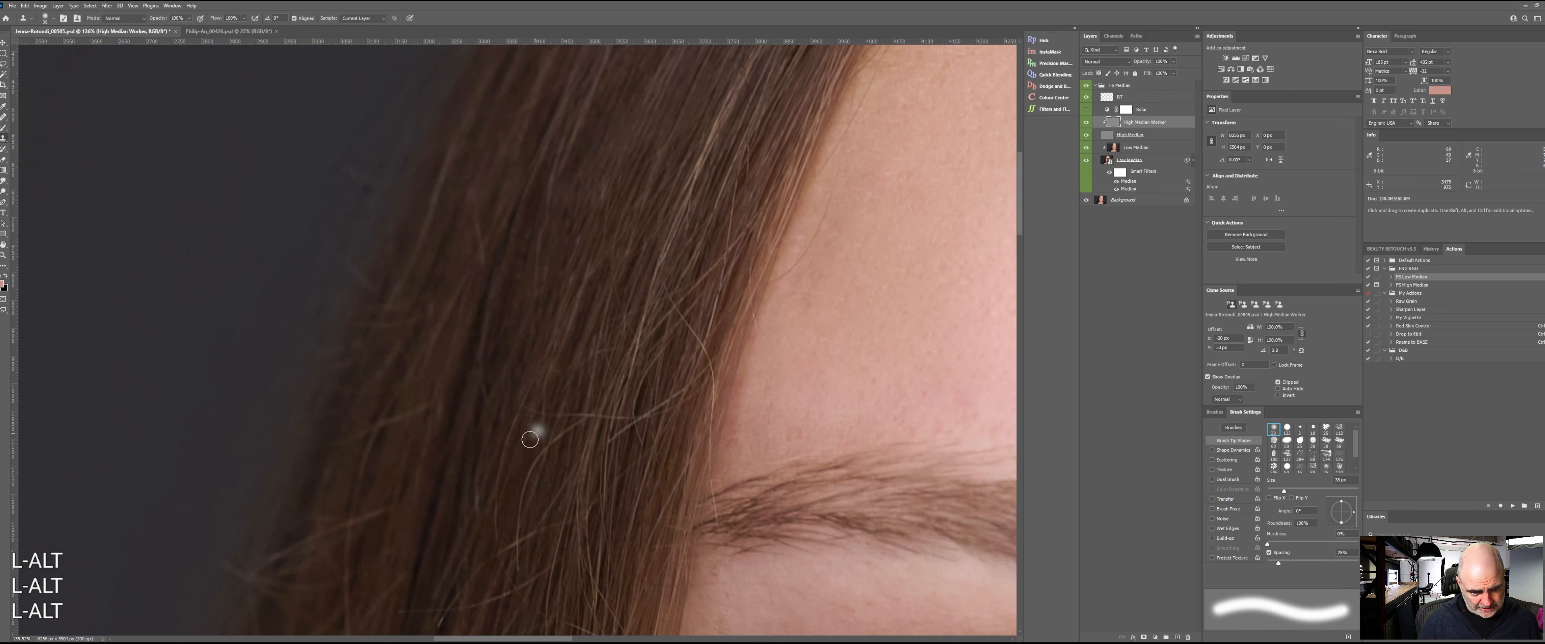
# - Clone away the next crossing hair just below, plus the stray wisps along the outer hair edge at the same height
pyautogui.keyDown('alt'); pyautogui.click(544, 384); pyautogui.keyUp('alt')
pyautogui.moveTo(526, 409); pyautogui.dragTo(545, 410)
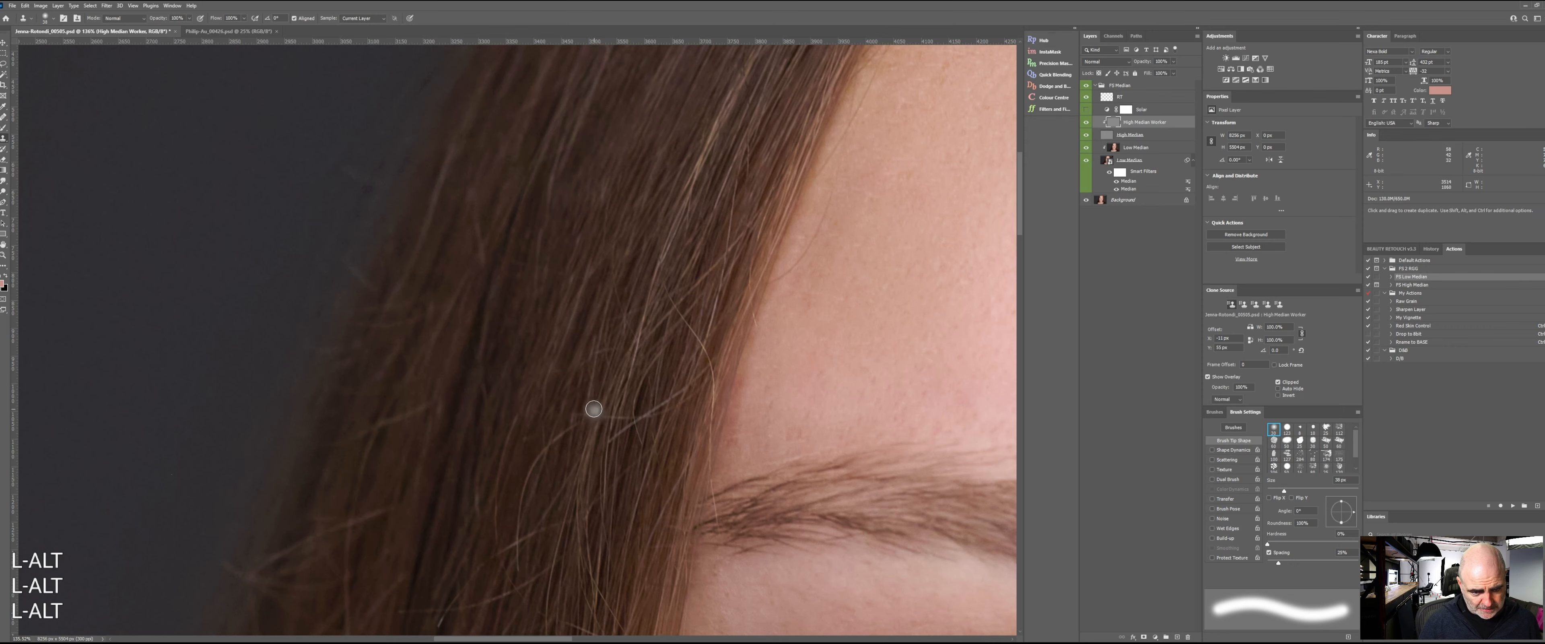
pyautogui.keyDown('alt'); pyautogui.click(532, 400); pyautogui.keyUp('alt')
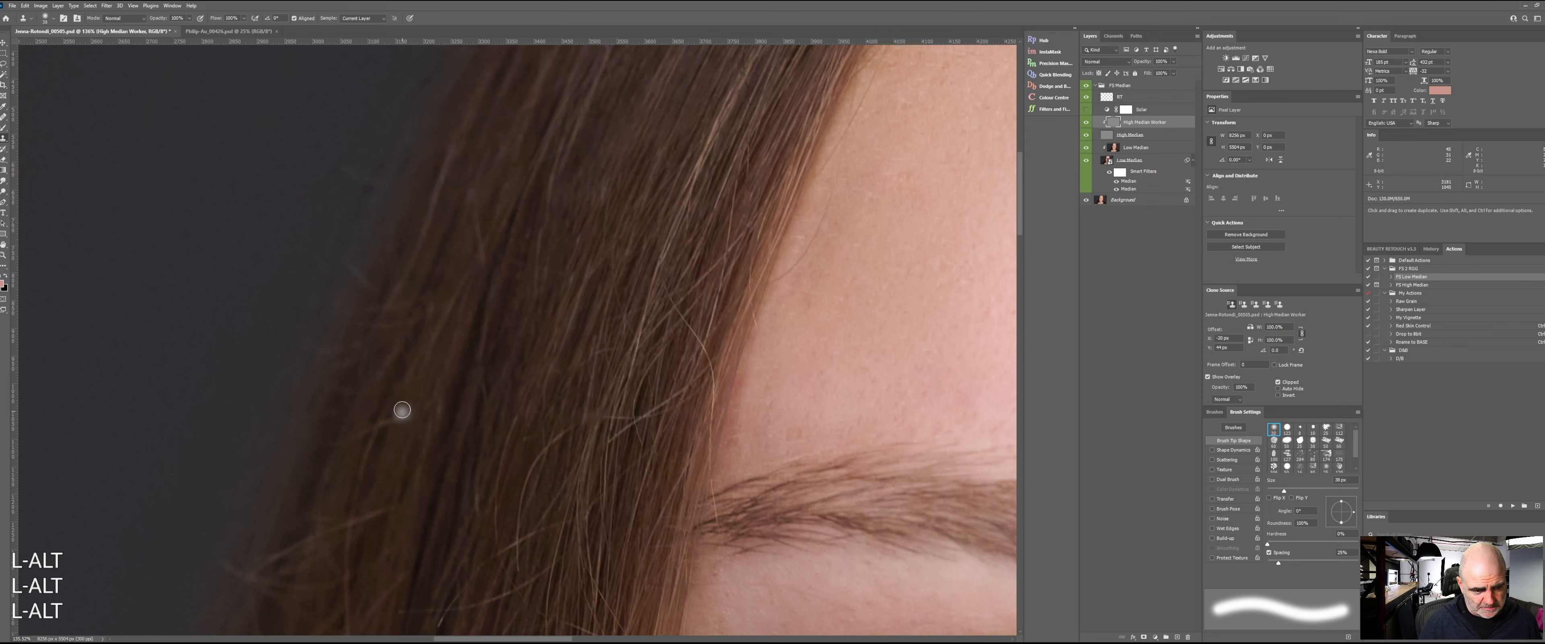
pyautogui.moveTo(402, 410); pyautogui.dragTo(369, 426)
pyautogui.keyDown('alt'); pyautogui.click(394, 406); pyautogui.keyUp('alt')
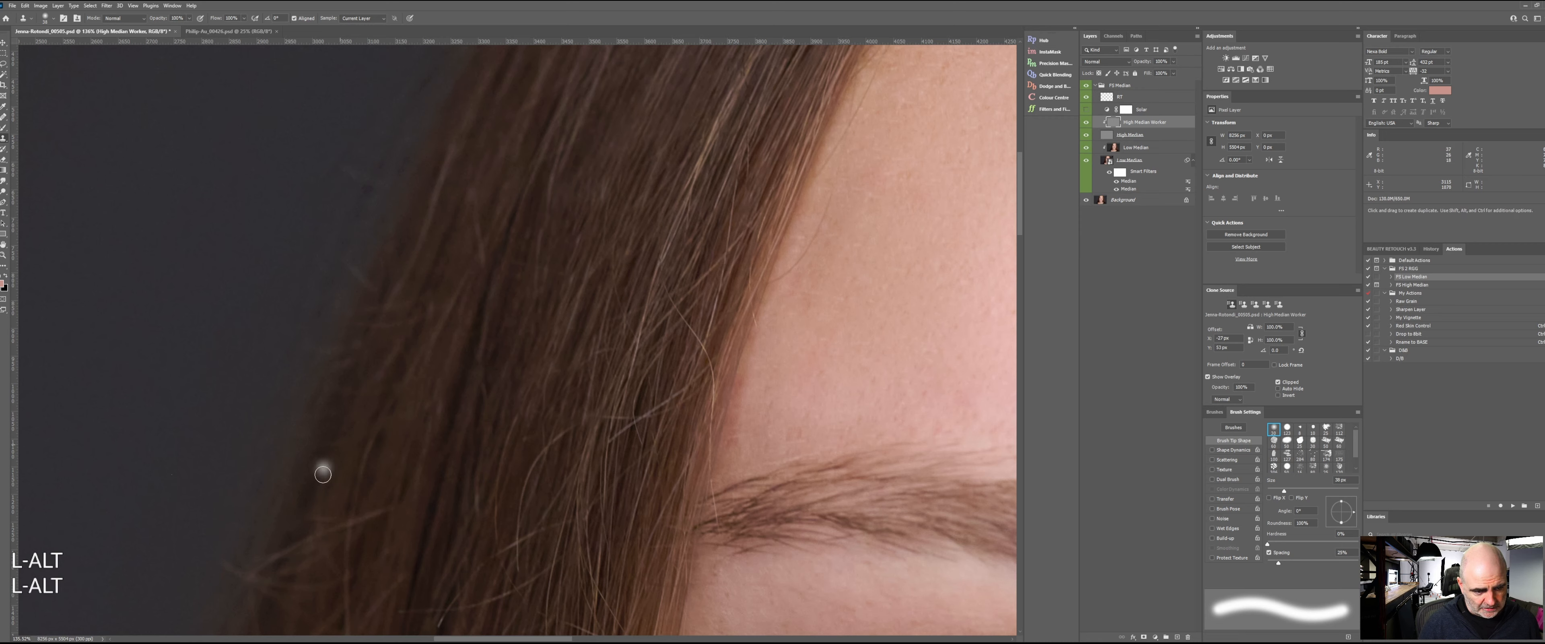
pyautogui.keyDown('alt'); pyautogui.click(604, 406); pyautogui.keyUp('alt')
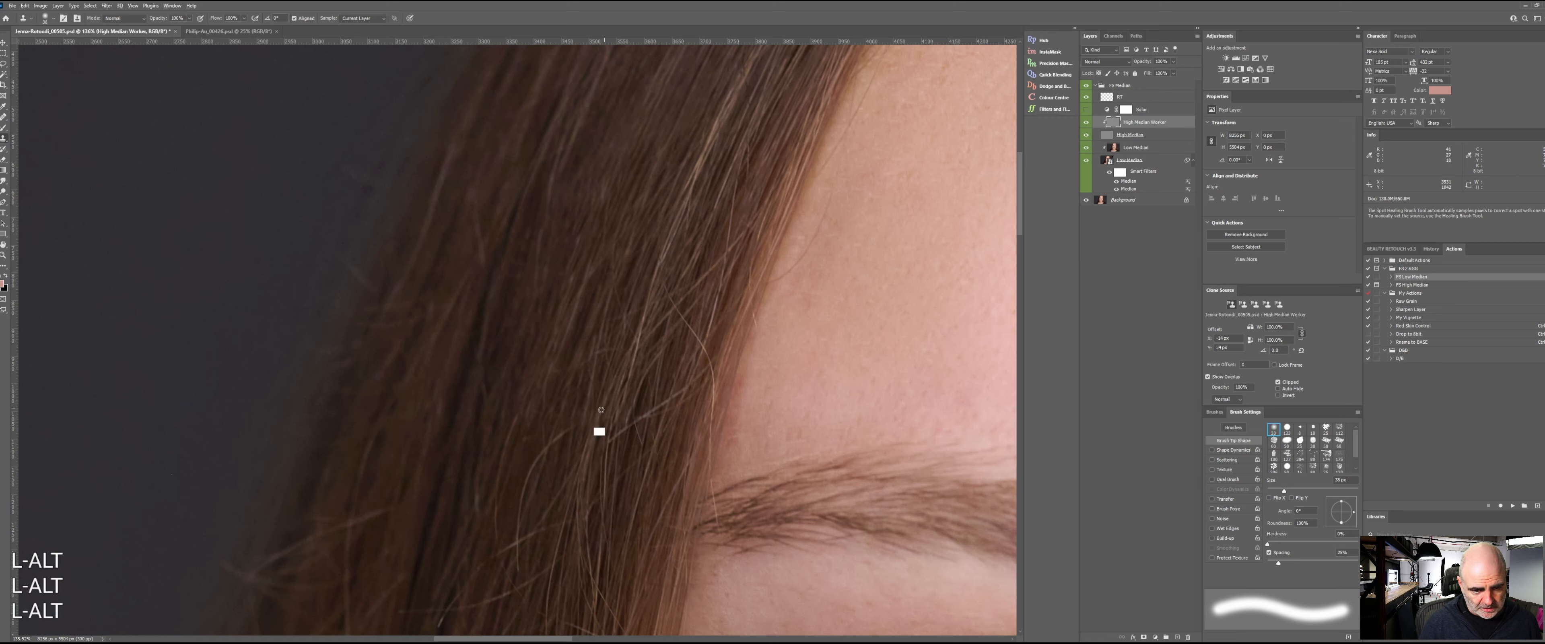
pyautogui.keyDown('alt'); pyautogui.click(572, 409); pyautogui.keyUp('alt')
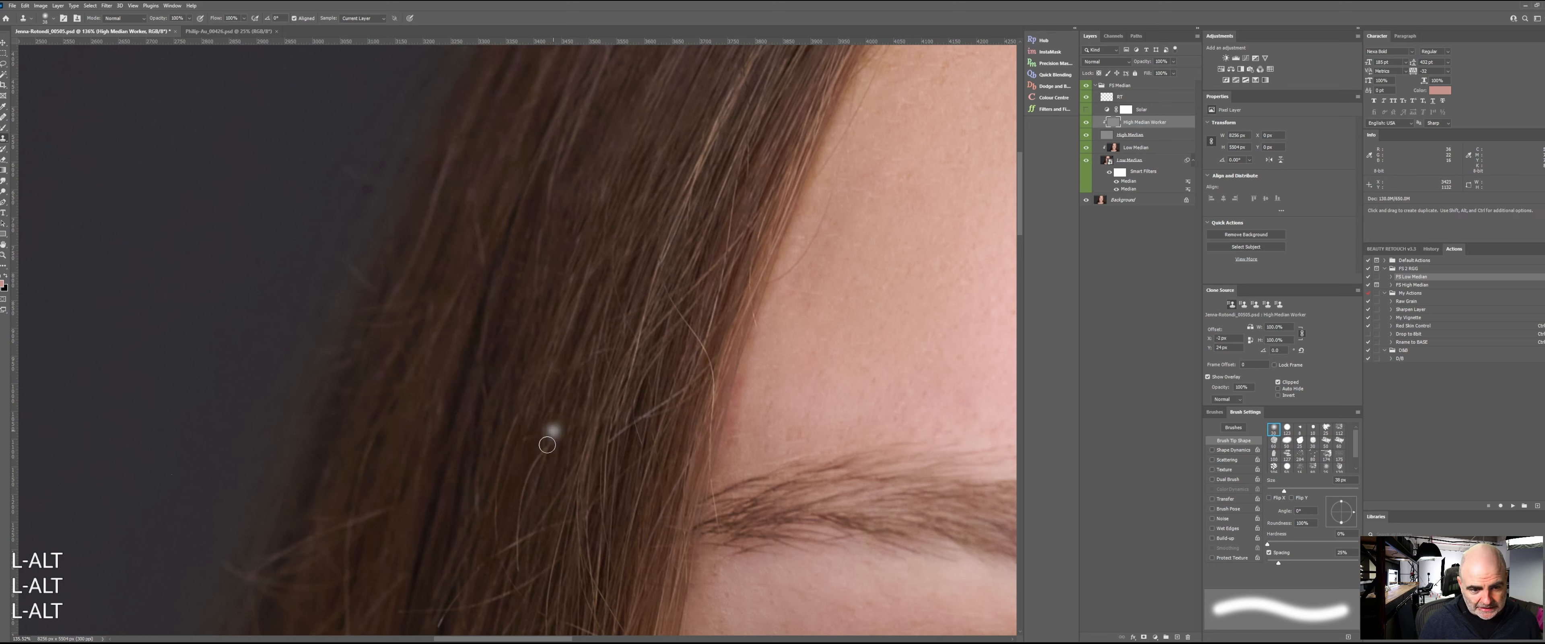
# - Clone over the curved stray strand that bends downward through the middle of the hair at eyebrow level
pyautogui.keyDown('alt'); pyautogui.click(533, 487); pyautogui.keyUp('alt')
pyautogui.click(529, 472)
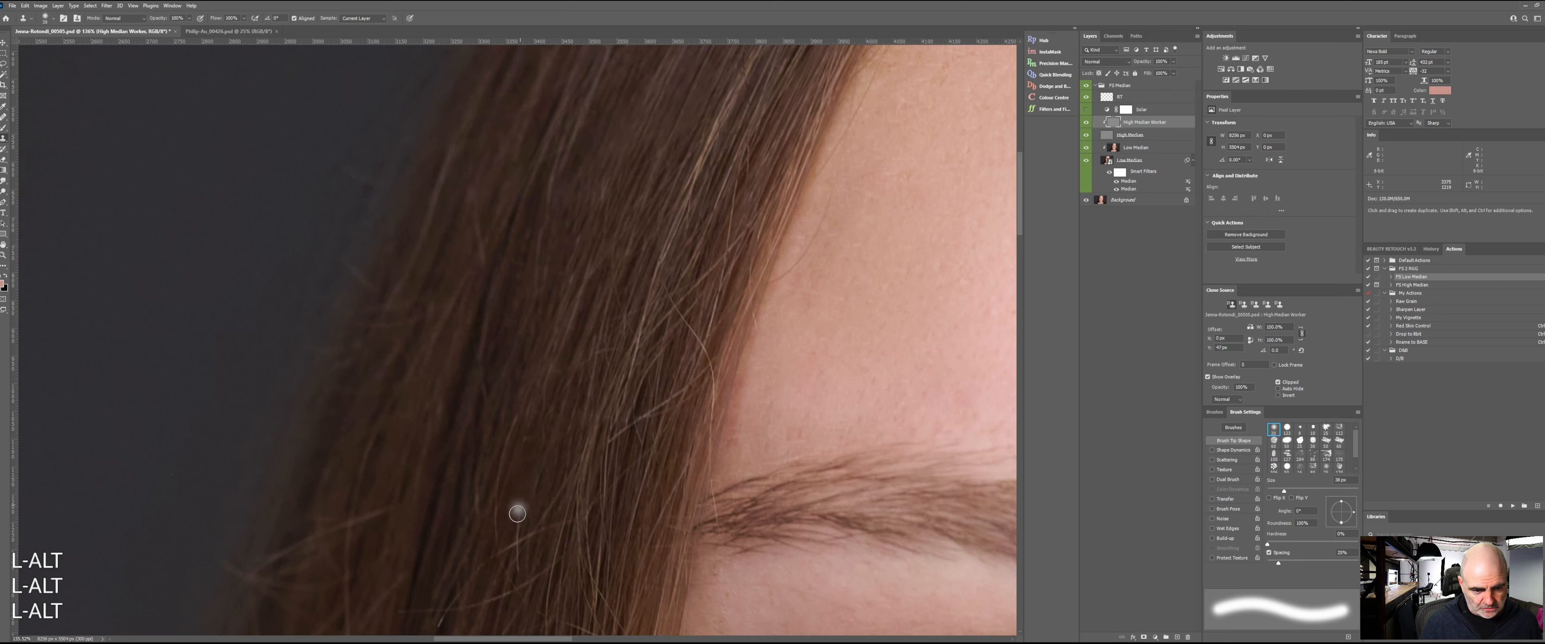
pyautogui.keyDown('alt'); pyautogui.click(530, 492); pyautogui.keyUp('alt')
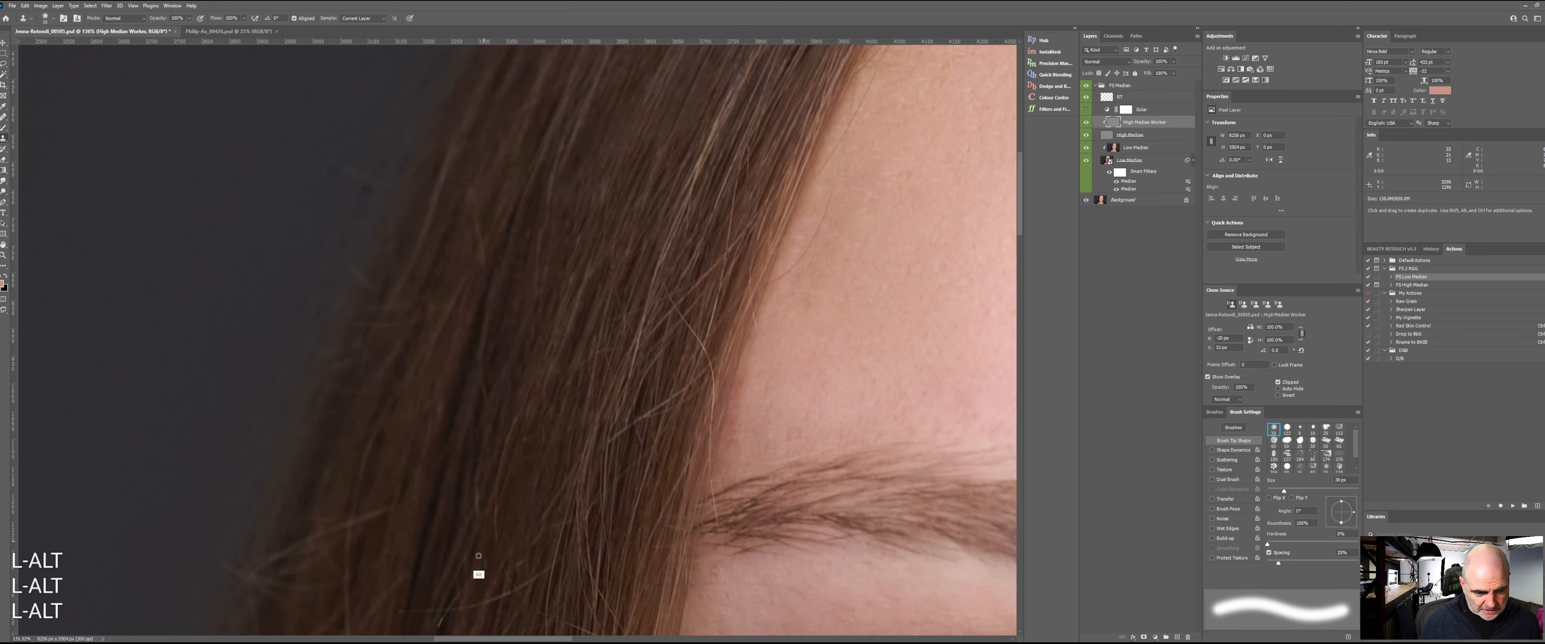
# - Clone away the short bright strays in the darker hair below eyebrow level, sampling adjacent strands
pyautogui.moveTo(466, 583)
pyautogui.mouseDown()
pyautogui.moveTo(437, 628)
pyautogui.moveTo(437, 609)
pyautogui.moveTo(406, 614)
pyautogui.mouseUp()
pyautogui.keyDown('alt'); pyautogui.click(454, 590); pyautogui.keyUp('alt')
pyautogui.keyDown('alt'); pyautogui.click(414, 583); pyautogui.keyUp('alt')
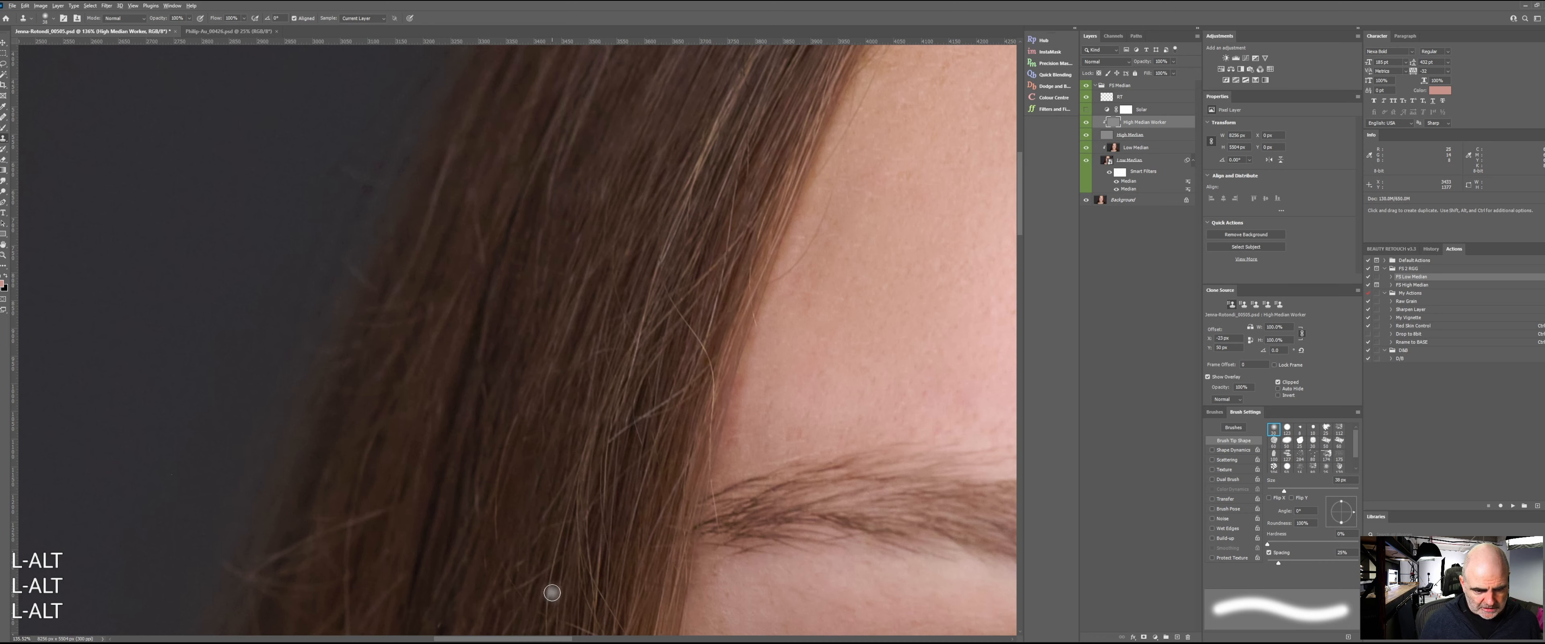
pyautogui.keyDown('alt'); pyautogui.click(518, 591); pyautogui.keyUp('alt')
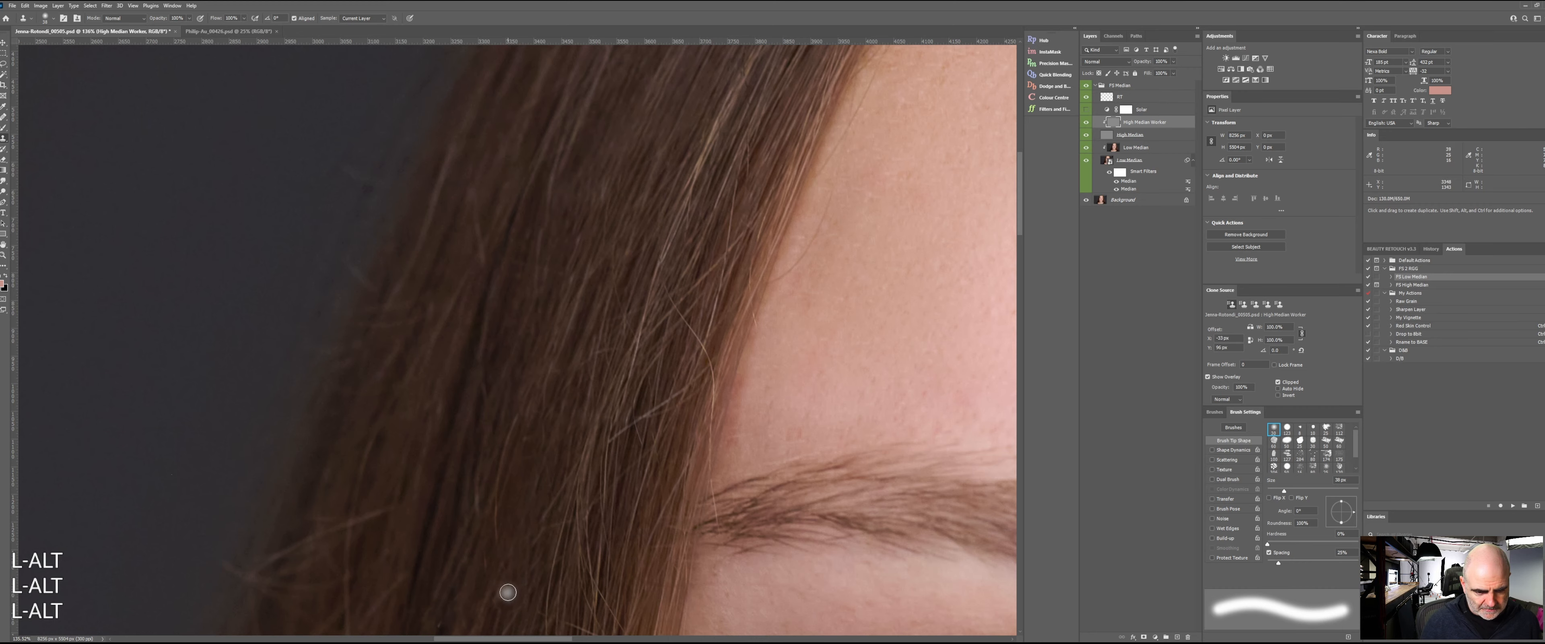
pyautogui.keyDown('alt'); pyautogui.click(517, 533); pyautogui.keyUp('alt')
# - Clone hair texture over the flyaways crossing the outer part of the hair at eyebrow level
pyautogui.press('space')
pyautogui.moveTo(562, 392)
pyautogui.mouseDown()
pyautogui.moveTo(535, 459)
pyautogui.moveTo(740, 270)
pyautogui.moveTo(752, 221)
pyautogui.mouseUp()
pyautogui.keyDown('alt'); pyautogui.click(586, 304); pyautogui.keyUp('alt')
pyautogui.moveTo(575, 333)
pyautogui.mouseDown()
pyautogui.moveTo(522, 379)
pyautogui.moveTo(523, 360)
pyautogui.moveTo(451, 394)
pyautogui.mouseUp()
pyautogui.keyDown('alt'); pyautogui.click(531, 332); pyautogui.keyUp('alt')
pyautogui.keyDown('alt'); pyautogui.click(504, 362); pyautogui.keyUp('alt')
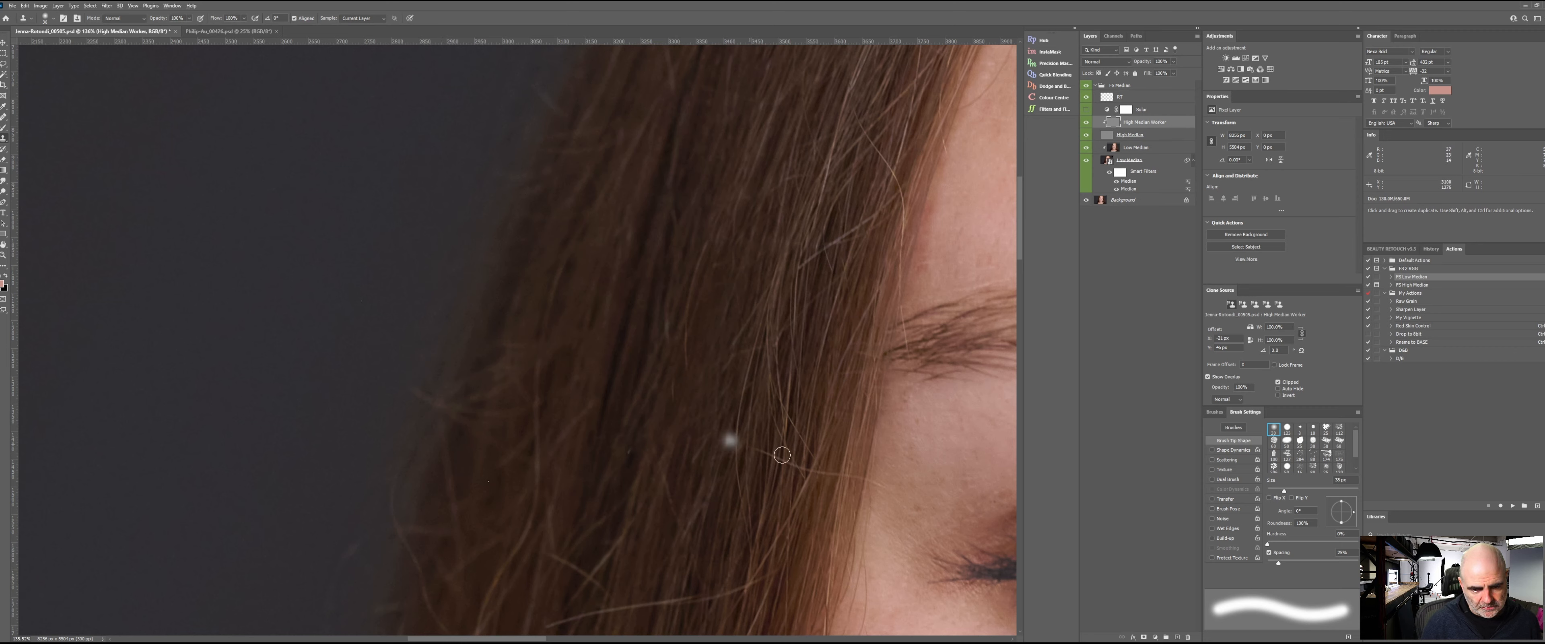
# - Clone away the thin hair crossing the strands toward the face between the eyebrow and the eye
pyautogui.keyDown('alt'); pyautogui.click(761, 442); pyautogui.keyUp('alt')
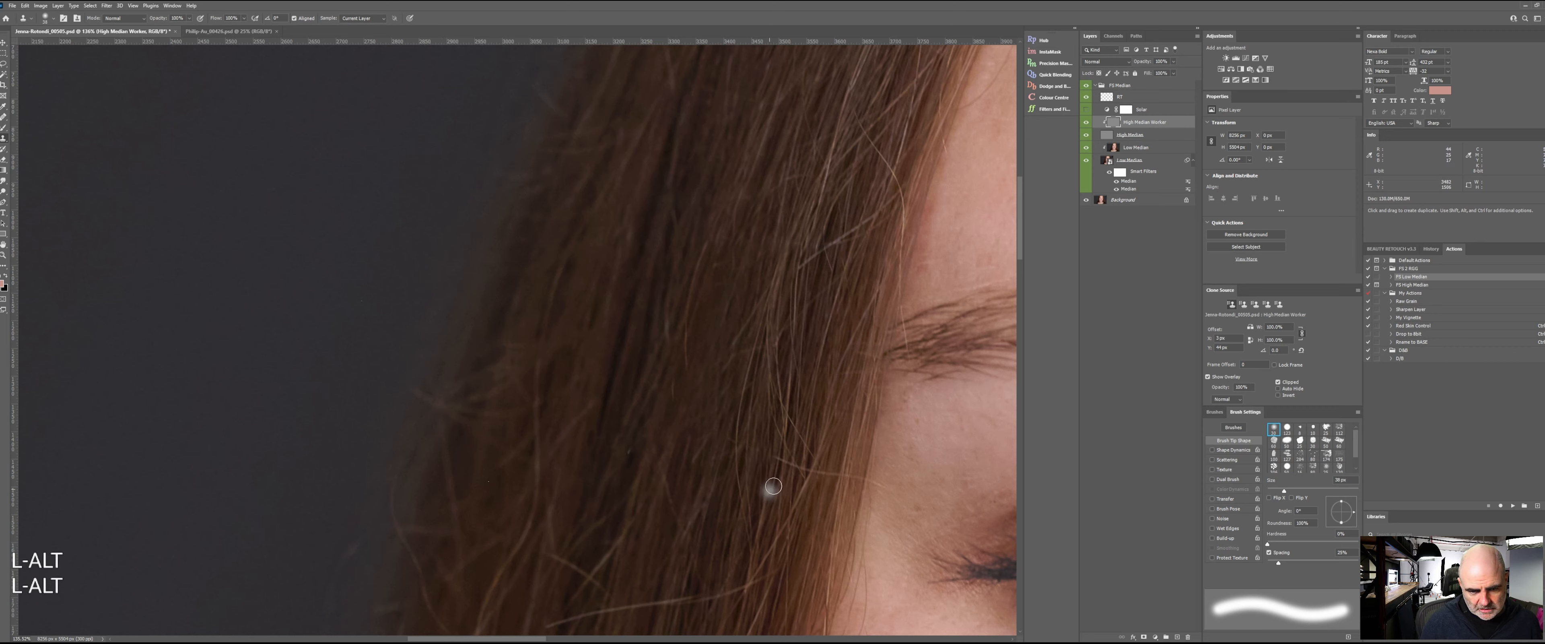
pyautogui.keyDown('alt'); pyautogui.click(779, 449); pyautogui.keyUp('alt')
pyautogui.moveTo(776, 465); pyautogui.dragTo(786, 464)
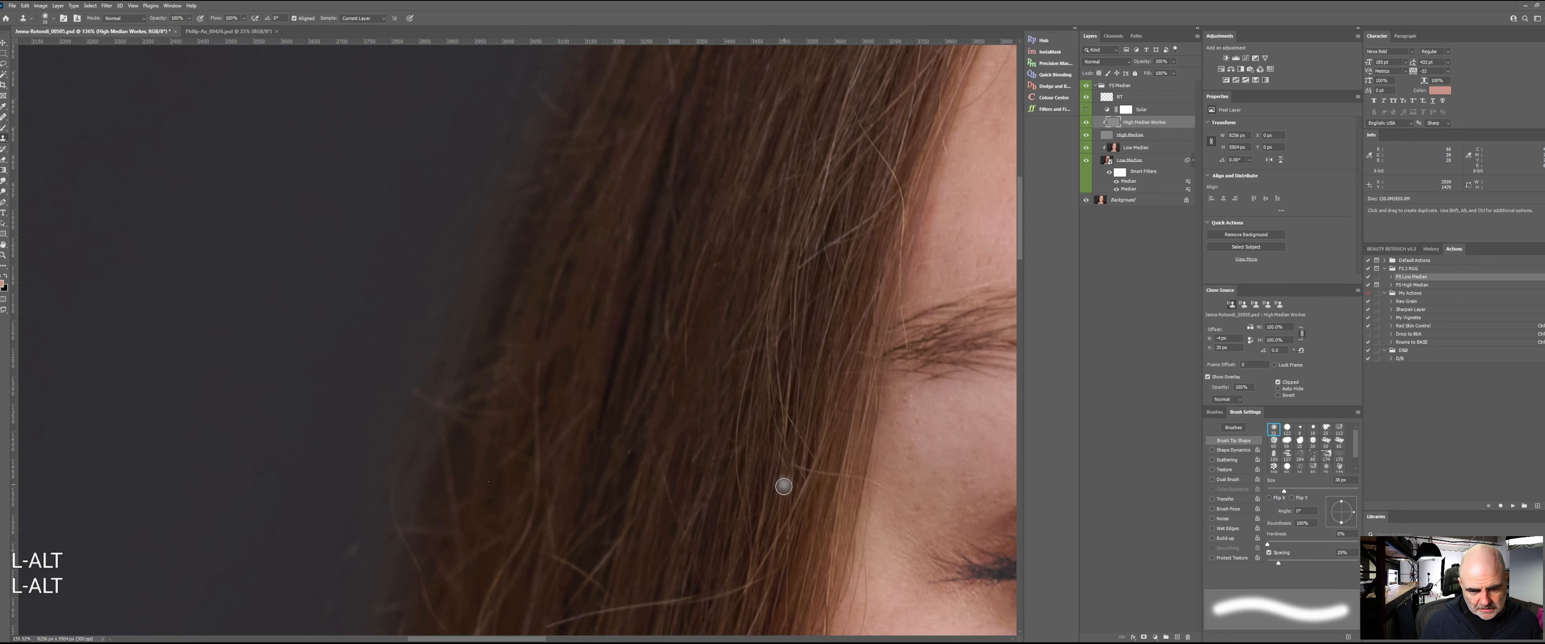
pyautogui.keyDown('alt'); pyautogui.click(814, 458); pyautogui.keyUp('alt')
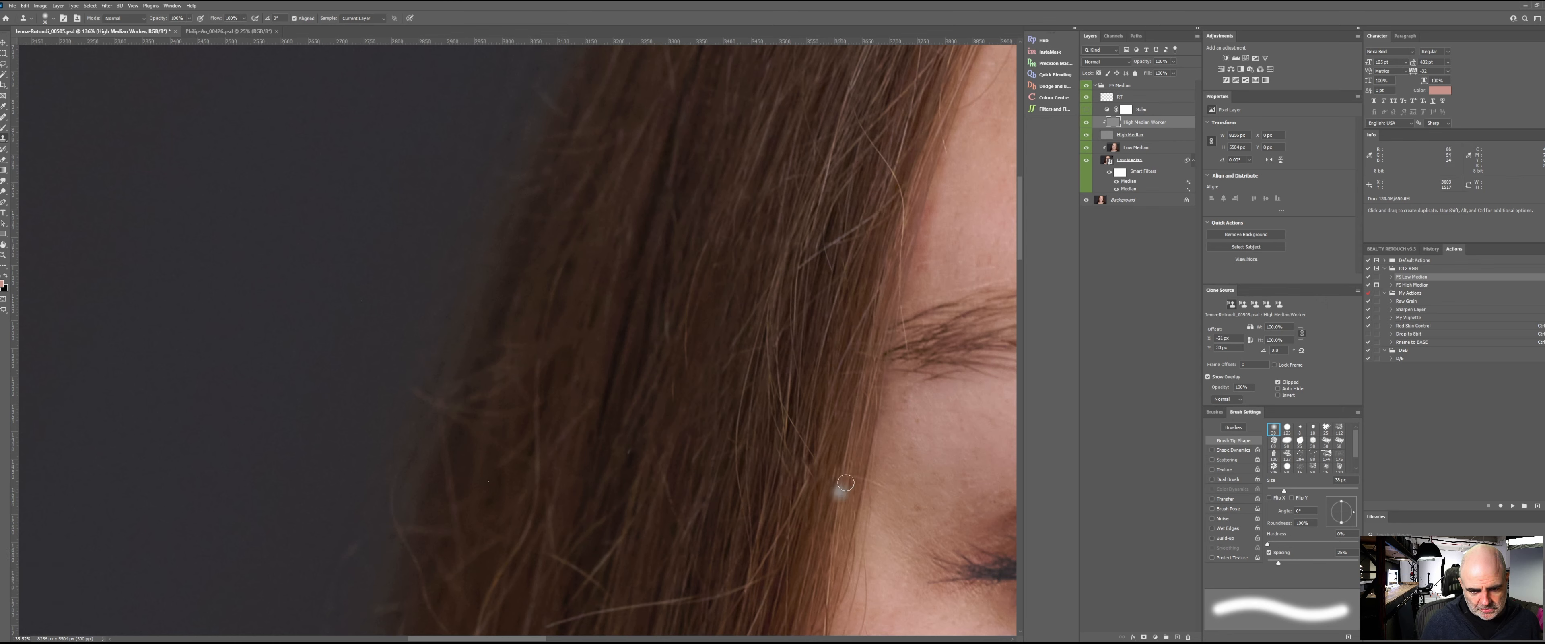
pyautogui.keyDown('alt'); pyautogui.click(849, 458); pyautogui.keyUp('alt')
pyautogui.keyDown('alt'); pyautogui.click(840, 454); pyautogui.keyUp('alt')
pyautogui.moveTo(831, 480); pyautogui.dragTo(827, 503)
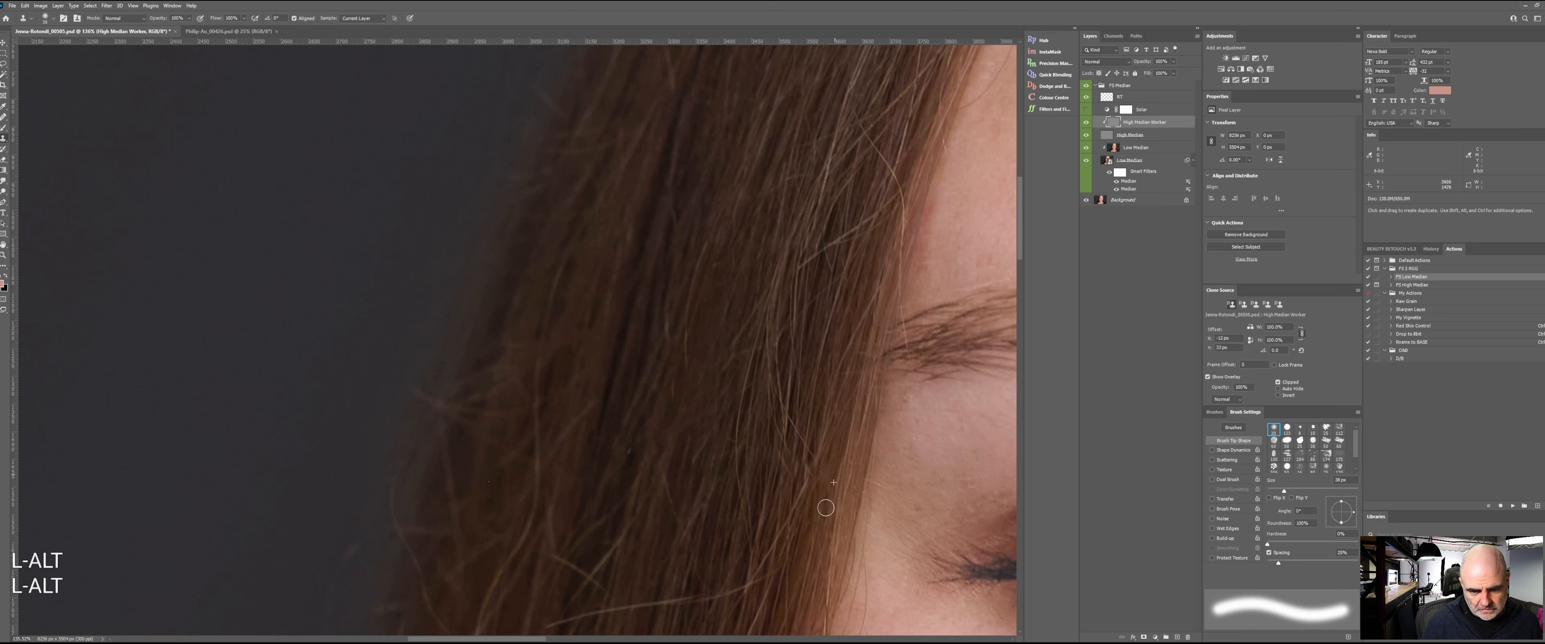
# - Clone away the long pale hair crossing the strands just below eye level, working from the face side outward
pyautogui.press('space')
pyautogui.moveTo(682, 412); pyautogui.dragTo(645, 272)
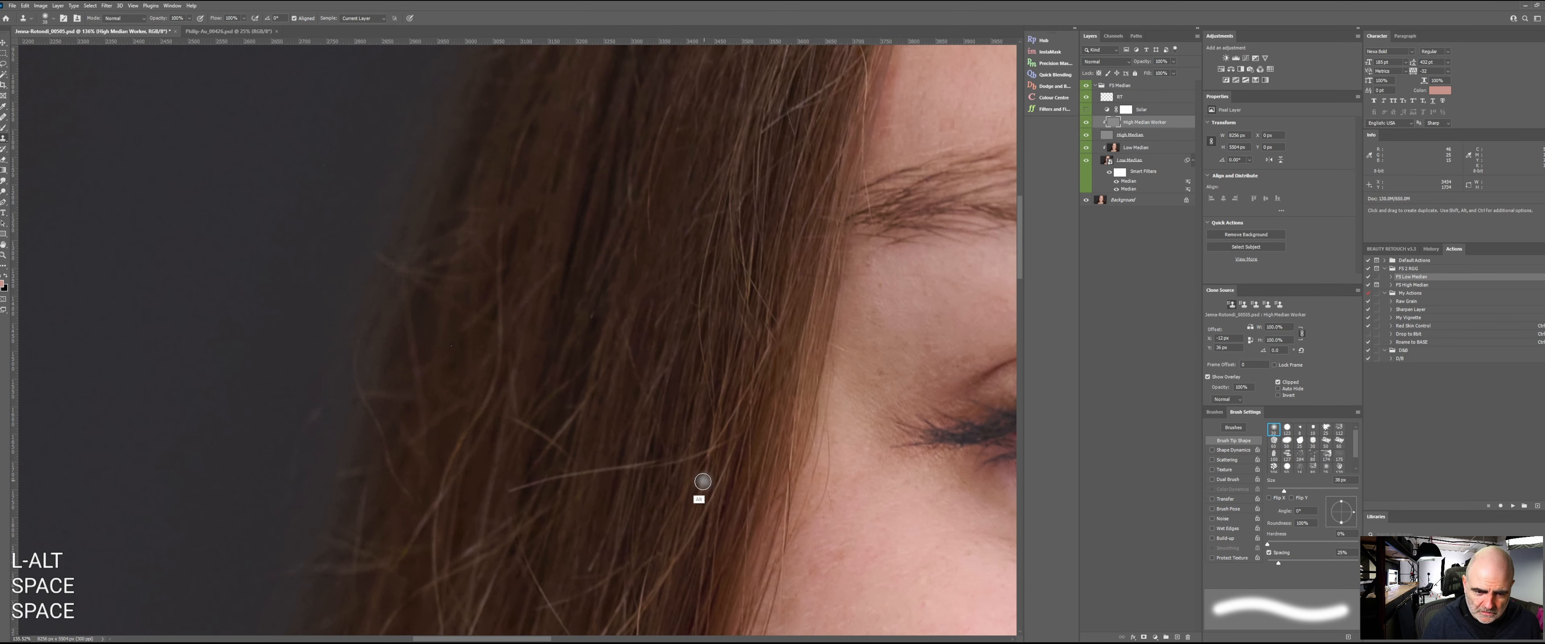
pyautogui.keyDown('alt'); pyautogui.click(690, 474); pyautogui.keyUp('alt')
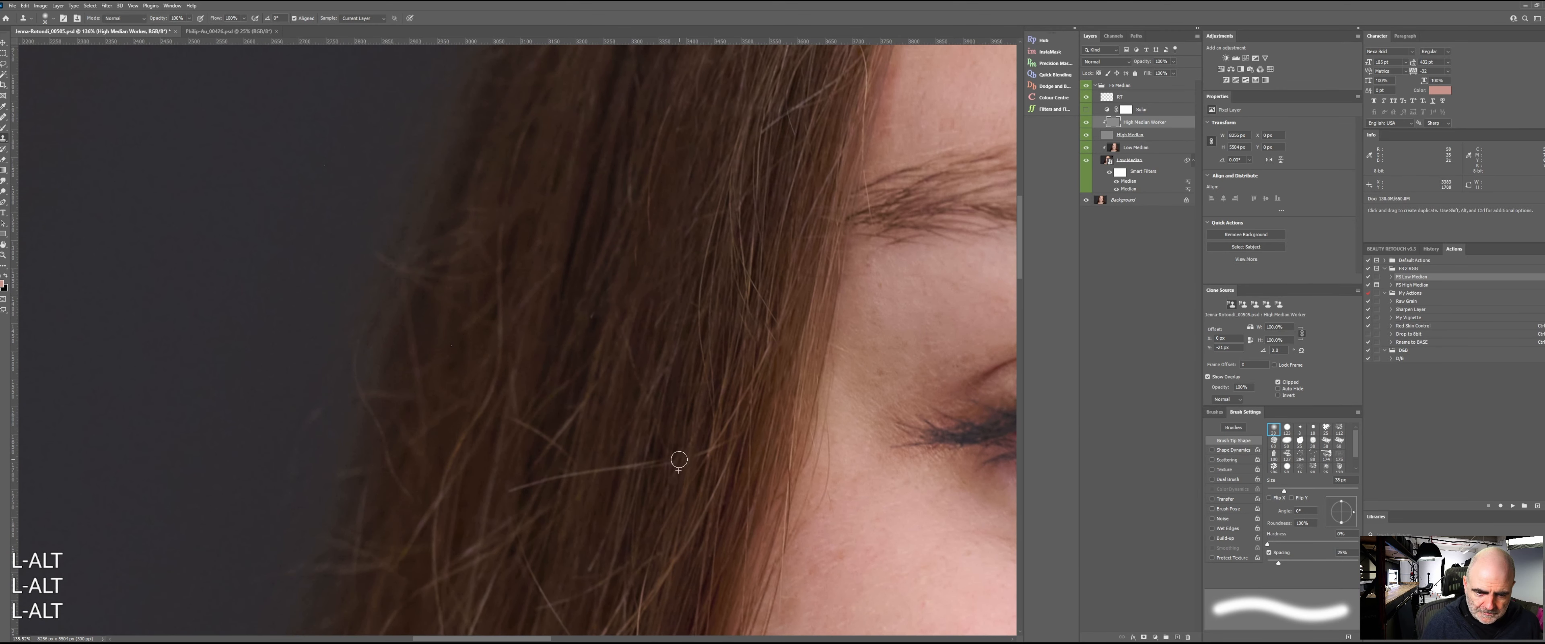
pyautogui.moveTo(679, 459); pyautogui.dragTo(642, 466)
pyautogui.keyDown('alt'); pyautogui.click(655, 473); pyautogui.keyUp('alt')
pyautogui.keyDown('alt'); pyautogui.click(646, 473); pyautogui.keyUp('alt')
pyautogui.keyDown('alt'); pyautogui.click(625, 499); pyautogui.keyUp('alt')
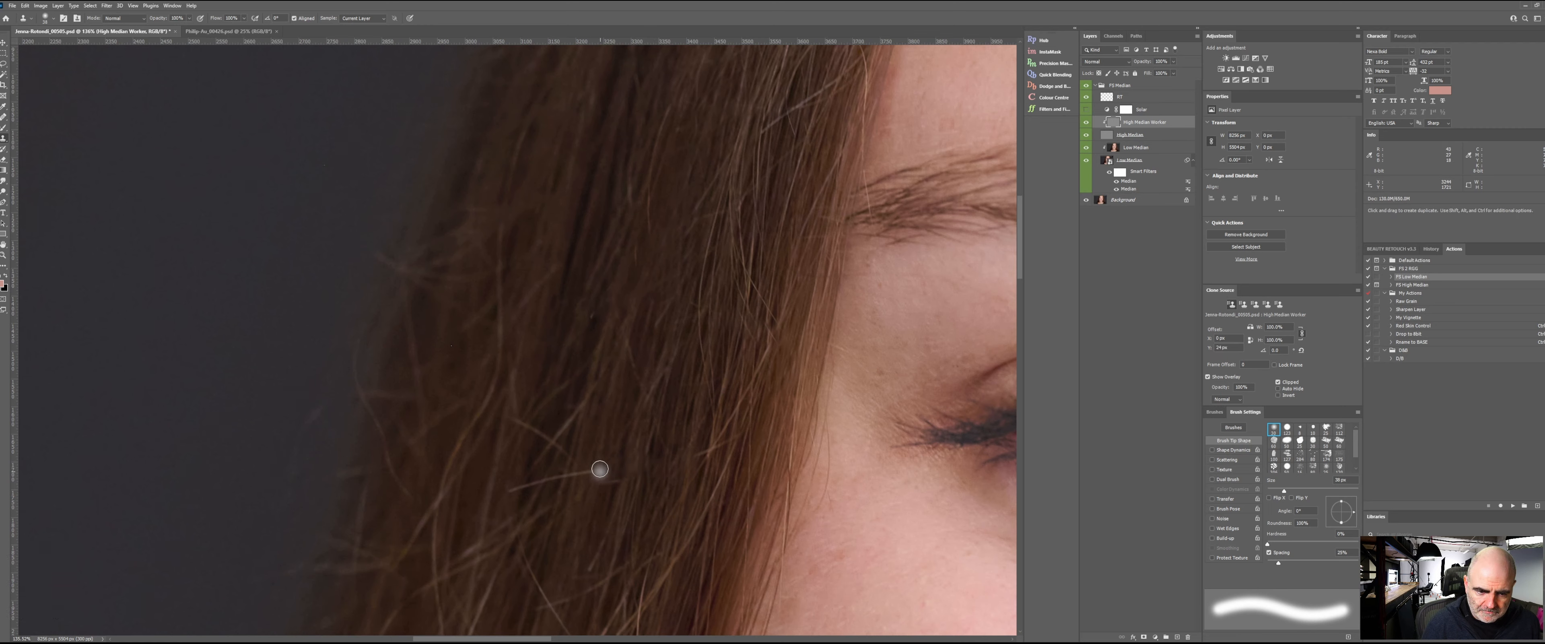
pyautogui.keyDown('alt'); pyautogui.click(606, 480); pyautogui.keyUp('alt')
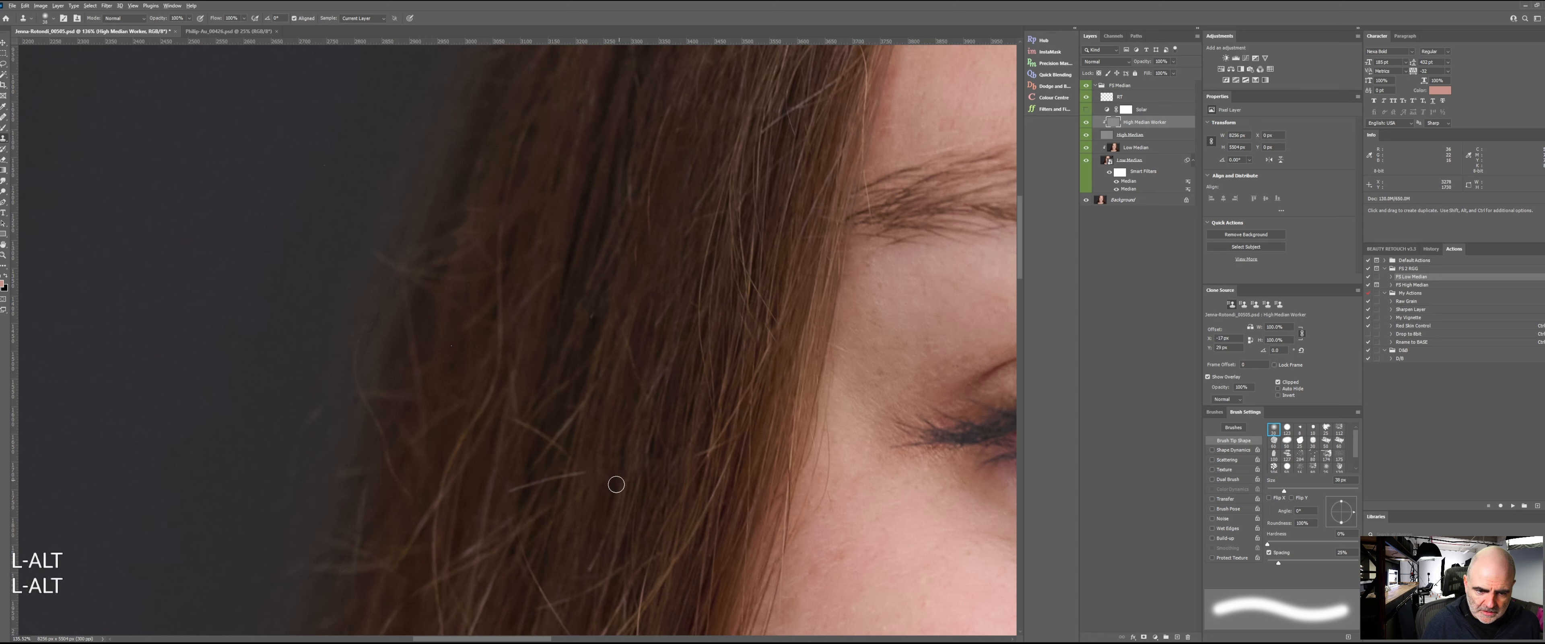
pyautogui.keyDown('alt'); pyautogui.click(596, 466); pyautogui.keyUp('alt')
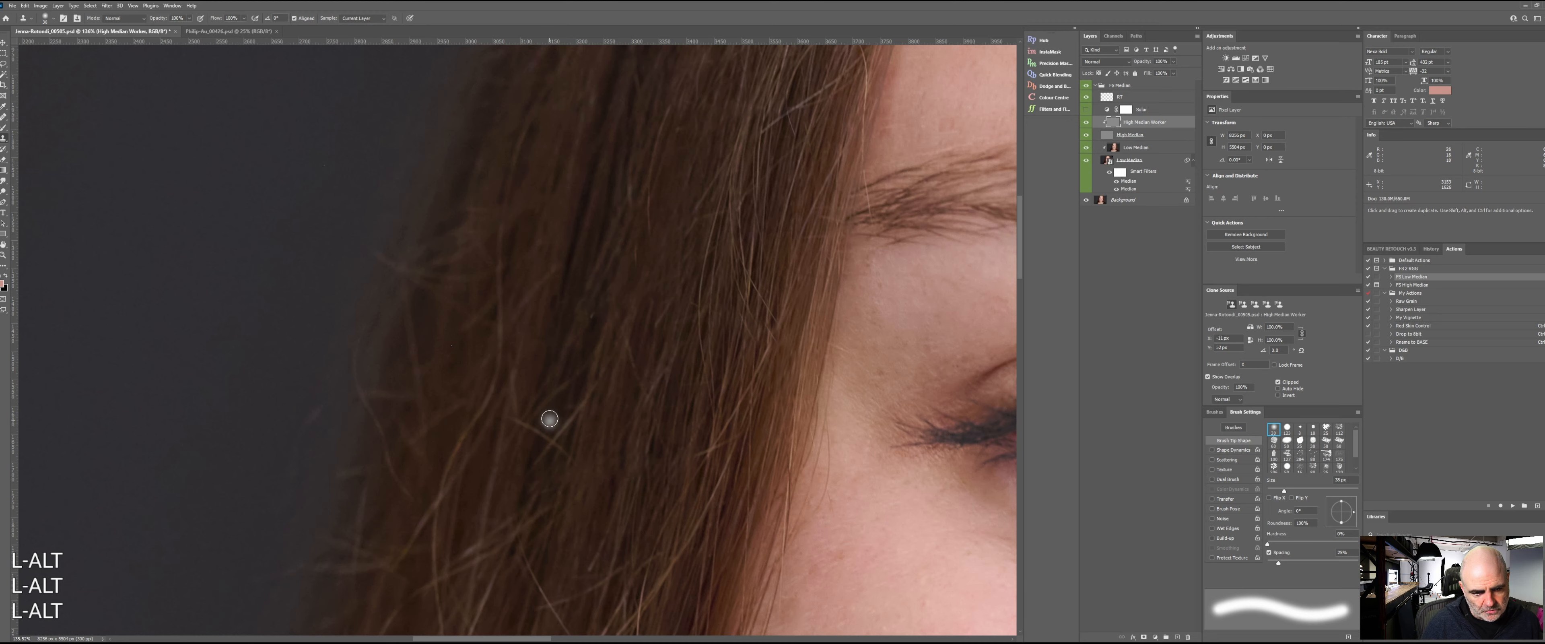
# - Clone over the short diagonal stray and the leftover marks just above the removed long hair
pyautogui.keyDown('alt'); pyautogui.click(551, 415); pyautogui.keyUp('alt')
pyautogui.moveTo(548, 439); pyautogui.dragTo(537, 428)
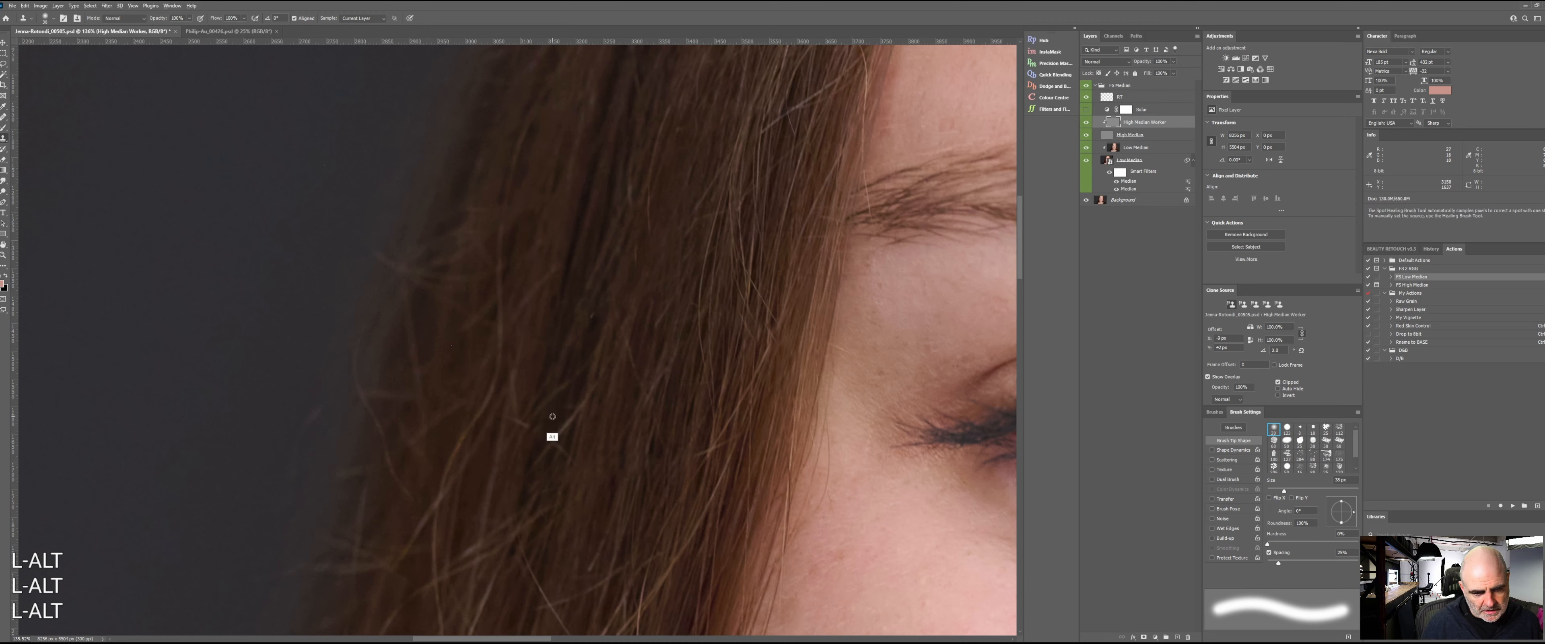
pyautogui.keyDown('alt'); pyautogui.click(551, 416); pyautogui.keyUp('alt')
pyautogui.click(542, 454)
pyautogui.moveTo(547, 447); pyautogui.dragTo(539, 463)
pyautogui.keyDown('alt'); pyautogui.click(576, 429); pyautogui.keyUp('alt')
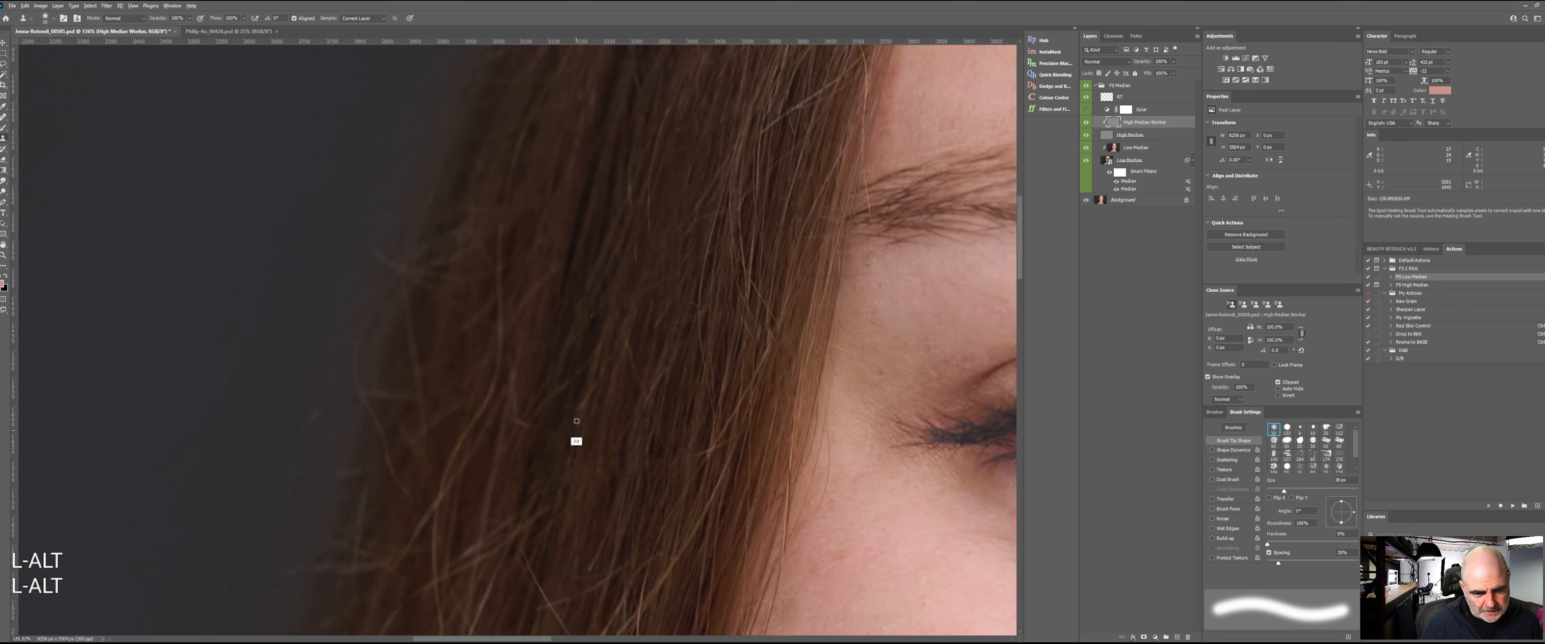
pyautogui.keyDown('alt'); pyautogui.click(596, 370); pyautogui.keyUp('alt')
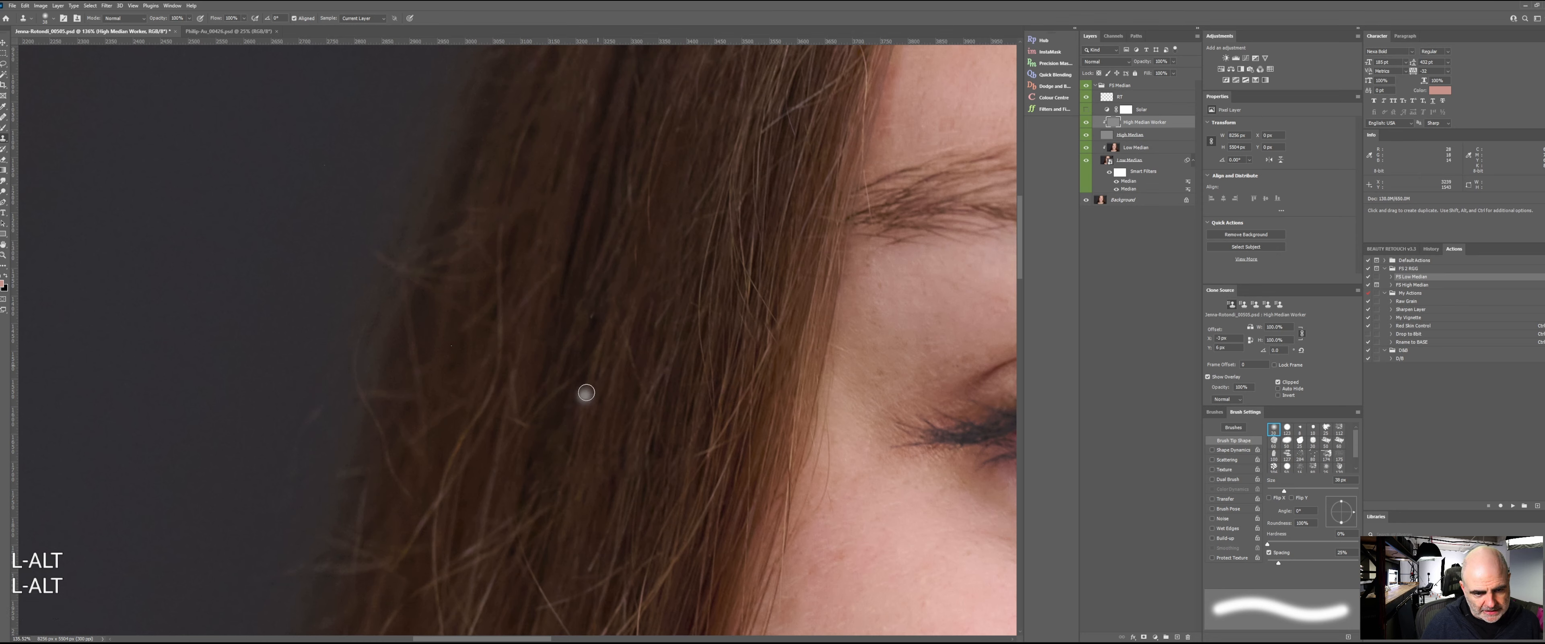
# - Clone away the thin dark-to-light hair running diagonally across the strands at cheek level
pyautogui.press('space')
pyautogui.moveTo(524, 379); pyautogui.dragTo(567, 241)
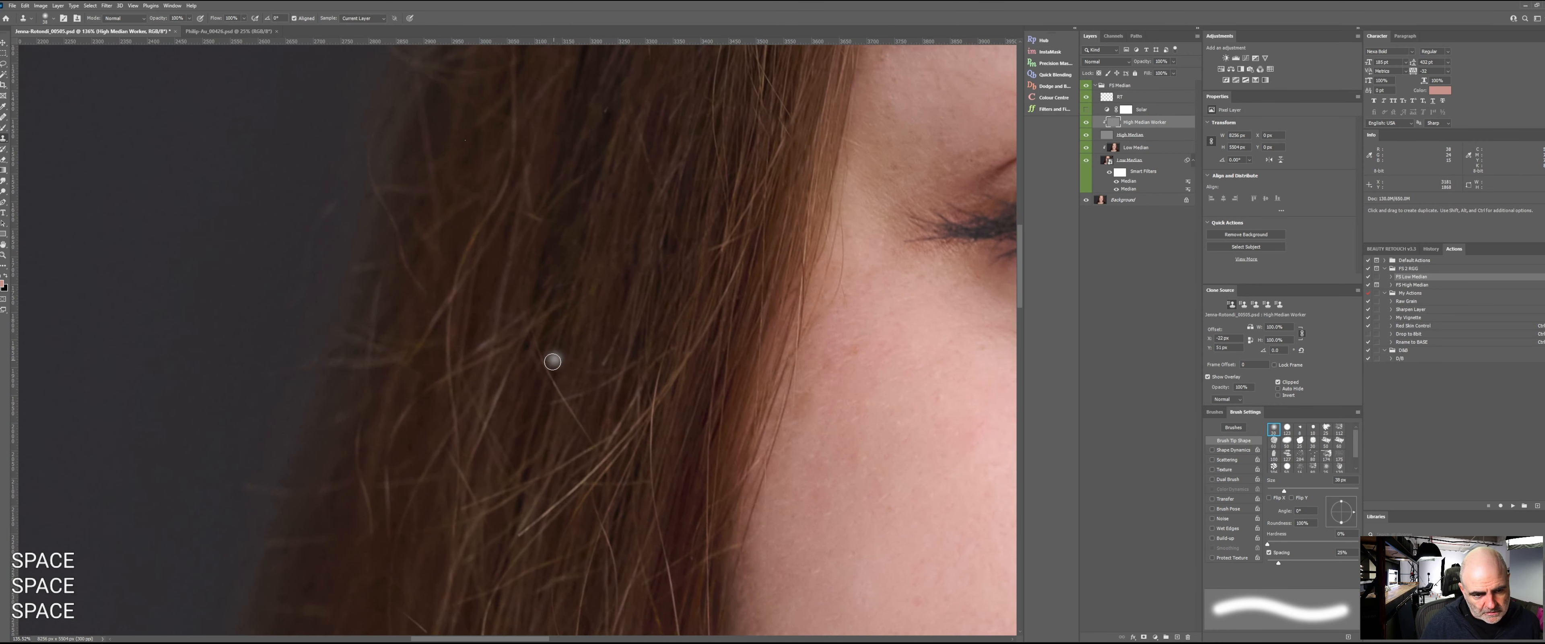
pyautogui.press('alt')
pyautogui.keyDown('alt'); pyautogui.click(555, 354); pyautogui.keyUp('alt')
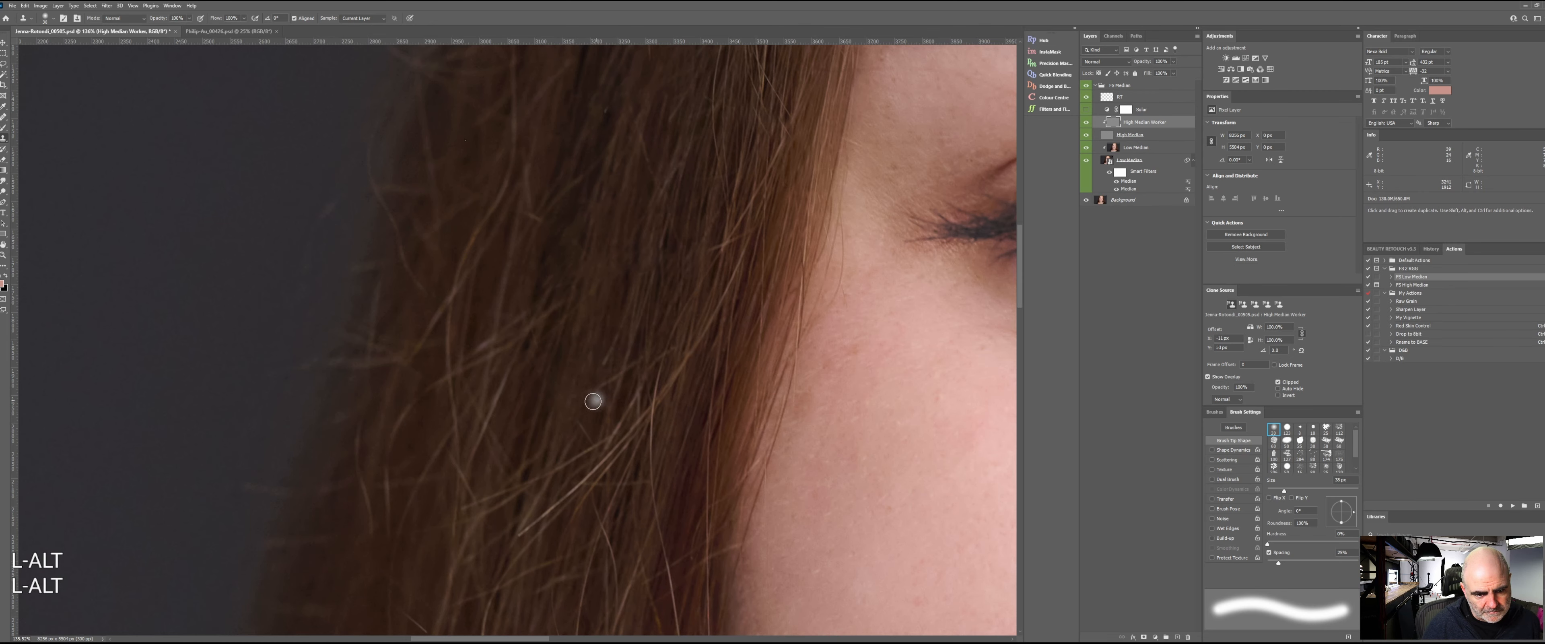
pyautogui.moveTo(576, 344)
pyautogui.mouseDown()
pyautogui.moveTo(511, 400)
pyautogui.moveTo(511, 427)
pyautogui.moveTo(559, 359)
pyautogui.mouseUp()
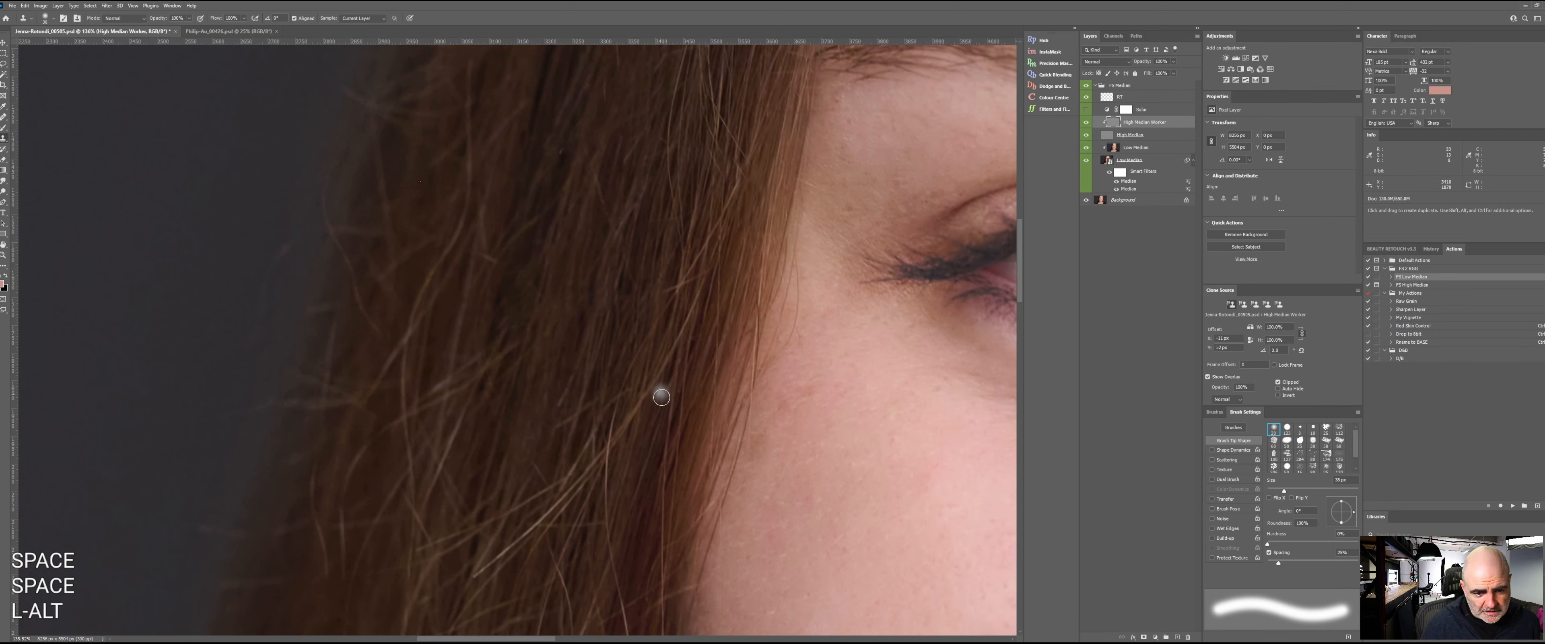
# - Clone away the light hair running diagonally across the strands beside the cheek, following it upward toward the eye
pyautogui.keyDown('alt'); pyautogui.click(634, 451); pyautogui.keyUp('alt')
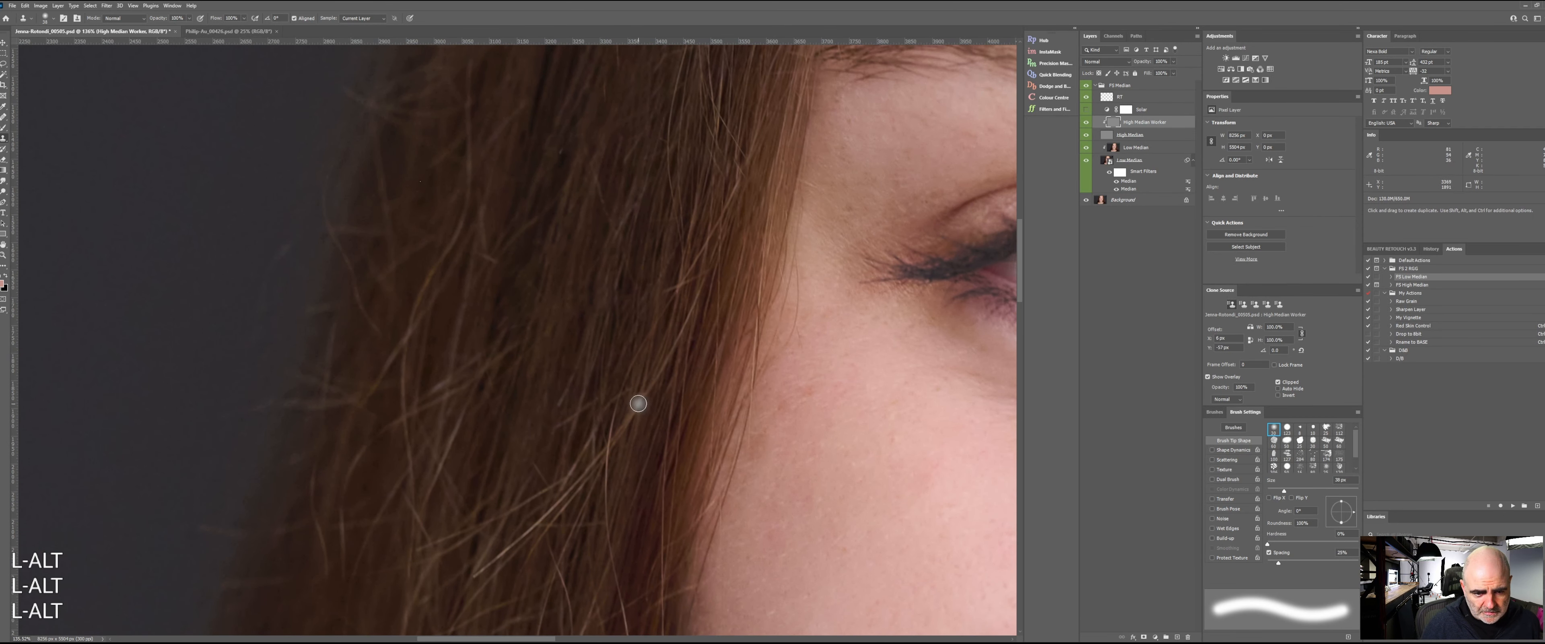
pyautogui.moveTo(617, 438); pyautogui.dragTo(678, 343)
pyautogui.keyDown('alt'); pyautogui.click(639, 435); pyautogui.keyUp('alt')
pyautogui.keyDown('alt'); pyautogui.click(656, 390); pyautogui.keyUp('alt')
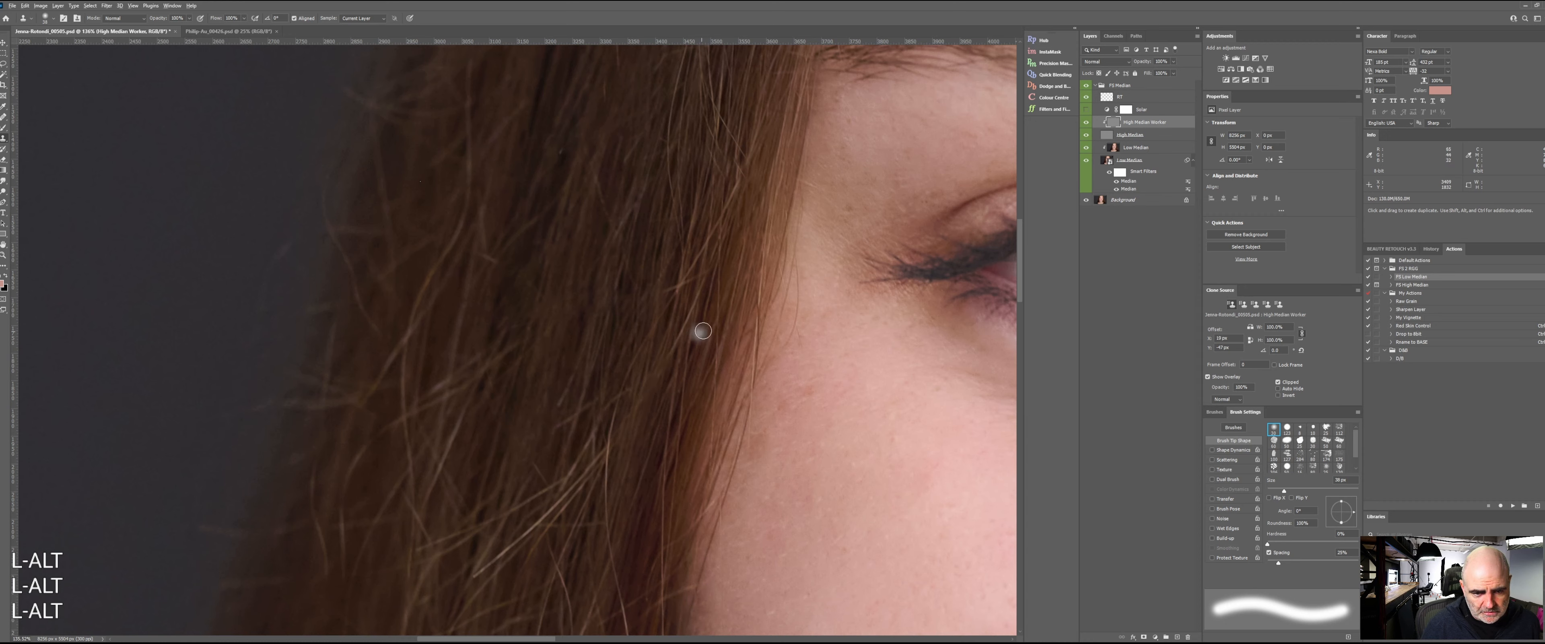
pyautogui.moveTo(619, 396)
pyautogui.mouseDown()
pyautogui.moveTo(656, 378)
pyautogui.moveTo(658, 344)
pyautogui.mouseUp()
pyautogui.keyDown('alt'); pyautogui.click(622, 360); pyautogui.keyUp('alt')
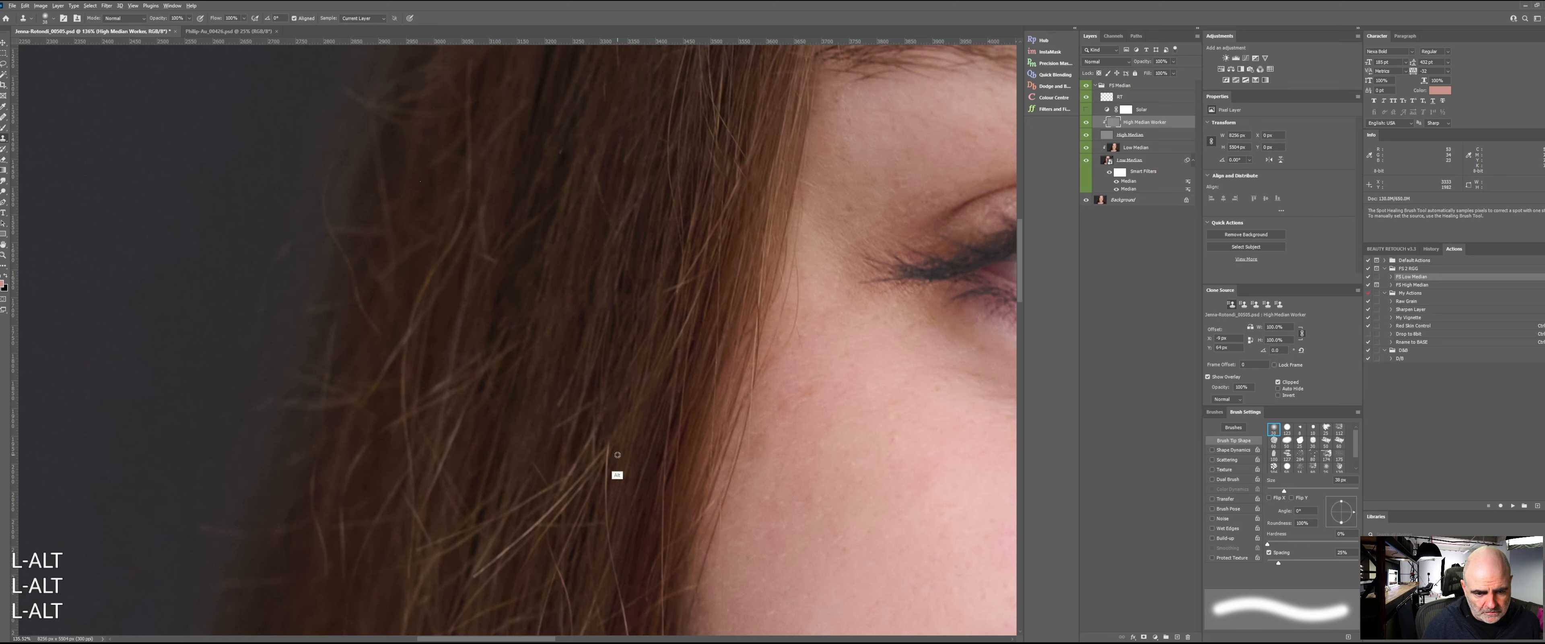
# - Clone away the thin vertical stray and the bundle of pale diagonal hairs crossing the strands beside the cheek
pyautogui.moveTo(615, 521); pyautogui.dragTo(611, 547)
pyautogui.keyDown('alt'); pyautogui.click(616, 472); pyautogui.keyUp('alt')
pyautogui.moveTo(570, 469)
pyautogui.mouseDown()
pyautogui.moveTo(587, 443)
pyautogui.moveTo(457, 540)
pyautogui.mouseUp()
pyautogui.keyDown('alt'); pyautogui.click(504, 443); pyautogui.keyUp('alt')
pyautogui.keyDown('alt'); pyautogui.click(590, 472); pyautogui.keyUp('alt')
pyautogui.moveTo(576, 501)
pyautogui.mouseDown()
pyautogui.moveTo(479, 574)
pyautogui.moveTo(645, 347)
pyautogui.mouseUp()
pyautogui.keyDown('alt'); pyautogui.click(558, 484); pyautogui.keyUp('alt')
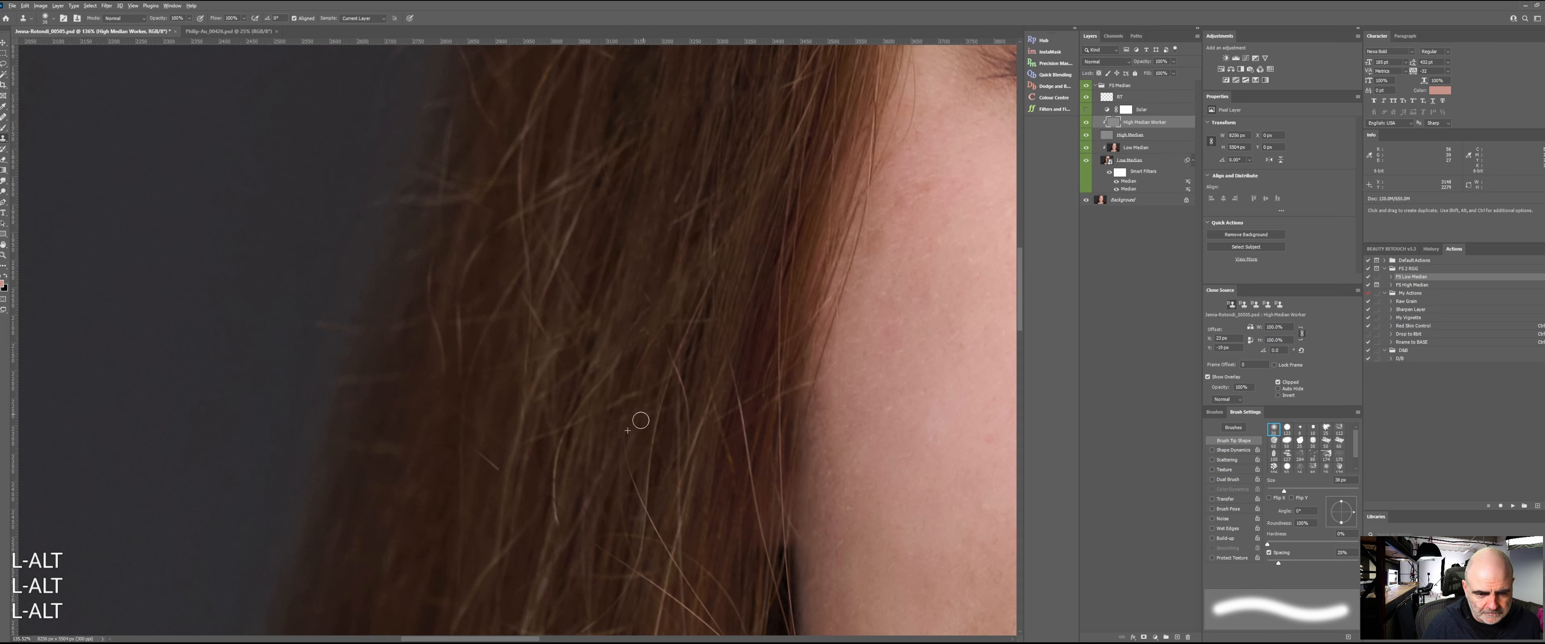
# - Clone over the short curved and diagonal stray hairs remaining in the middle of the hair beside the cheek
pyautogui.keyDown('alt'); pyautogui.click(569, 451); pyautogui.keyUp('alt')
pyautogui.moveTo(556, 478)
pyautogui.mouseDown()
pyautogui.moveTo(564, 521)
pyautogui.moveTo(538, 437)
pyautogui.mouseUp()
pyautogui.keyDown('alt'); pyautogui.click(562, 498); pyautogui.keyUp('alt')
pyautogui.moveTo(499, 470); pyautogui.dragTo(459, 445)
pyautogui.keyDown('alt'); pyautogui.click(544, 437); pyautogui.keyUp('alt')
pyautogui.moveTo(532, 482); pyautogui.dragTo(557, 395)
# - Clone away the light crossing hairs in the outer half of the hair at eye and upper cheek level
pyautogui.moveTo(586, 164); pyautogui.dragTo(560, 321)
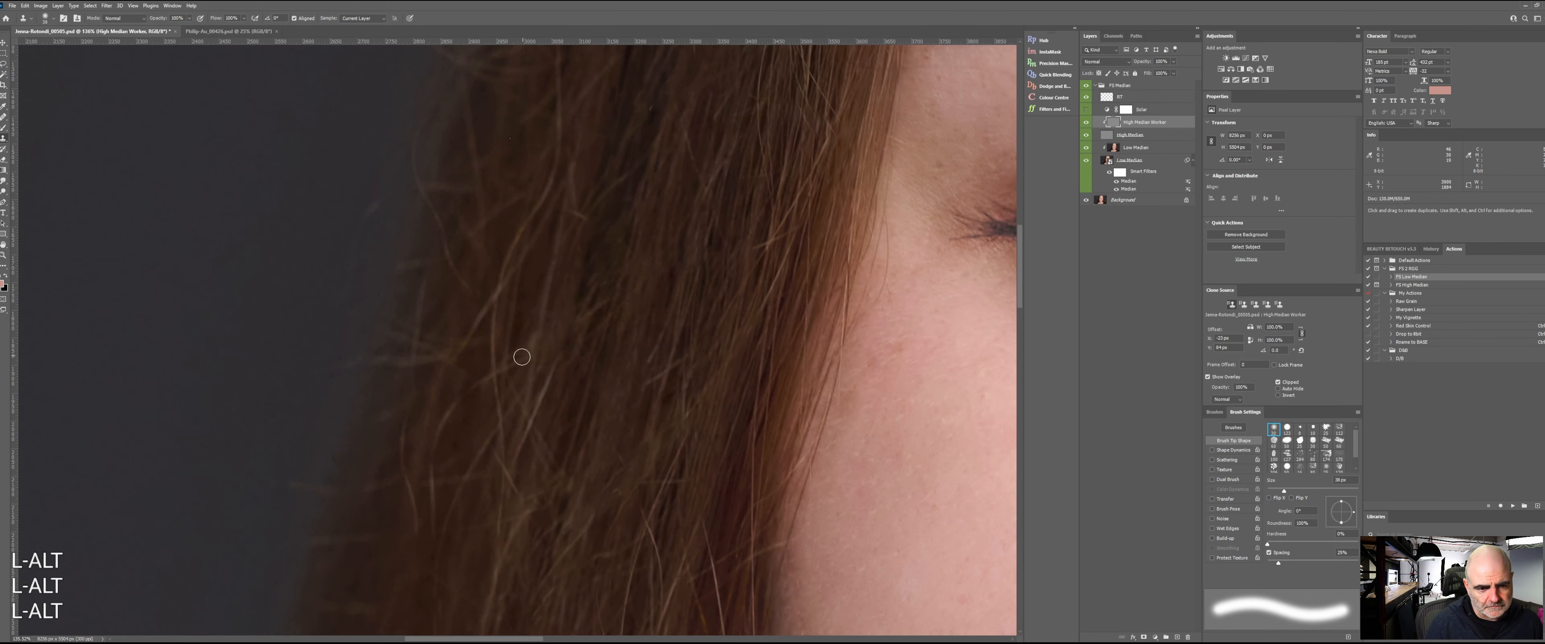
pyautogui.moveTo(501, 369)
pyautogui.mouseDown()
pyautogui.moveTo(434, 461)
pyautogui.moveTo(432, 532)
pyautogui.moveTo(494, 425)
pyautogui.mouseUp()
pyautogui.keyDown('alt'); pyautogui.click(549, 352); pyautogui.keyUp('alt')
pyautogui.moveTo(553, 370); pyautogui.dragTo(515, 459)
# - Clone away the long pale hair running diagonally across the strands toward the jaw
pyautogui.press('z')
pyautogui.moveTo(656, 345); pyautogui.dragTo(557, 350)
pyautogui.press('z')
pyautogui.moveTo(639, 441)
pyautogui.mouseDown()
pyautogui.moveTo(656, 410)
pyautogui.moveTo(607, 417)
pyautogui.moveTo(601, 447)
pyautogui.moveTo(627, 405)
pyautogui.mouseUp()
pyautogui.keyDown('alt'); pyautogui.click(653, 426); pyautogui.keyUp('alt')
pyautogui.keyDown('alt'); pyautogui.click(577, 365); pyautogui.keyUp('alt')
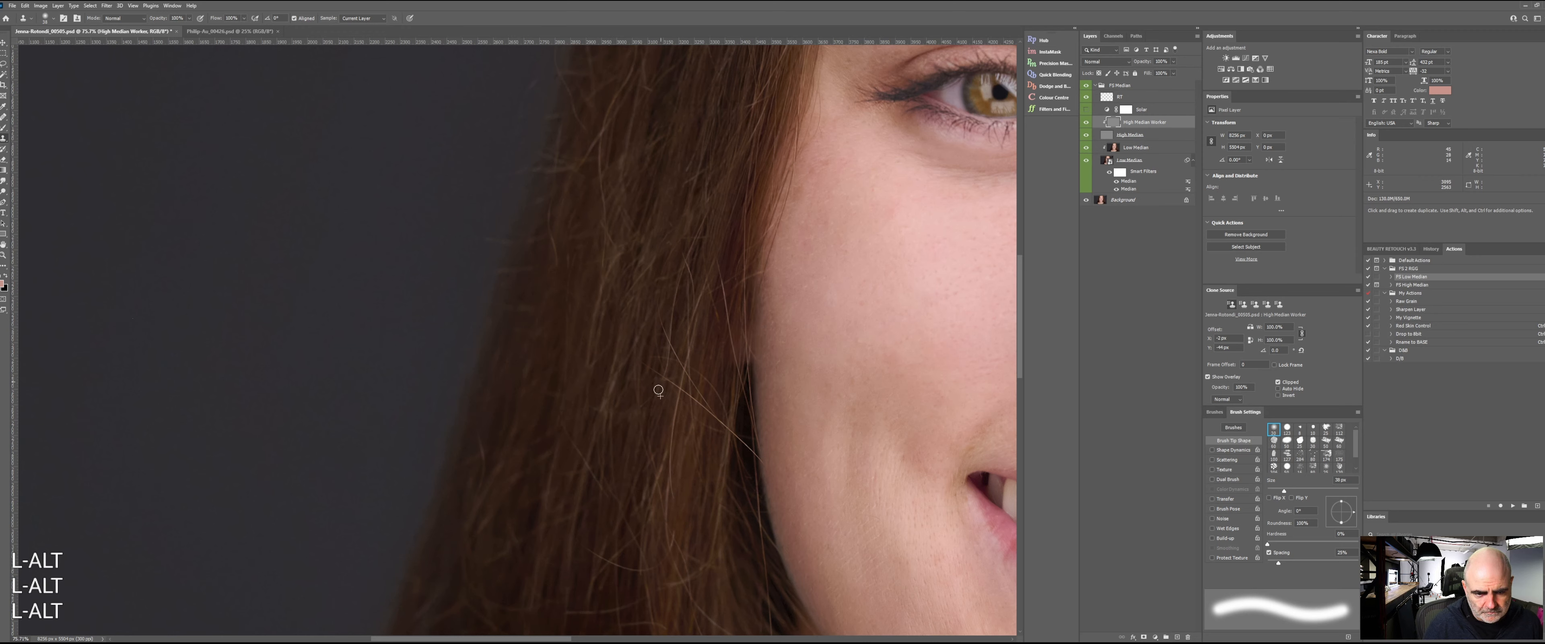
pyautogui.moveTo(685, 392); pyautogui.dragTo(694, 404)
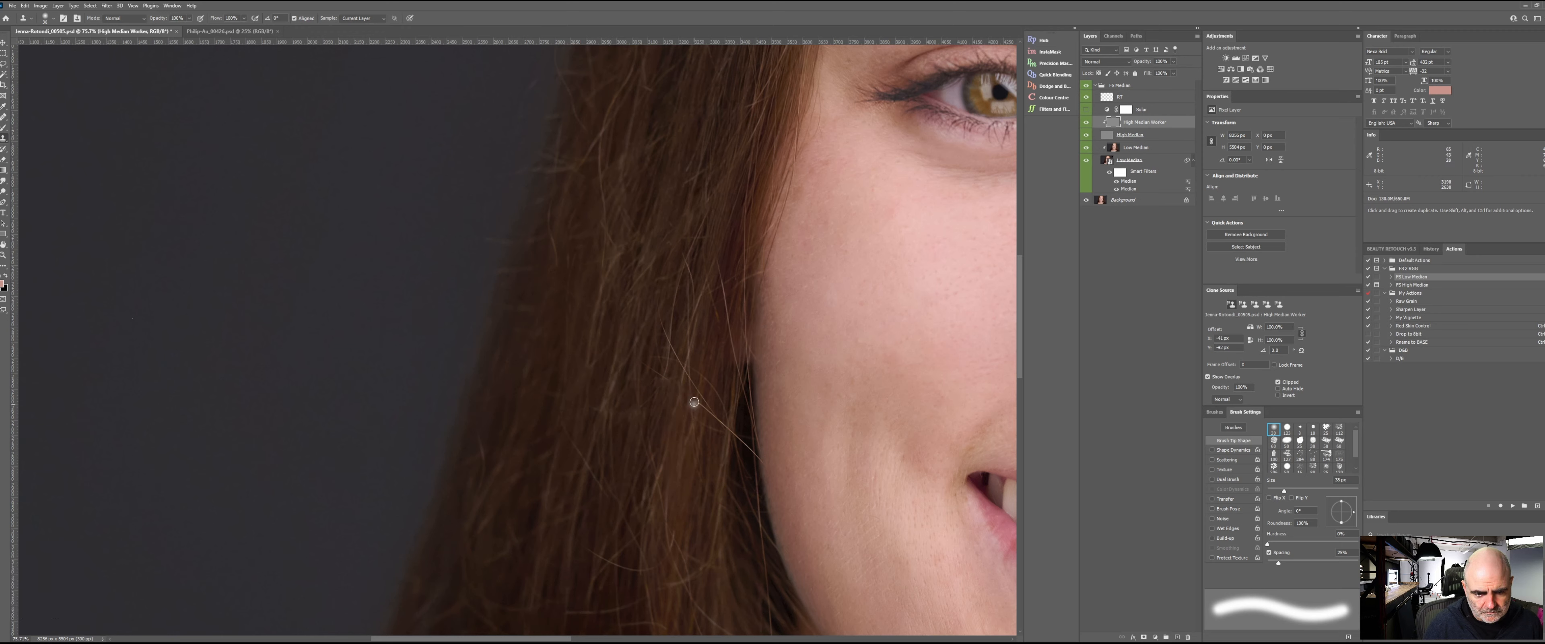
pyautogui.keyDown('alt'); pyautogui.click(676, 432); pyautogui.keyUp('alt')
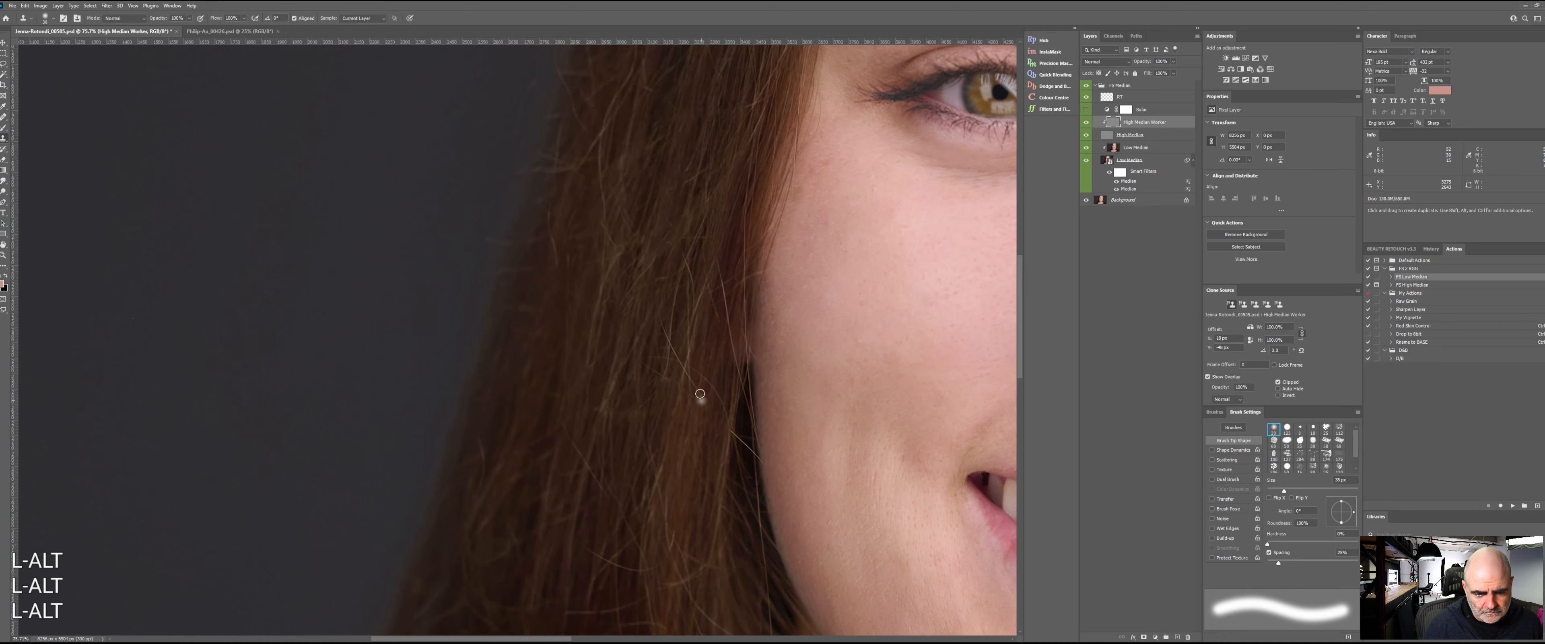
# - Clone over the remaining pale stray hairs in the strands beside the cheek and mouth
pyautogui.press('z')
pyautogui.moveTo(700, 383)
pyautogui.mouseDown()
pyautogui.moveTo(648, 407)
pyautogui.moveTo(551, 391)
pyautogui.moveTo(576, 406)
pyautogui.moveTo(531, 452)
pyautogui.mouseUp()
pyautogui.keyDown('alt'); pyautogui.click(553, 360); pyautogui.keyUp('alt')
pyautogui.keyDown('alt'); pyautogui.click(568, 429); pyautogui.keyUp('alt')
pyautogui.keyDown('alt'); pyautogui.click(589, 406); pyautogui.keyUp('alt')
pyautogui.keyDown('alt'); pyautogui.click(532, 395); pyautogui.keyUp('alt')
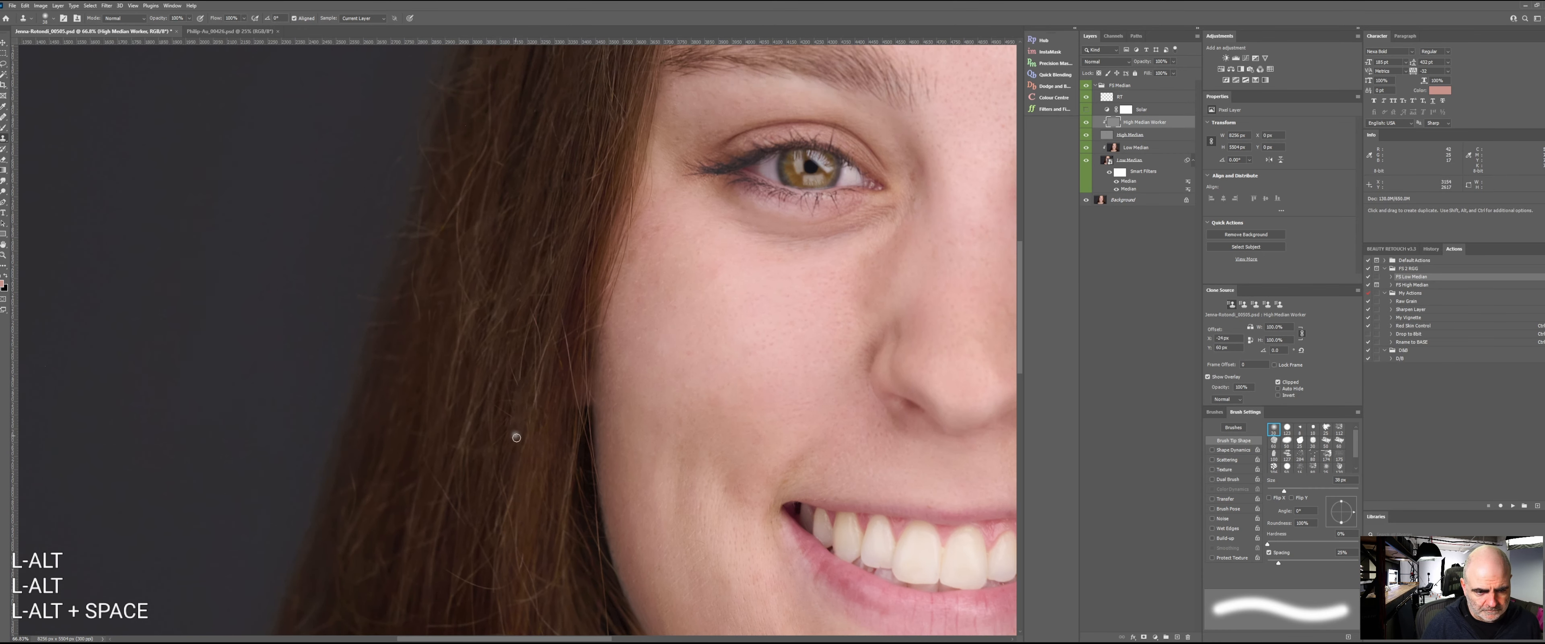
pyautogui.keyDown('alt'); pyautogui.click(517, 385); pyautogui.keyUp('alt')
pyautogui.moveTo(515, 319); pyautogui.dragTo(525, 355)
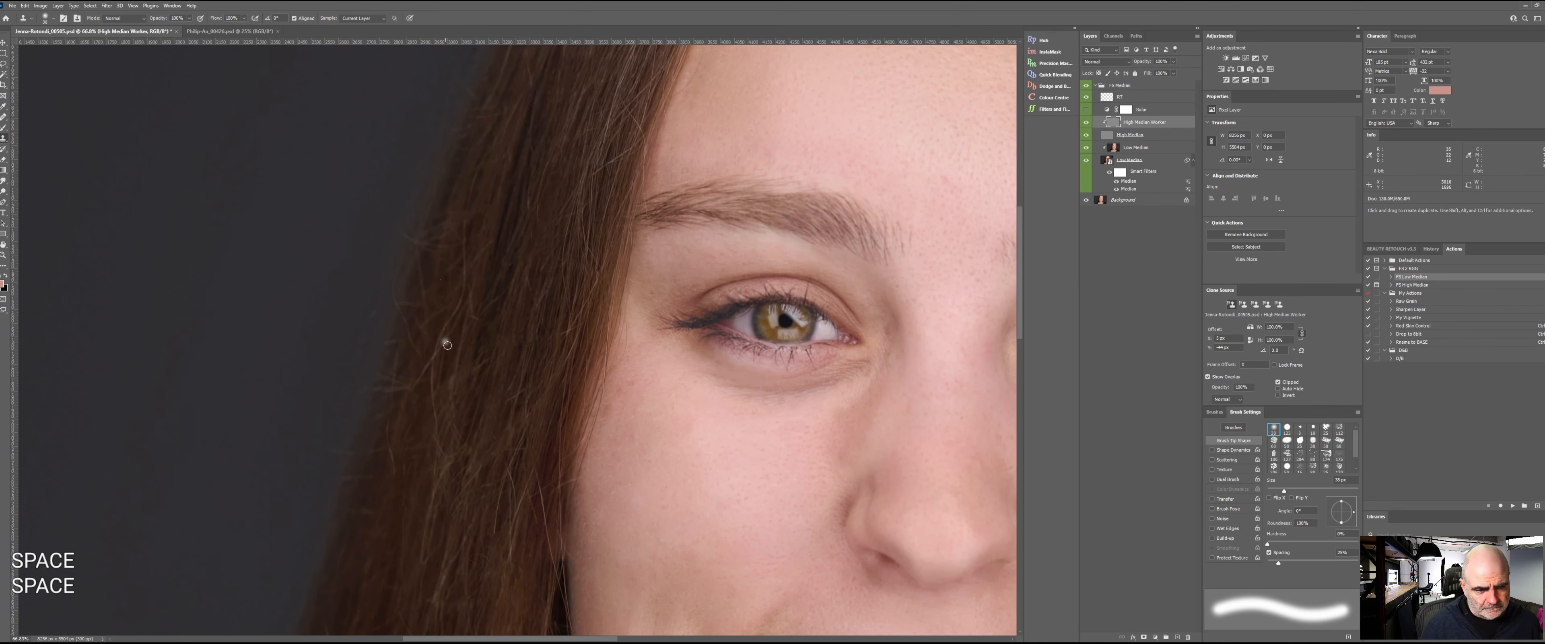
# - Reduce the Clone Stamp brush size and clone away the short bright strays near the hair's outer edge at eye level
pyautogui.keyDown('alt'); pyautogui.click(447, 327); pyautogui.keyUp('alt')
pyautogui.press('[')
pyautogui.press('[')
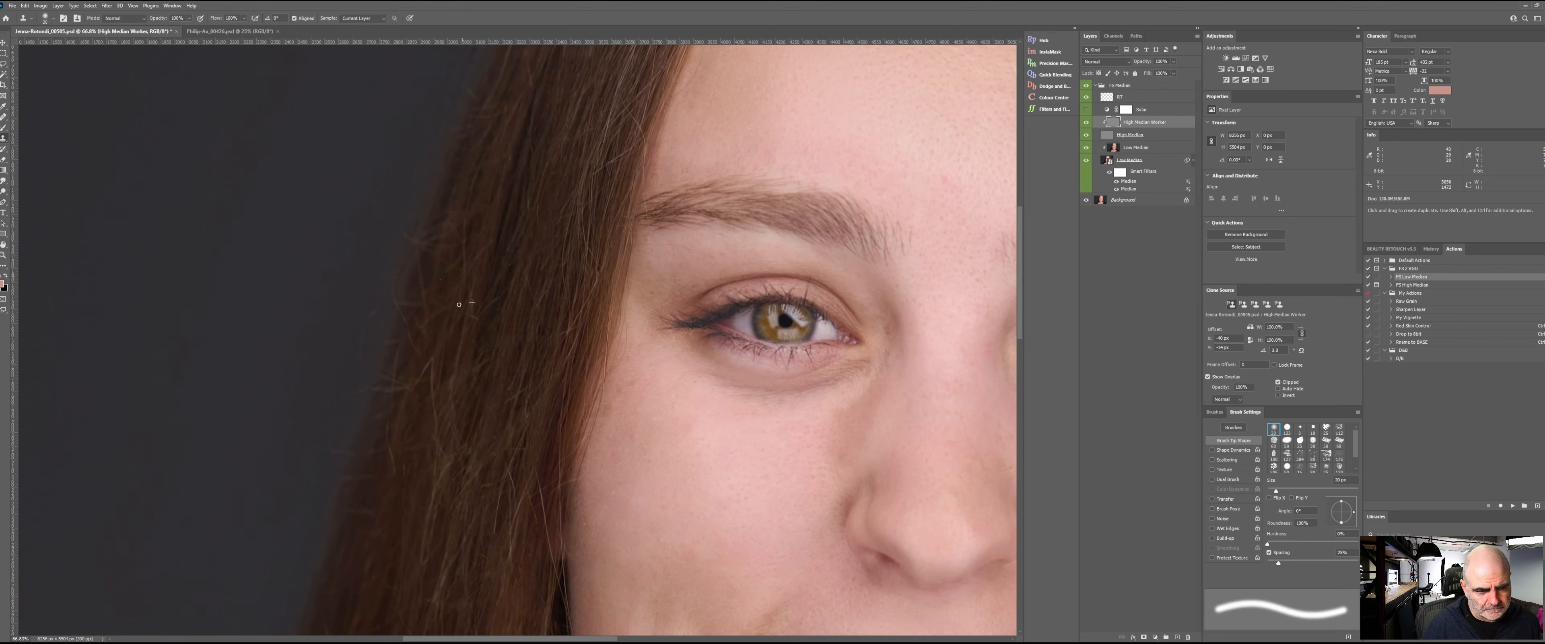
pyautogui.keyDown('alt'); pyautogui.click(443, 386); pyautogui.keyUp('alt')
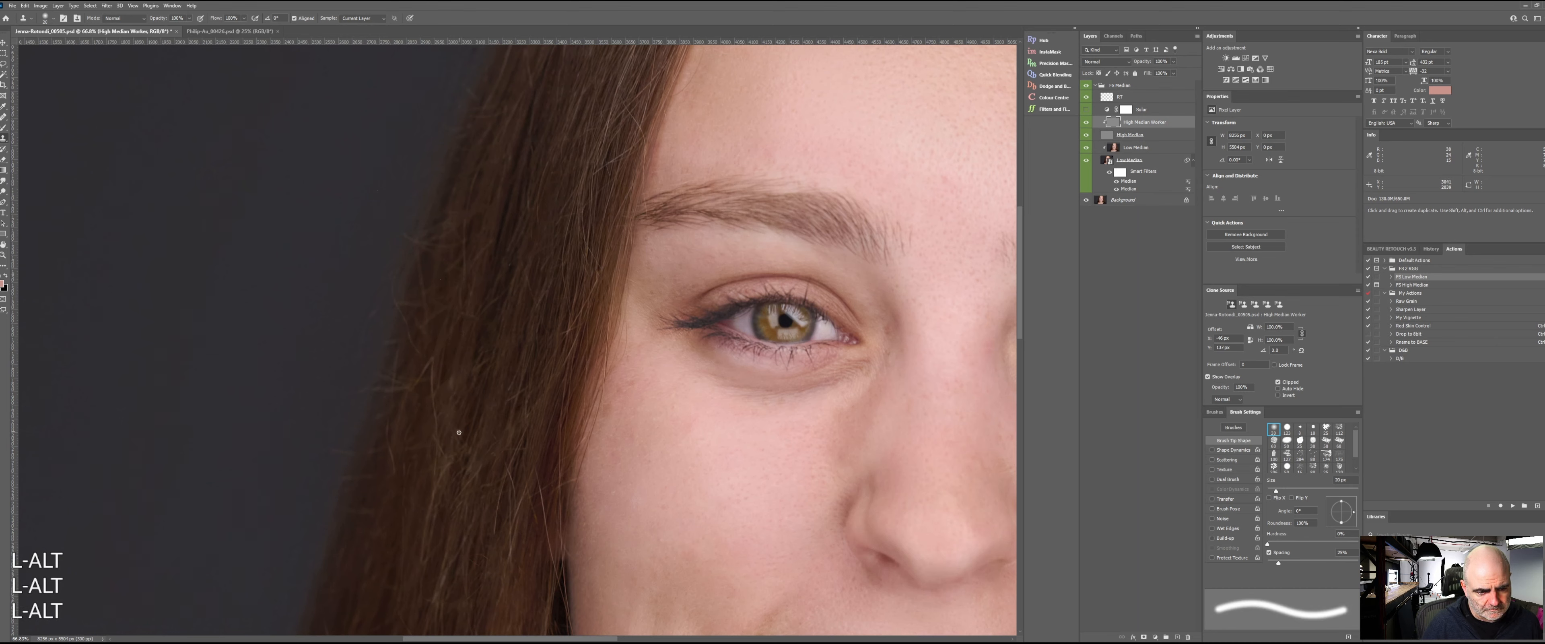
pyautogui.moveTo(439, 411); pyautogui.dragTo(435, 412)
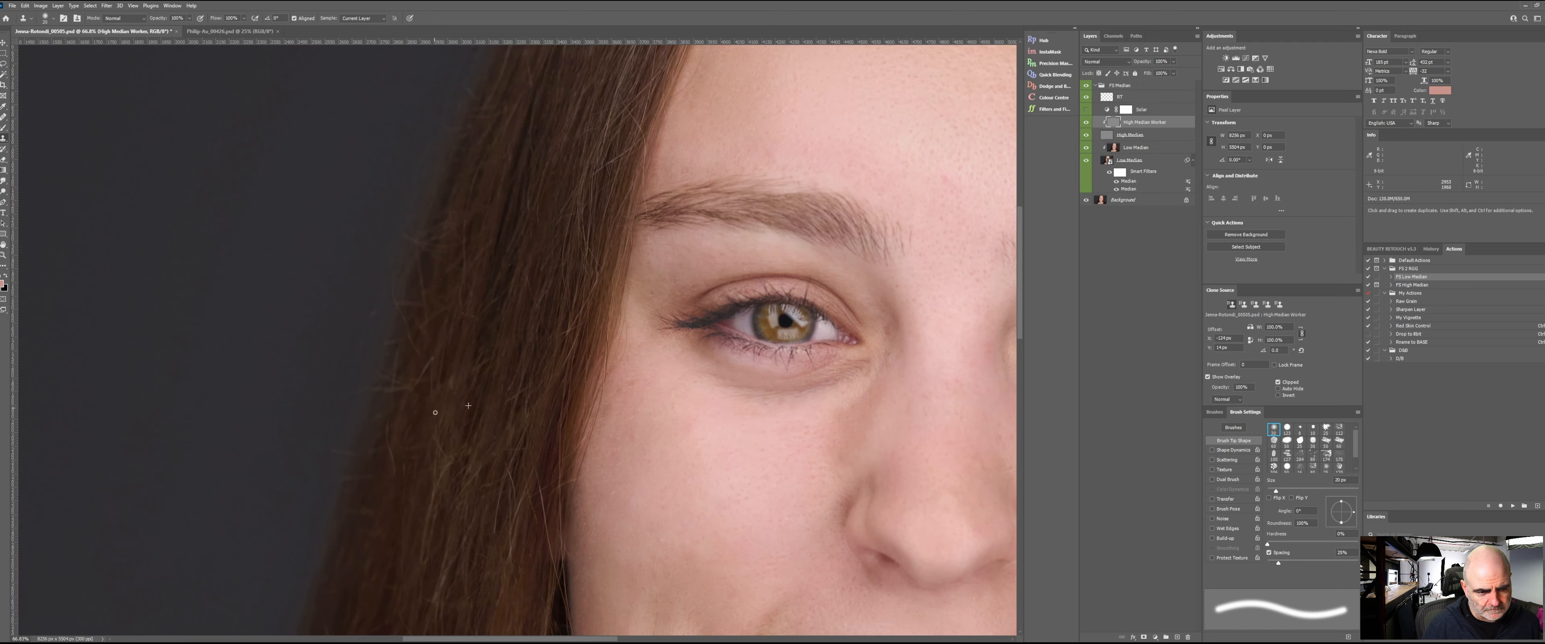
# - Clone clean strands from beside the eye over the fine crossing hairs in the middle of the hair
pyautogui.keyDown('alt'); pyautogui.click(578, 318); pyautogui.keyUp('alt')
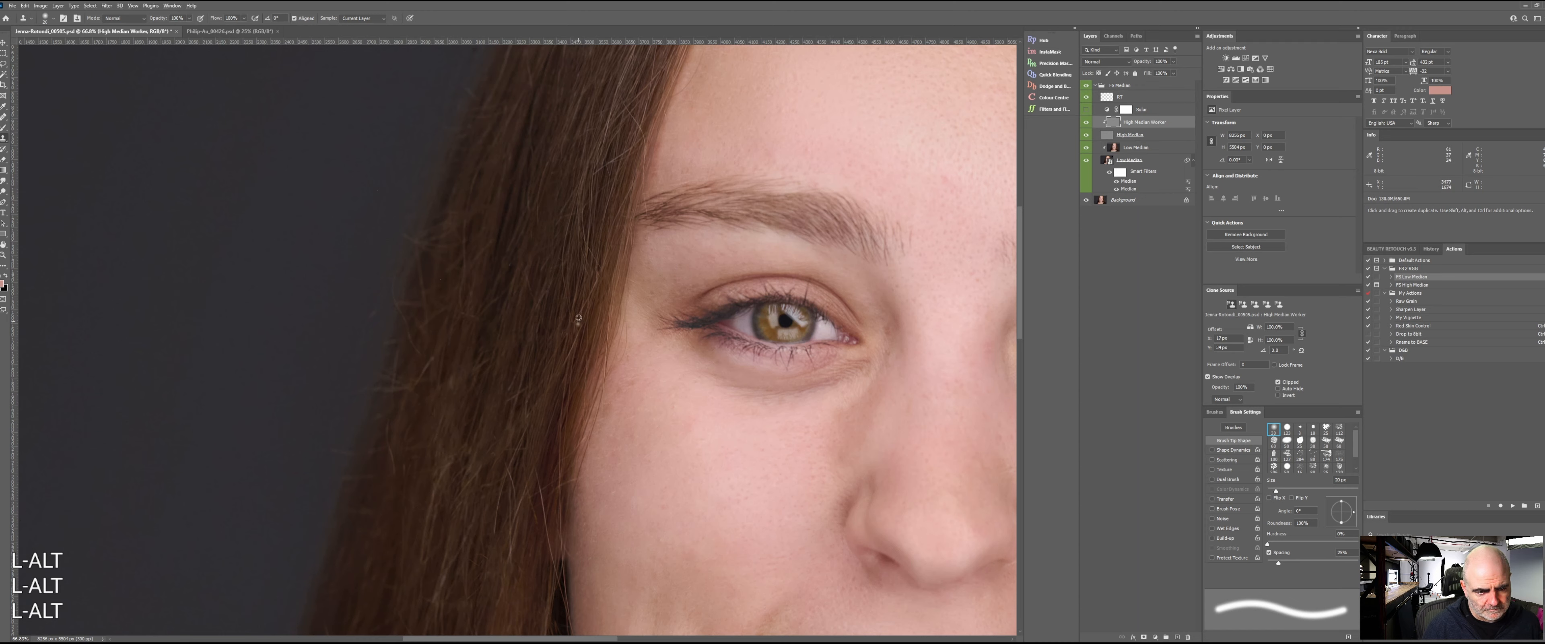
pyautogui.keyDown('alt'); pyautogui.click(539, 348); pyautogui.keyUp('alt')
pyautogui.moveTo(445, 422); pyautogui.dragTo(487, 289)
pyautogui.keyDown('alt'); pyautogui.click(508, 349); pyautogui.keyUp('alt')
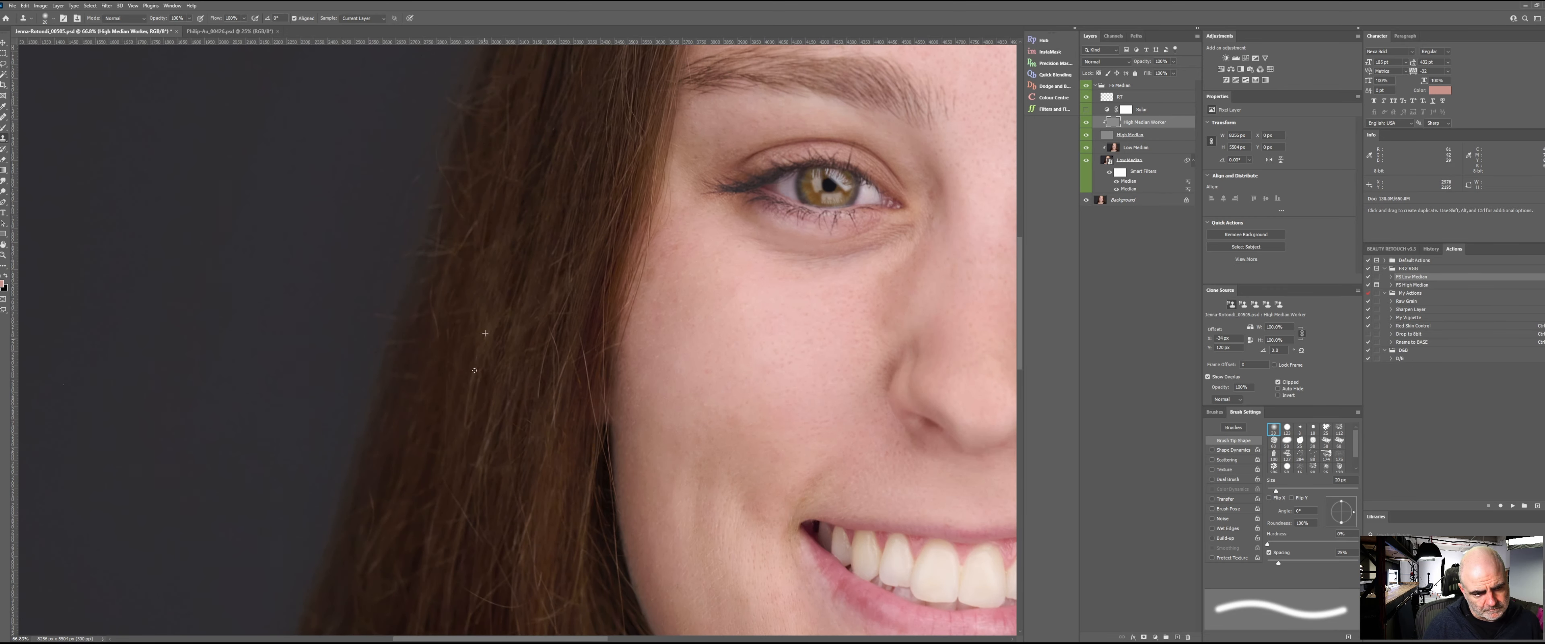
# - Blend the hair tones beside the face with the Mixer Brush on the Low Median layer
pyautogui.press('z')
pyautogui.moveTo(528, 385); pyautogui.dragTo(474, 381)
pyautogui.press('w')
pyautogui.moveTo(543, 339); pyautogui.dragTo(507, 337)
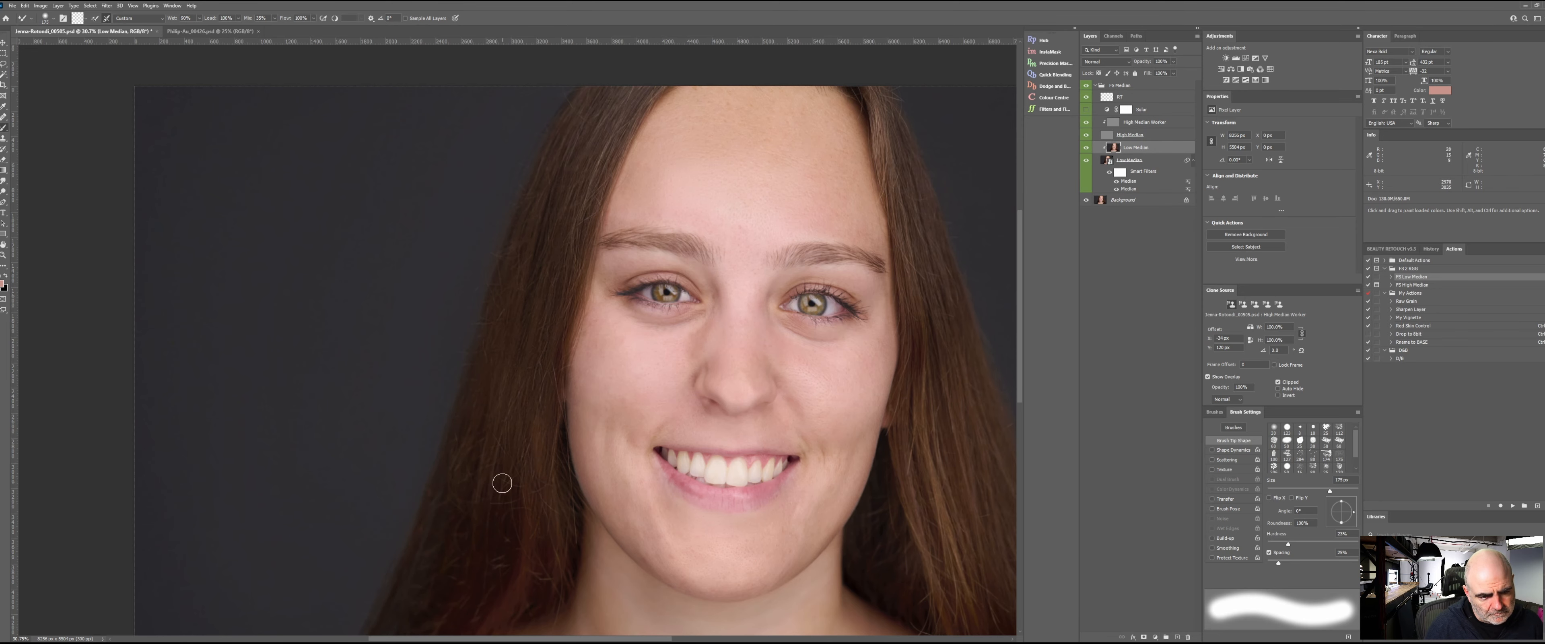
pyautogui.press('space')
pyautogui.moveTo(660, 399); pyautogui.dragTo(527, 386)
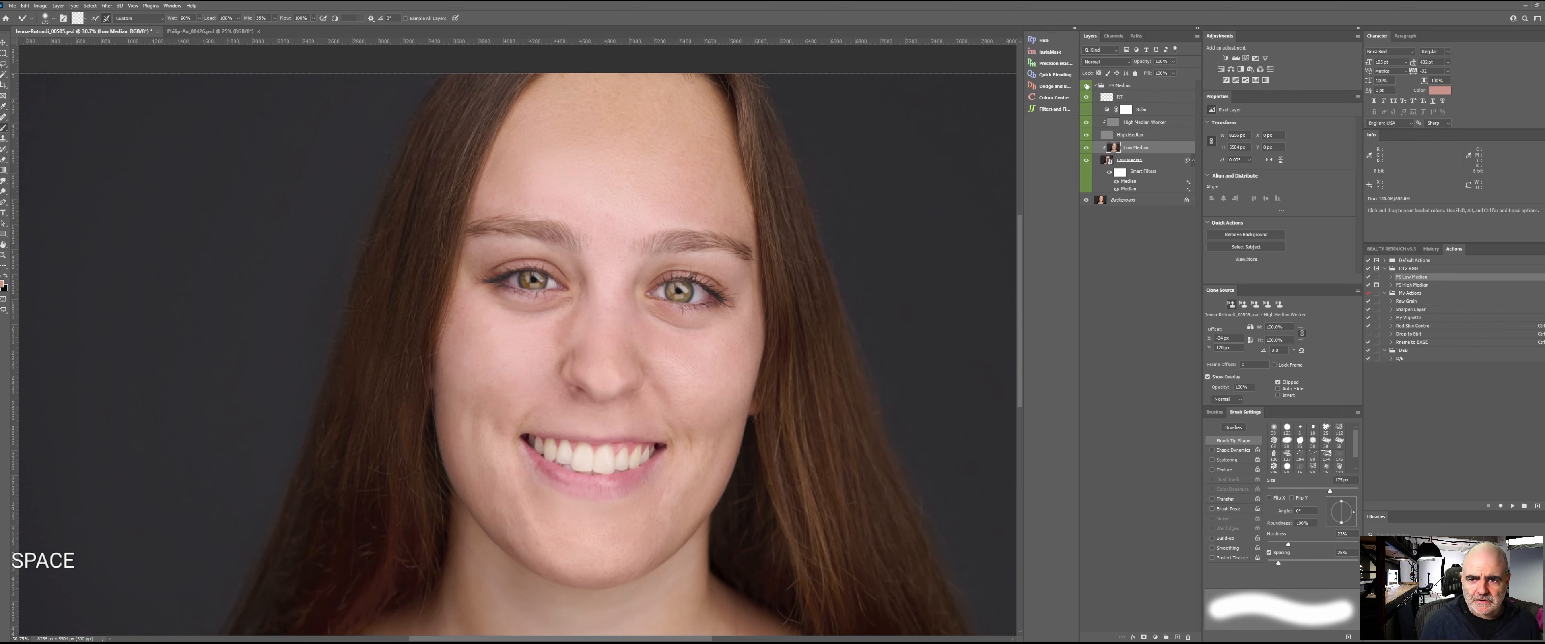
# - Compare the portrait with and without the FS Median group, examining the face, hair and backdrop
pyautogui.click(1087, 85)
pyautogui.click(1086, 87)
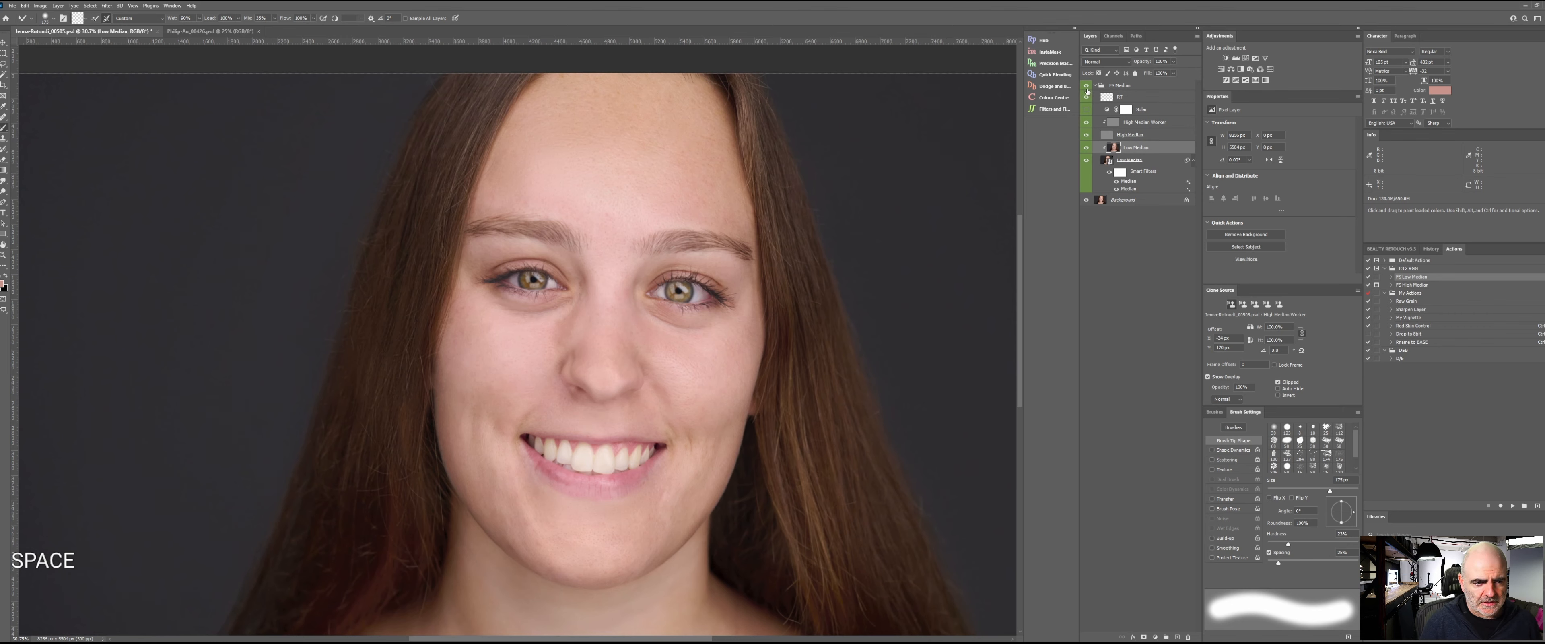
pyautogui.click(1087, 85)
pyautogui.click(1086, 85)
pyautogui.press('space')
pyautogui.moveTo(383, 347)
pyautogui.mouseDown()
pyautogui.moveTo(511, 348)
pyautogui.moveTo(484, 366)
pyautogui.mouseUp()
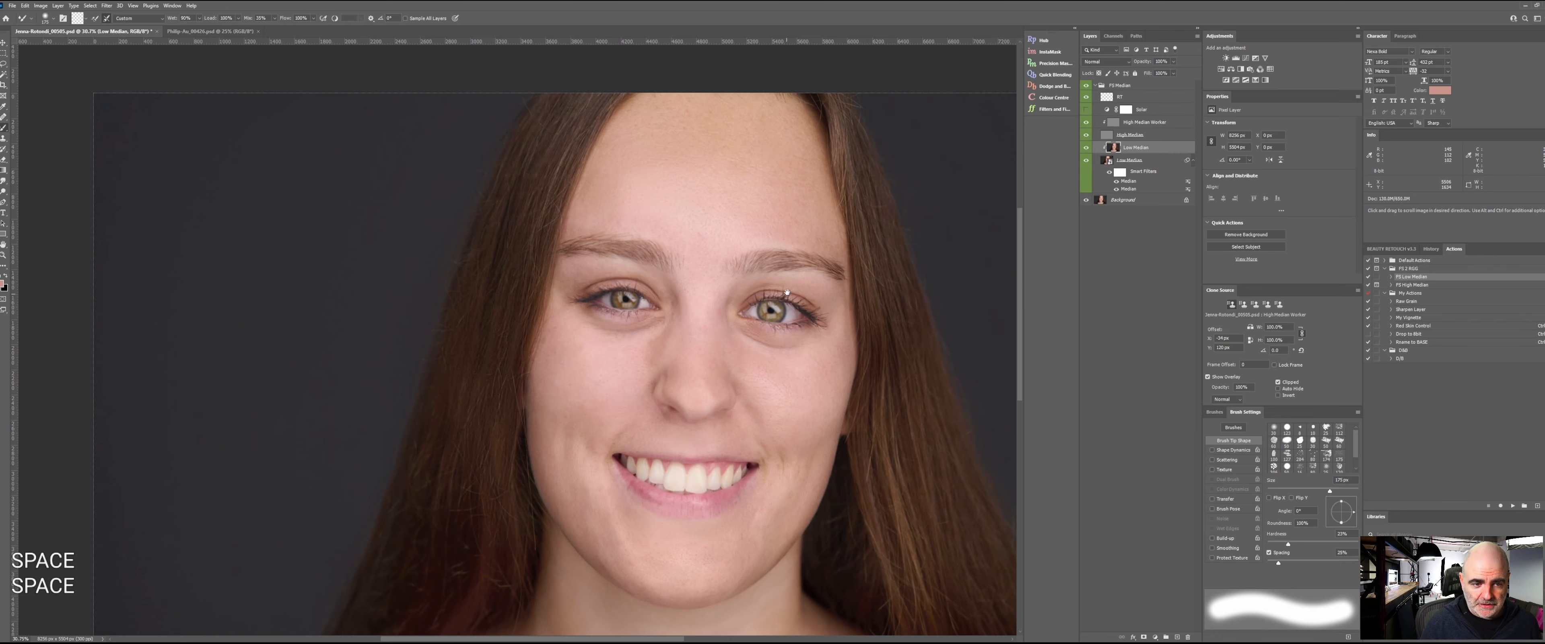
pyautogui.moveTo(787, 292); pyautogui.dragTo(821, 244)
pyautogui.press('z')
pyautogui.moveTo(738, 316); pyautogui.dragTo(605, 278)
pyautogui.press('space')
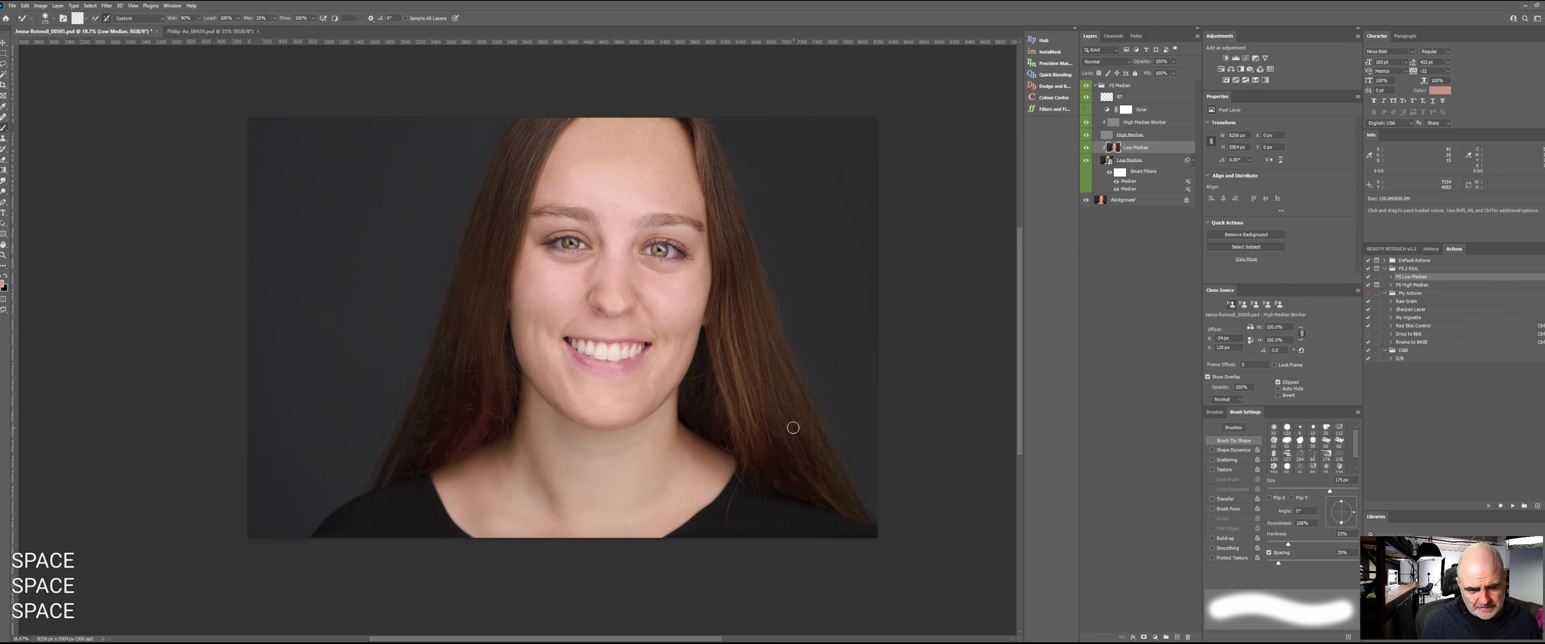
# - Set up the Clone Stamp on the High Median Worker layer with a larger brush for the hairs over the black top
pyautogui.click(1117, 122)
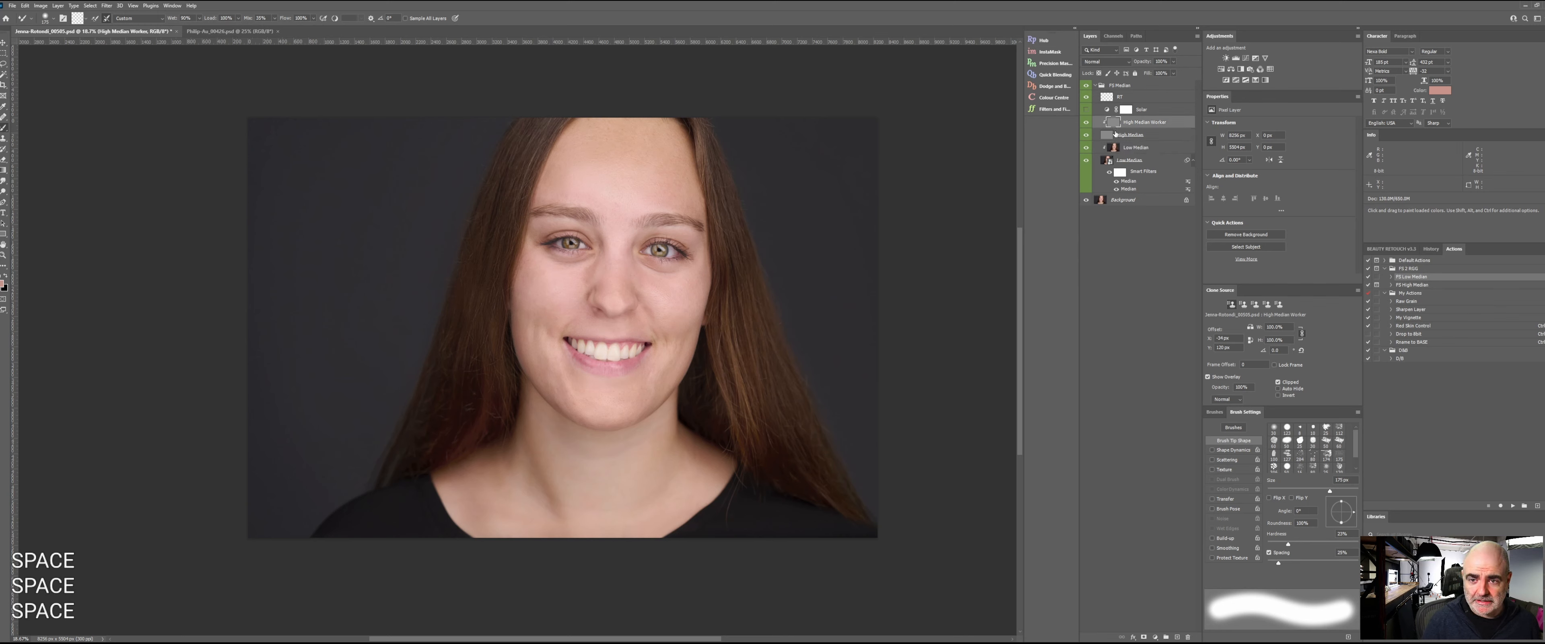
pyautogui.press('z')
pyautogui.moveTo(730, 522); pyautogui.dragTo(800, 505)
pyautogui.press('space')
pyautogui.moveTo(763, 461); pyautogui.dragTo(691, 390)
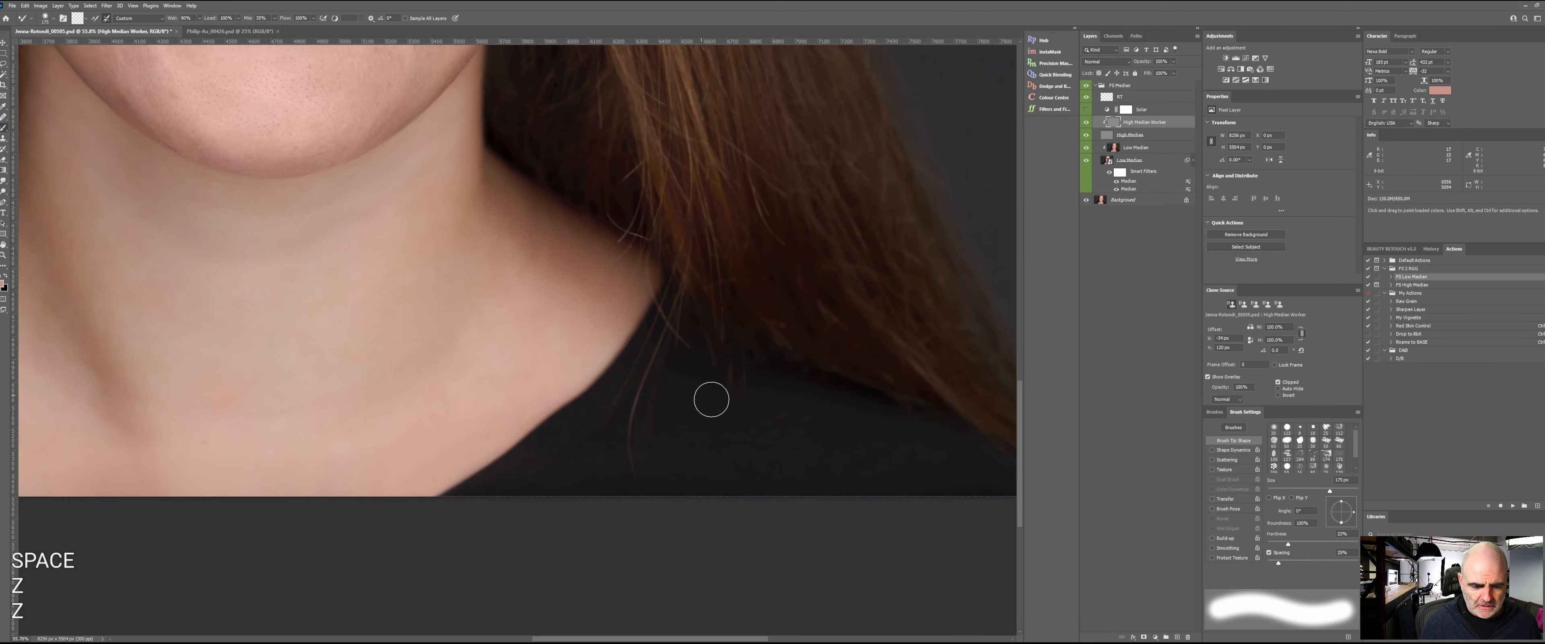
pyautogui.press('s')
pyautogui.rightClick(647, 457)
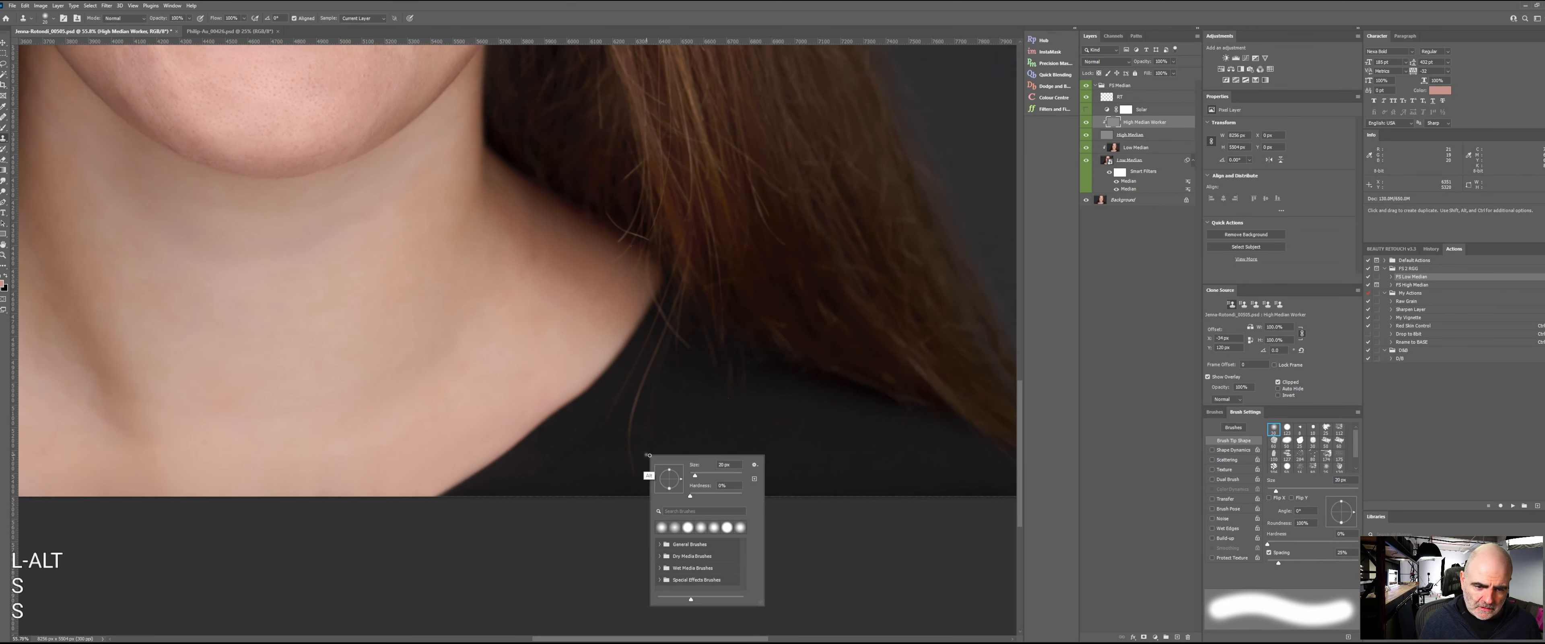
pyautogui.moveTo(653, 440); pyautogui.dragTo(662, 439)
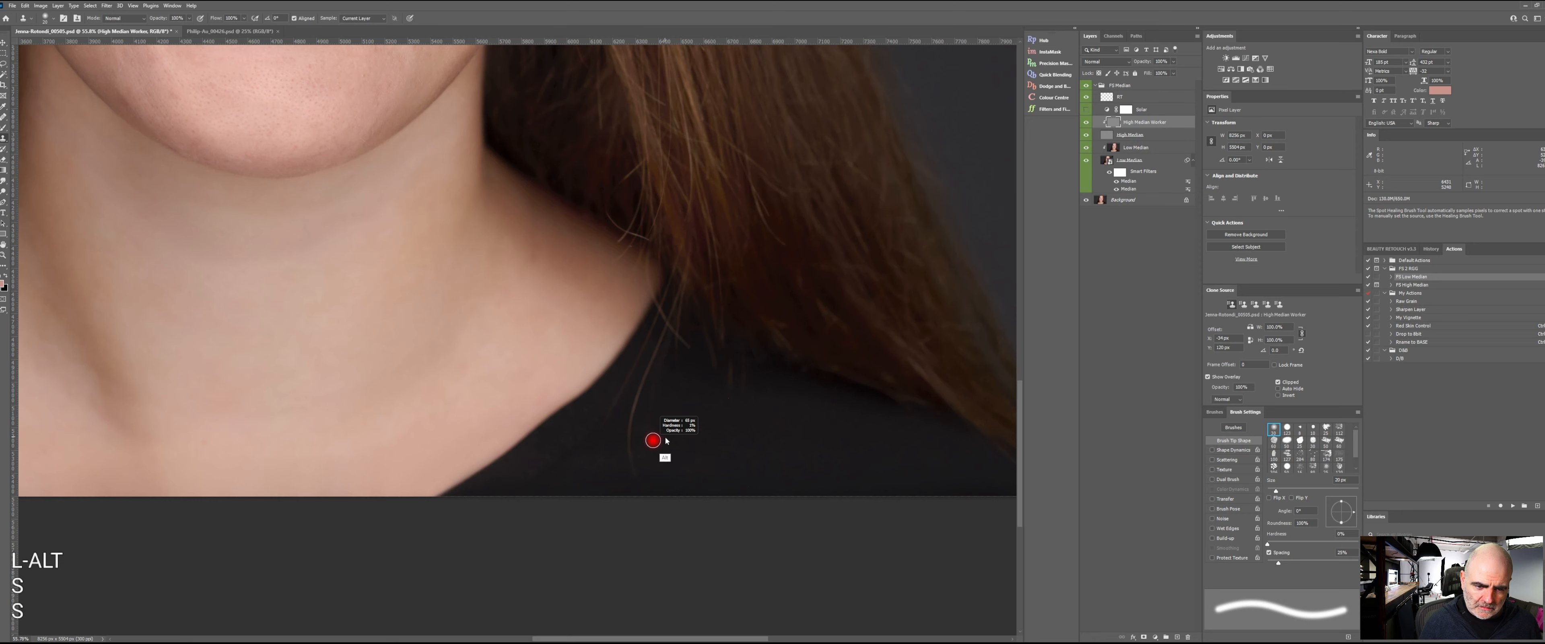
pyautogui.moveTo(656, 478); pyautogui.dragTo(655, 477)
# - Clone away the long thin hair hanging over the black top beside the neckline, enlarging the brush
pyautogui.keyDown('alt'); pyautogui.click(669, 457); pyautogui.keyUp('alt')
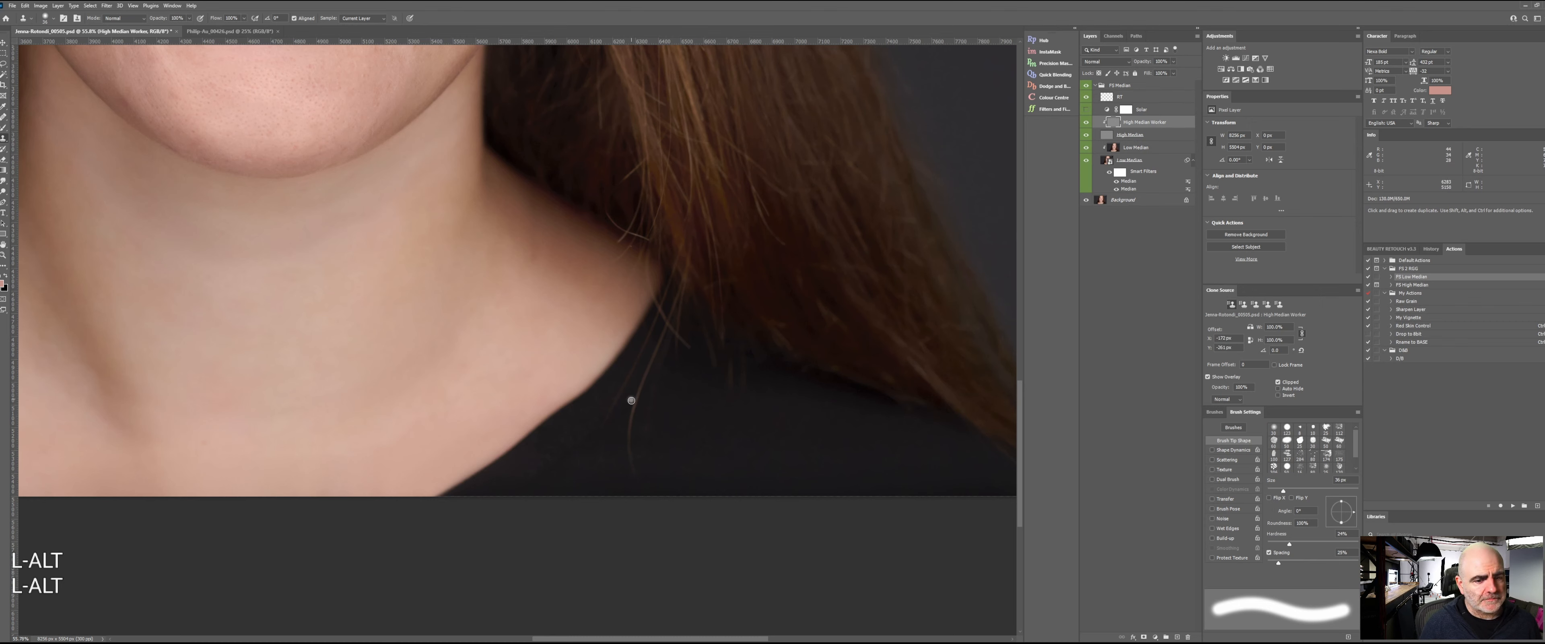
pyautogui.keyDown('alt'); pyautogui.click(659, 462); pyautogui.keyUp('alt')
pyautogui.click(637, 467)
pyautogui.rightClick(637, 466)
pyautogui.moveTo(639, 458)
pyautogui.mouseDown()
pyautogui.moveTo(653, 467)
pyautogui.moveTo(630, 434)
pyautogui.moveTo(639, 393)
pyautogui.moveTo(608, 416)
pyautogui.mouseUp()
# - Clone over the remaining loose hair ends where the hair meets the neckline and the black top
pyautogui.keyDown('alt'); pyautogui.click(665, 472); pyautogui.keyUp('alt')
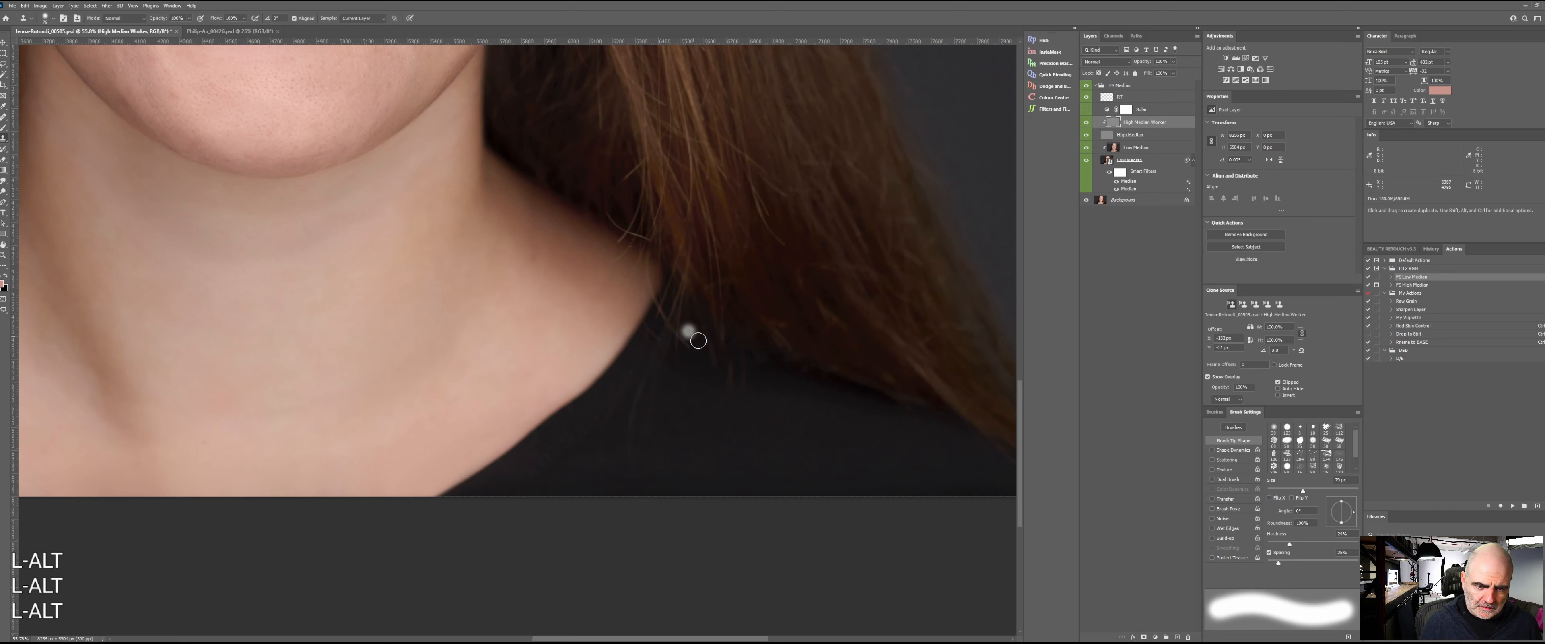
pyautogui.moveTo(669, 338); pyautogui.dragTo(671, 345)
pyautogui.keyDown('alt'); pyautogui.click(684, 415); pyautogui.keyUp('alt')
pyautogui.click(648, 346)
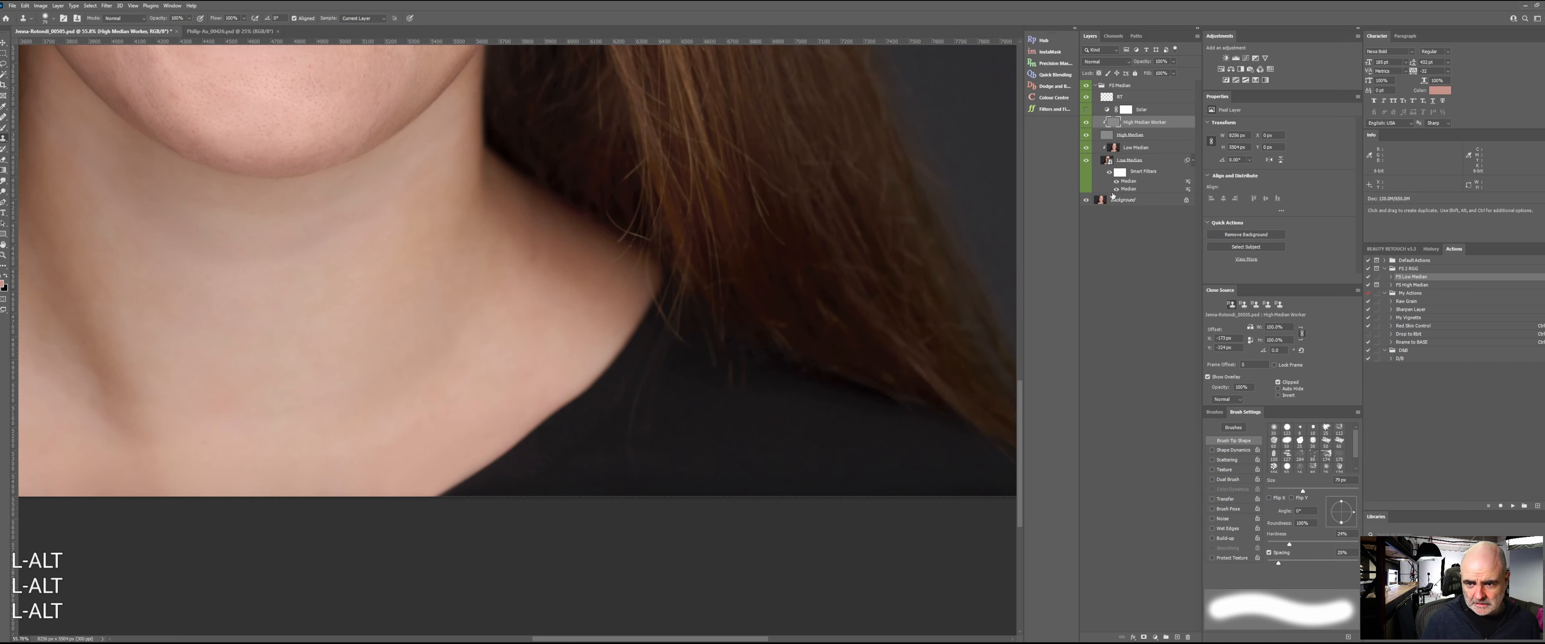
# - Switch back to the Mixer Brush and make the Low Median layer active
pyautogui.press('w')
pyautogui.click(1115, 149)
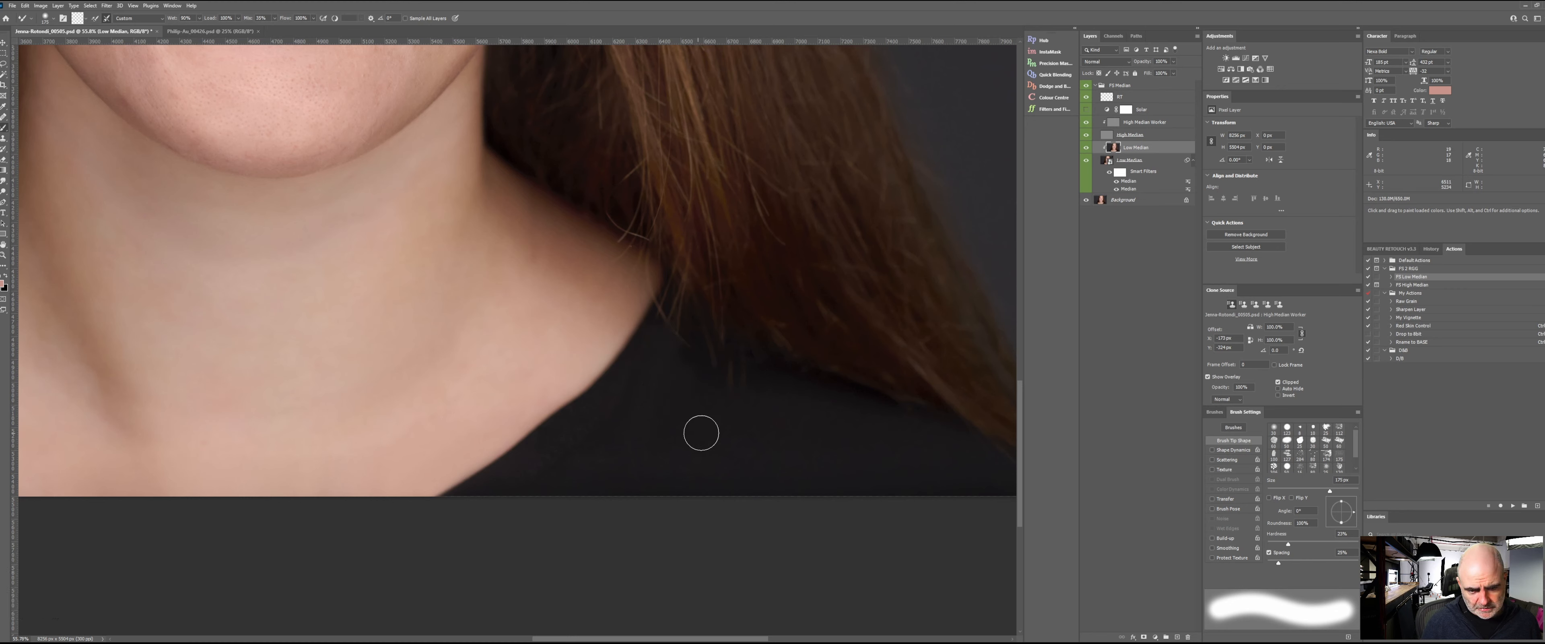
pyautogui.press('z')
pyautogui.moveTo(387, 323)
pyautogui.mouseDown()
pyautogui.moveTo(318, 282)
pyautogui.moveTo(609, 436)
pyautogui.moveTo(577, 441)
pyautogui.mouseUp()
pyautogui.press('space')
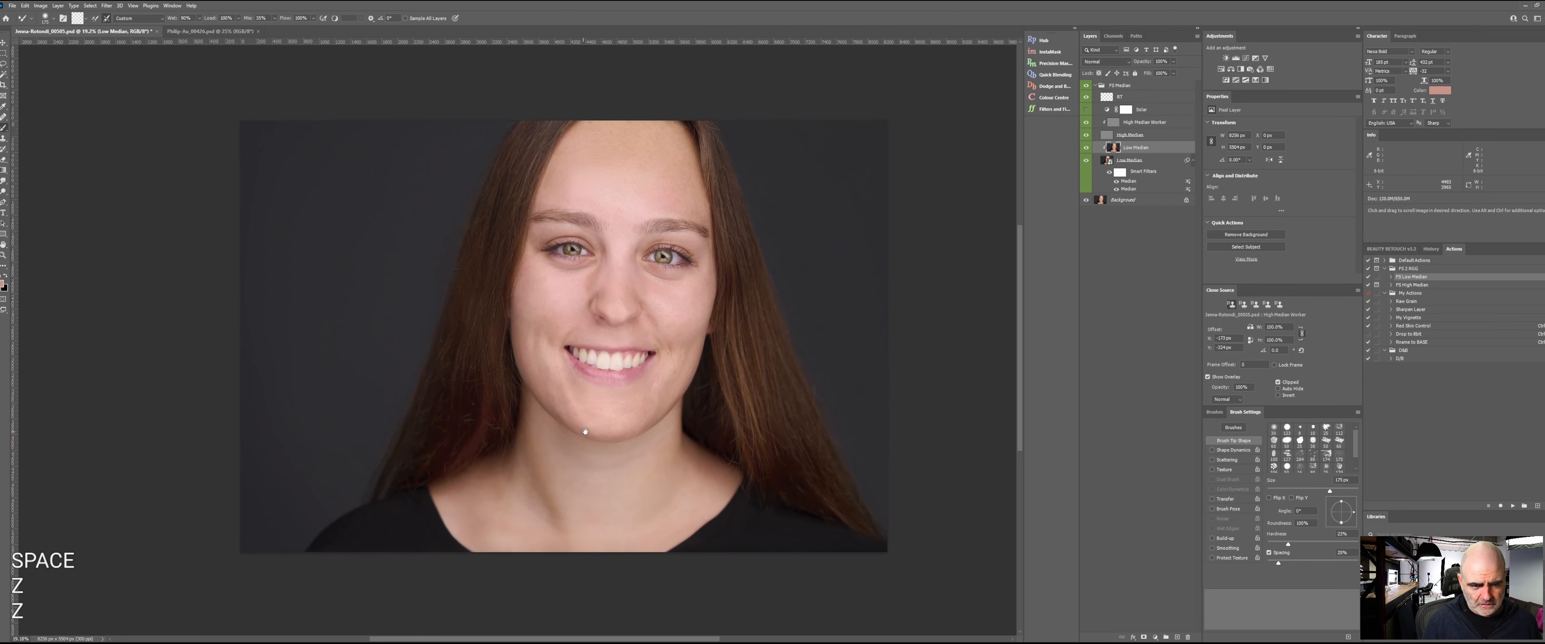
# - Compare the whole portrait before and after by repeatedly hiding and showing the FS Median group
pyautogui.click(1084, 87)
pyautogui.click(1085, 87)
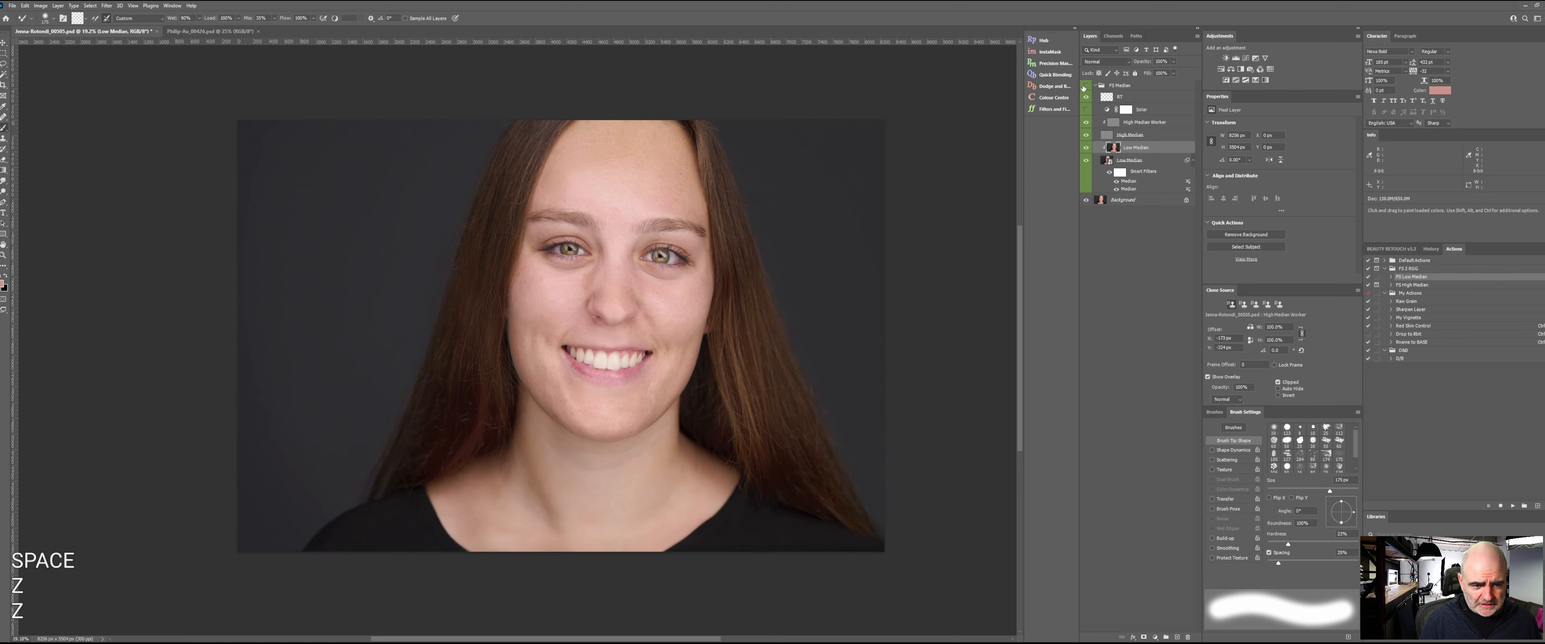
pyautogui.click(1085, 86)
pyautogui.click(1084, 86)
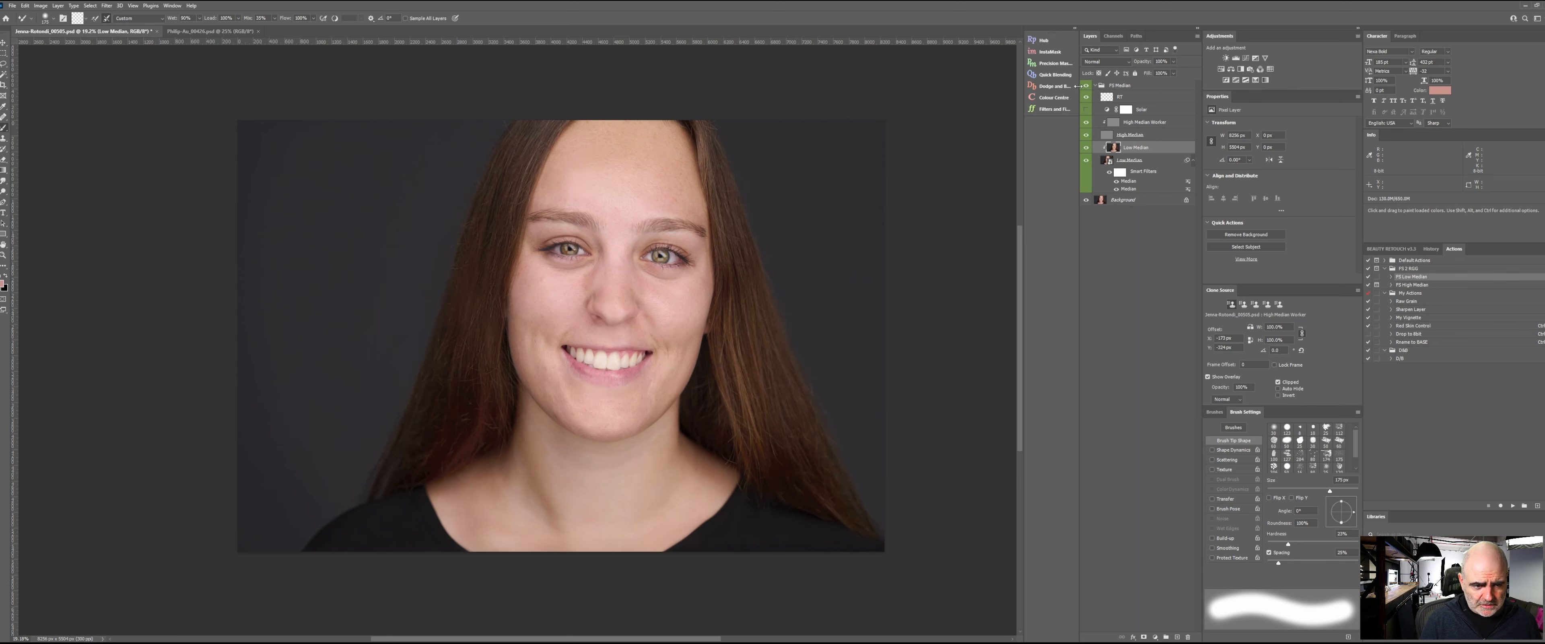
pyautogui.click(1085, 86)
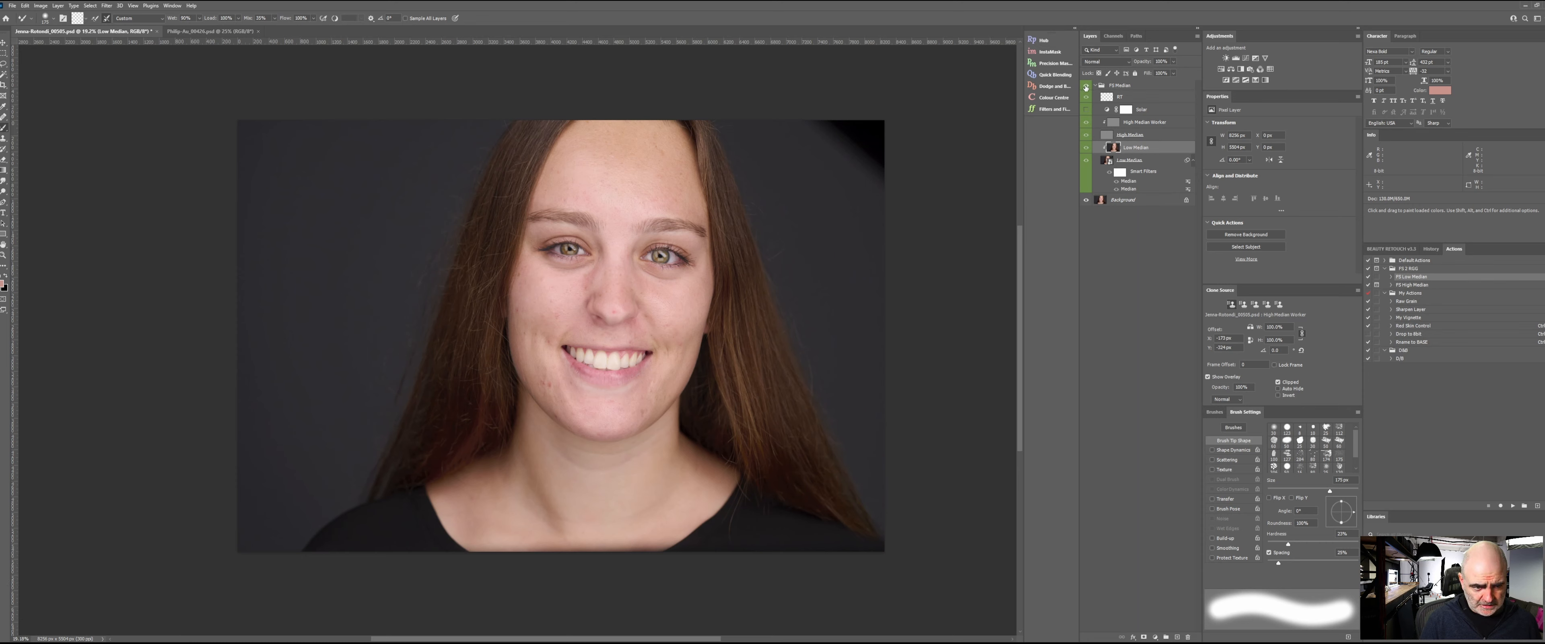
pyautogui.click(1086, 87)
pyautogui.click(1085, 87)
pyautogui.click(1086, 87)
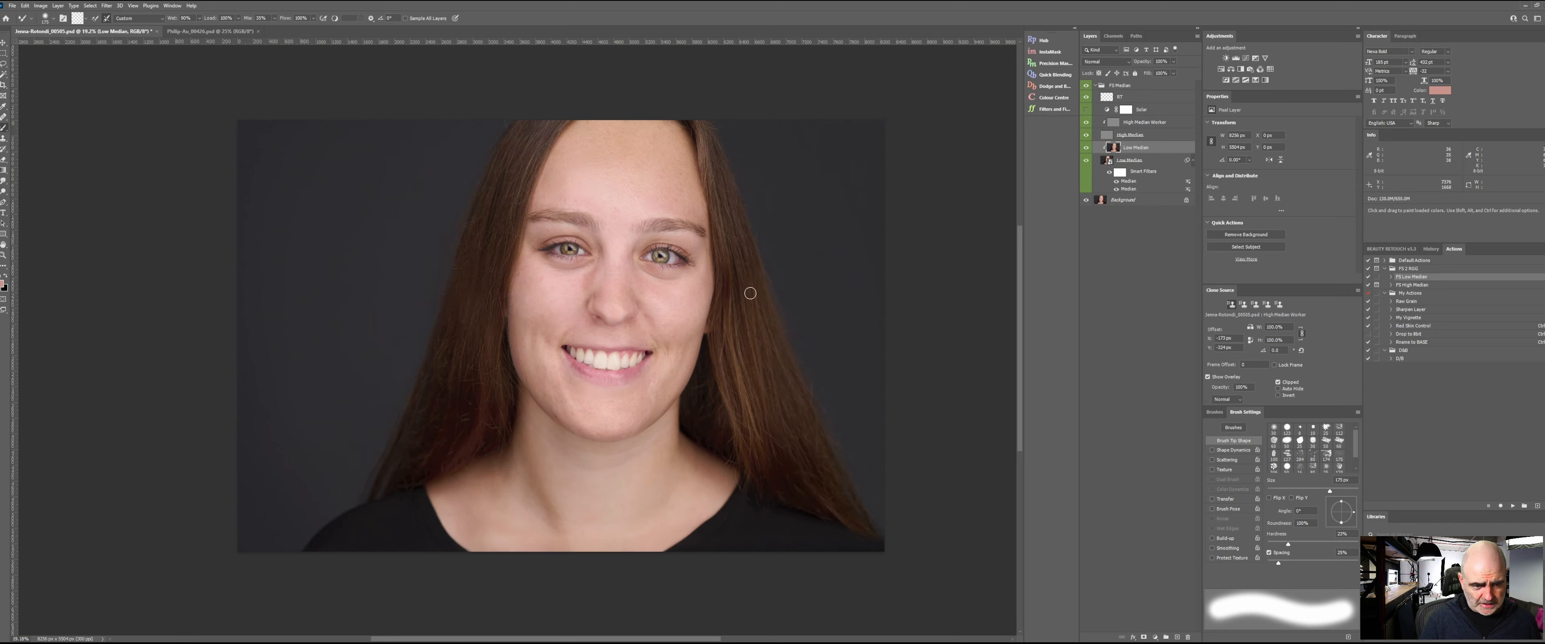
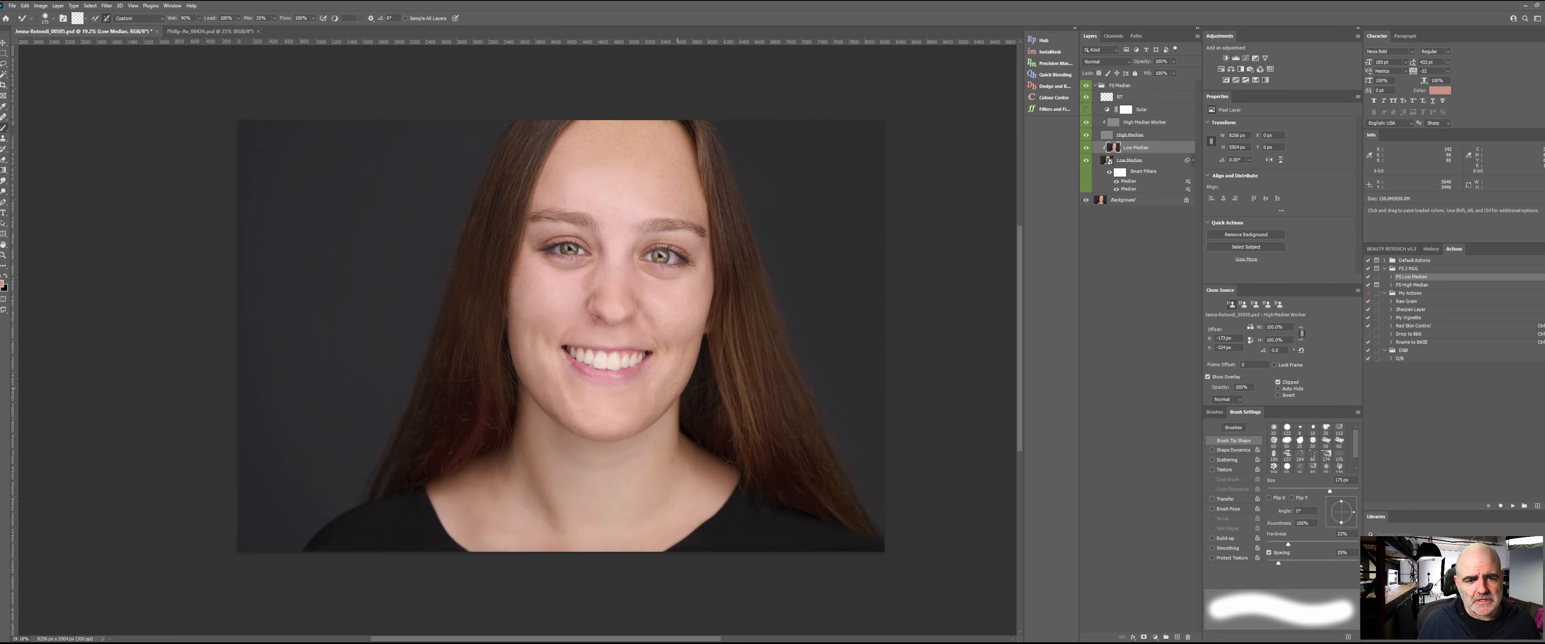
# - Select the topmost layer inside the FS Median group
pyautogui.press('space')
pyautogui.moveTo(606, 305)
pyautogui.mouseDown()
pyautogui.moveTo(567, 337)
pyautogui.moveTo(655, 328)
pyautogui.mouseUp()
pyautogui.press('space')
pyautogui.click(1156, 101)
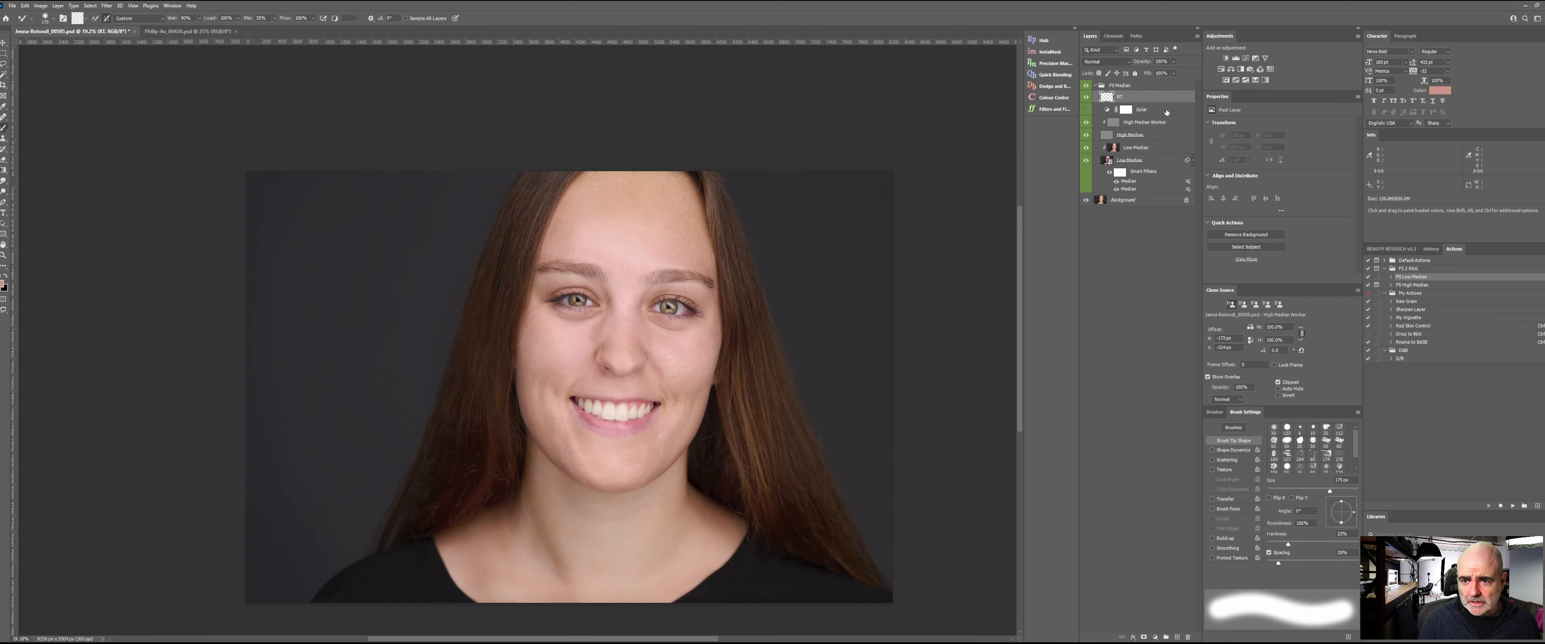
# - Delete the two uppermost helper layers from the FS Median group, collapse the group and select it
pyautogui.keyDown('ctrl'); pyautogui.click(1169, 112); pyautogui.keyUp('ctrl')
pyautogui.moveTo(1170, 114); pyautogui.dragTo(1189, 636)
pyautogui.click(1097, 87)
pyautogui.click(1108, 90)
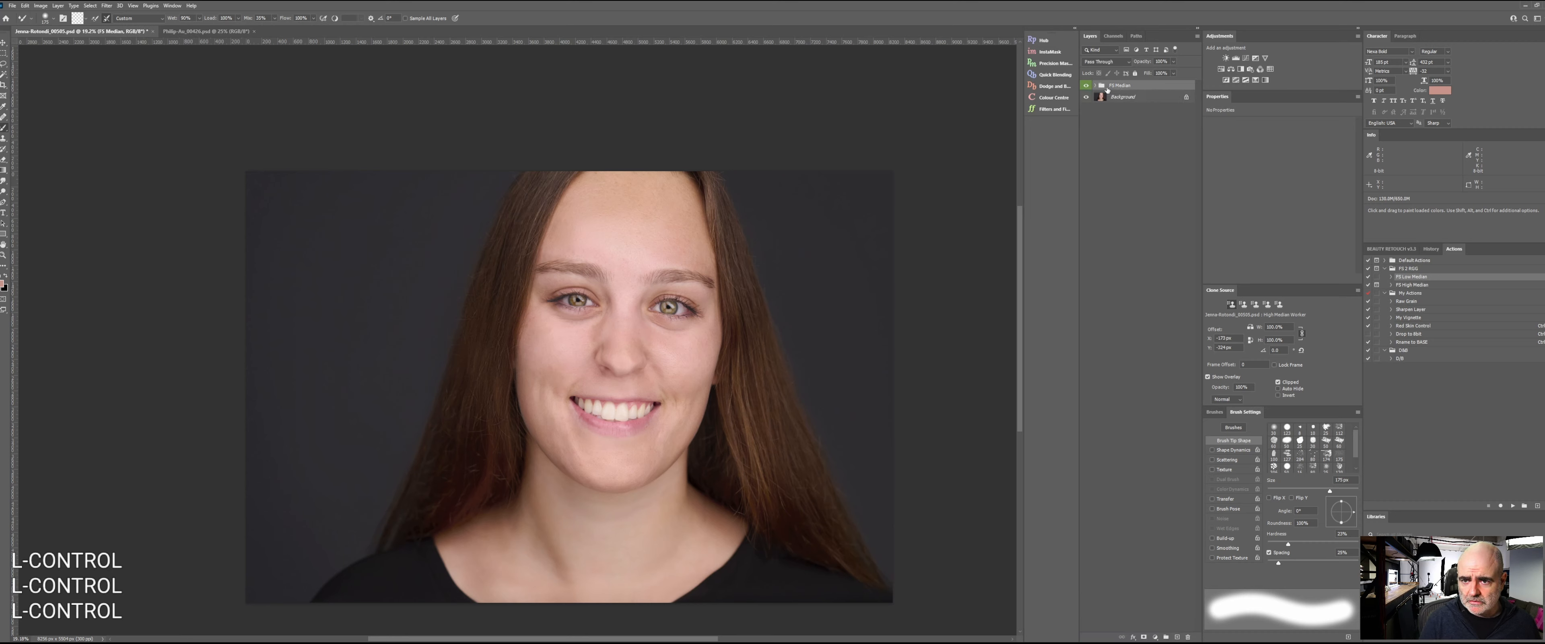
# - Create the dodge-and-burn group, hide its helper curves, and target the Dodge layer's mask with the regular Brush at 10% flow
pyautogui.press('F6')
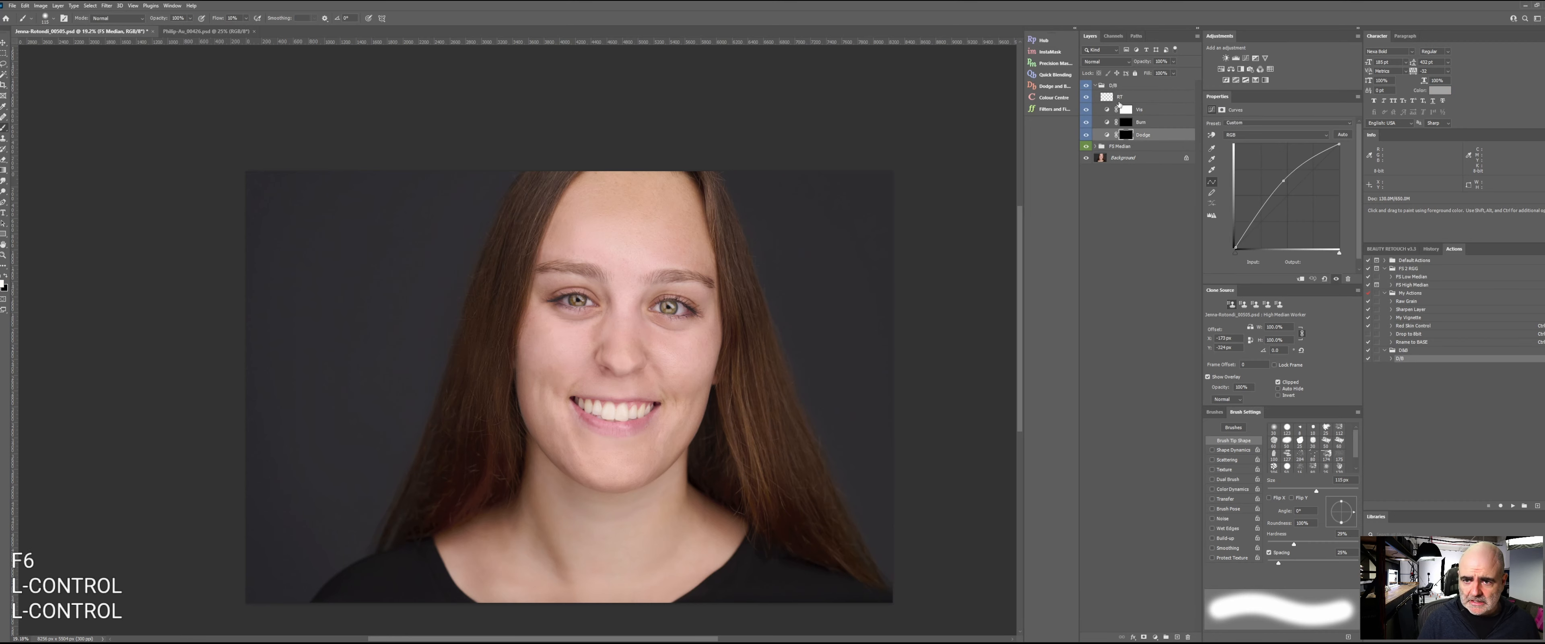
pyautogui.click(1086, 110)
pyautogui.click(1126, 135)
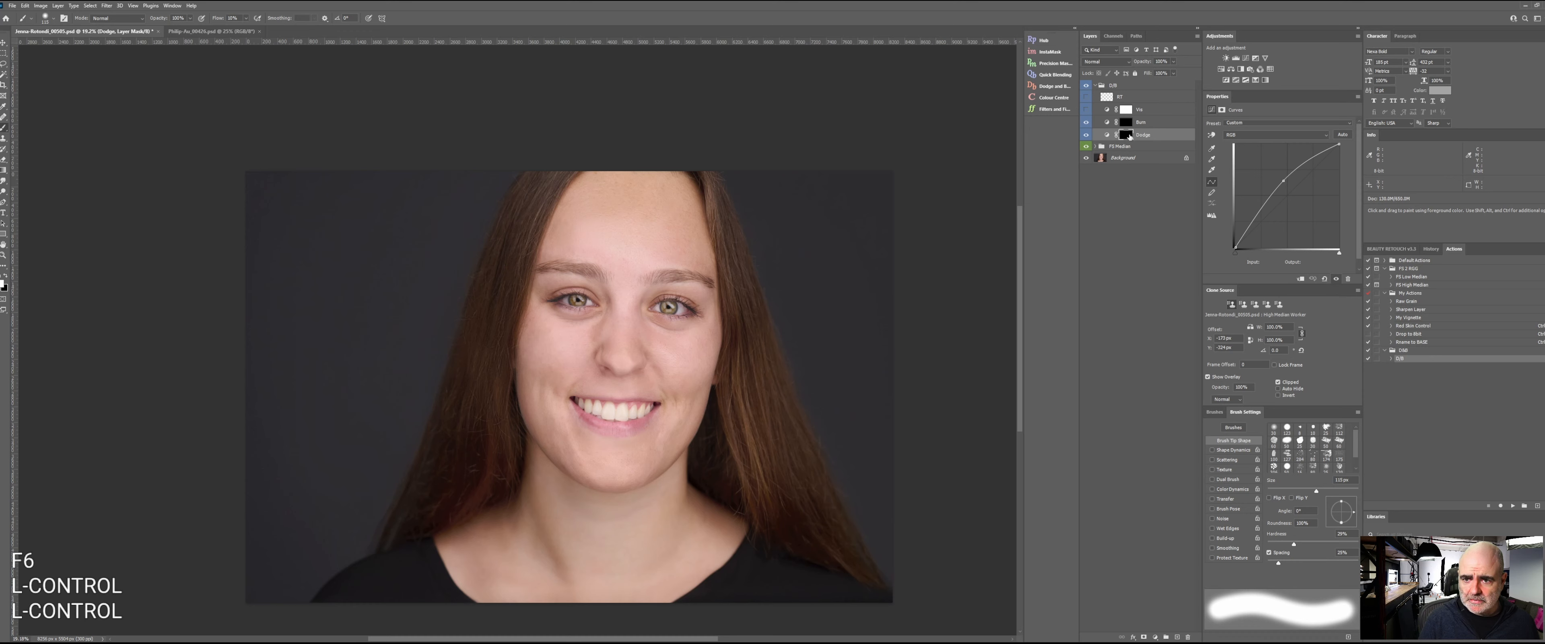
pyautogui.press('b')
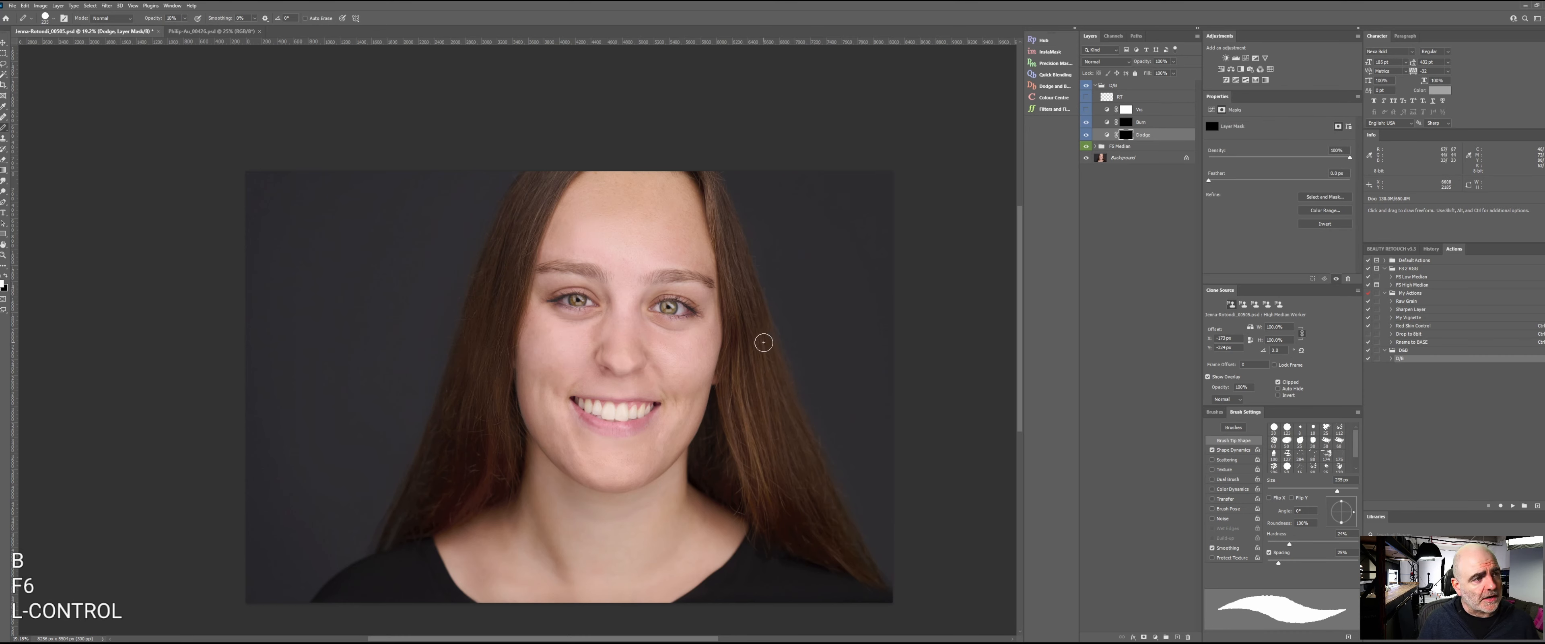
pyautogui.press('b')
pyautogui.press('b')
pyautogui.press('b')
pyautogui.hotkey('shift', '1')
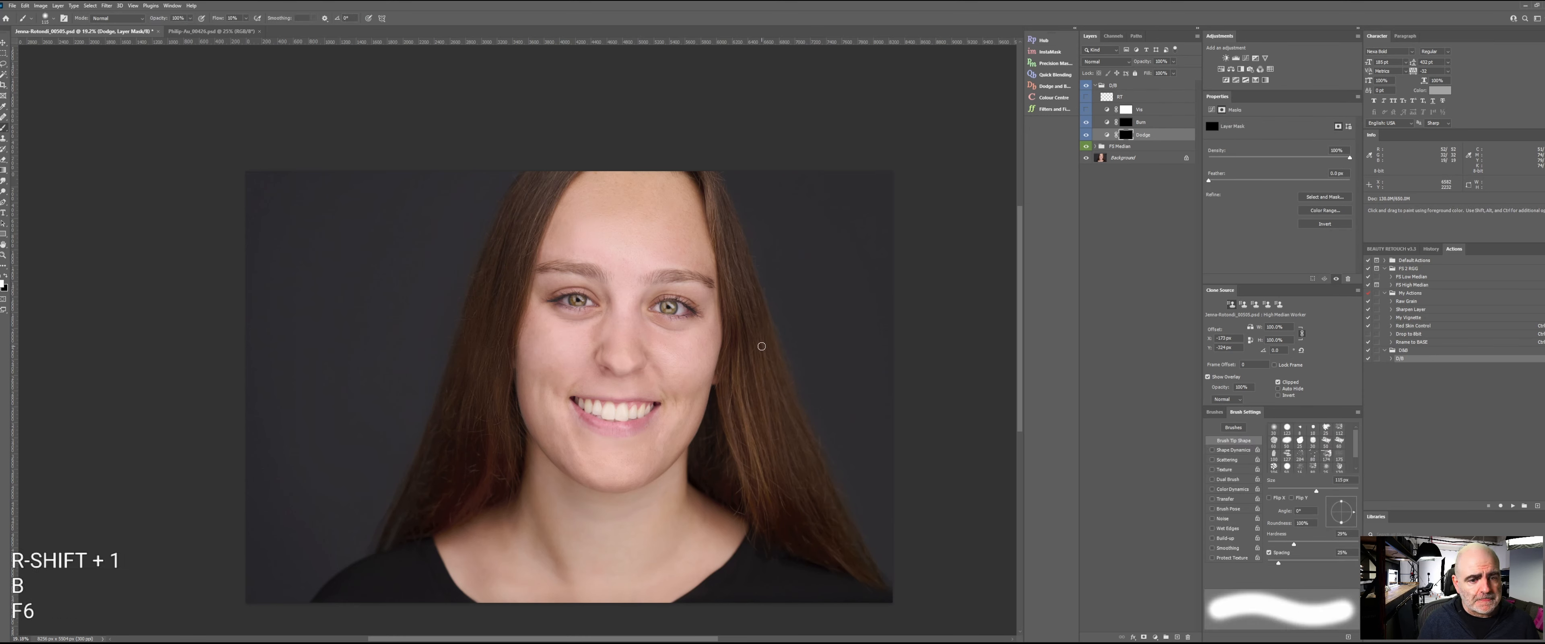
# - Brighten the irises of both eyes by painting white on the Dodge layer's mask
pyautogui.press('z')
pyautogui.press('z')
pyautogui.moveTo(741, 303); pyautogui.dragTo(668, 334)
pyautogui.moveTo(644, 375)
pyautogui.mouseDown()
pyautogui.moveTo(665, 375)
pyautogui.moveTo(643, 374)
pyautogui.moveTo(615, 334)
pyautogui.moveTo(620, 352)
pyautogui.moveTo(682, 338)
pyautogui.mouseUp()
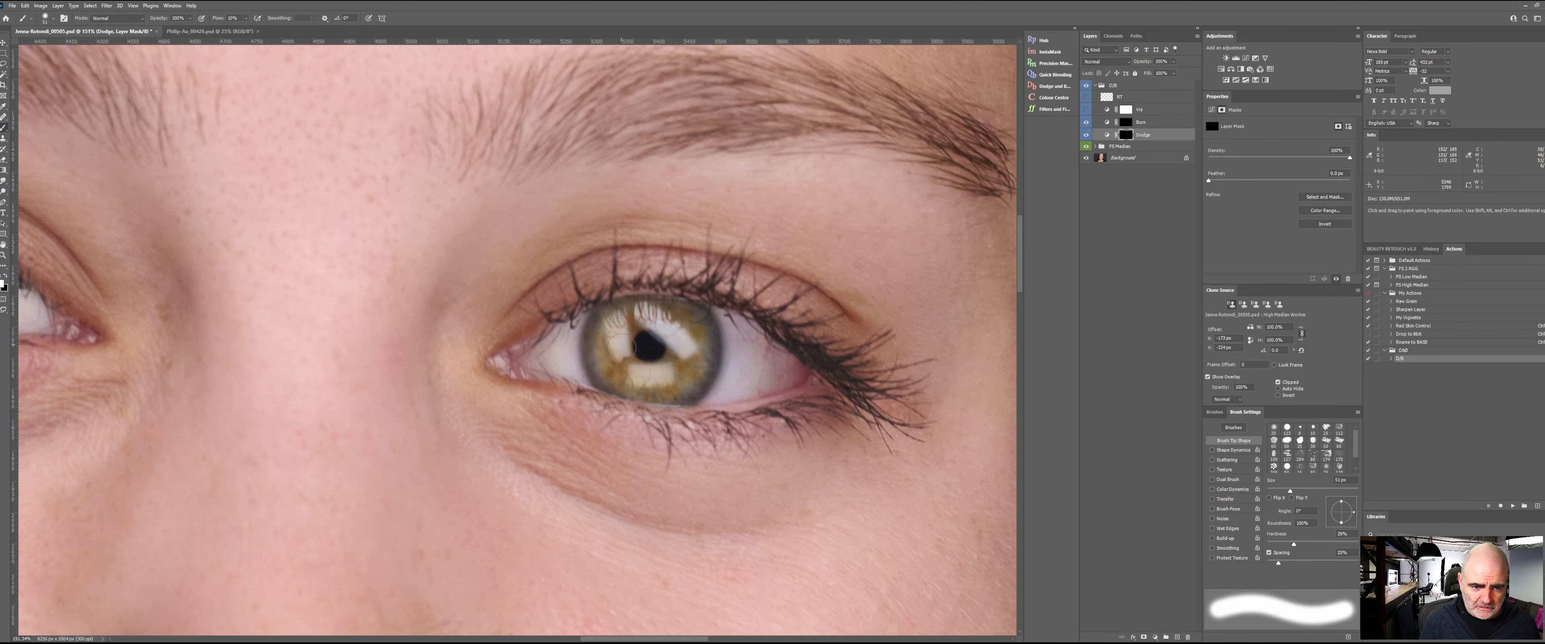
pyautogui.press('space')
pyautogui.moveTo(510, 360); pyautogui.dragTo(900, 375)
pyautogui.press('space')
pyautogui.moveTo(372, 327); pyautogui.dragTo(543, 351)
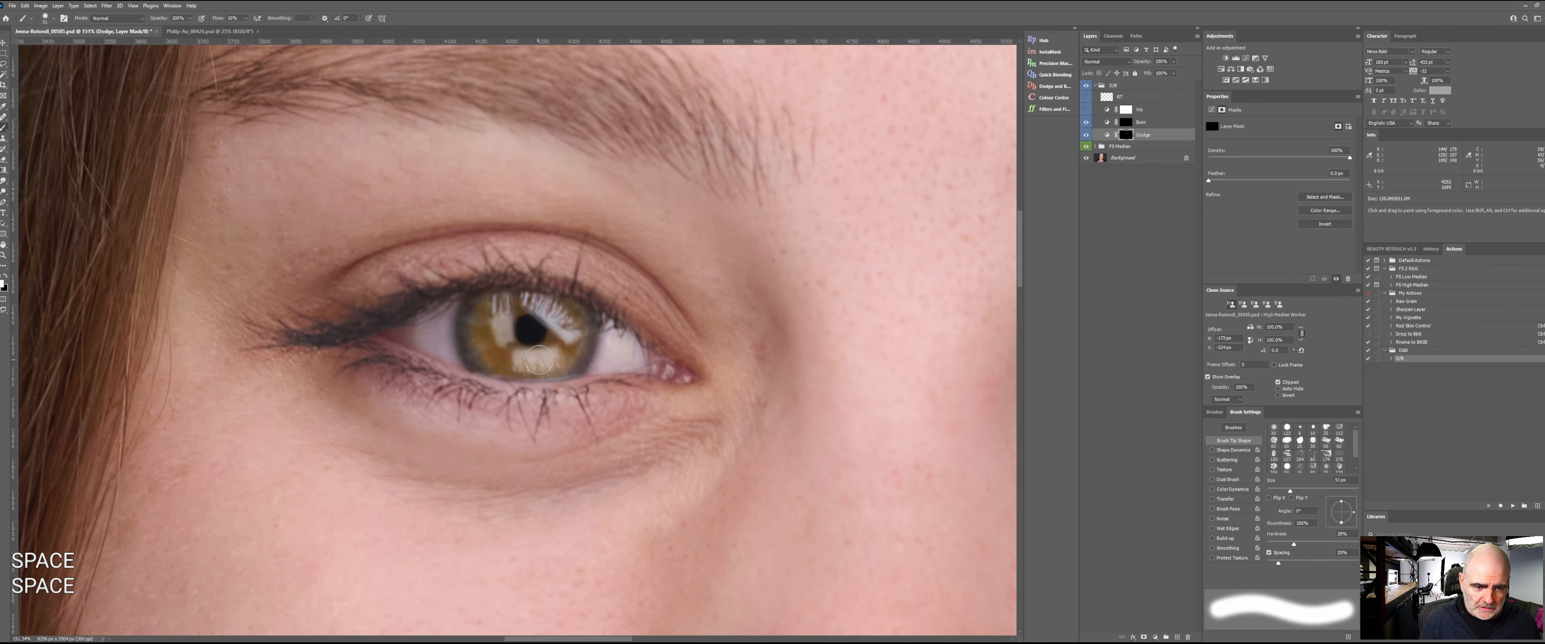
pyautogui.moveTo(502, 311)
pyautogui.mouseDown()
pyautogui.moveTo(542, 362)
pyautogui.moveTo(559, 360)
pyautogui.moveTo(557, 318)
pyautogui.moveTo(541, 304)
pyautogui.moveTo(581, 332)
pyautogui.mouseUp()
pyautogui.press('z')
pyautogui.moveTo(675, 372); pyautogui.dragTo(568, 368)
pyautogui.press('space')
pyautogui.moveTo(753, 470)
pyautogui.mouseDown()
pyautogui.moveTo(623, 418)
pyautogui.moveTo(643, 366)
pyautogui.mouseUp()
# - Darken the eyebrow and eye area on the Burn layer's mask and lower that layer's opacity to about 82%
pyautogui.press('z')
pyautogui.hotkey('alt', ']')
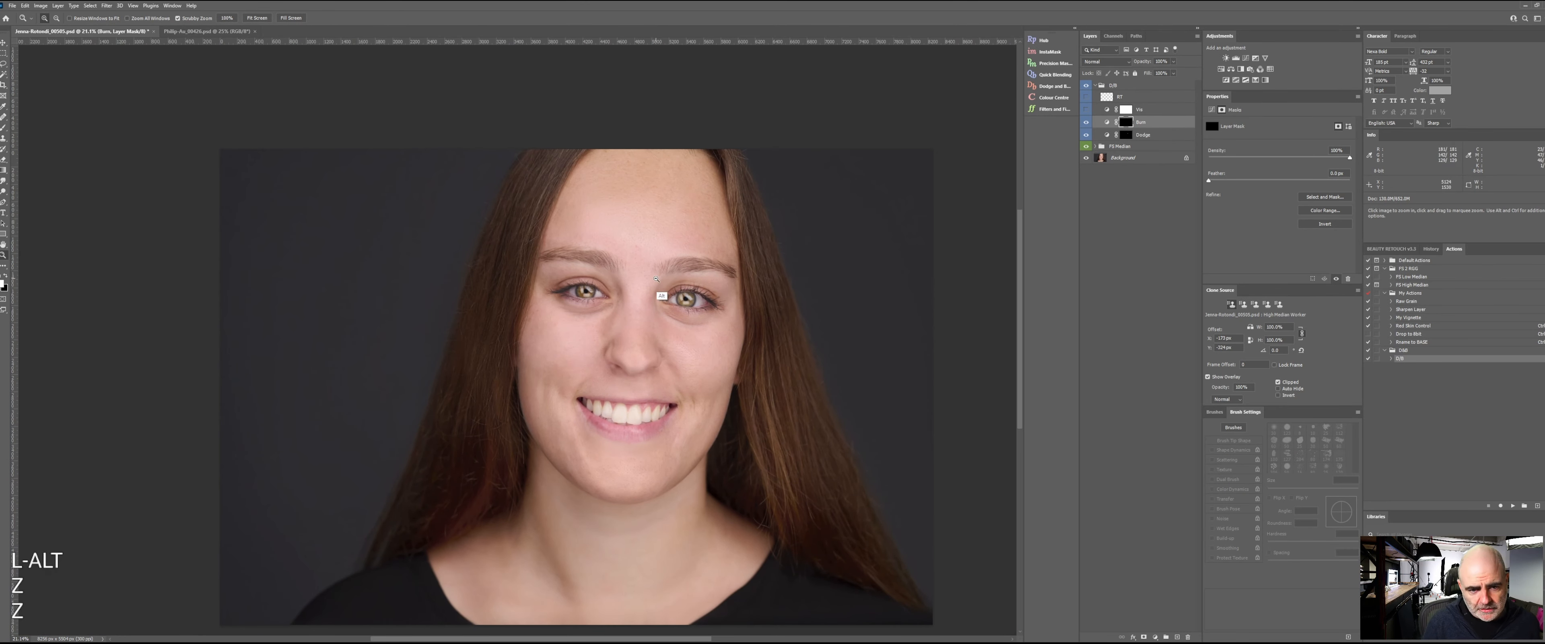
pyautogui.press('b')
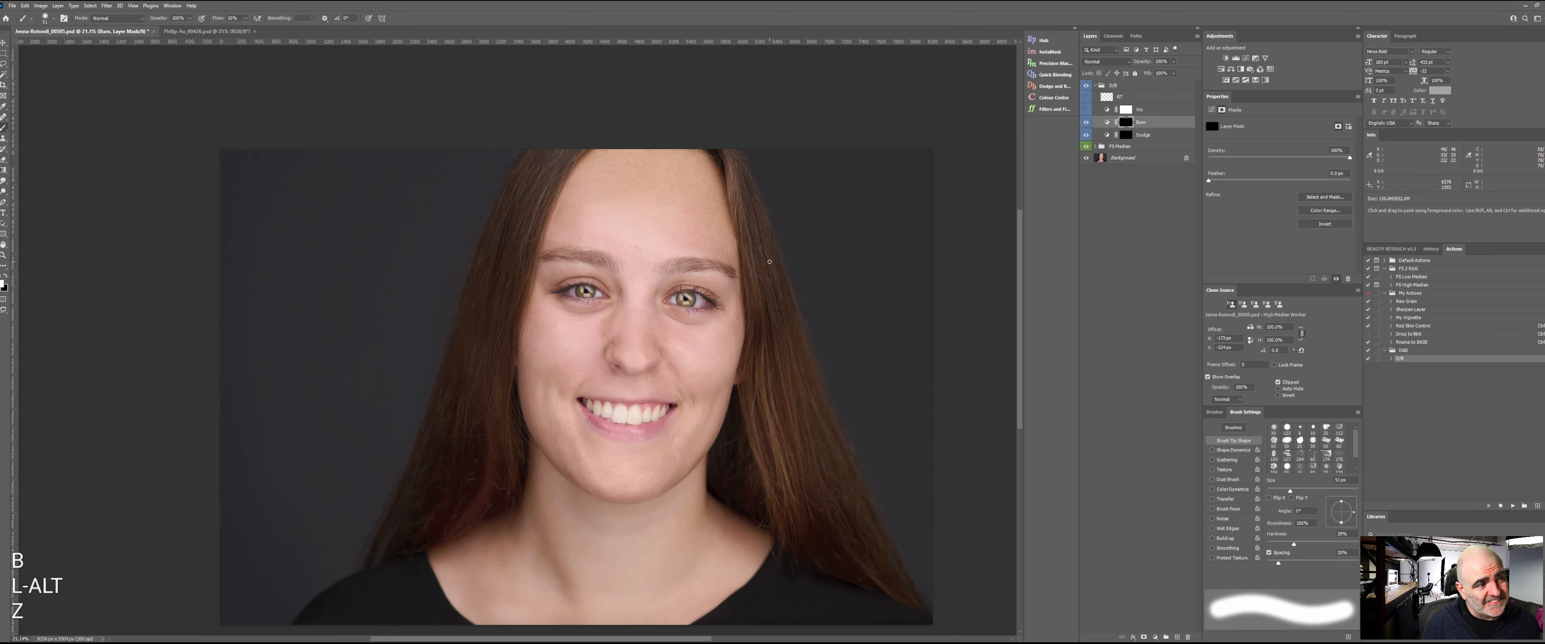
pyautogui.moveTo(685, 268); pyautogui.dragTo(691, 268)
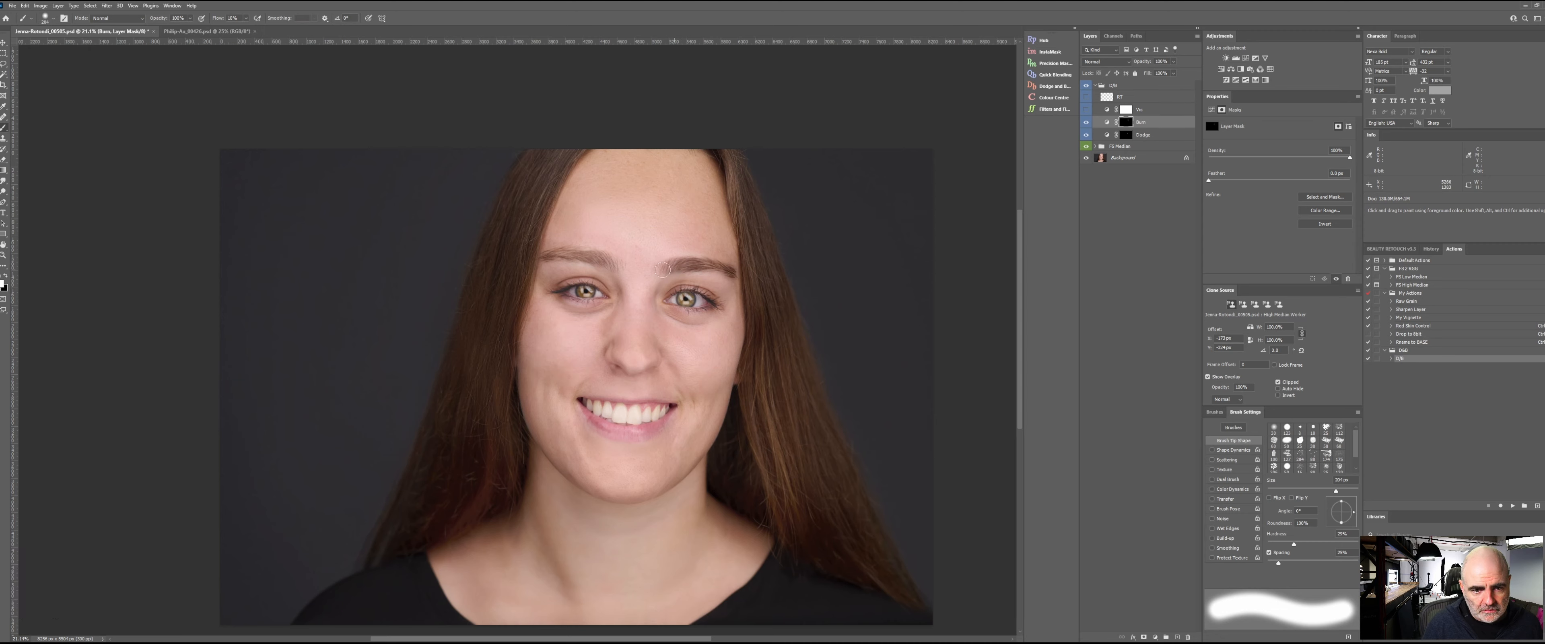
pyautogui.moveTo(610, 265)
pyautogui.mouseDown()
pyautogui.moveTo(533, 257)
pyautogui.moveTo(587, 277)
pyautogui.moveTo(552, 283)
pyautogui.moveTo(721, 295)
pyautogui.mouseUp()
pyautogui.click(1174, 73)
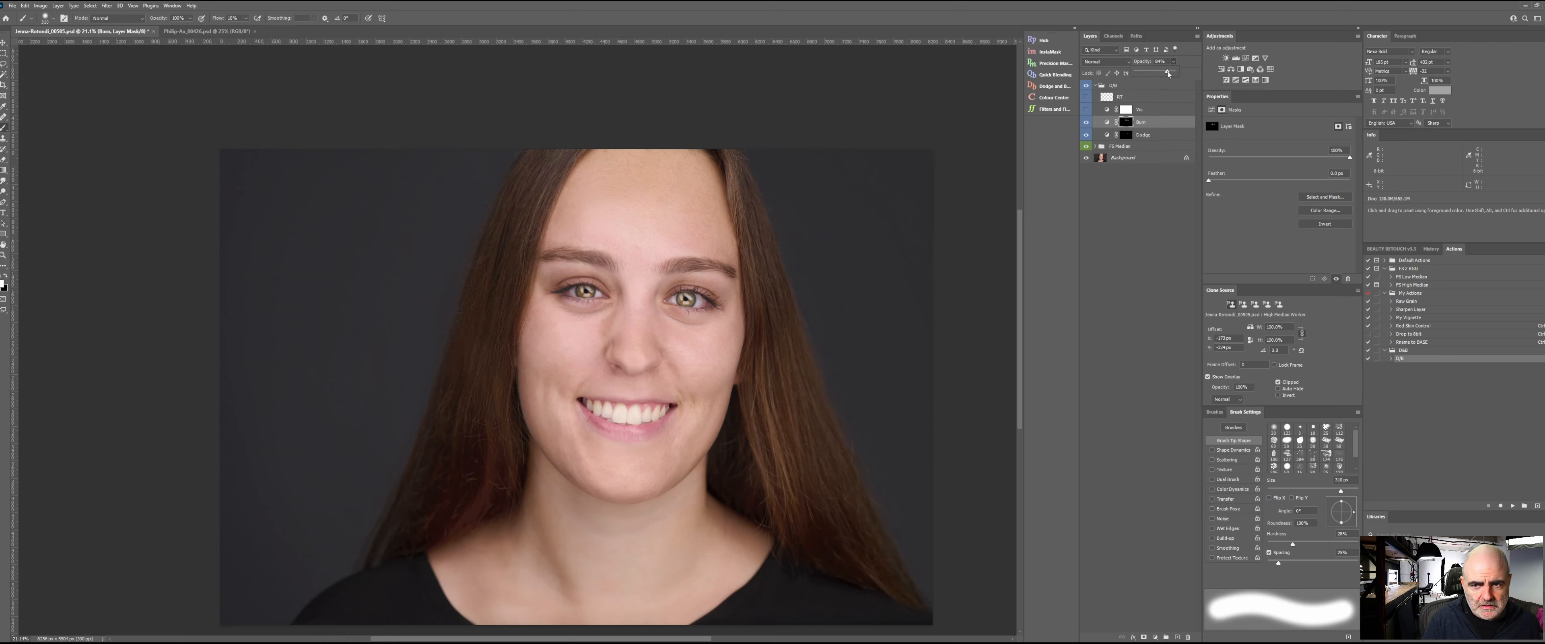
pyautogui.click(1135, 225)
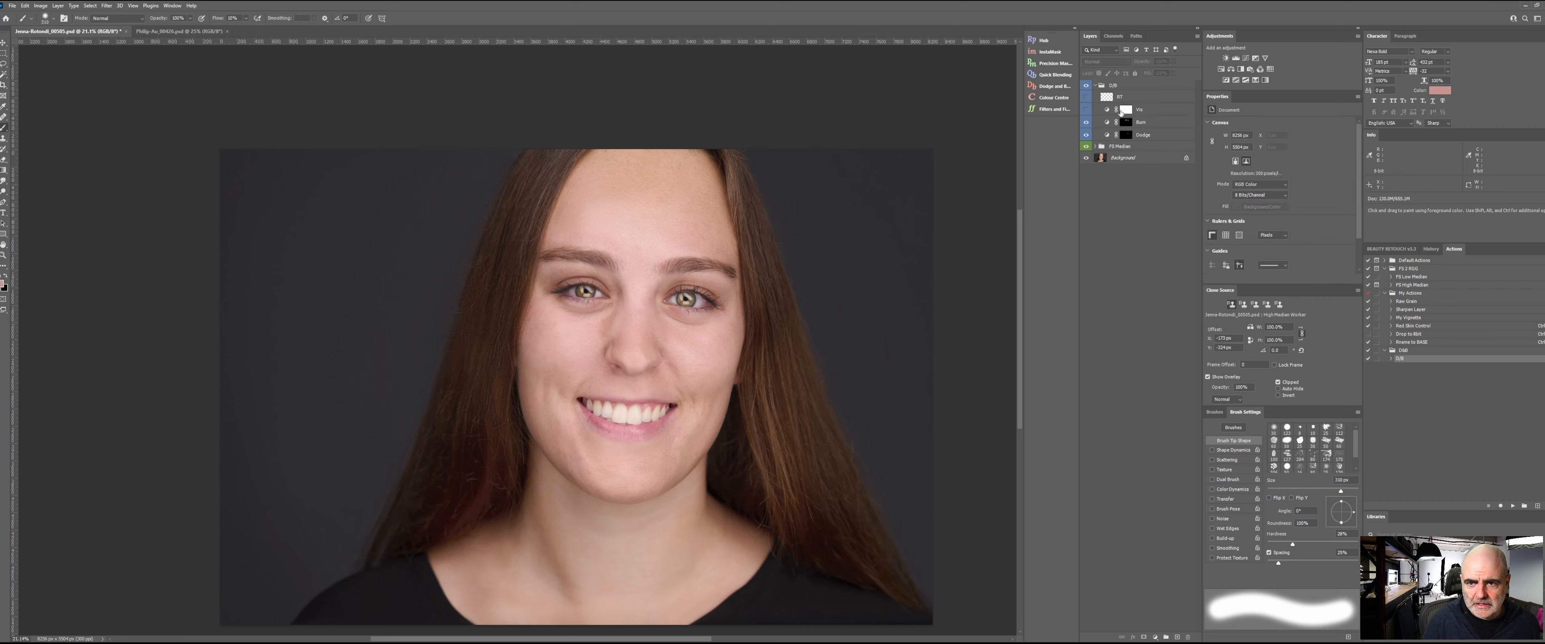
# - Delete the two helper layers above Burn in the dodge-and-burn group and collapse the group
pyautogui.keyDown('ctrl'); pyautogui.click(1152, 110); pyautogui.keyUp('ctrl')
pyautogui.keyDown('ctrl'); pyautogui.click(1159, 100); pyautogui.keyUp('ctrl')
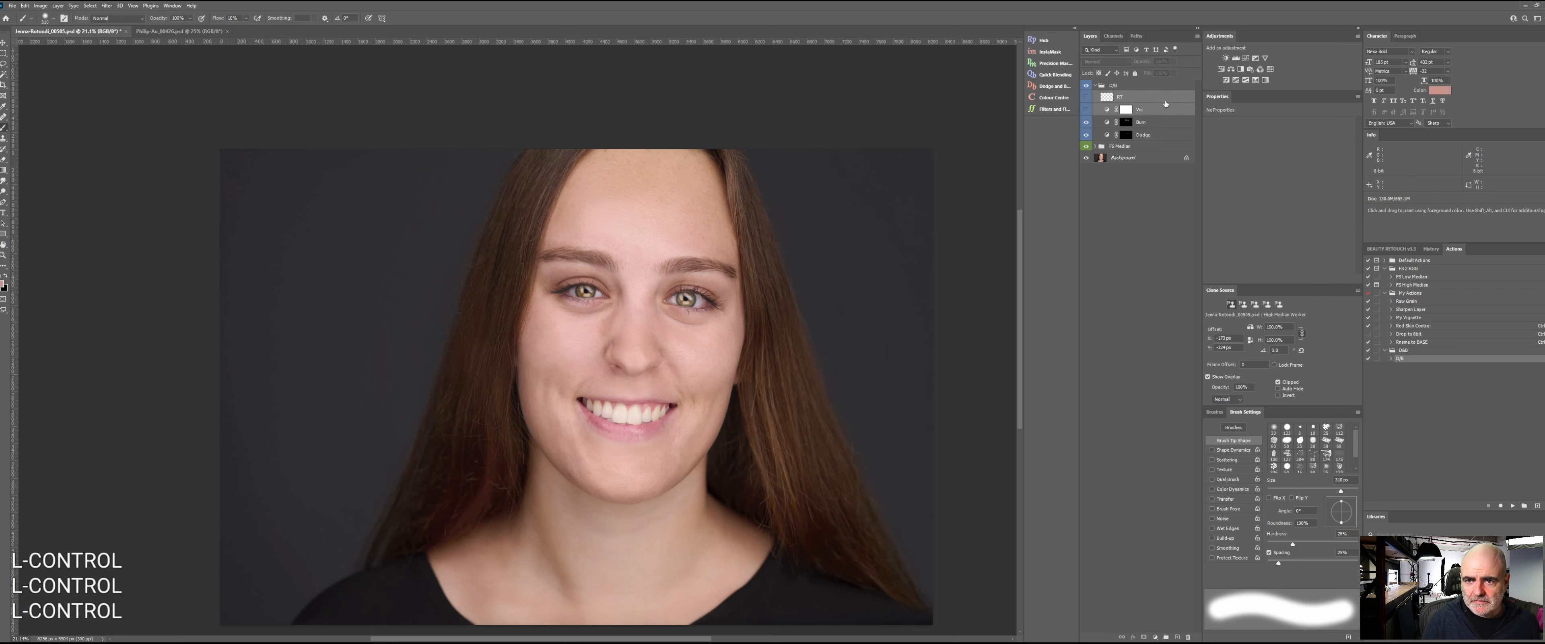
pyautogui.moveTo(1165, 104)
pyautogui.mouseDown()
pyautogui.moveTo(1167, 505)
pyautogui.moveTo(1188, 636)
pyautogui.mouseUp()
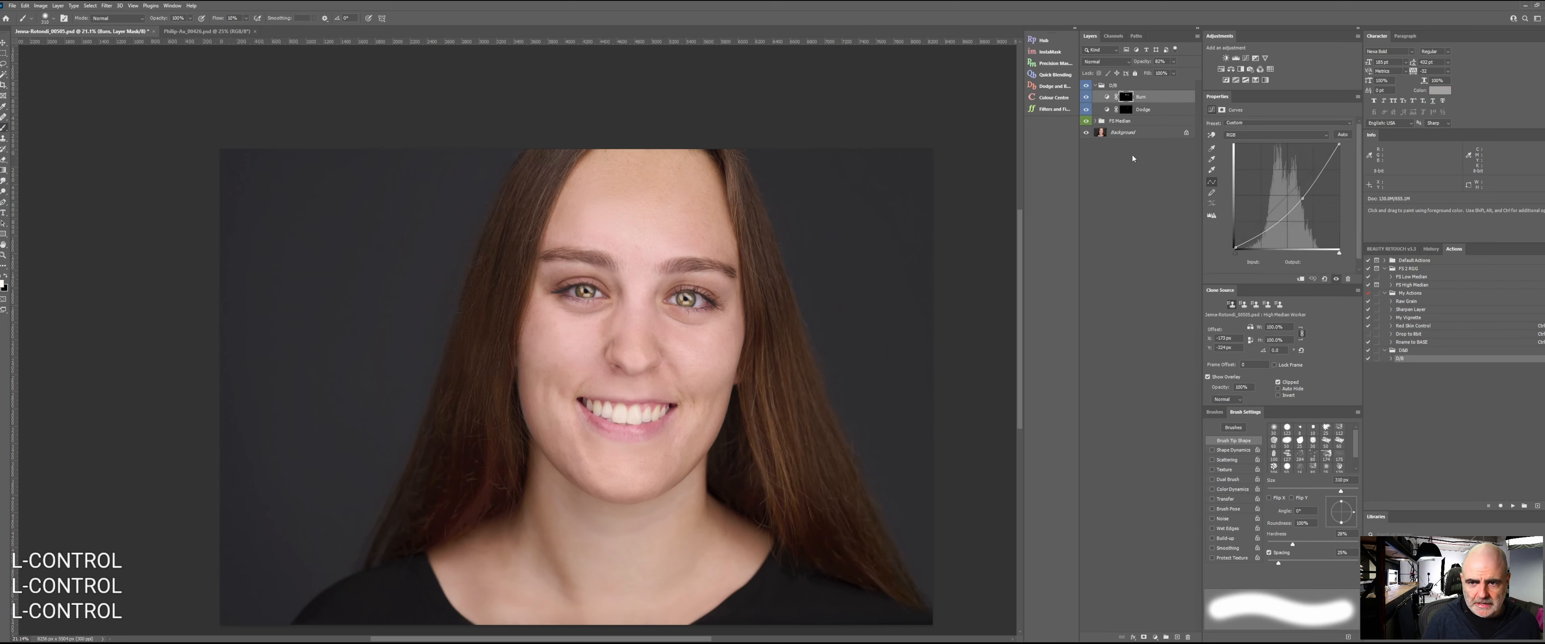
pyautogui.click(1094, 86)
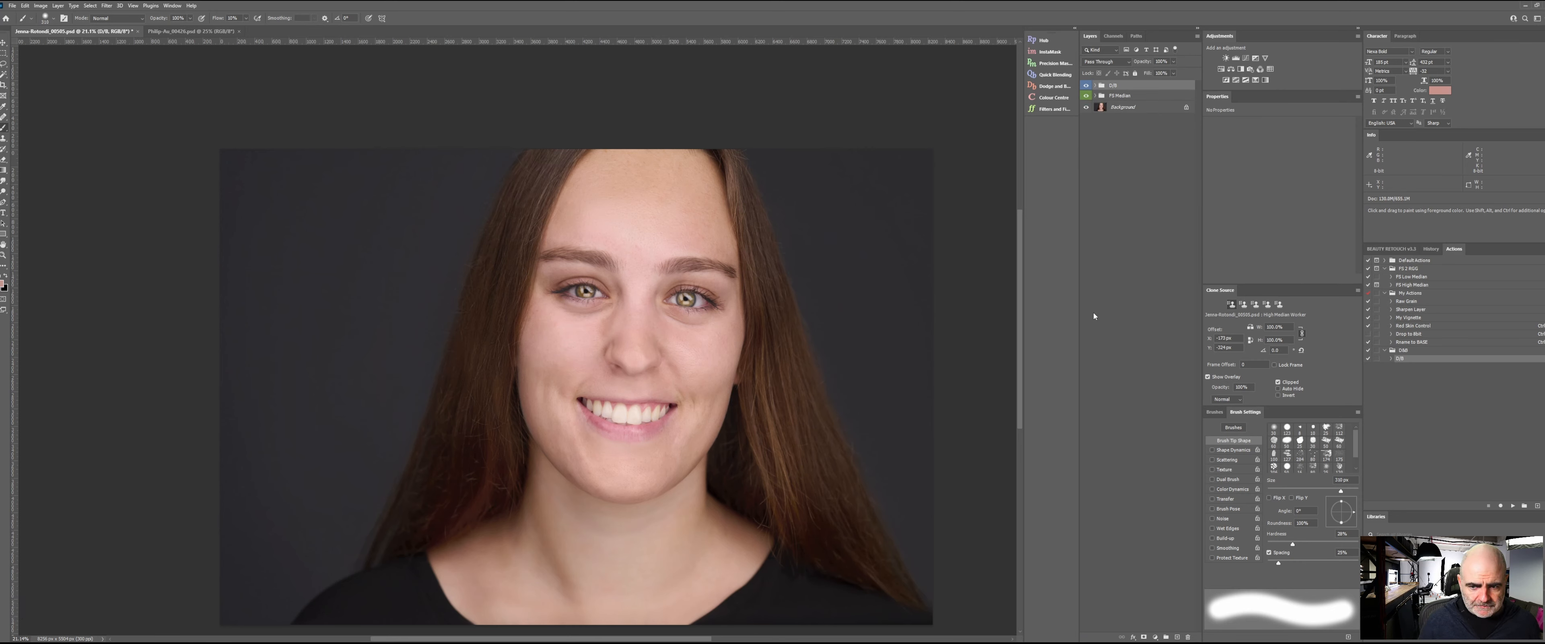
# - Add the masked Unmask Teeth To Brighten group and reveal it over the teeth with the Brush at 100% flow
pyautogui.click(1394, 249)
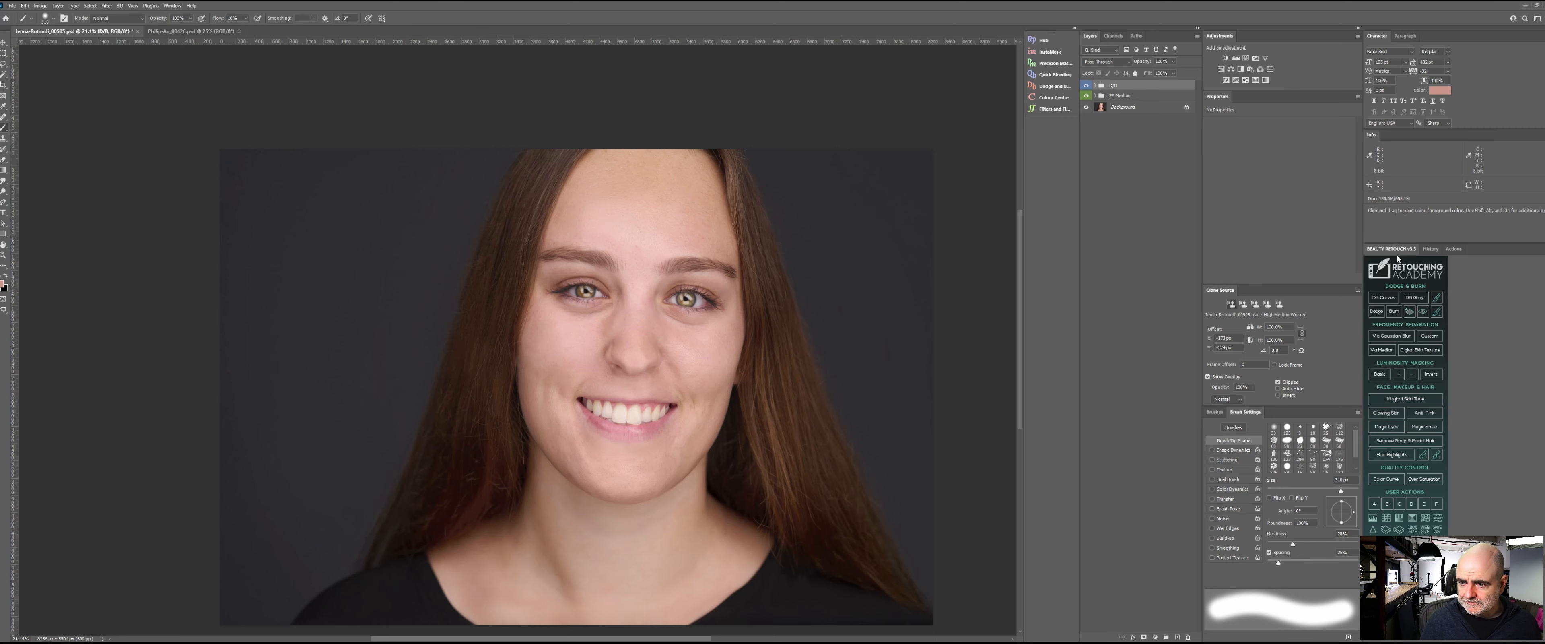
pyautogui.click(1425, 426)
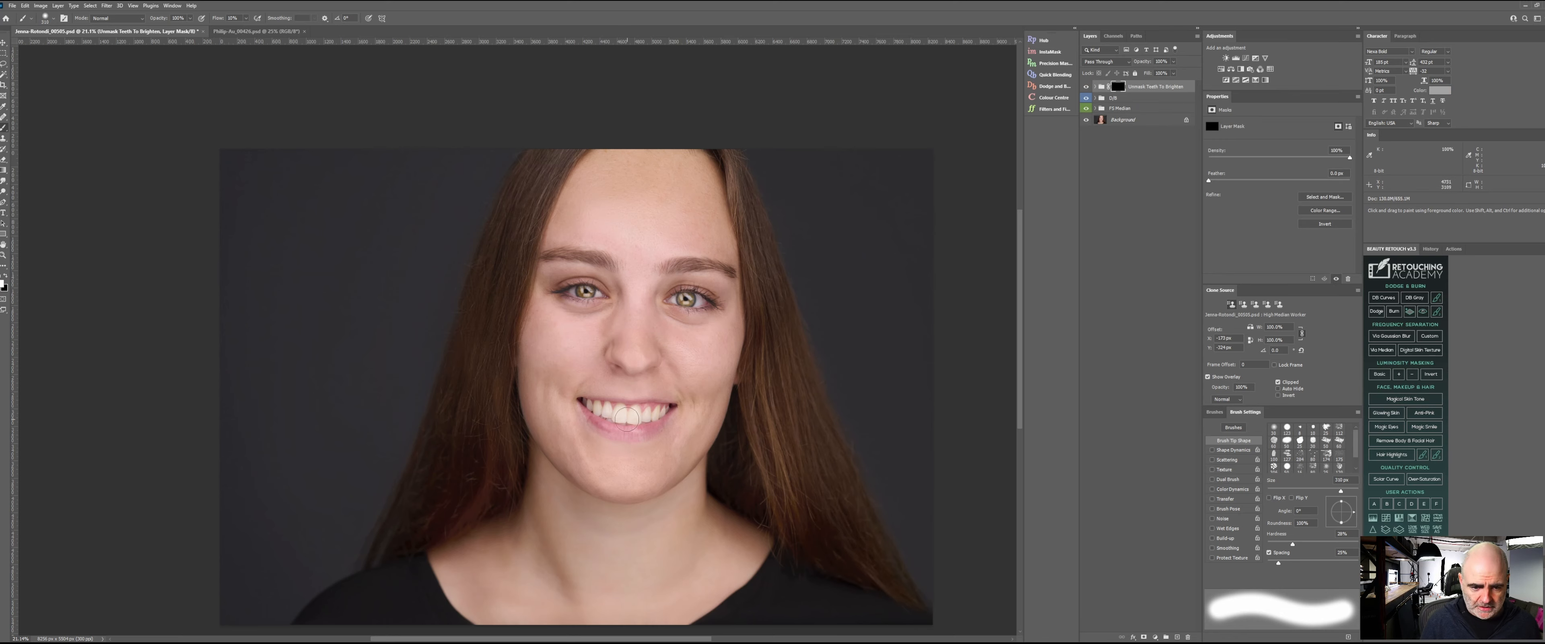
pyautogui.press('z')
pyautogui.moveTo(627, 416)
pyautogui.mouseDown()
pyautogui.moveTo(661, 422)
pyautogui.moveTo(588, 405)
pyautogui.mouseUp()
pyautogui.press('b')
pyautogui.press('b')
pyautogui.hotkey('shift', '0')
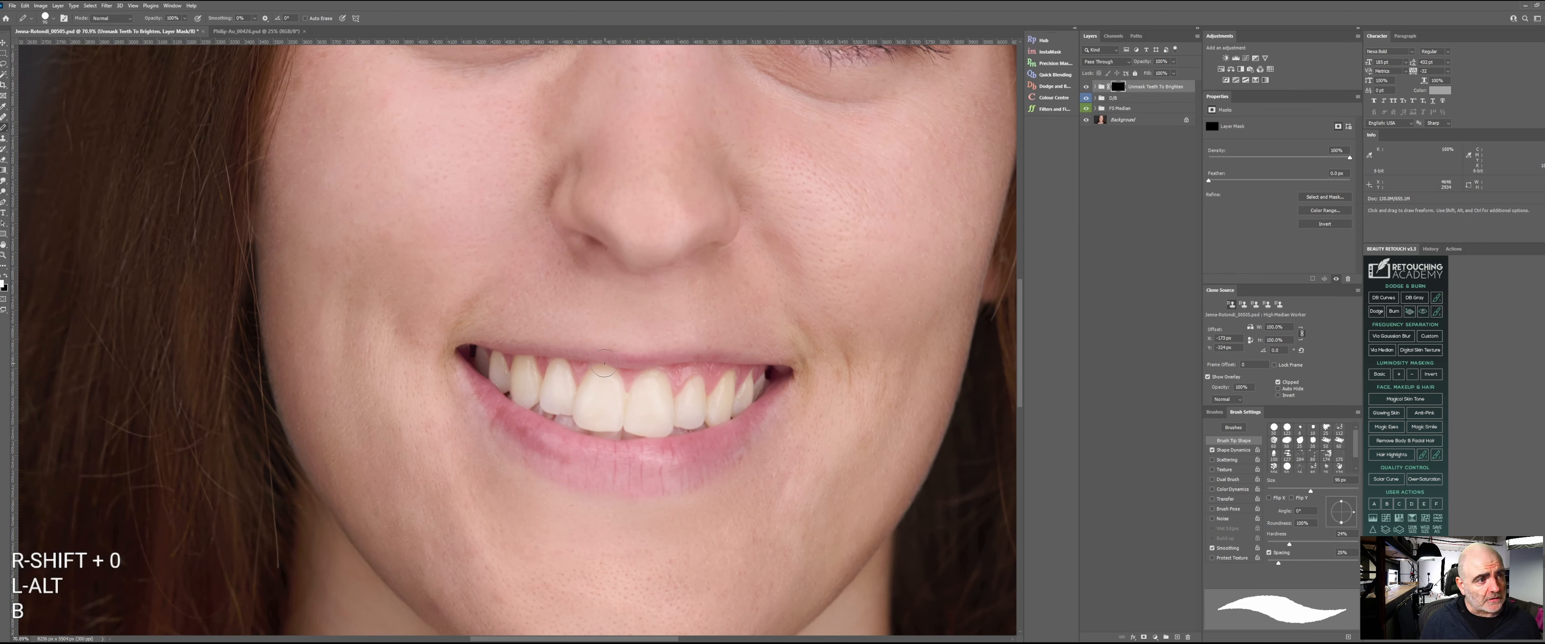
pyautogui.press('b')
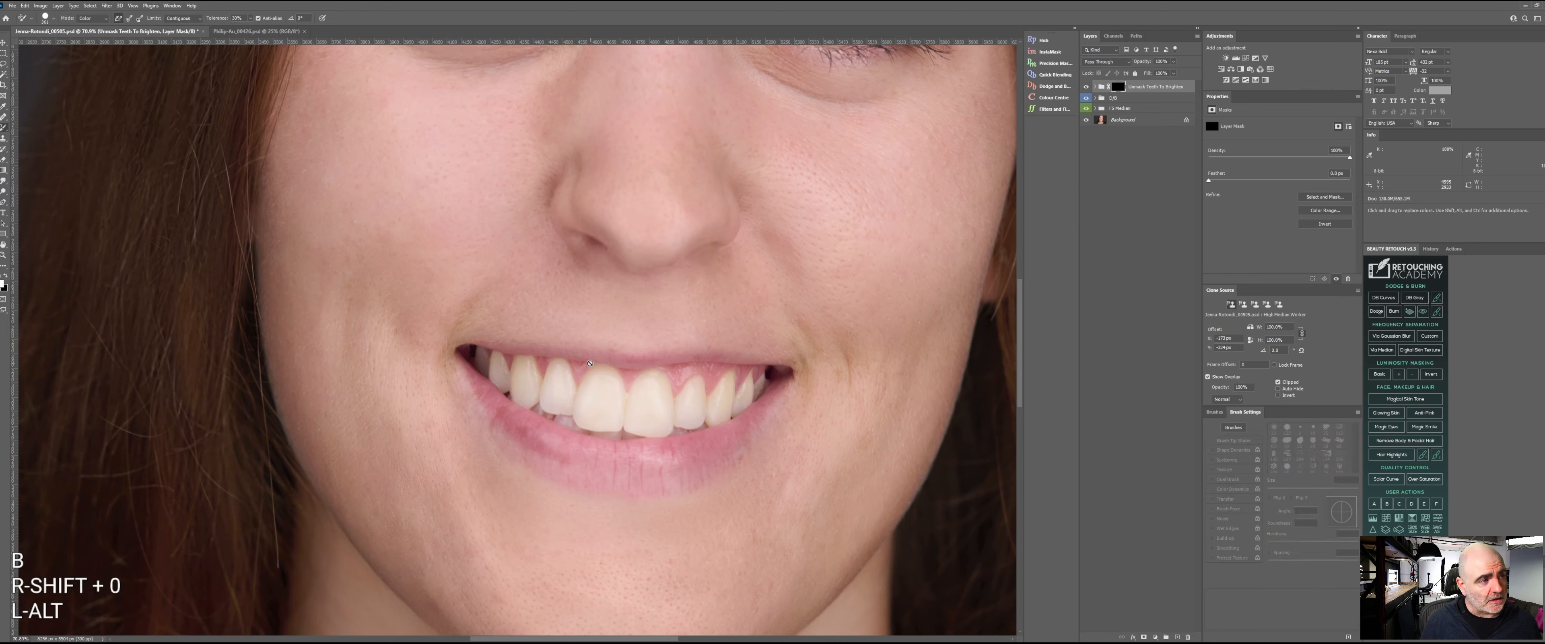
pyautogui.hotkey('shift', '0')
pyautogui.moveTo(558, 368)
pyautogui.mouseDown()
pyautogui.moveTo(521, 368)
pyautogui.moveTo(514, 385)
pyautogui.moveTo(526, 362)
pyautogui.moveTo(525, 402)
pyautogui.moveTo(559, 366)
pyautogui.moveTo(582, 413)
pyautogui.moveTo(597, 370)
pyautogui.moveTo(609, 374)
pyautogui.moveTo(620, 421)
pyautogui.moveTo(587, 425)
pyautogui.moveTo(608, 426)
pyautogui.moveTo(596, 388)
pyautogui.moveTo(573, 413)
pyautogui.moveTo(633, 430)
pyautogui.moveTo(632, 396)
pyautogui.moveTo(662, 383)
pyautogui.moveTo(647, 383)
pyautogui.moveTo(671, 411)
pyautogui.moveTo(655, 433)
pyautogui.moveTo(649, 403)
pyautogui.moveTo(671, 411)
pyautogui.moveTo(700, 380)
pyautogui.moveTo(679, 418)
pyautogui.moveTo(694, 418)
pyautogui.moveTo(738, 397)
pyautogui.mouseUp()
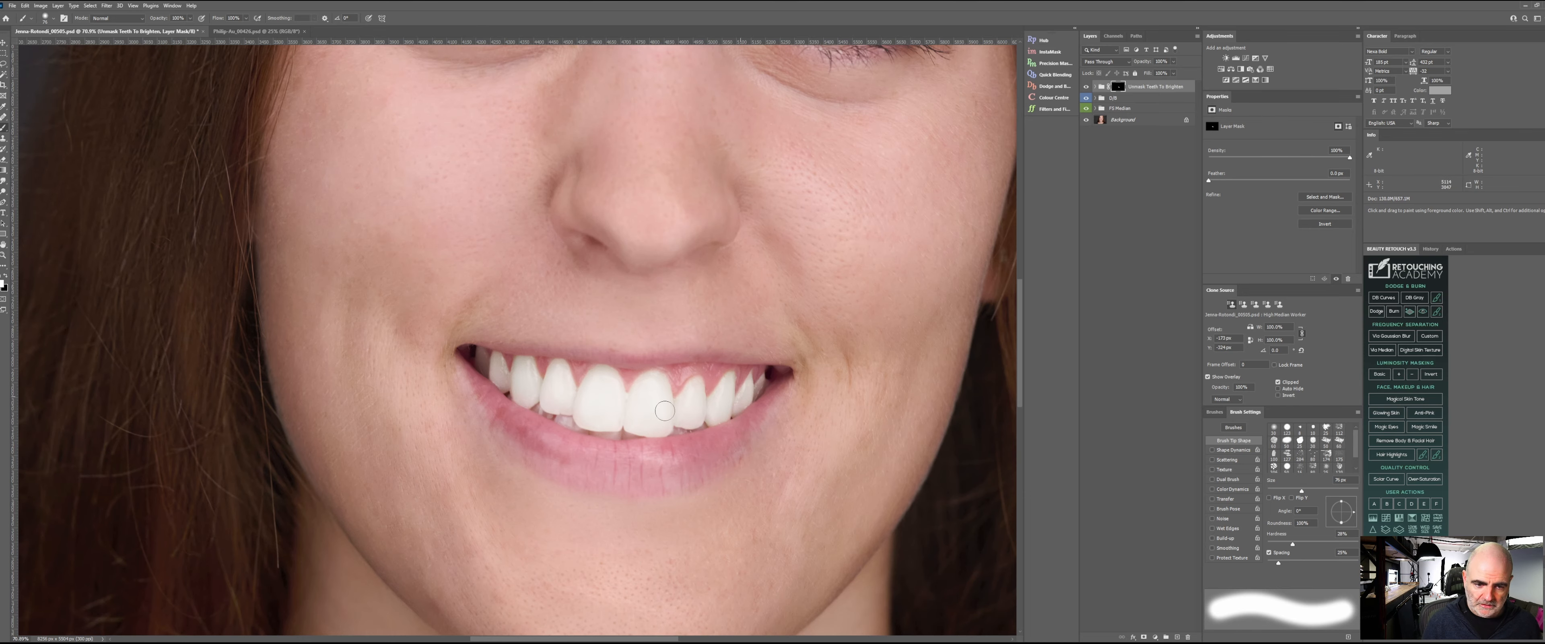
# - Reduce the teeth-brightening group's opacity to about 70%, judging it on the whole portrait
pyautogui.press('z')
pyautogui.moveTo(688, 392); pyautogui.dragTo(591, 387)
pyautogui.press('space')
pyautogui.moveTo(724, 376); pyautogui.dragTo(637, 373)
pyautogui.click(1173, 61)
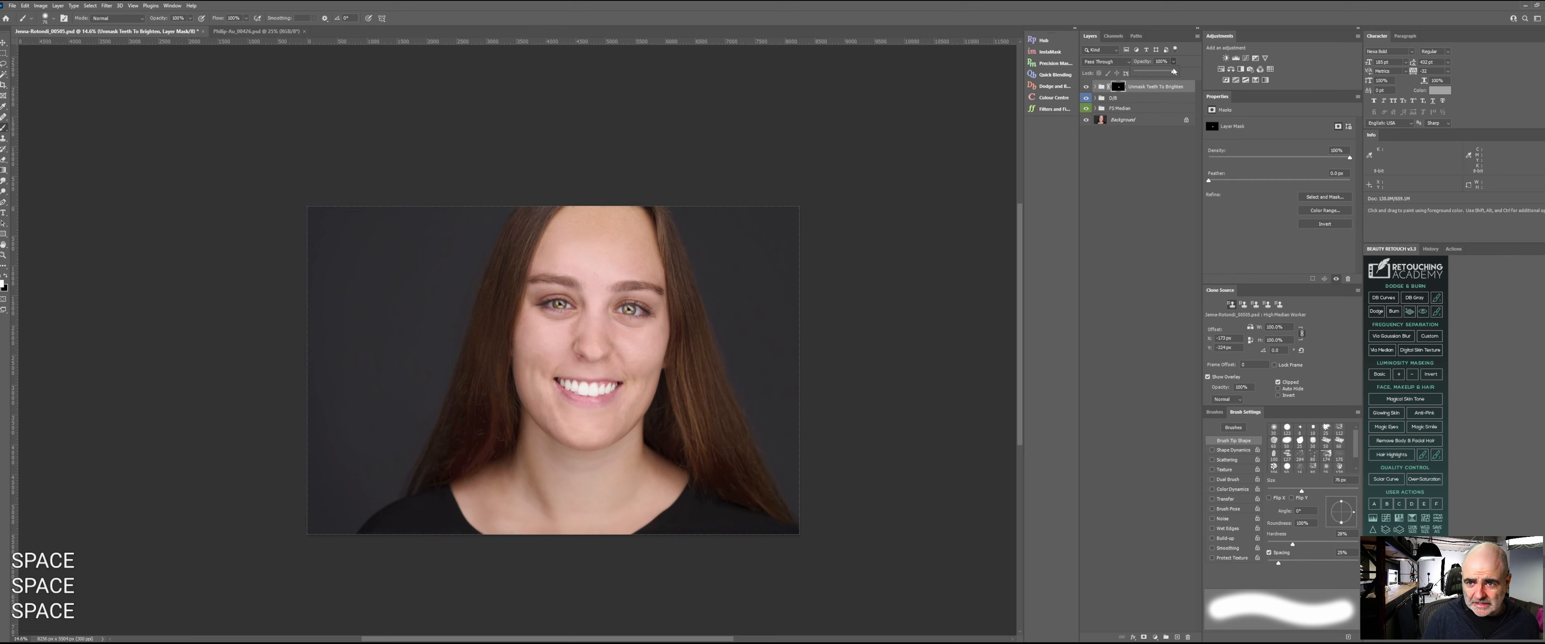
pyautogui.moveTo(1168, 76); pyautogui.dragTo(1149, 77)
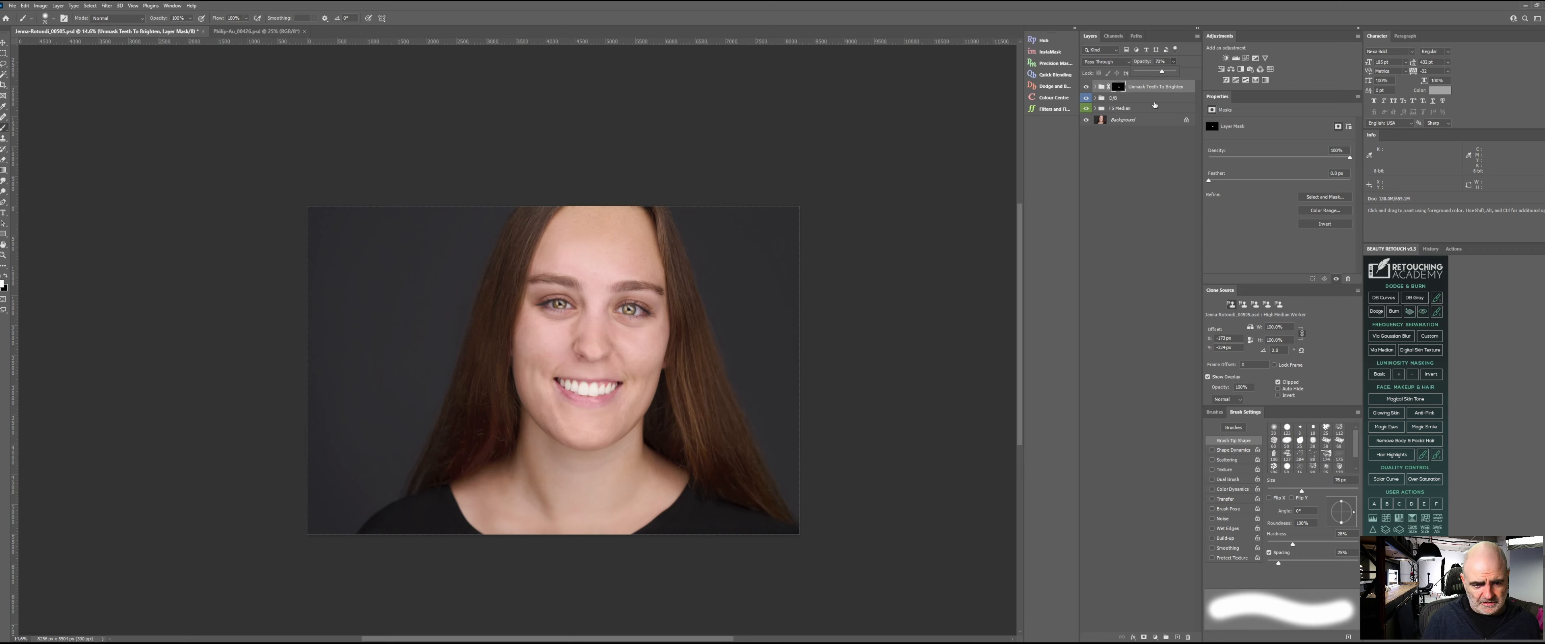
pyautogui.click(1137, 156)
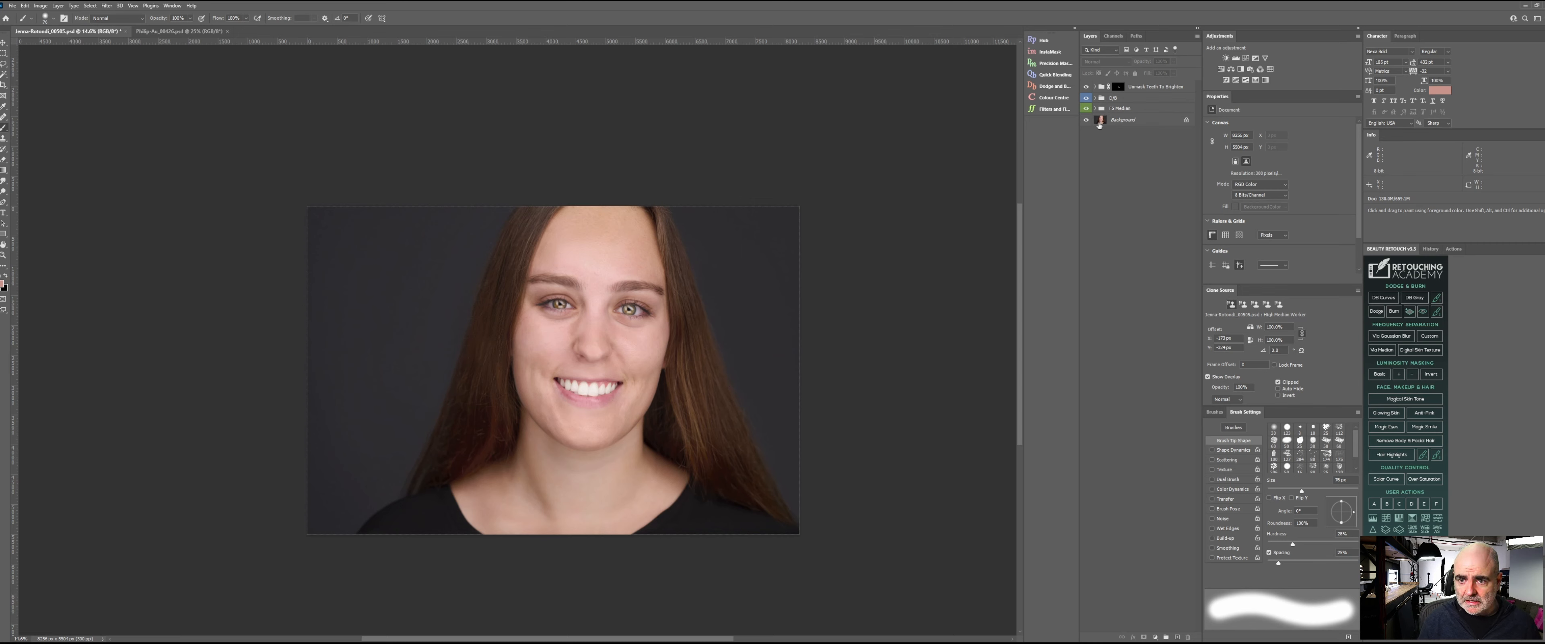
# - Generate the VSB Sharpener layer above the other groups, accepting its Surface Blur settings
pyautogui.hotkey('ctrl', 'shift', 'alt', 'n')
pyautogui.press('F10')
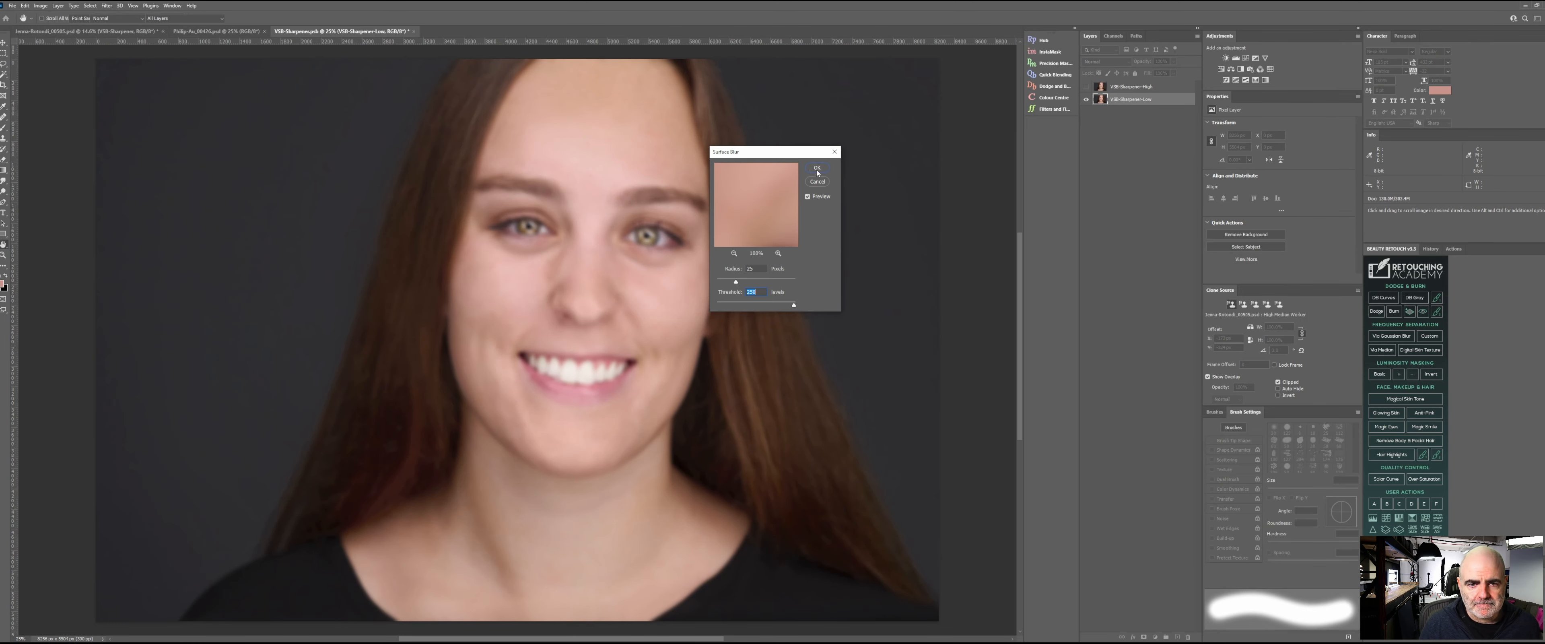
pyautogui.click(817, 170)
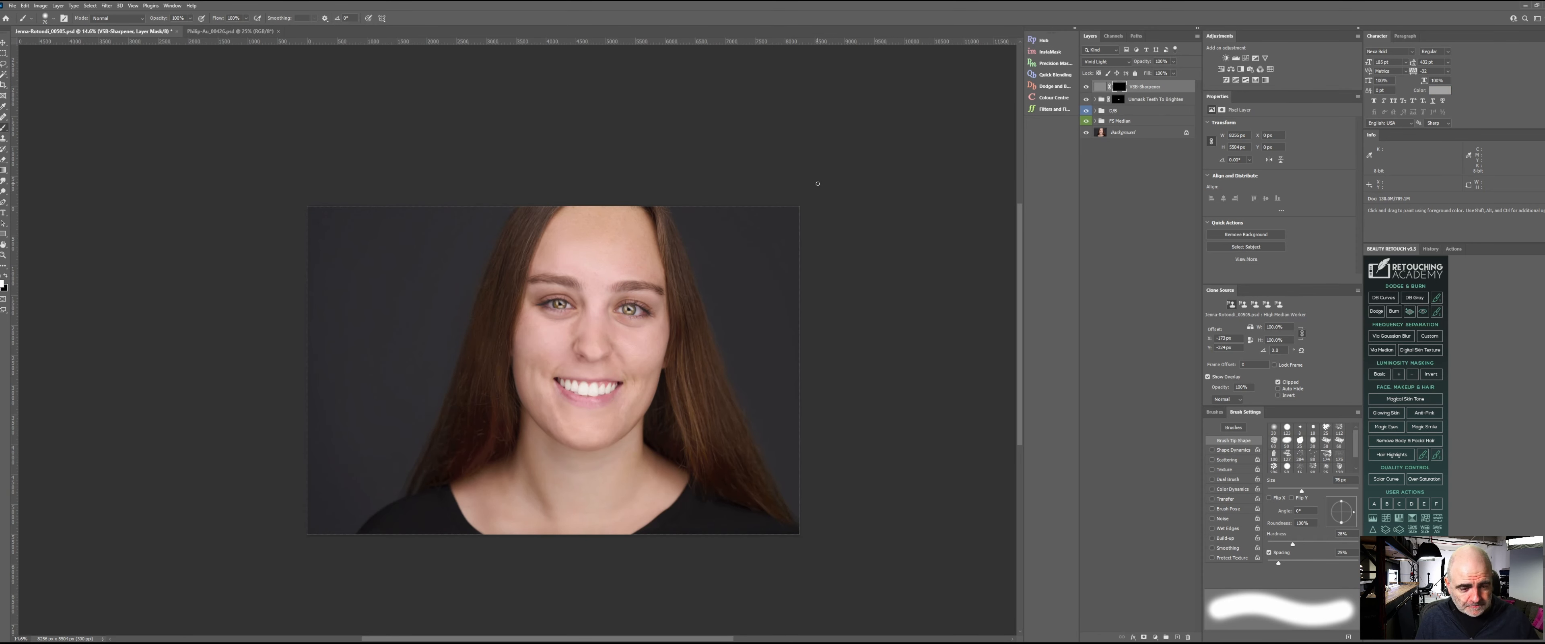
# - Reveal the sharpening over the eyes and mouth by painting its mask with the Brush at 50% flow
pyautogui.press('b')
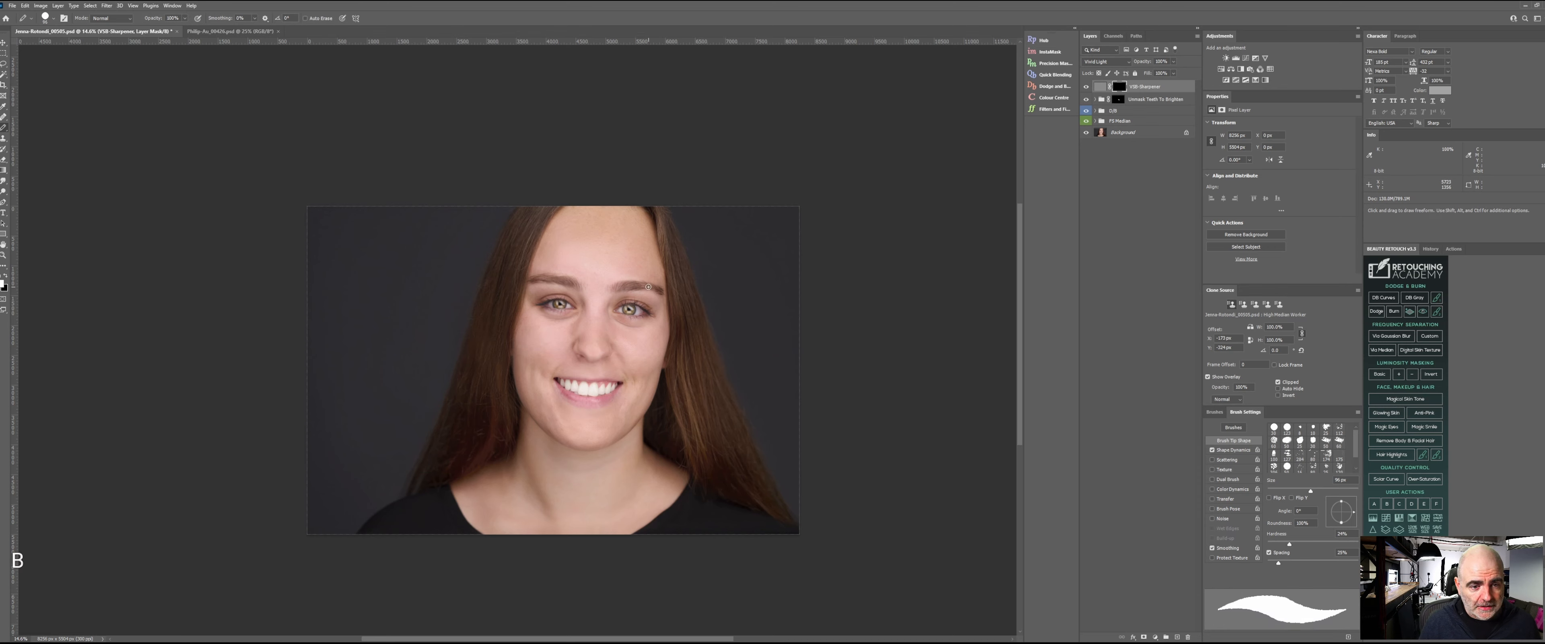
pyautogui.hotkey('shift', 'b')
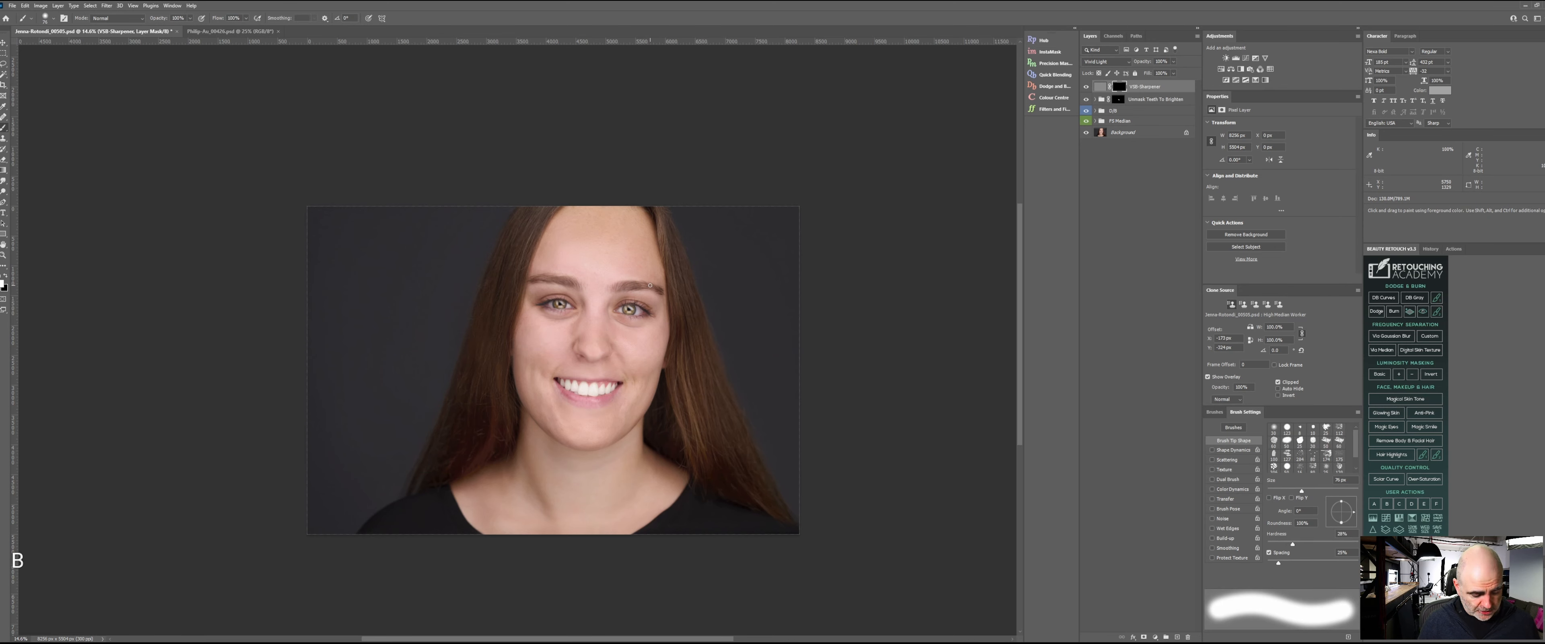
pyautogui.hotkey('shift', '5')
pyautogui.moveTo(646, 307); pyautogui.dragTo(657, 306)
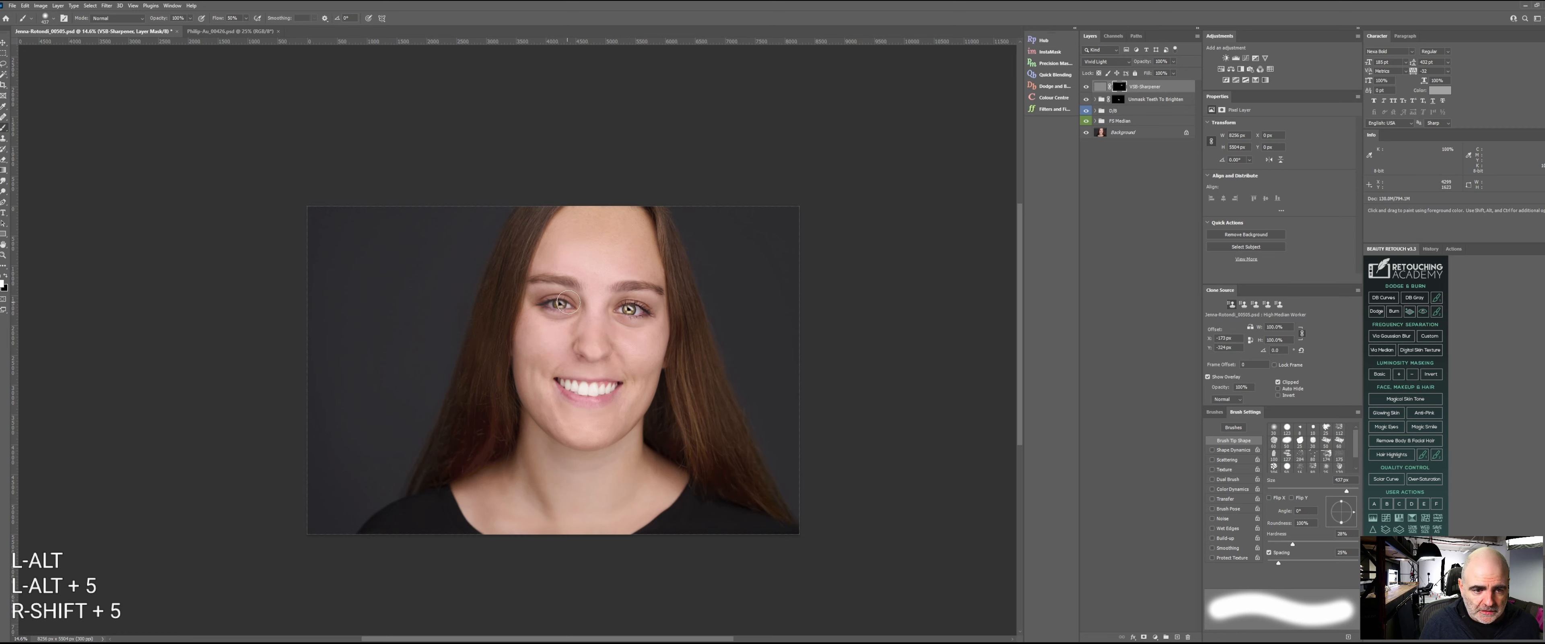
pyautogui.moveTo(588, 383); pyautogui.dragTo(602, 384)
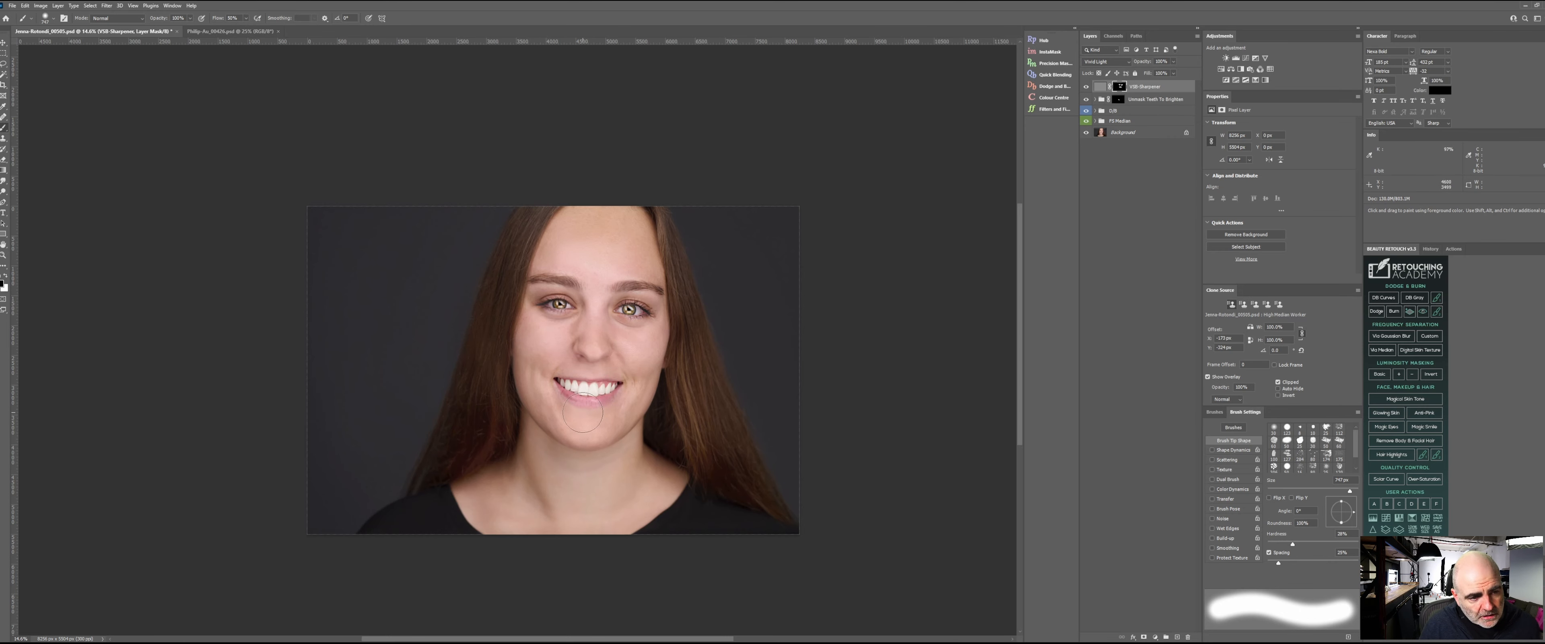
# - Paint black on the sharpening mask to remove the effect from the skin around the lips
pyautogui.press('z')
pyautogui.moveTo(658, 409); pyautogui.dragTo(755, 417)
pyautogui.moveTo(593, 432); pyautogui.dragTo(459, 424)
pyautogui.moveTo(579, 427)
pyautogui.mouseDown()
pyautogui.moveTo(511, 420)
pyautogui.moveTo(524, 390)
pyautogui.mouseUp()
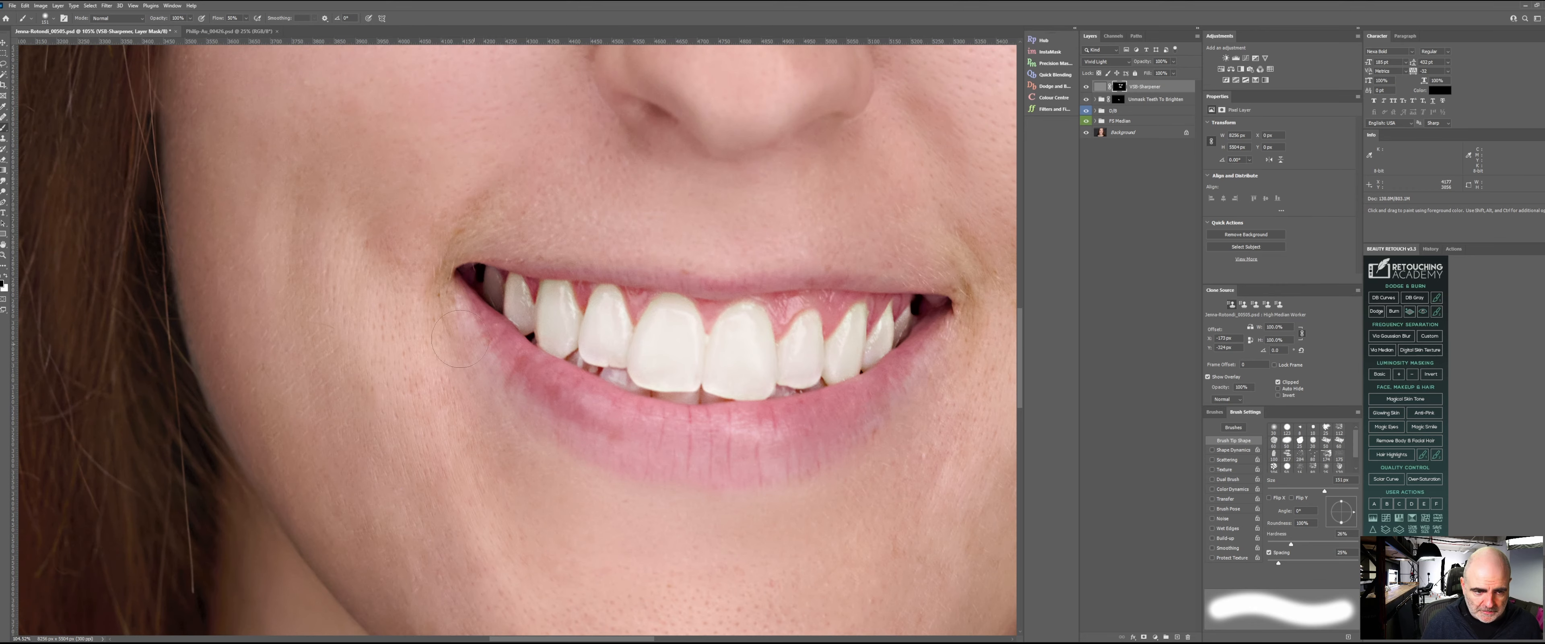
pyautogui.press('z')
pyautogui.moveTo(657, 455); pyautogui.dragTo(555, 445)
pyautogui.press('space')
pyautogui.moveTo(716, 458); pyautogui.dragTo(690, 325)
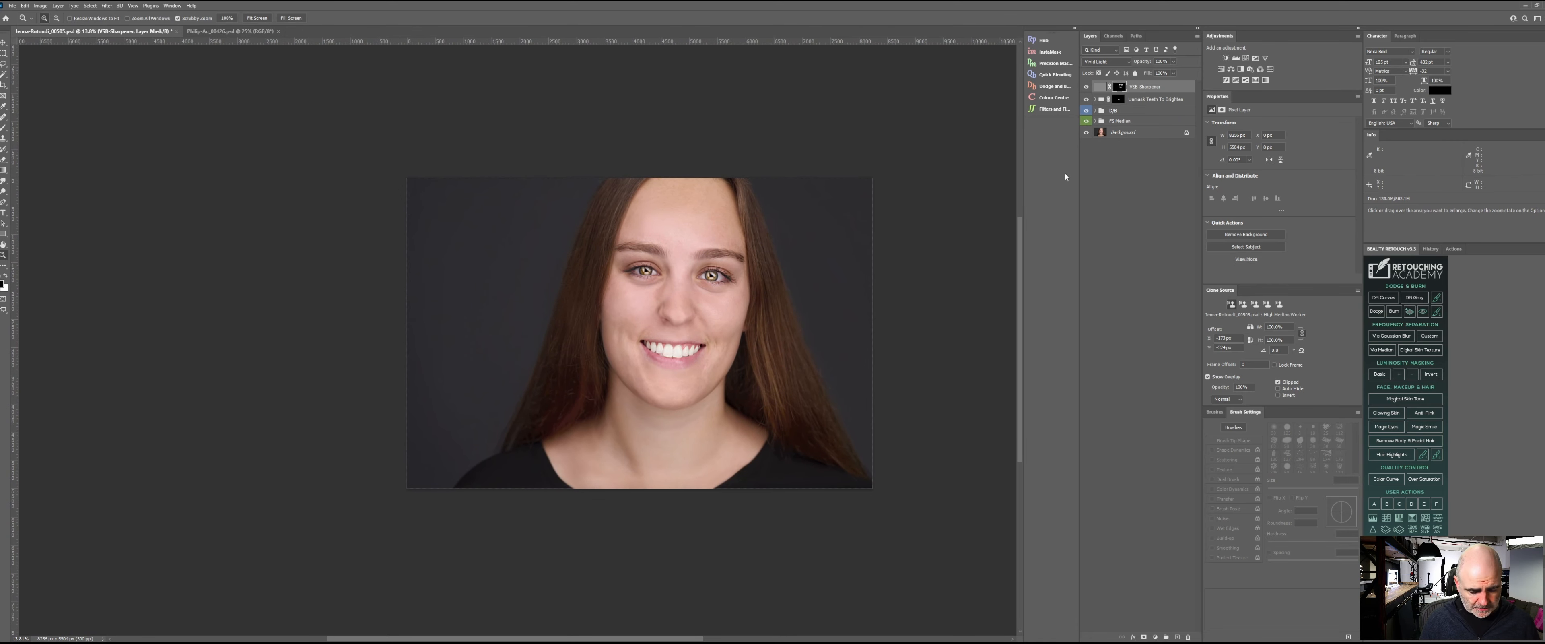
# - Add a darkening Curves vignette and transform its mask to resize and recentre it around the face
pyautogui.press('F5')
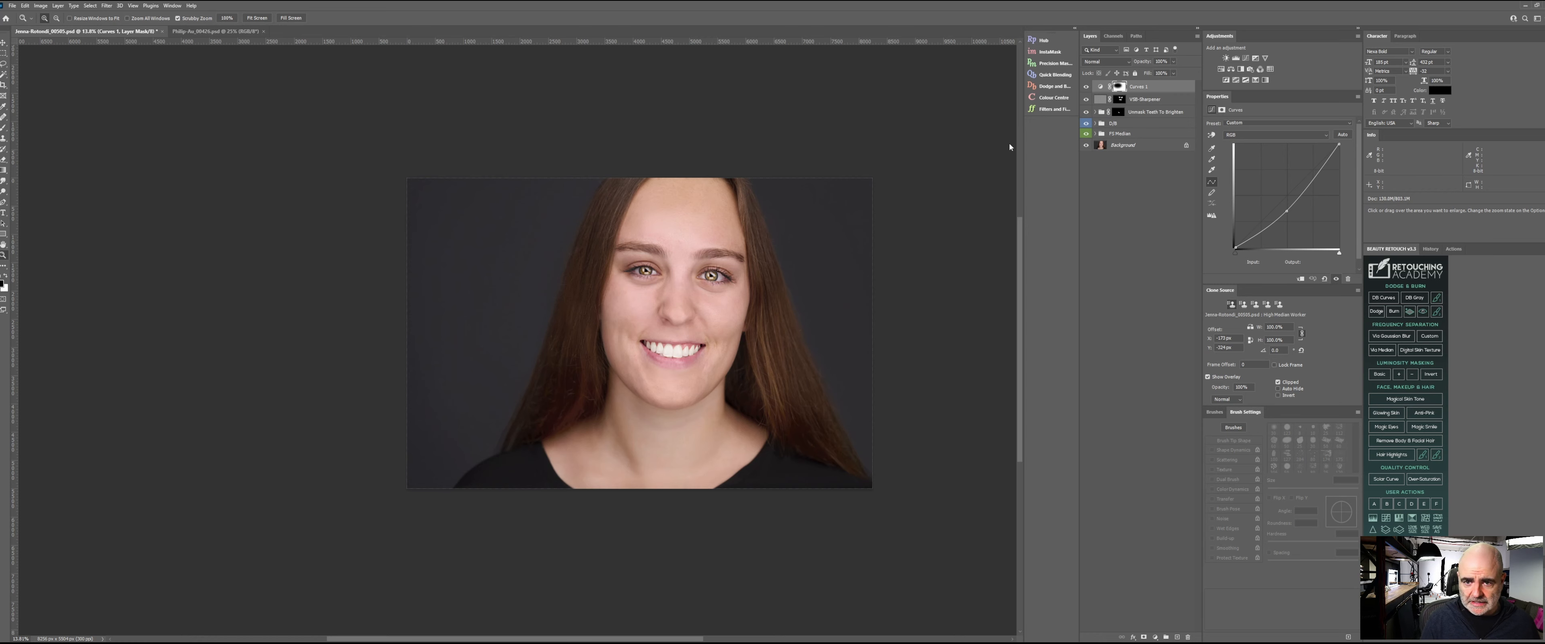
pyautogui.press('v')
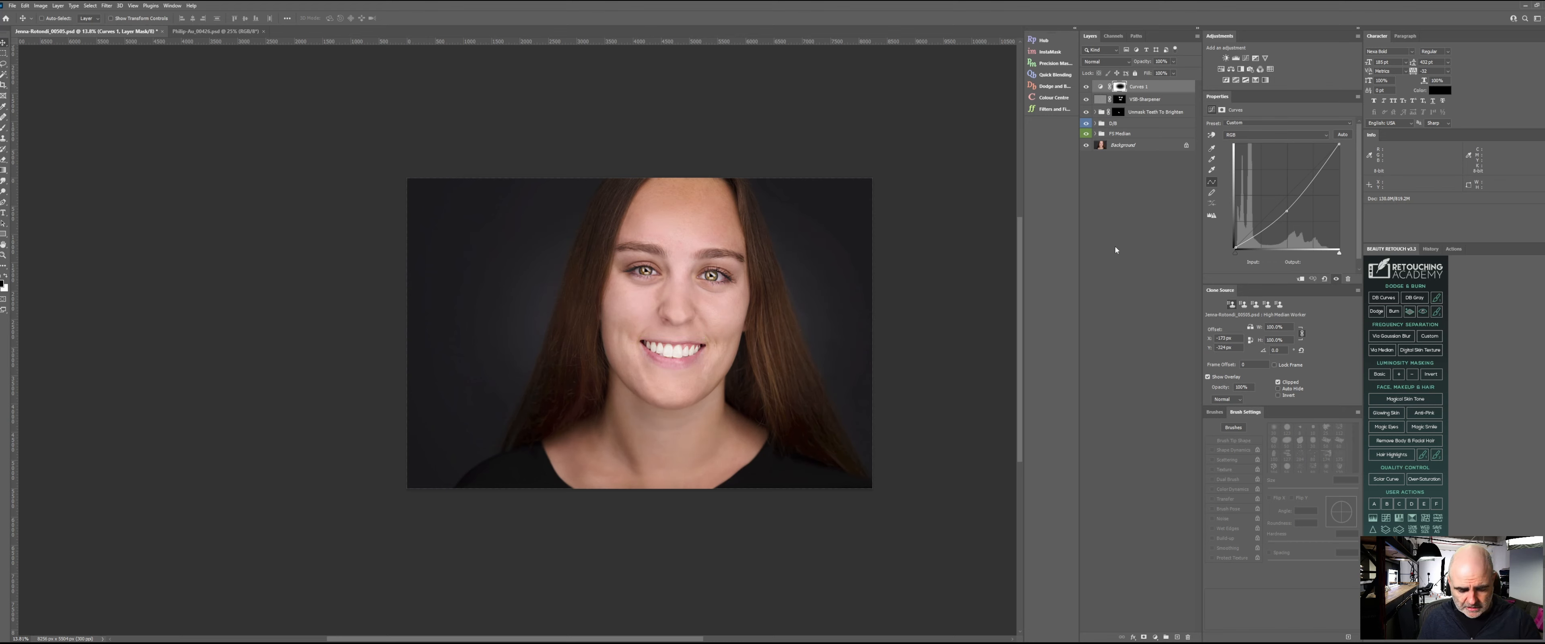
pyautogui.hotkey('ctrl', 't')
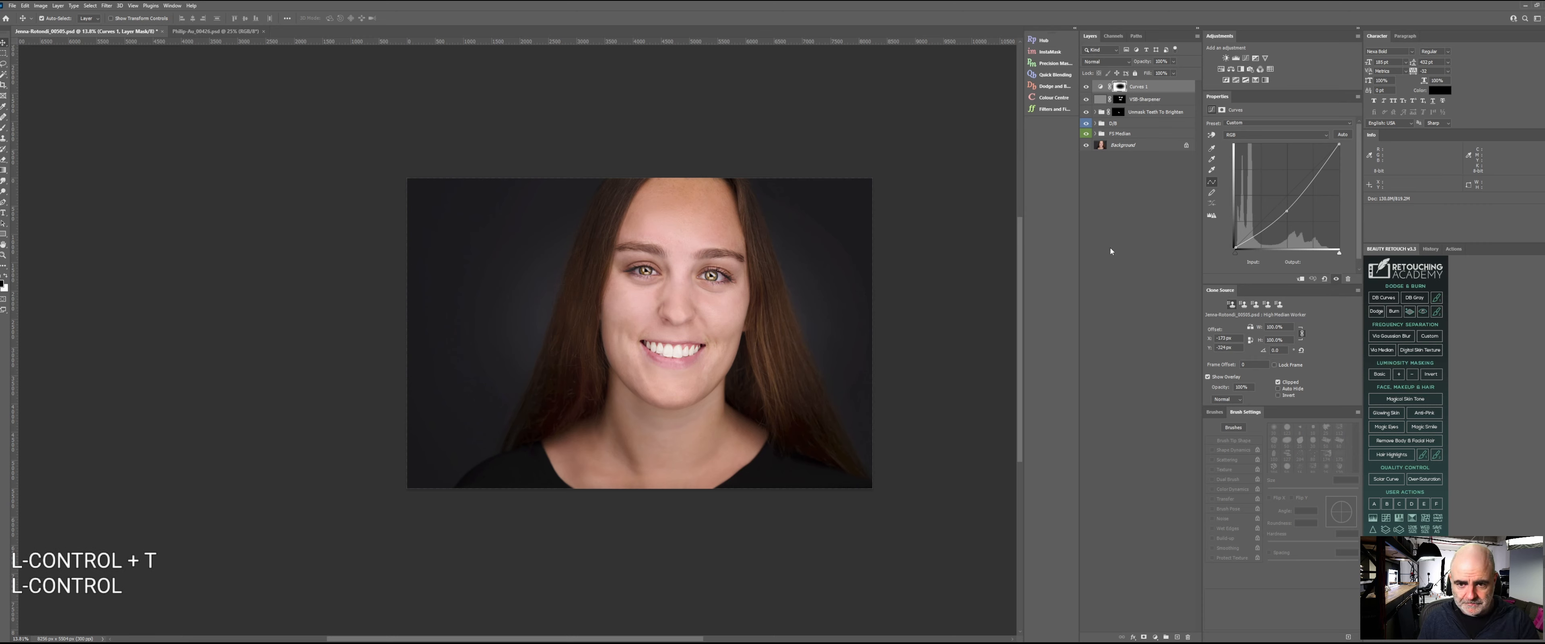
pyautogui.moveTo(830, 418); pyautogui.dragTo(853, 433)
pyautogui.moveTo(758, 349); pyautogui.dragTo(756, 340)
pyautogui.press('Return')
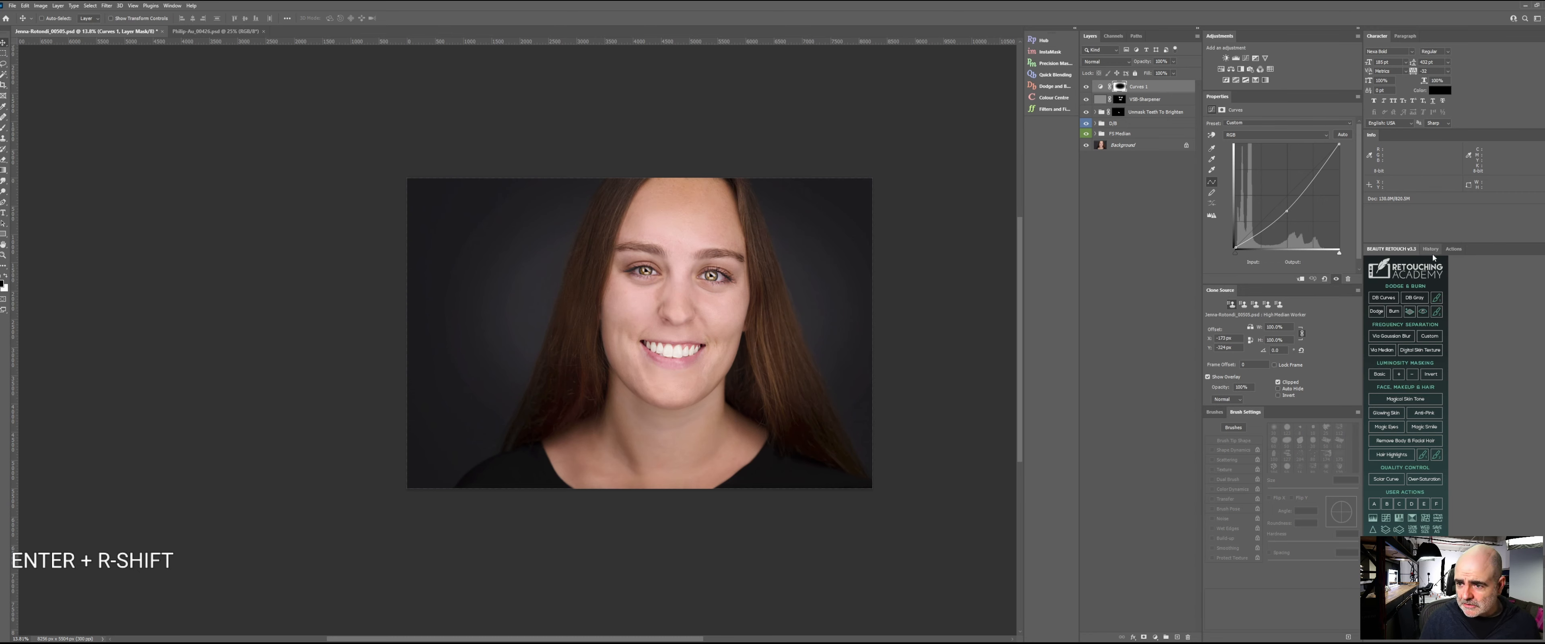
# - Run the saved grain action to add a Soft Light grain layer above the vignette
pyautogui.click(1453, 248)
pyautogui.click(1434, 301)
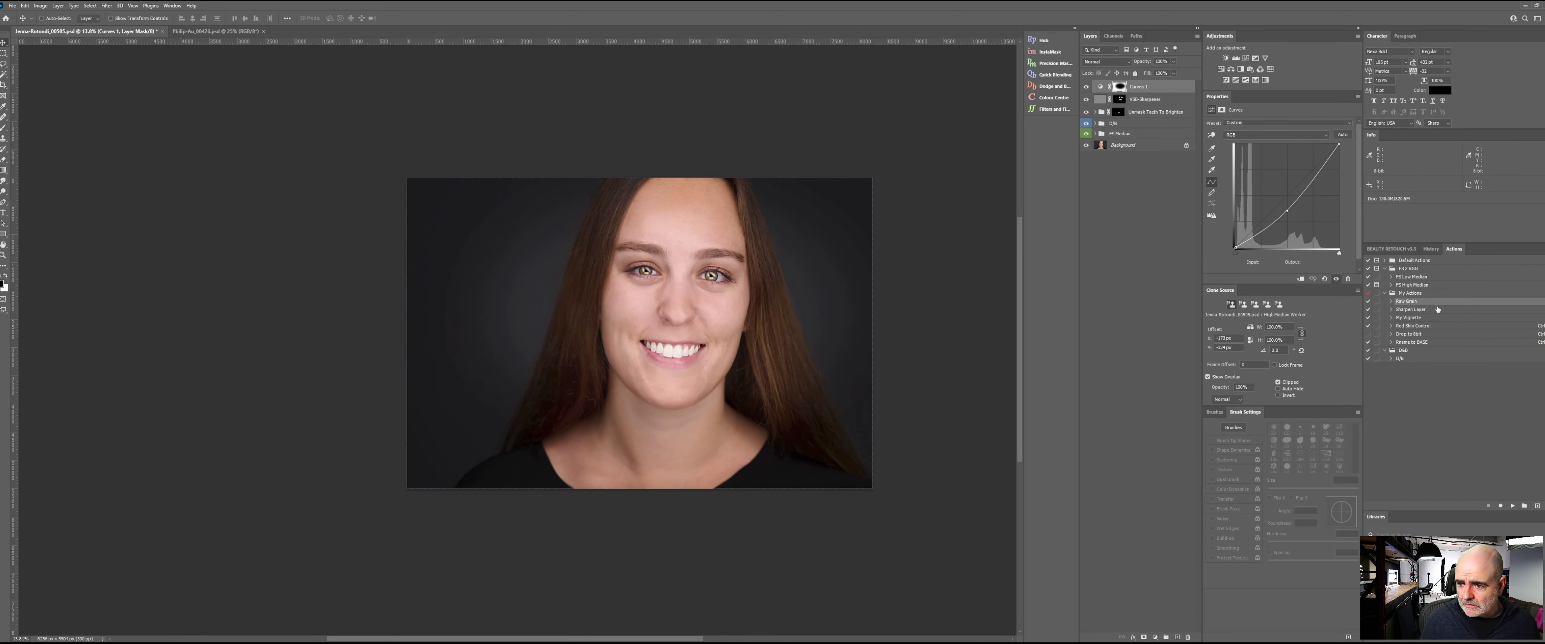
pyautogui.click(1512, 506)
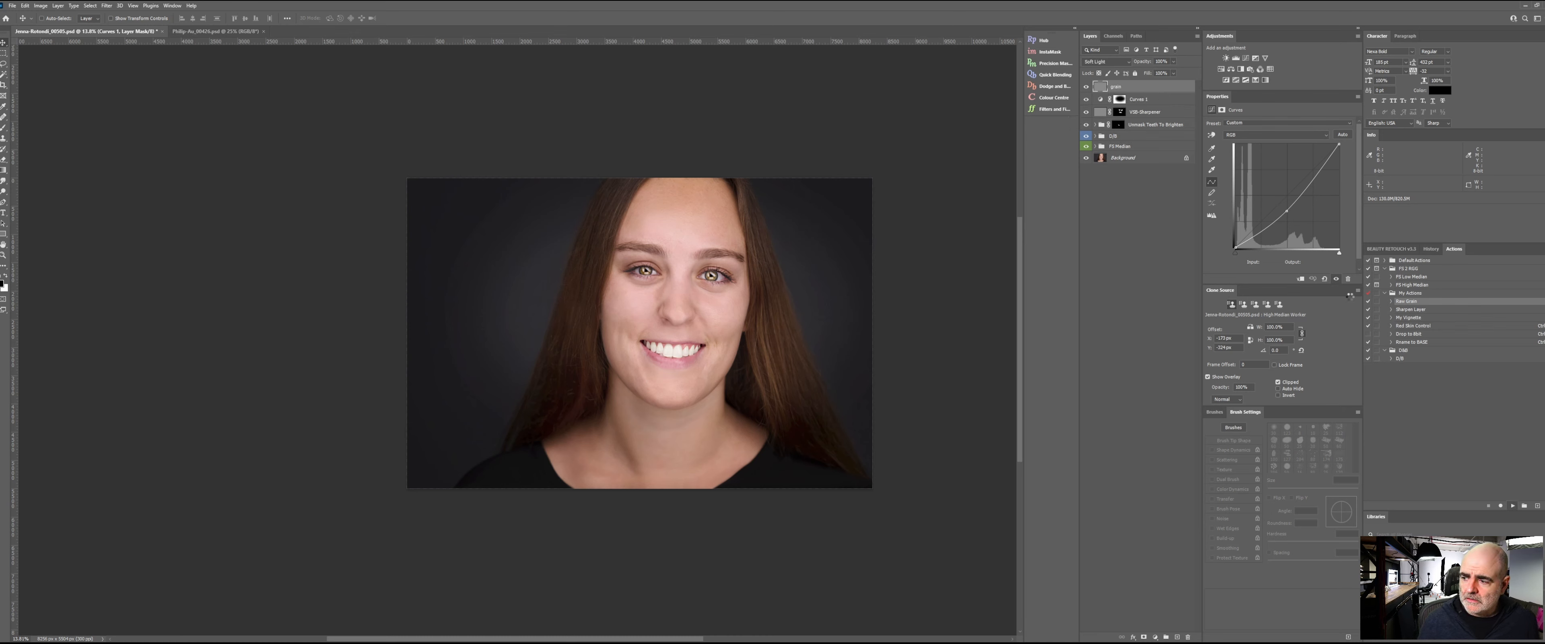